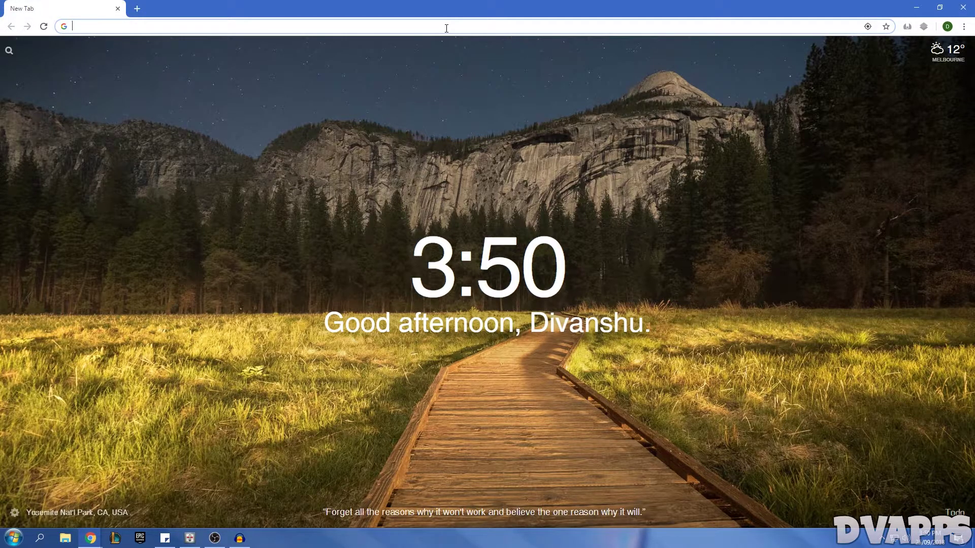
# Load namecheap.org and focus its domain search field
pyautogui.write('namecheap.org')
pyautogui.press('Return')
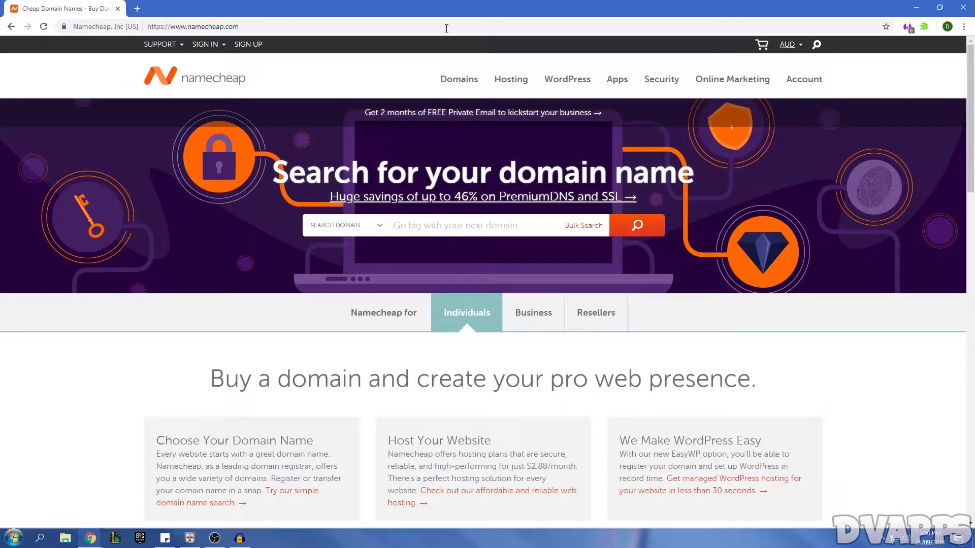
pyautogui.click(421, 230)
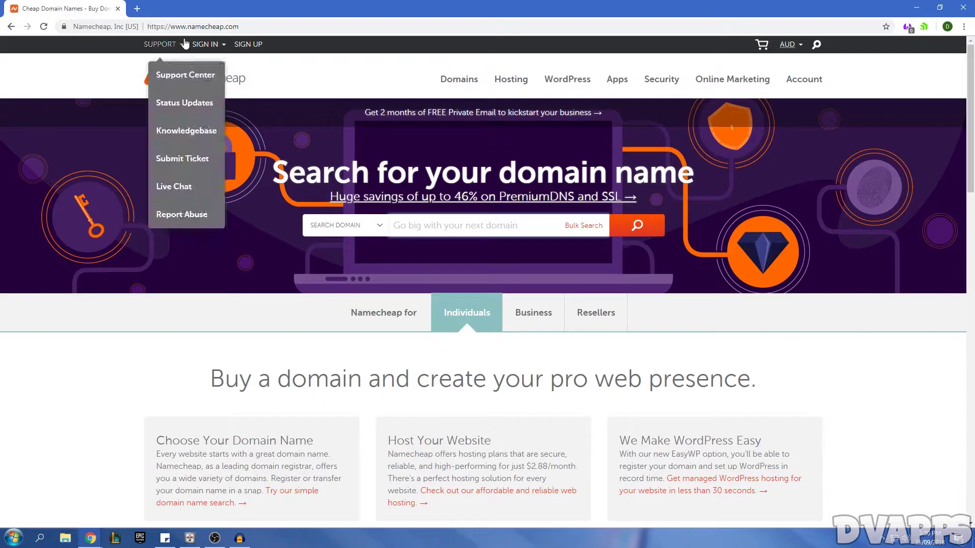
pyautogui.moveTo(171, 26); pyautogui.dragTo(251, 26)
pyautogui.click(250, 25)
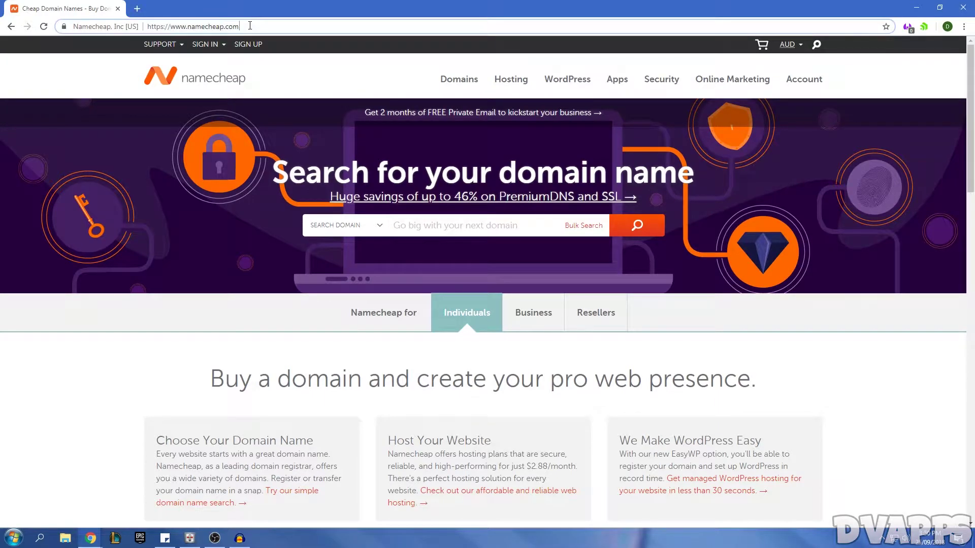
pyautogui.moveTo(192, 25); pyautogui.dragTo(307, 29)
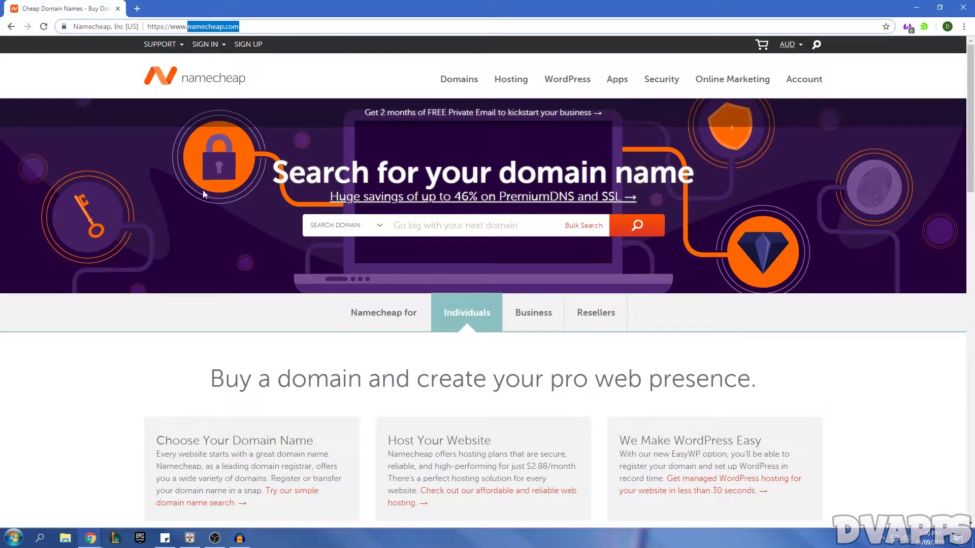
pyautogui.click(349, 259)
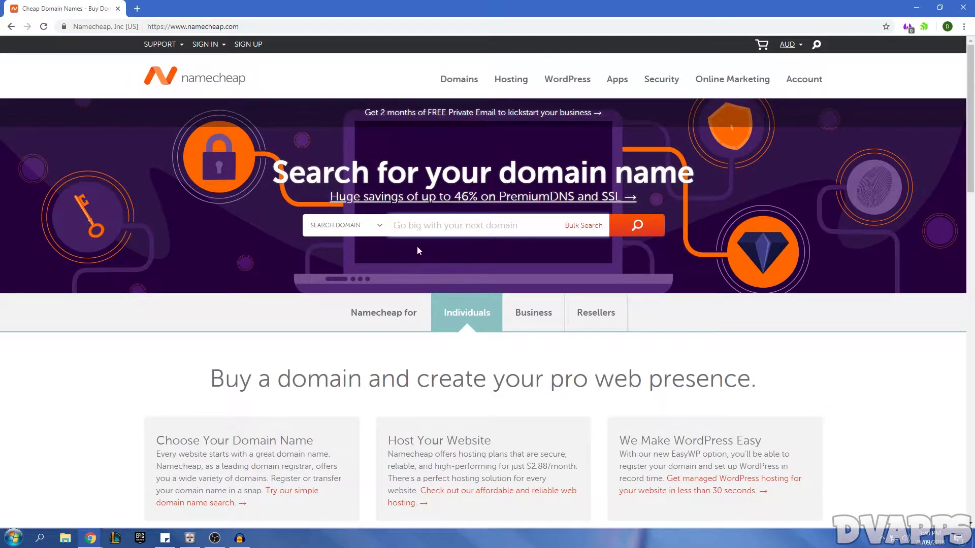
# Search for dvapps.com and browse the alternative extensions and prices
pyautogui.write('dvapps')
pyautogui.click(645, 231)
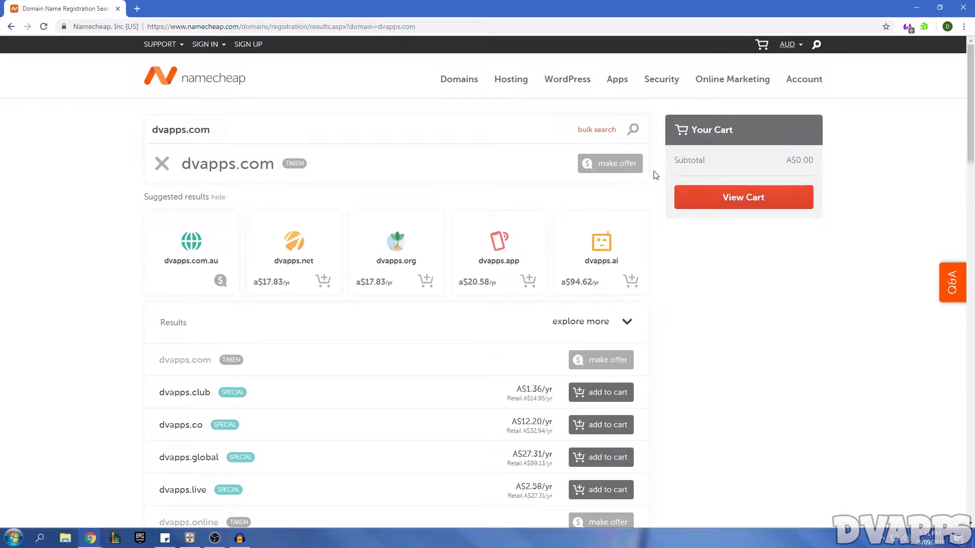
pyautogui.scroll(-2, 527, 206)
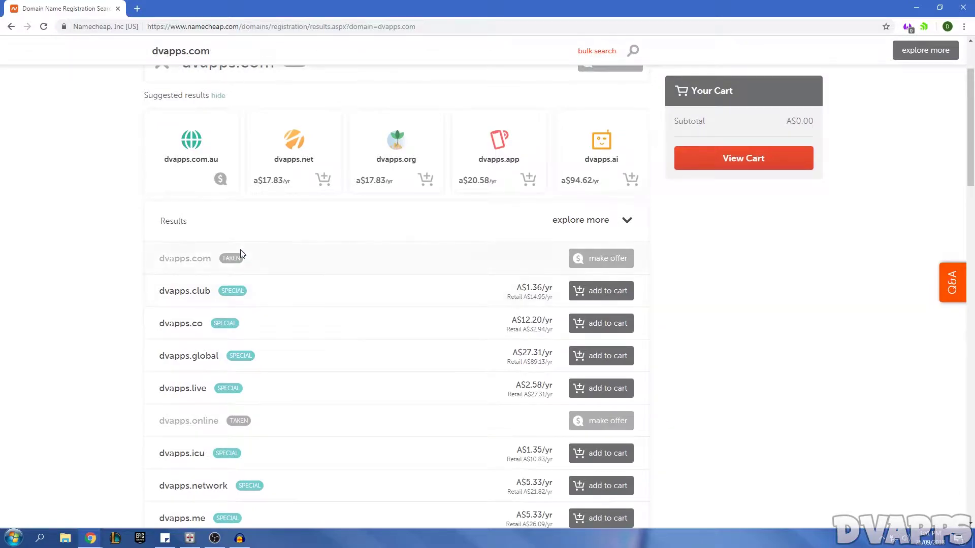
pyautogui.scroll(-3, 244, 253)
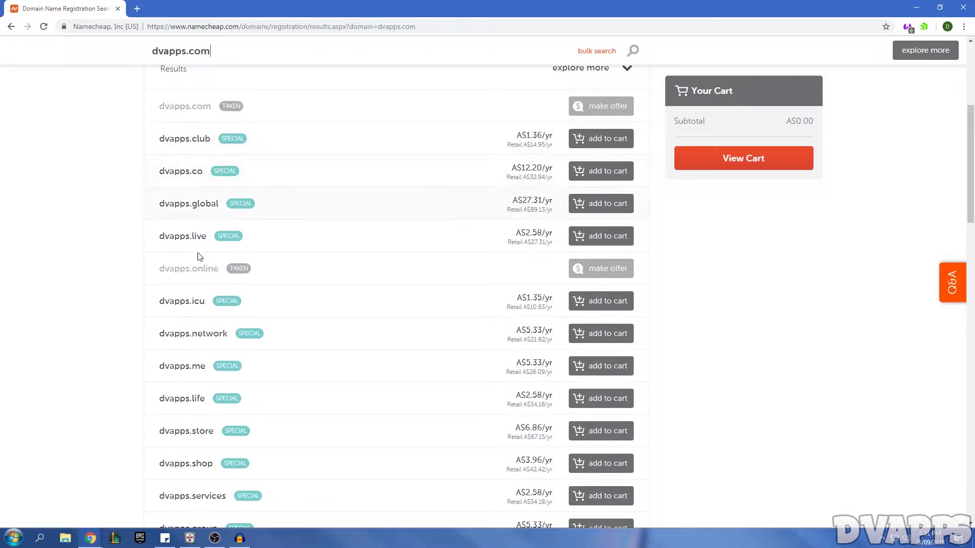
pyautogui.scroll(-5, 218, 305)
pyautogui.scroll(-4, 214, 295)
# Add dvapps.co to the cart and view the Shopping Cart
pyautogui.scroll(10, 213, 293)
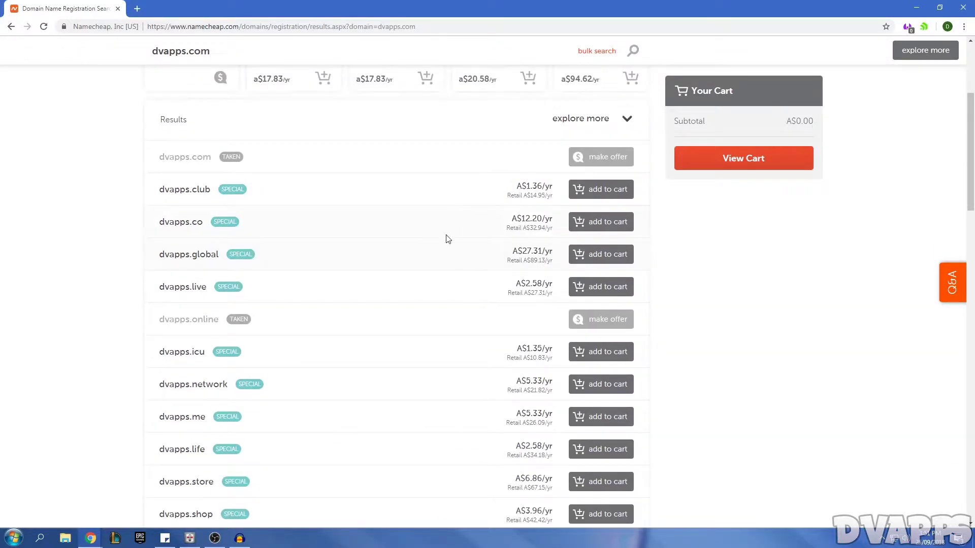
pyautogui.click(601, 225)
pyautogui.click(727, 215)
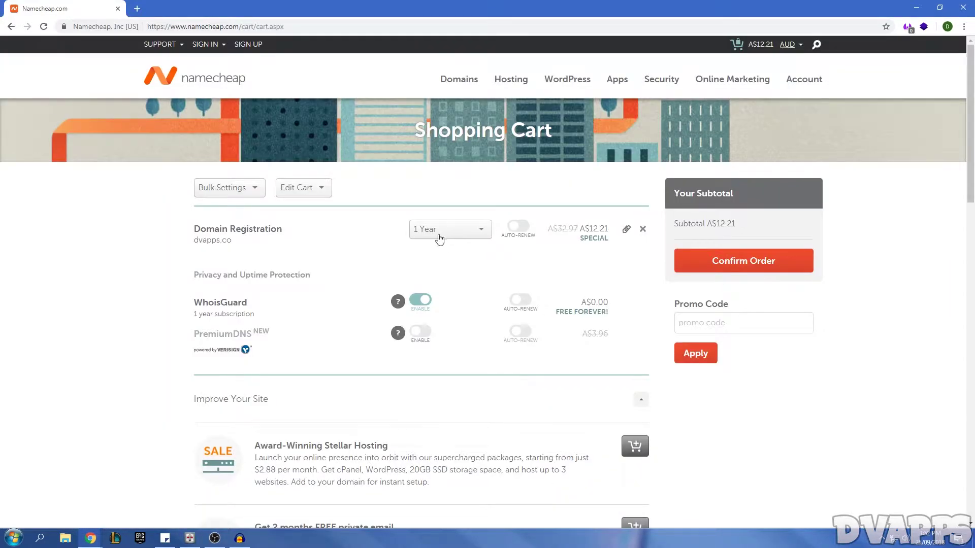
# Keep dvapps.co at 1 Year with Auto-Renew off and confirm the order
pyautogui.click(429, 231)
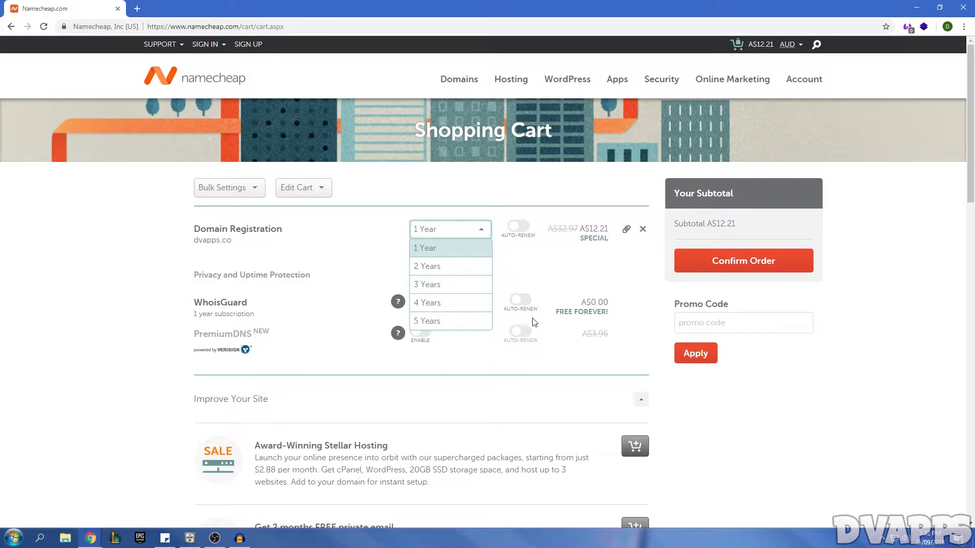
pyautogui.click(515, 275)
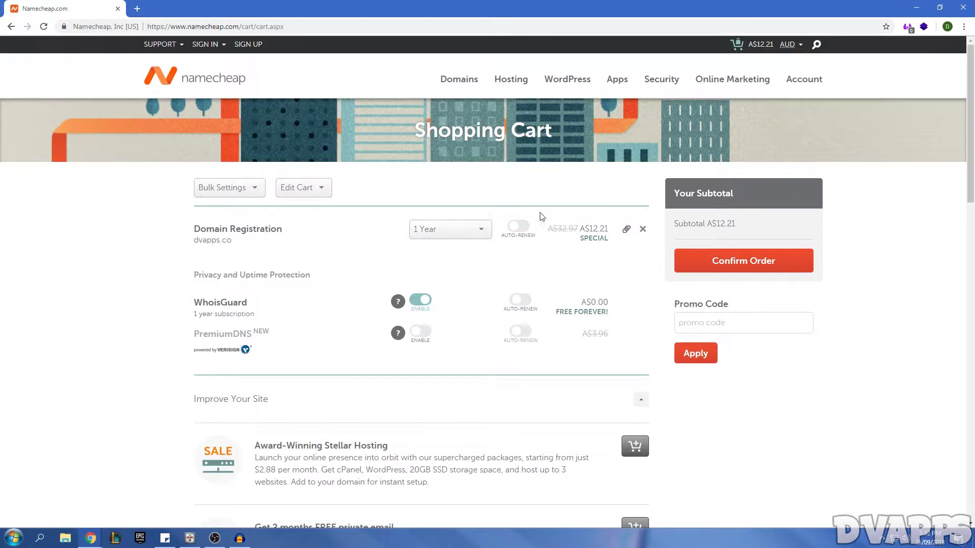
pyautogui.click(518, 228)
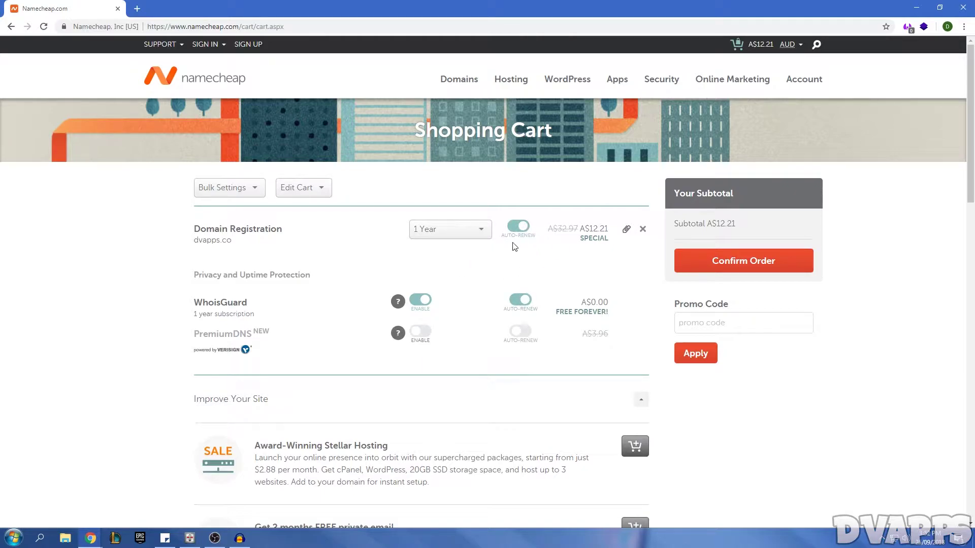
pyautogui.moveTo(514, 230); pyautogui.dragTo(525, 243)
pyautogui.scroll(-2, 322, 283)
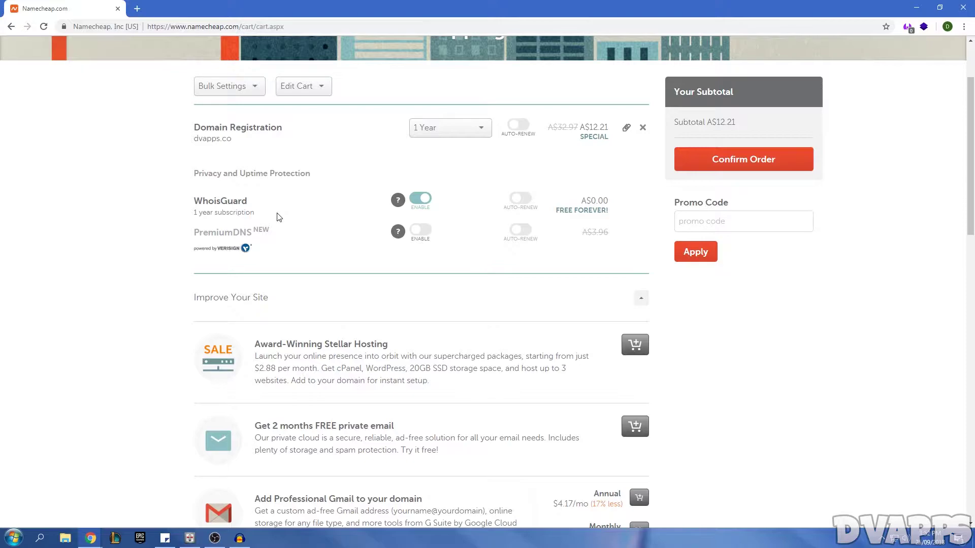
pyautogui.scroll(2, 277, 215)
pyautogui.click(729, 264)
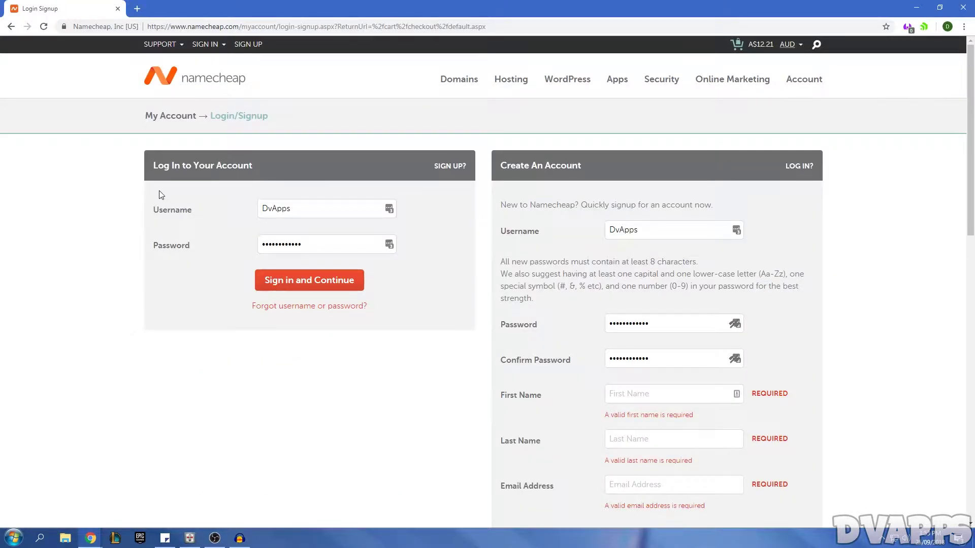
# Sign in to Namecheap and continue to checkout
pyautogui.scroll(-4, 533, 180)
pyautogui.scroll(2, 472, 216)
pyautogui.scroll(2, 471, 217)
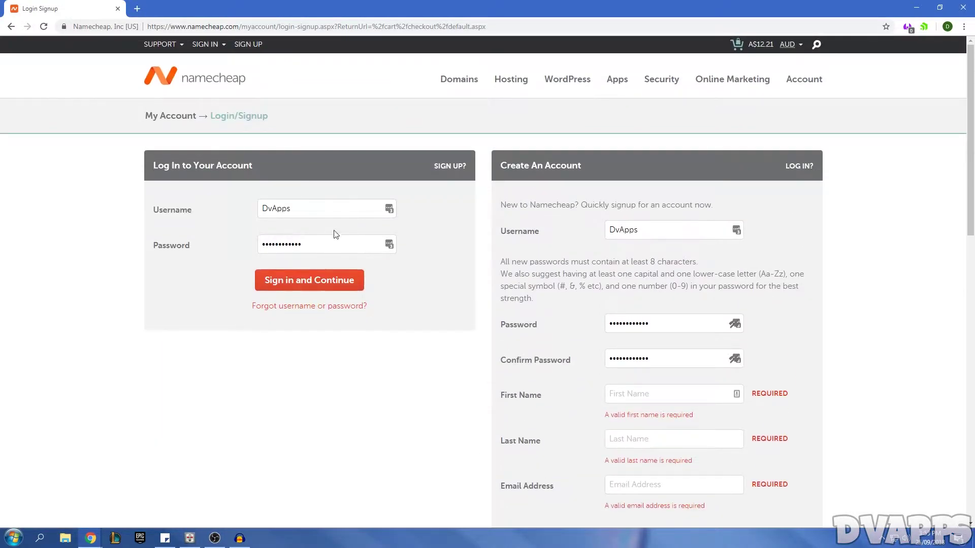
pyautogui.click(340, 285)
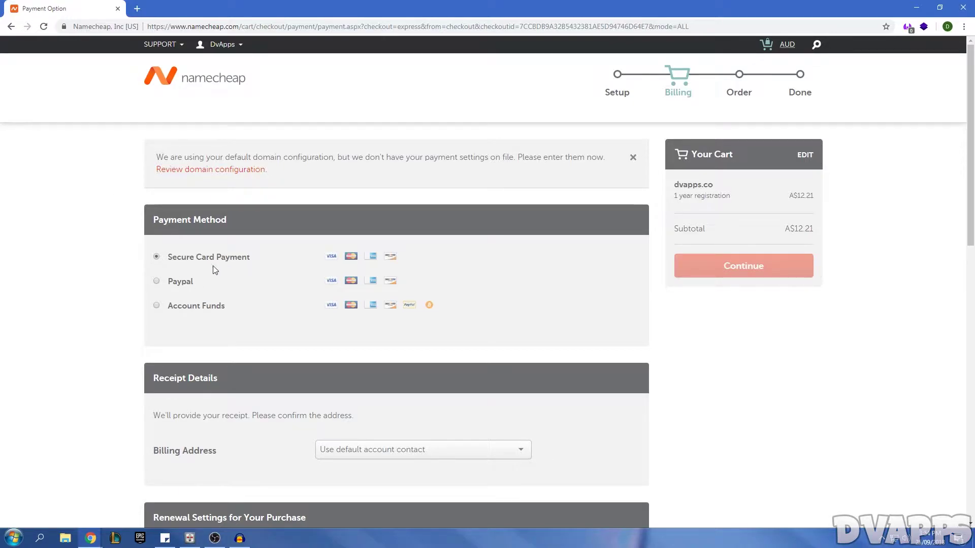
# Choose Secure Card Payment and open My Account Panel in a new tab
pyautogui.click(156, 257)
pyautogui.scroll(-2, 293, 276)
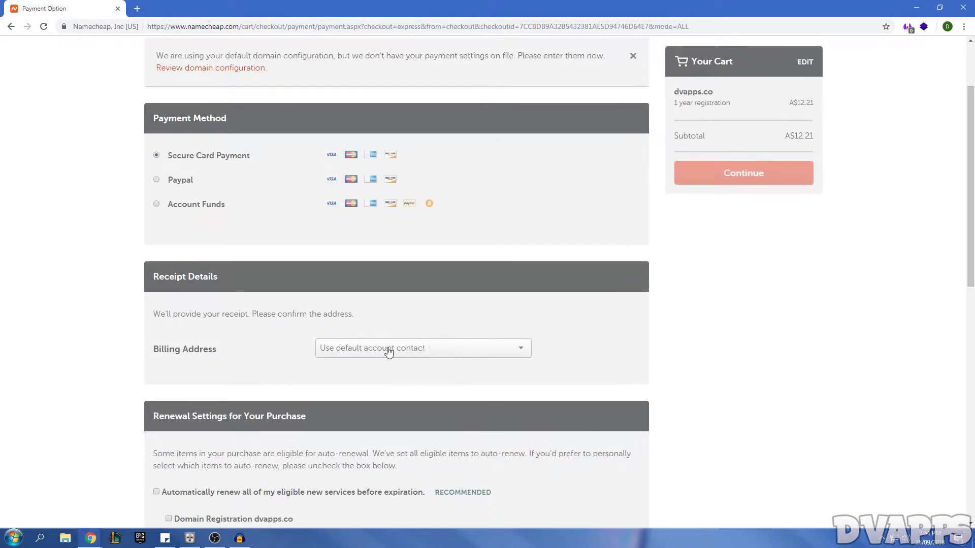
pyautogui.scroll(-5, 395, 350)
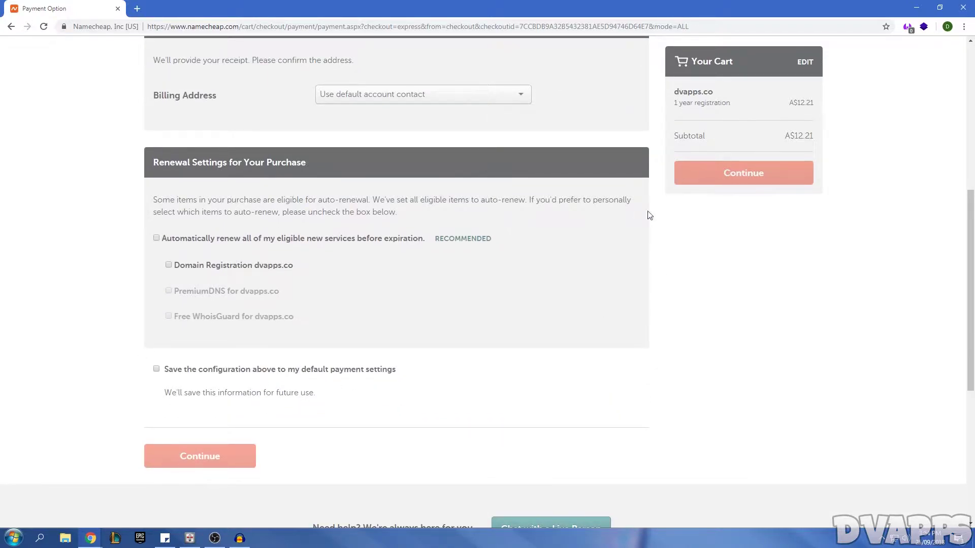
pyautogui.click(692, 173)
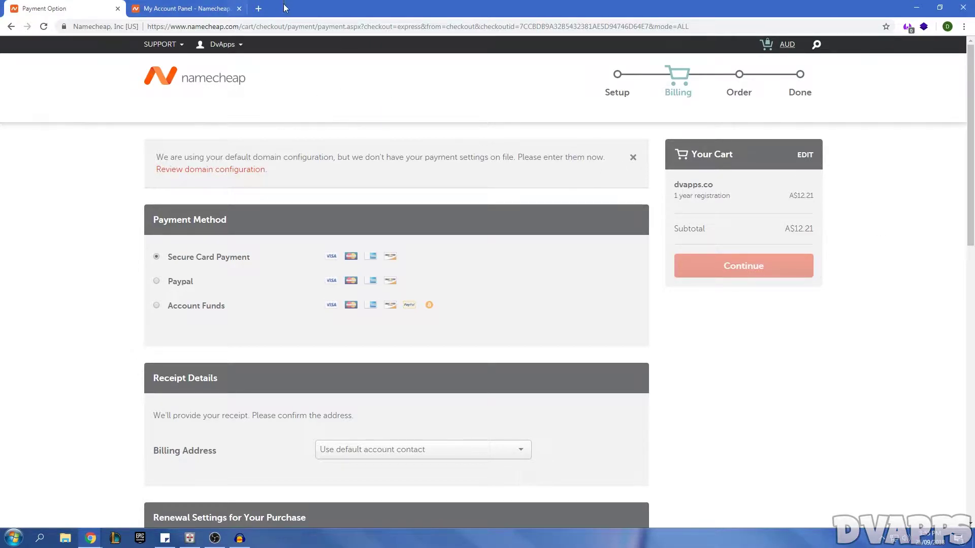
# Switch to the account dashboard and close the checkout tab
pyautogui.click(193, 5)
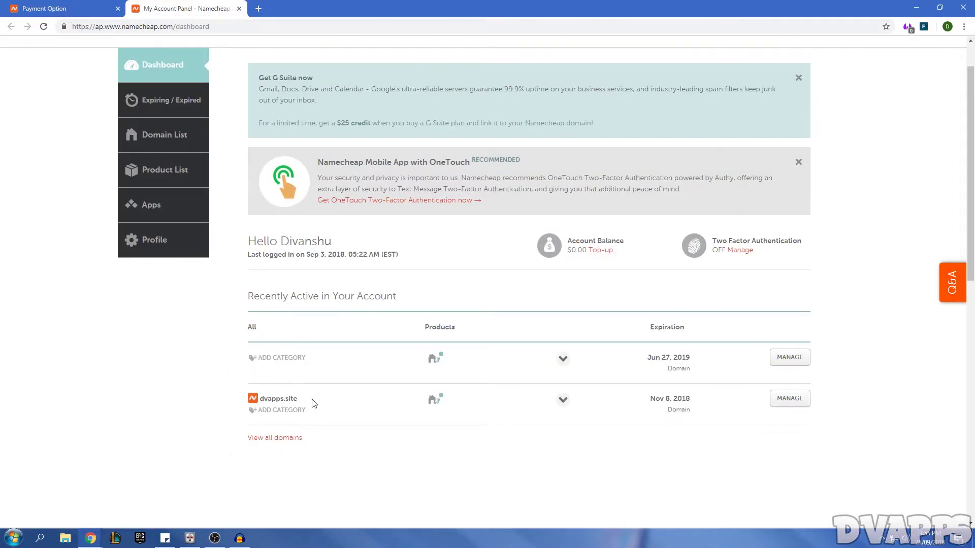
pyautogui.click(118, 8)
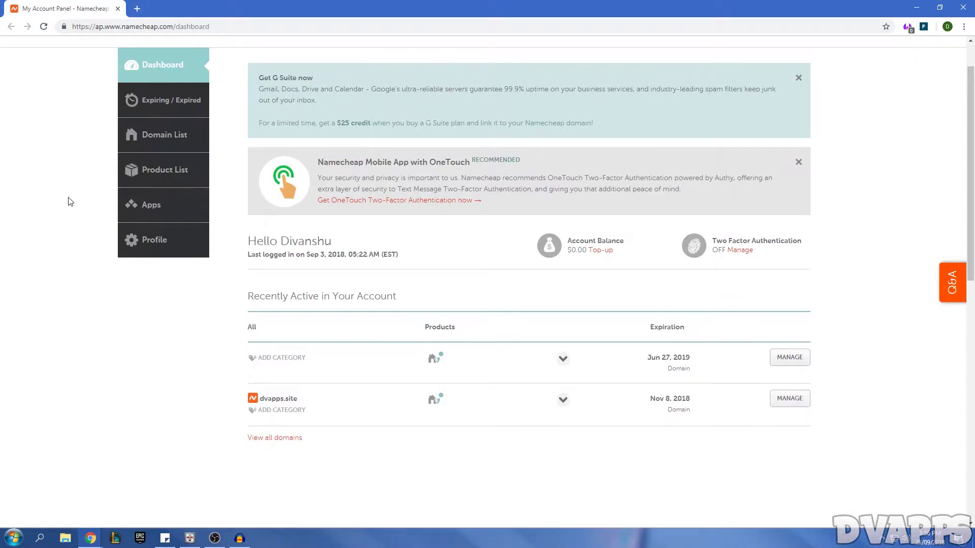
# Load Bluehost in a new tab and start signup to compare basic, plus and prime plans
pyautogui.hotkey('ctrl', 't')
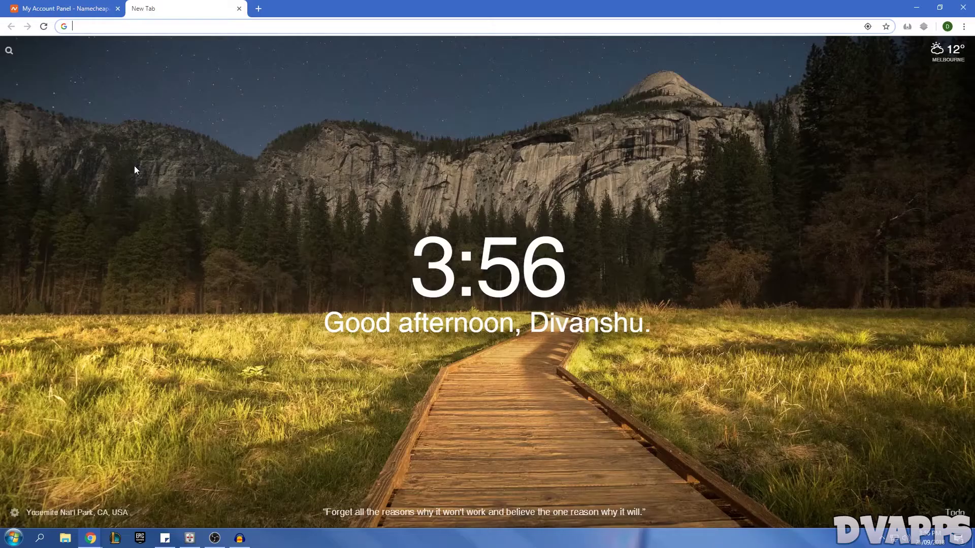
pyautogui.write('bluehost.com')
pyautogui.press('Return')
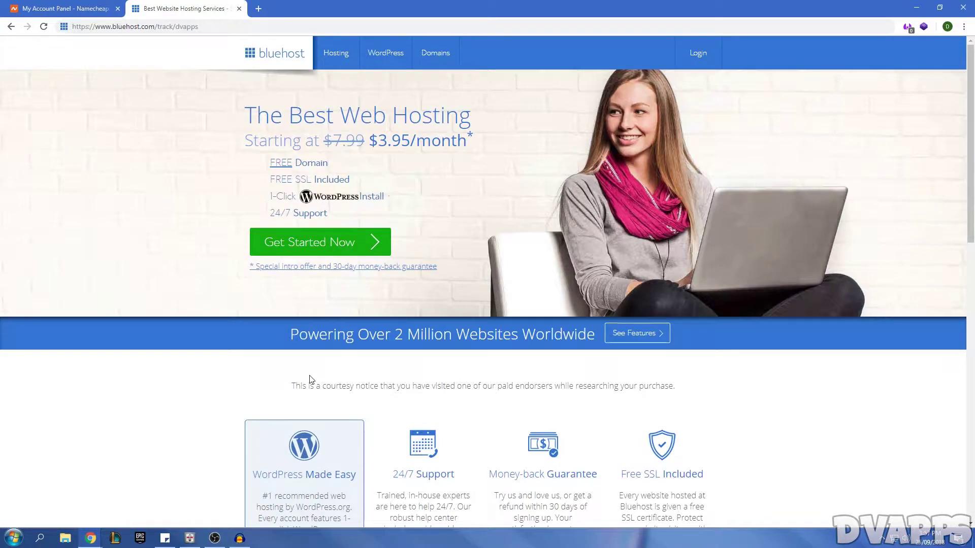
pyautogui.scroll(-1, 311, 379)
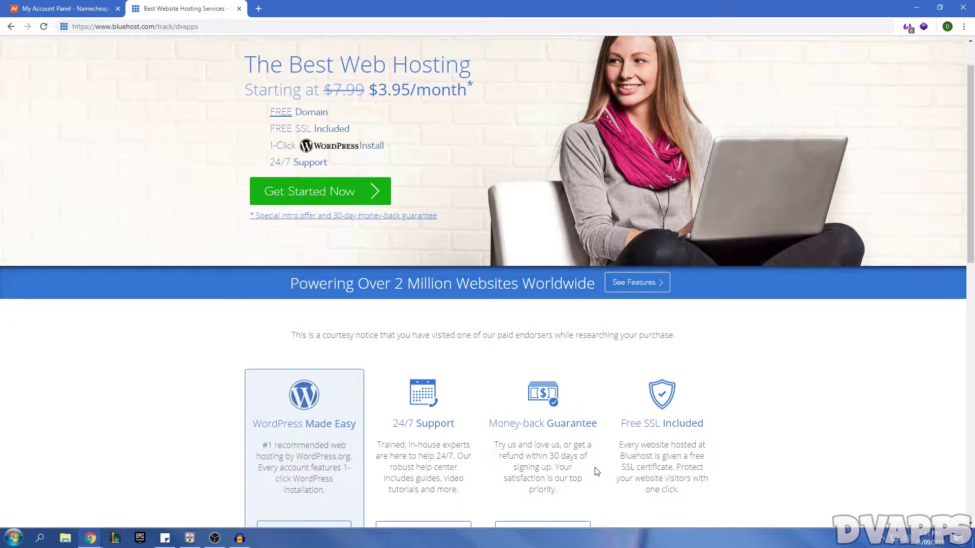
pyautogui.scroll(1, 139, 62)
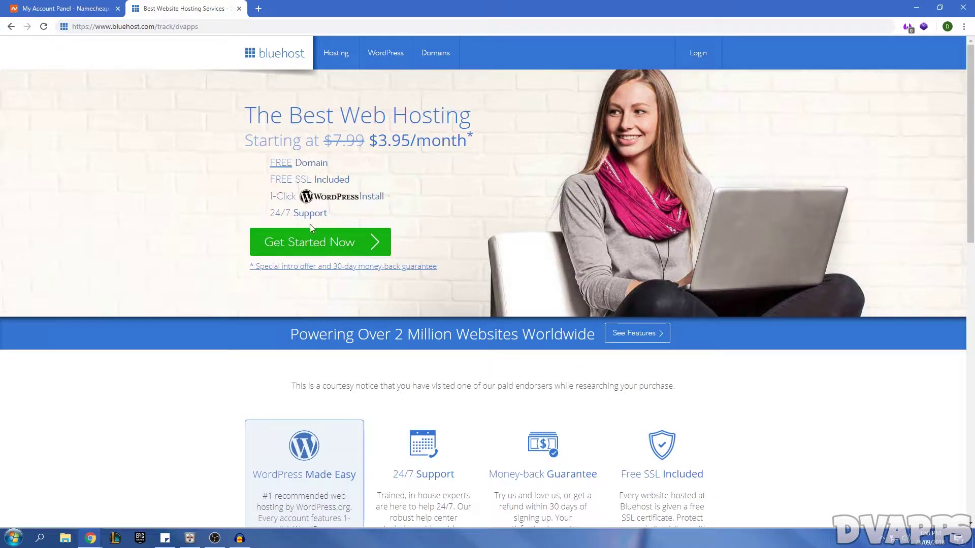
pyautogui.click(286, 243)
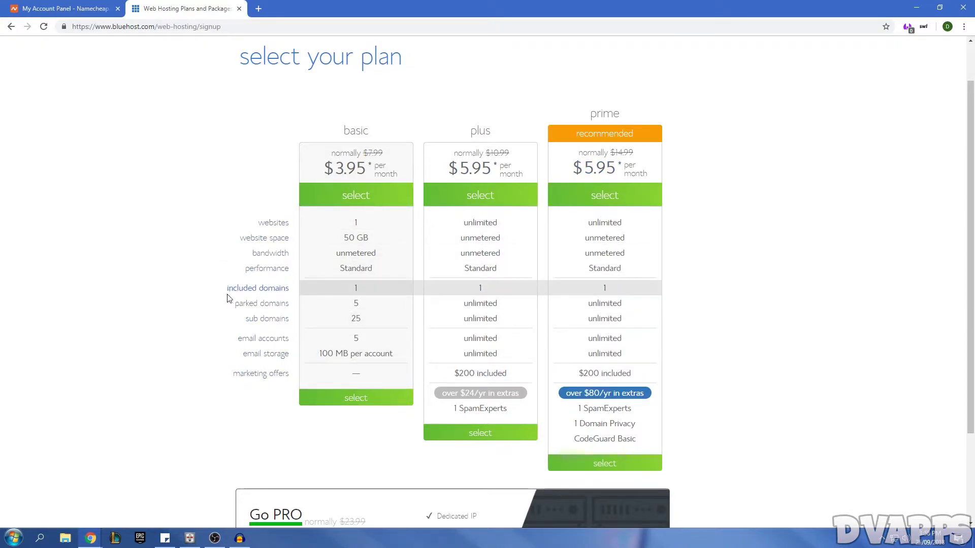
pyautogui.scroll(-1, 229, 293)
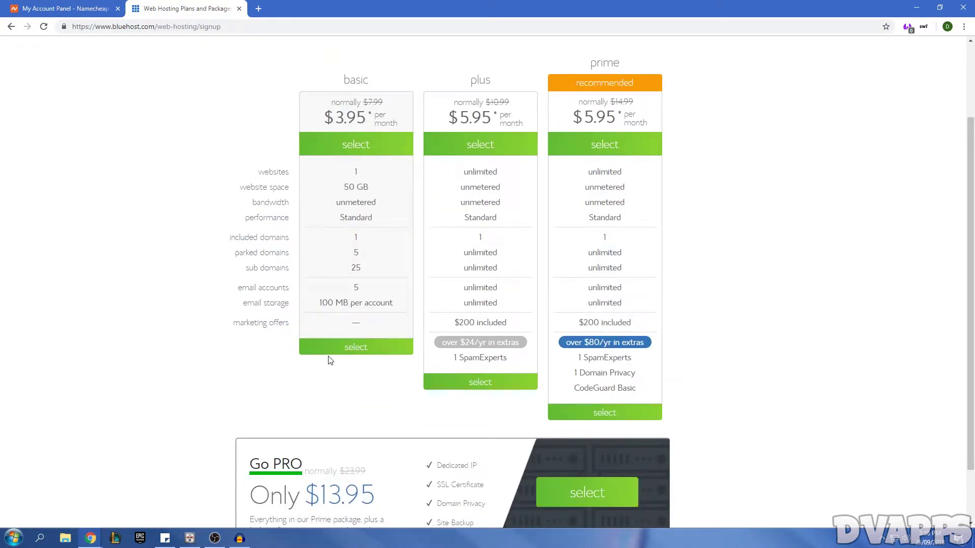
# Pick the basic plan and continue with the existing domain dvapps.site
pyautogui.click(362, 352)
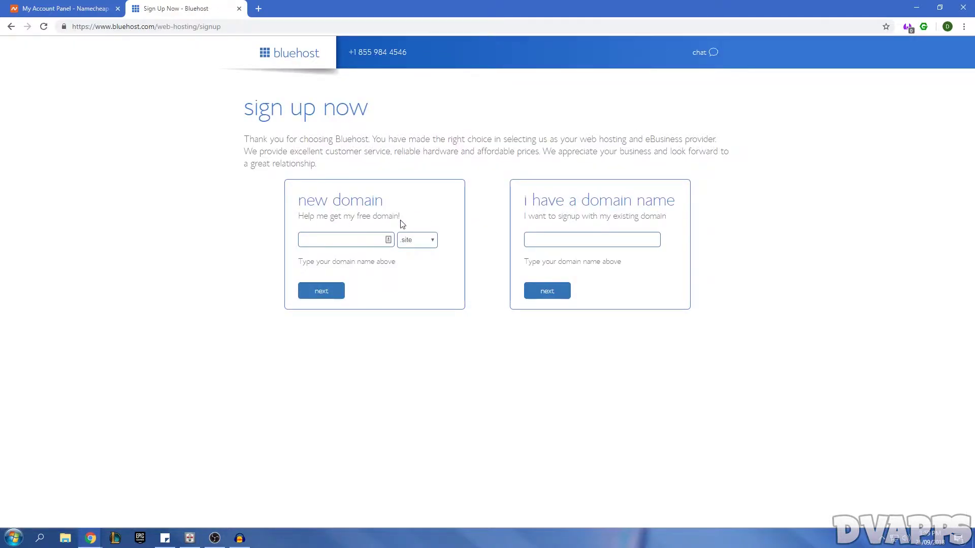
pyautogui.click(414, 240)
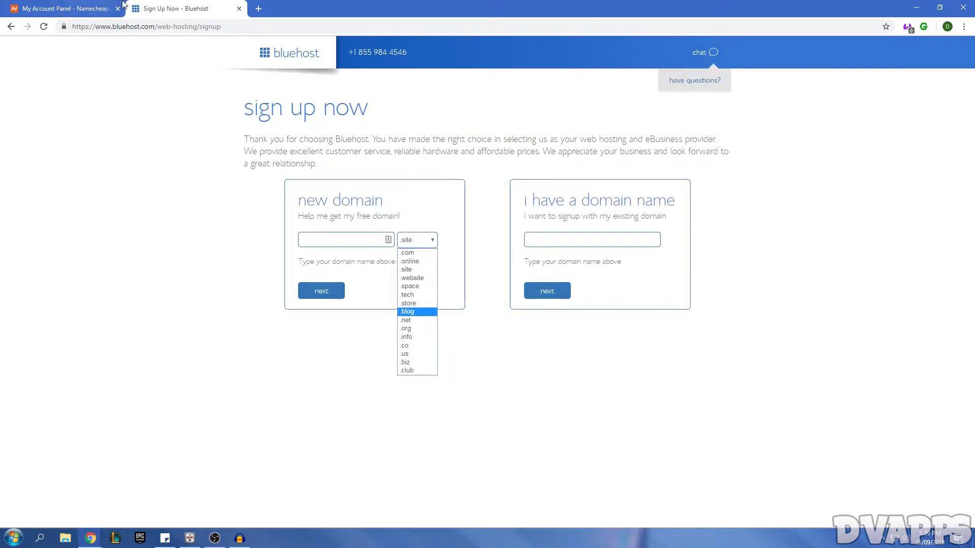
pyautogui.click(118, 175)
pyautogui.click(555, 238)
pyautogui.write('dvapps.site')
pyautogui.click(537, 291)
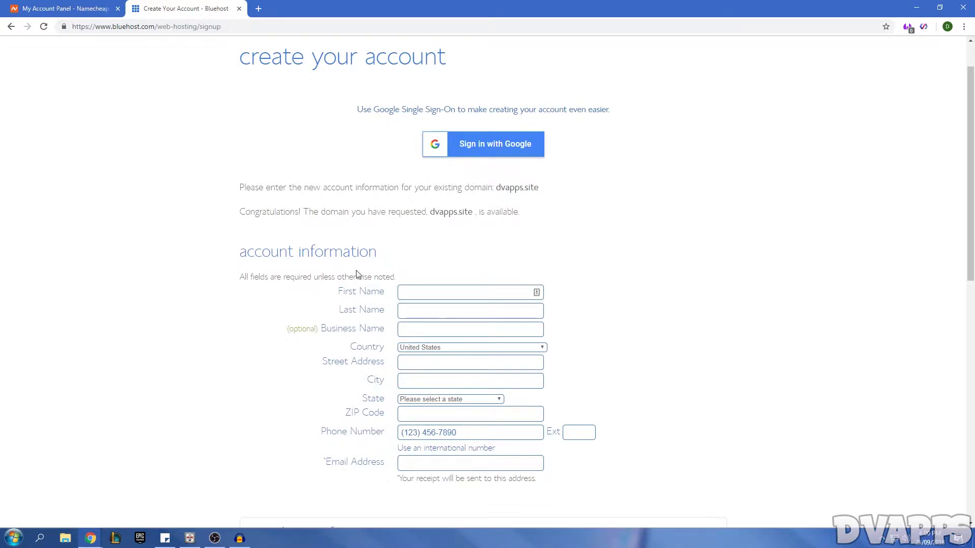
# Sign up with Google, choose Basic 12 Month, and drop SiteLock and Codeguard add-ons
pyautogui.click(480, 147)
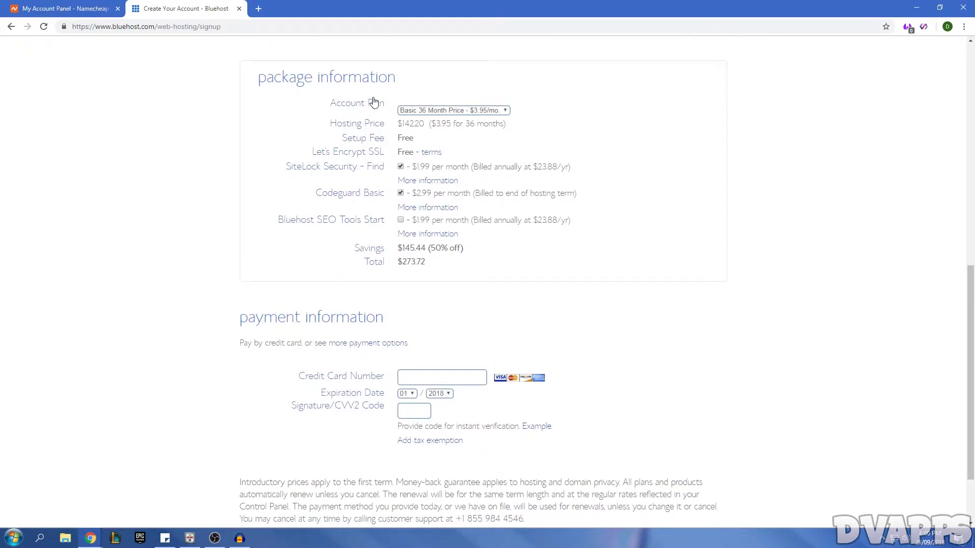
pyautogui.click(427, 111)
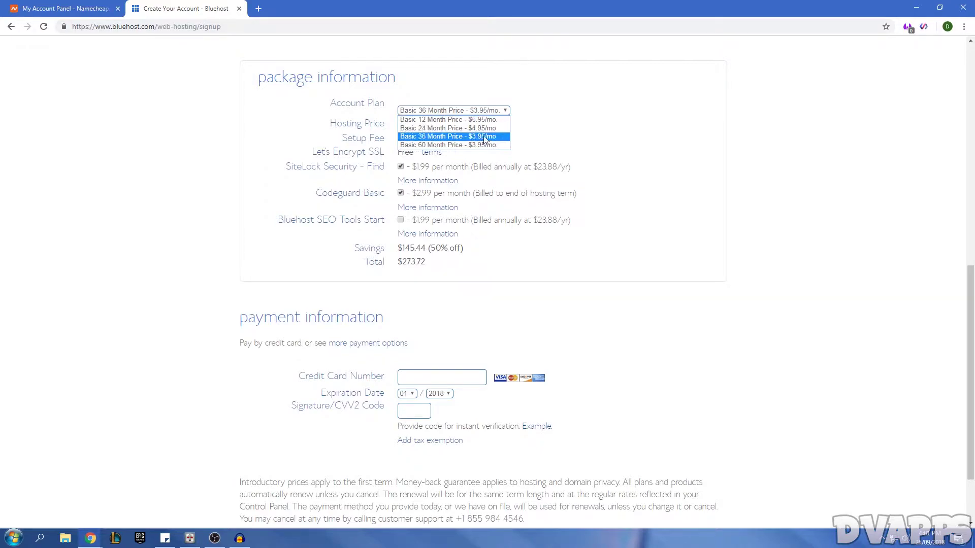
pyautogui.click(440, 122)
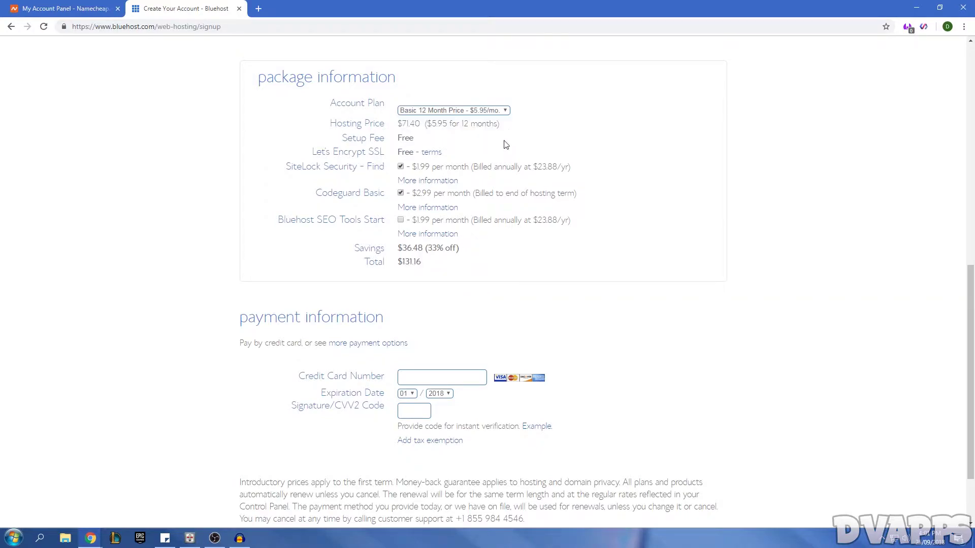
pyautogui.click(401, 167)
pyautogui.click(401, 193)
pyautogui.moveTo(426, 262); pyautogui.dragTo(369, 262)
pyautogui.click(396, 291)
# Pay with PayPal, accept the terms of service and submit the $71.40 order
pyautogui.scroll(-1, 398, 326)
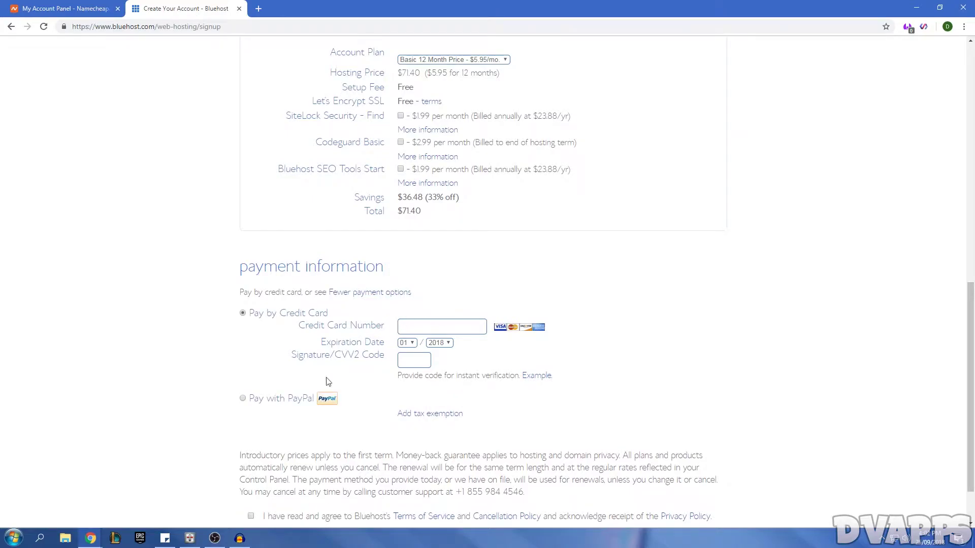
pyautogui.click(249, 402)
pyautogui.scroll(-1, 252, 458)
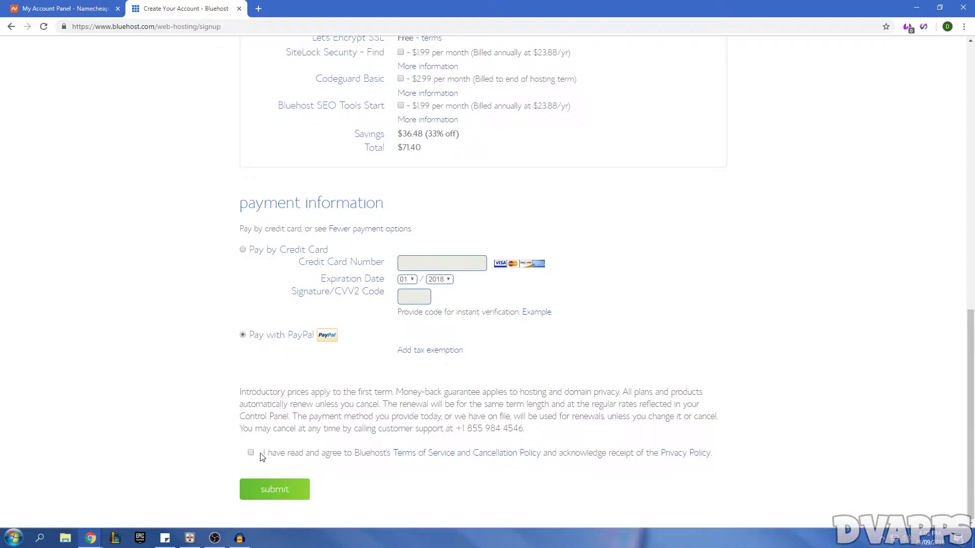
pyautogui.click(252, 453)
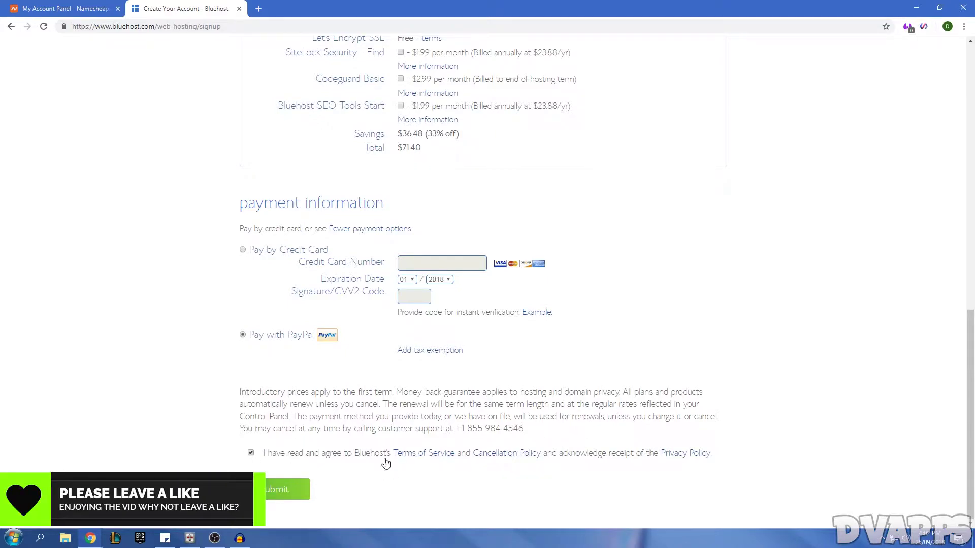
pyautogui.click(287, 489)
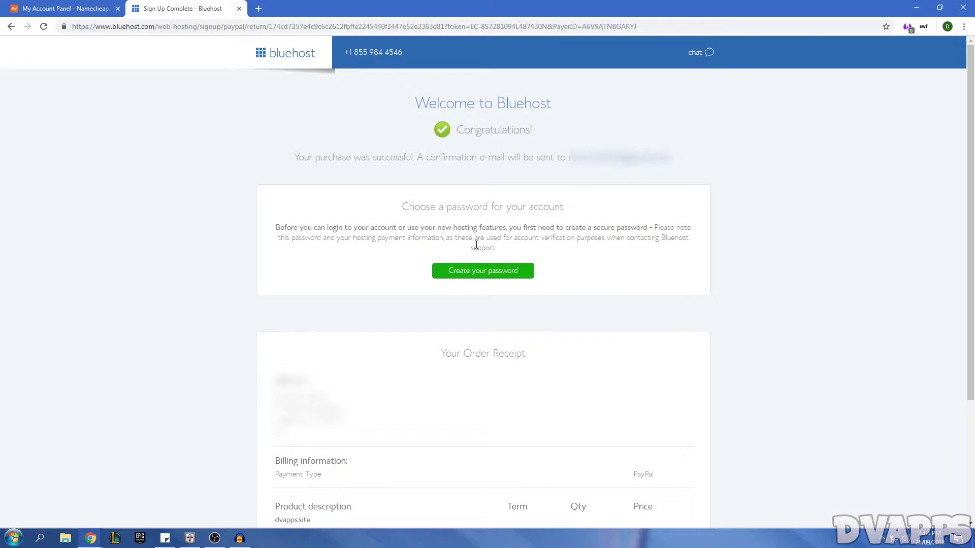
# Create the account password, log in and skip the starter theme step
pyautogui.click(479, 276)
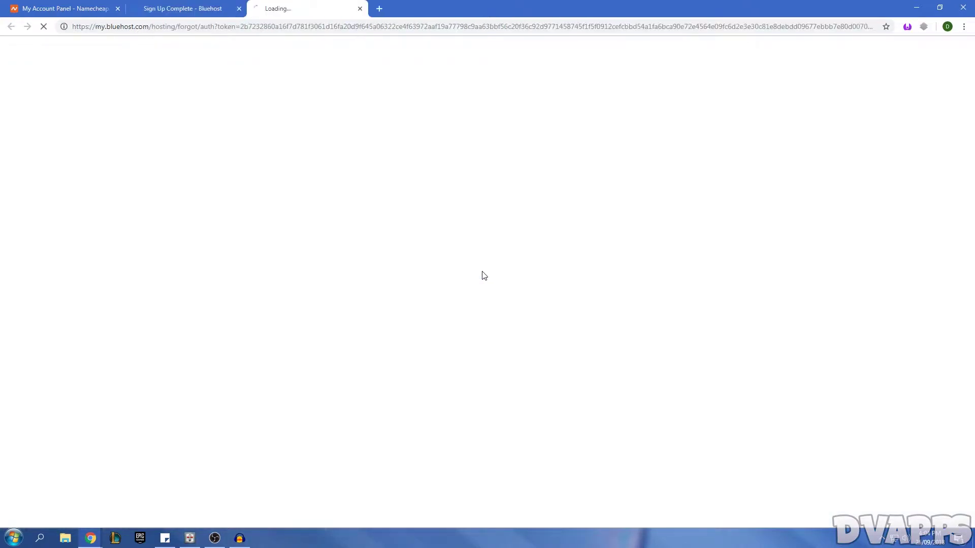
pyautogui.click(473, 227)
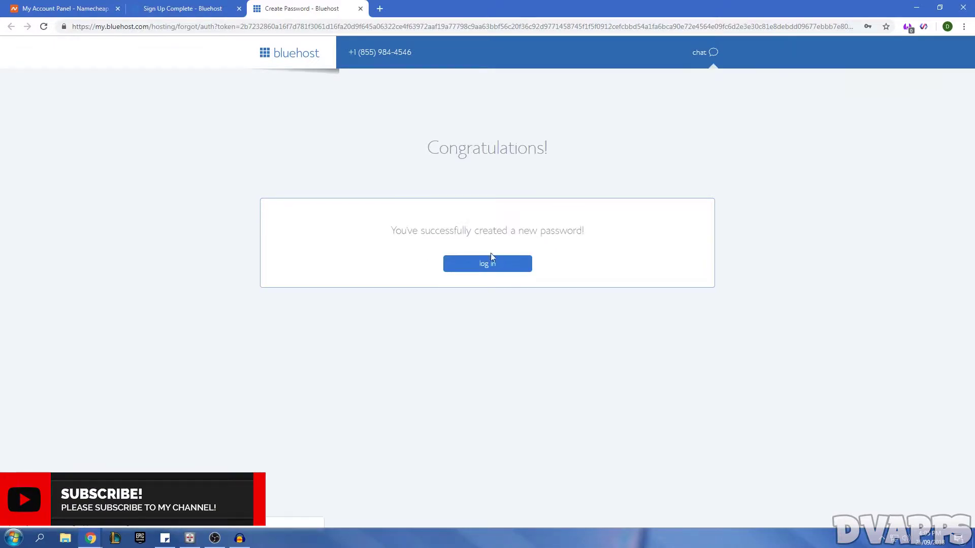
pyautogui.click(494, 263)
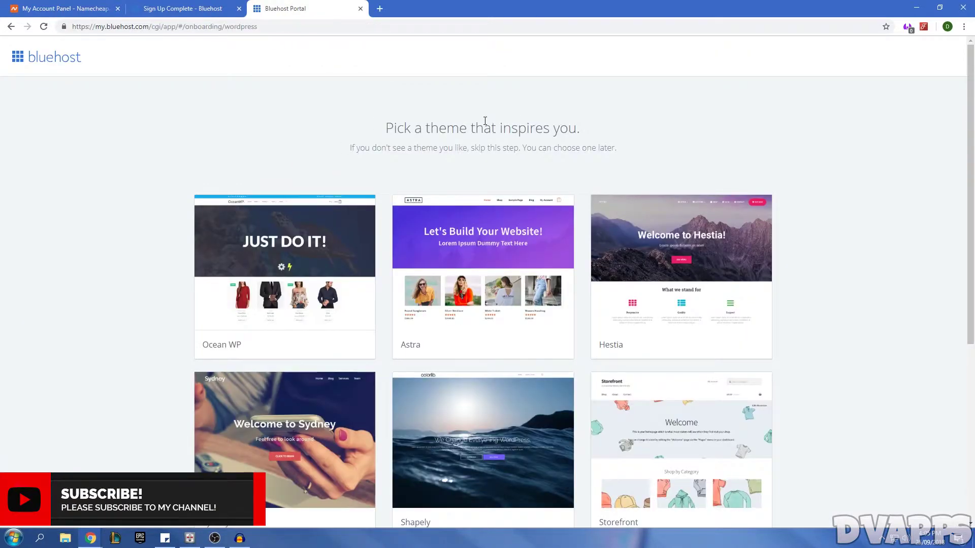
pyautogui.scroll(-6, 392, 185)
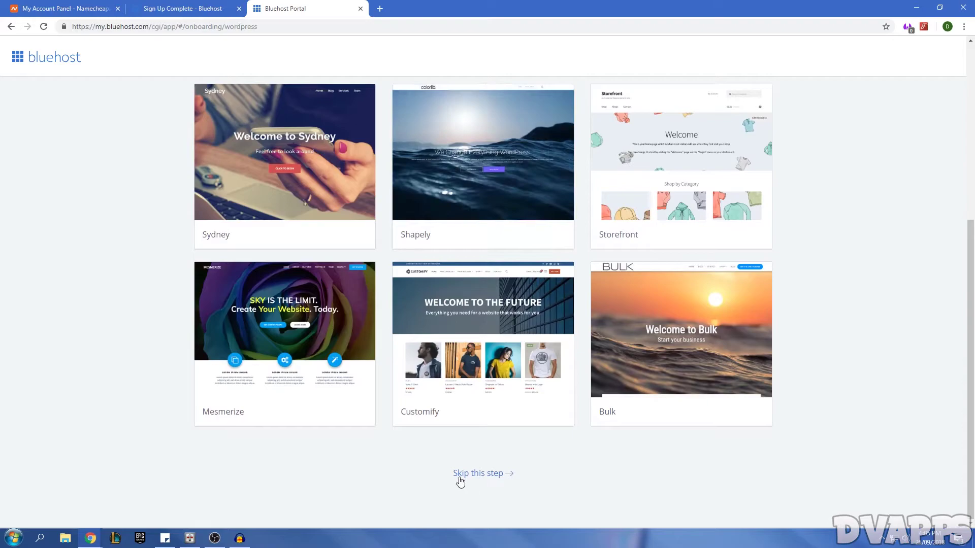
pyautogui.click(477, 480)
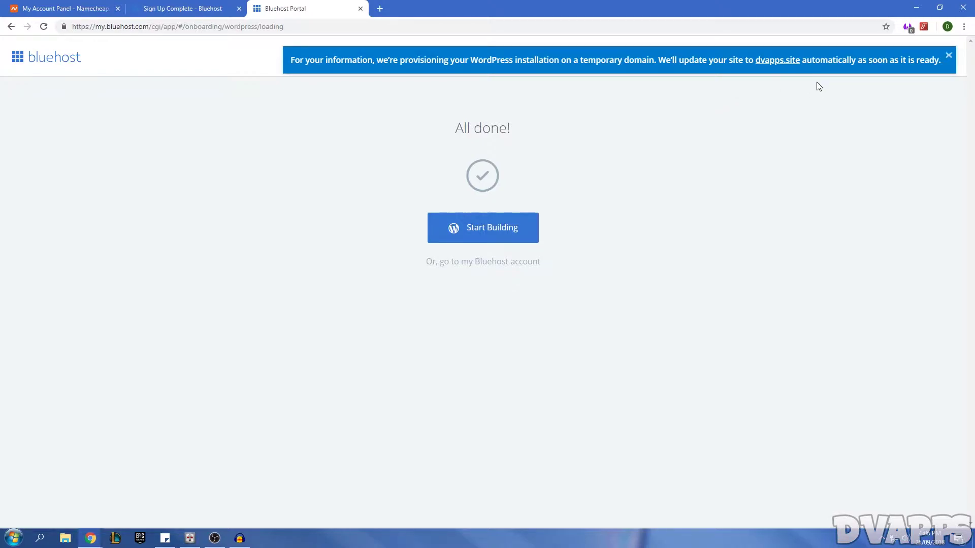
pyautogui.hotkey('ctrl', '1')
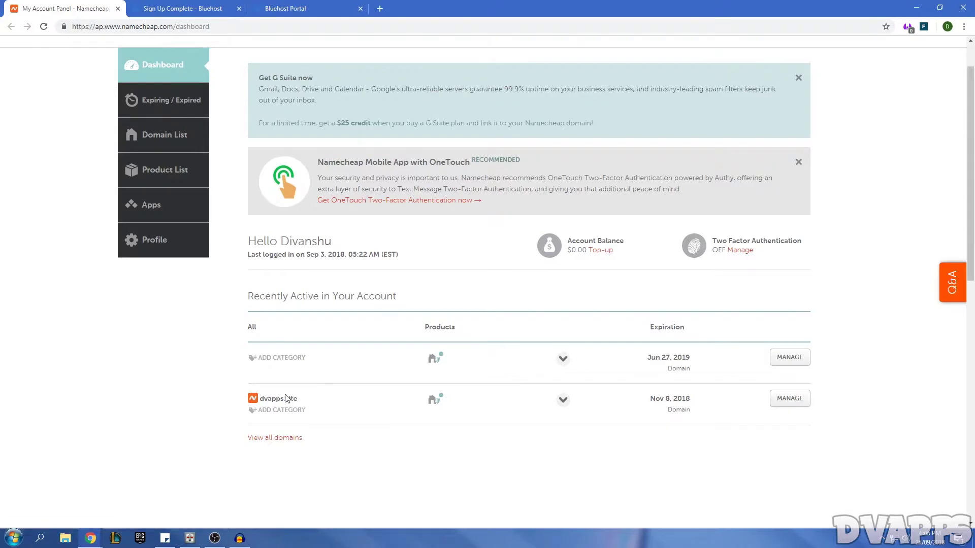
# Switch dvapps.site's nameservers to Custom DNS
pyautogui.click(782, 399)
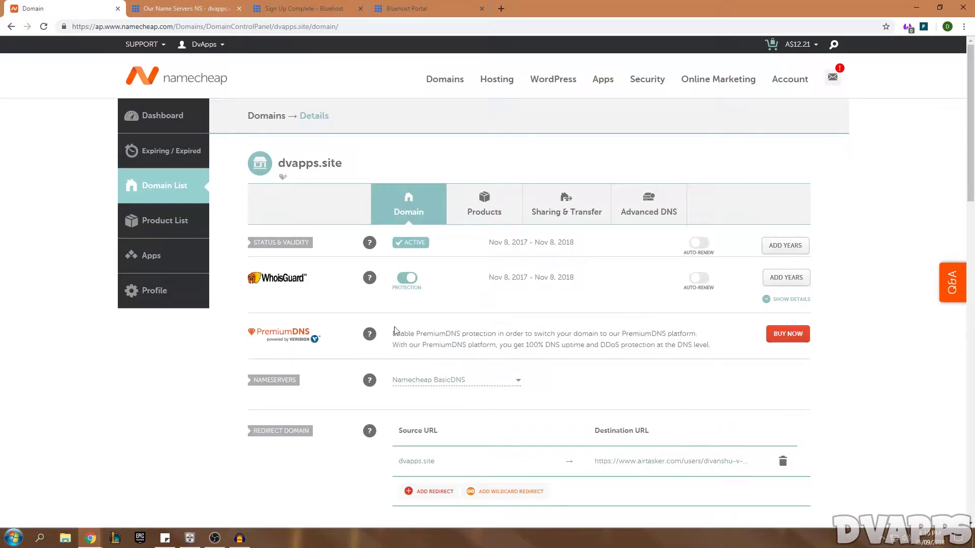
pyautogui.scroll(-2, 366, 318)
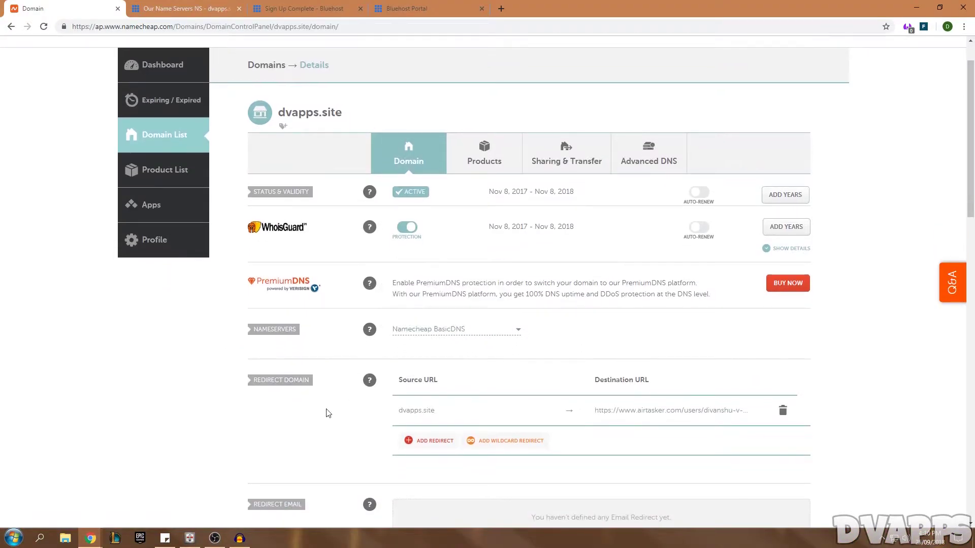
pyautogui.click(431, 329)
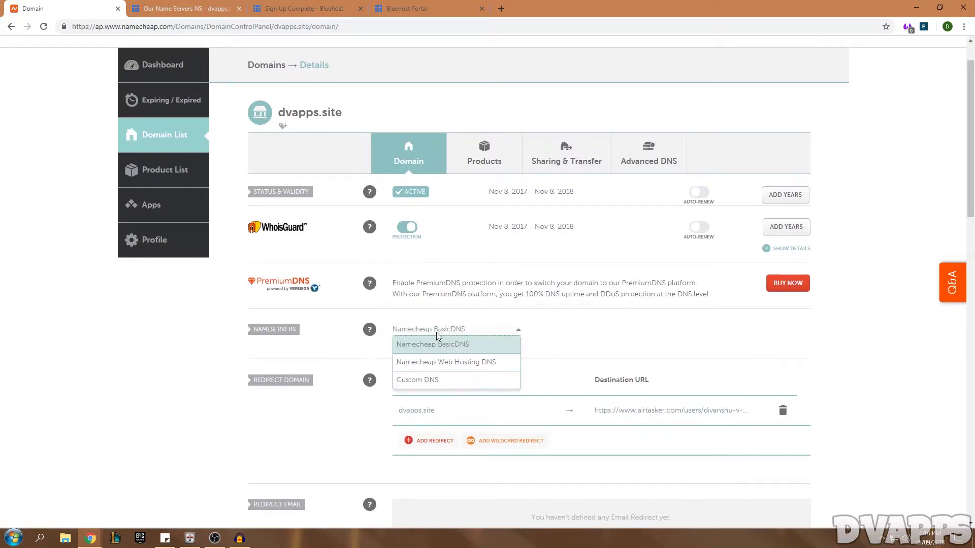
pyautogui.click(424, 389)
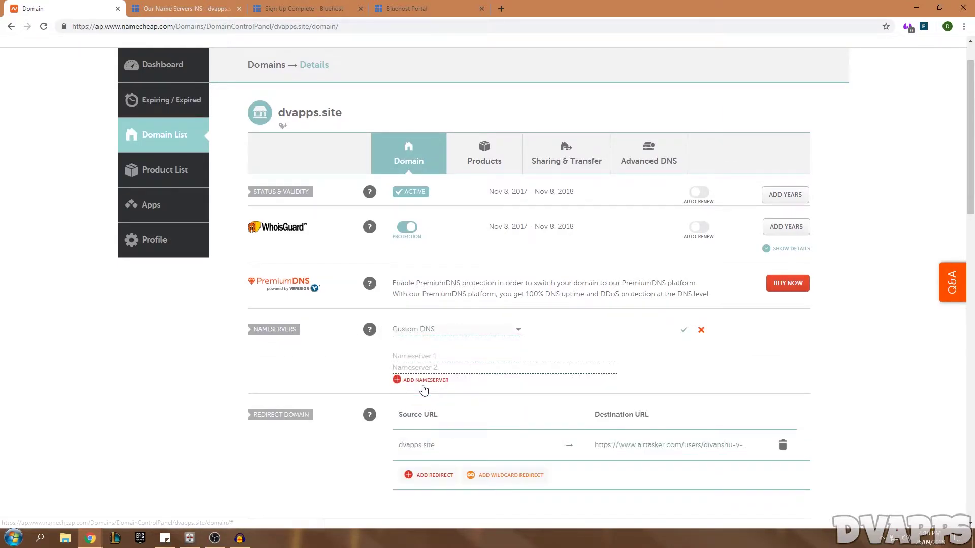
# Enter ns1.bluehost.com, copied from the Bluehost help page, as Nameserver 1
pyautogui.click(181, 8)
pyautogui.moveTo(267, 287); pyautogui.dragTo(342, 283)
pyautogui.click(301, 278)
pyautogui.moveTo(268, 285)
pyautogui.mouseDown()
pyautogui.moveTo(339, 284)
pyautogui.moveTo(261, 283)
pyautogui.mouseUp()
pyautogui.hotkey('ctrl', 'c')
pyautogui.click(62, 6)
pyautogui.click(425, 358)
pyautogui.hotkey('ctrl', 'v')
# Enter ns2.bluehost.com as Nameserver 2 and save the custom nameservers
pyautogui.click(155, 7)
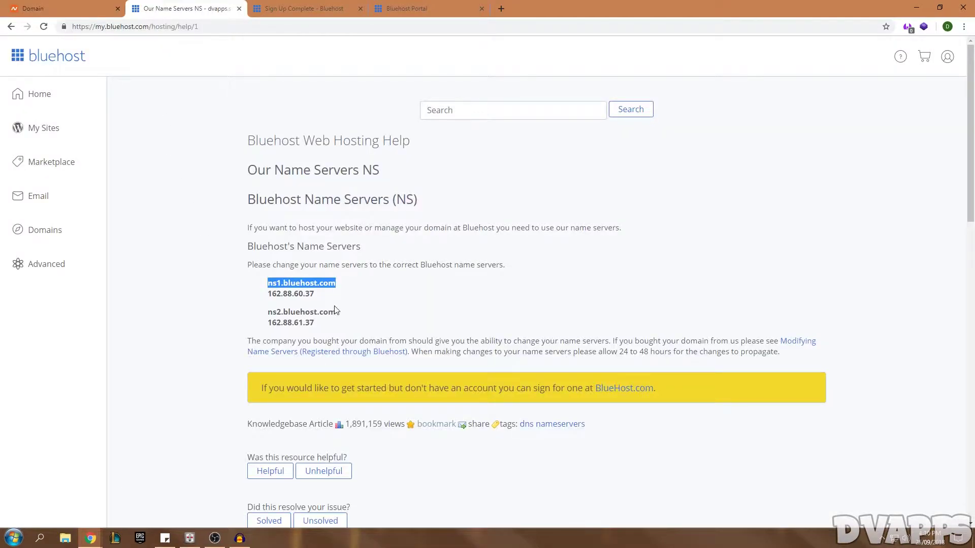
pyautogui.moveTo(339, 312); pyautogui.dragTo(268, 312)
pyautogui.hotkey('ctrl', 'c')
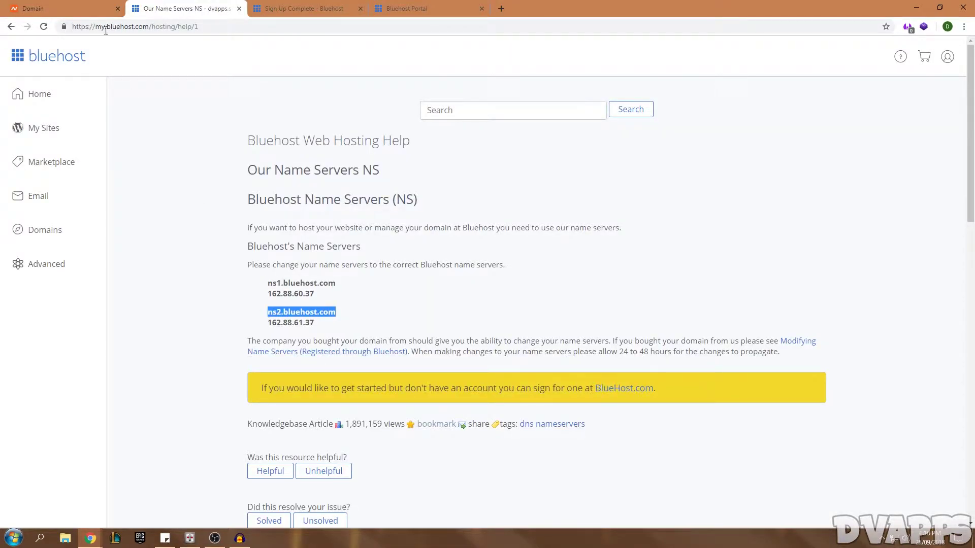
pyautogui.click(62, 6)
pyautogui.click(437, 364)
pyautogui.hotkey('ctrl', 'v')
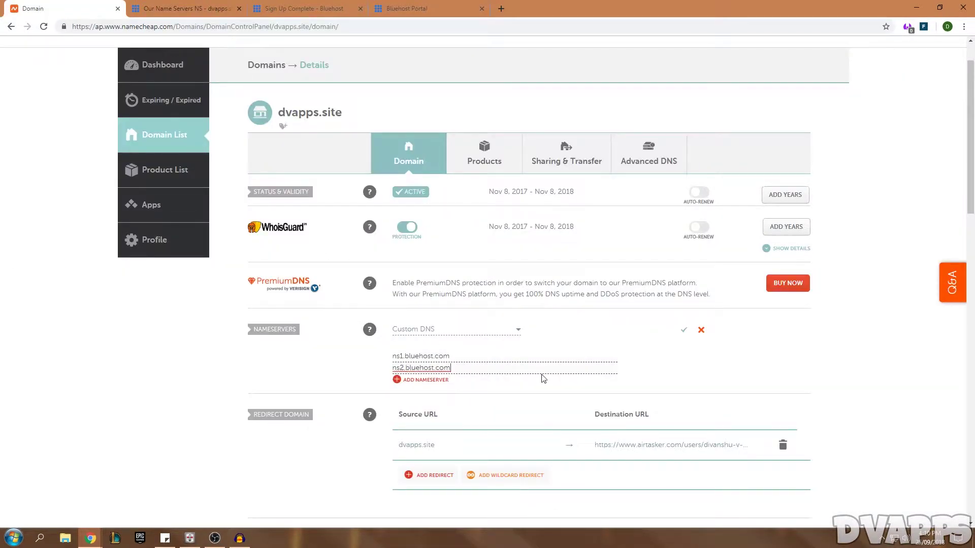
pyautogui.click(683, 330)
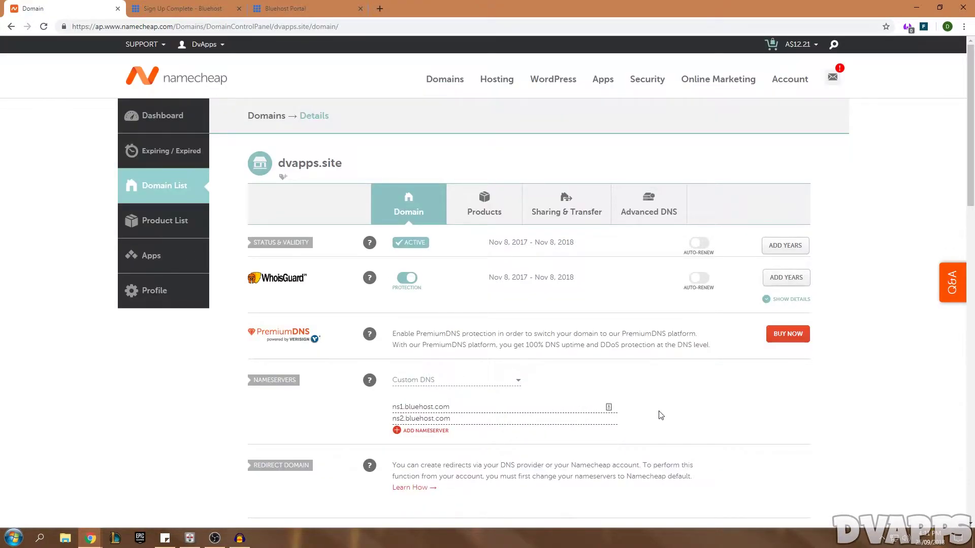
# Skip the Bluehost onboarding by choosing Start Building and declining help
pyautogui.click(288, 9)
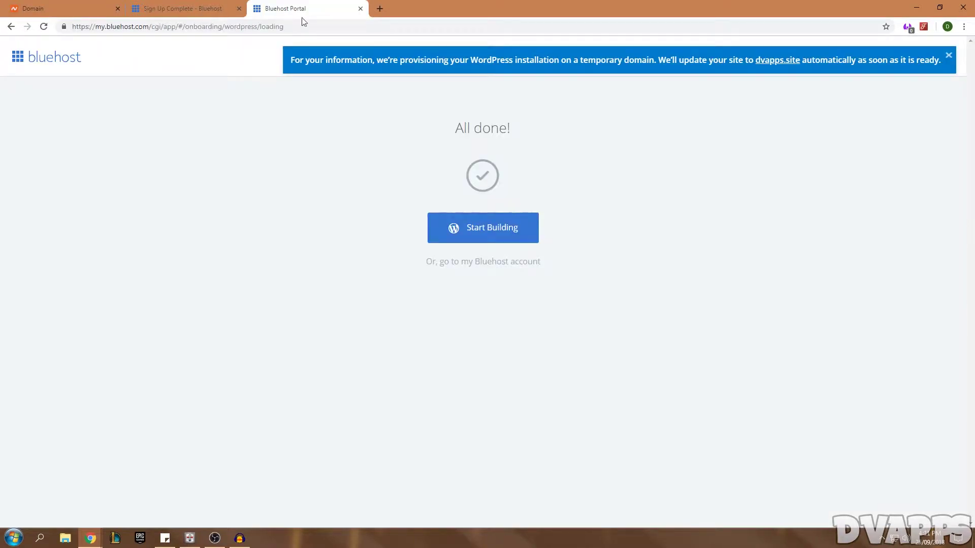
pyautogui.click(477, 228)
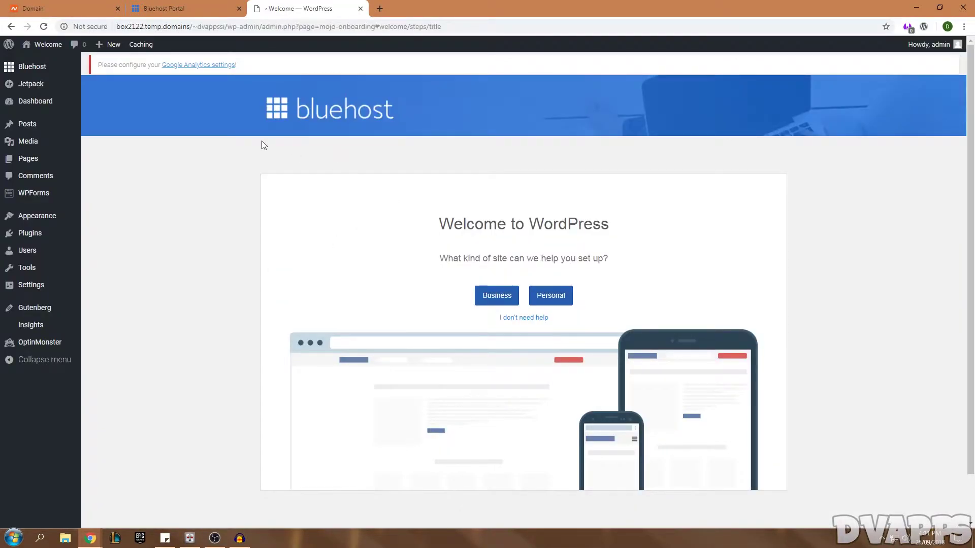
pyautogui.click(519, 319)
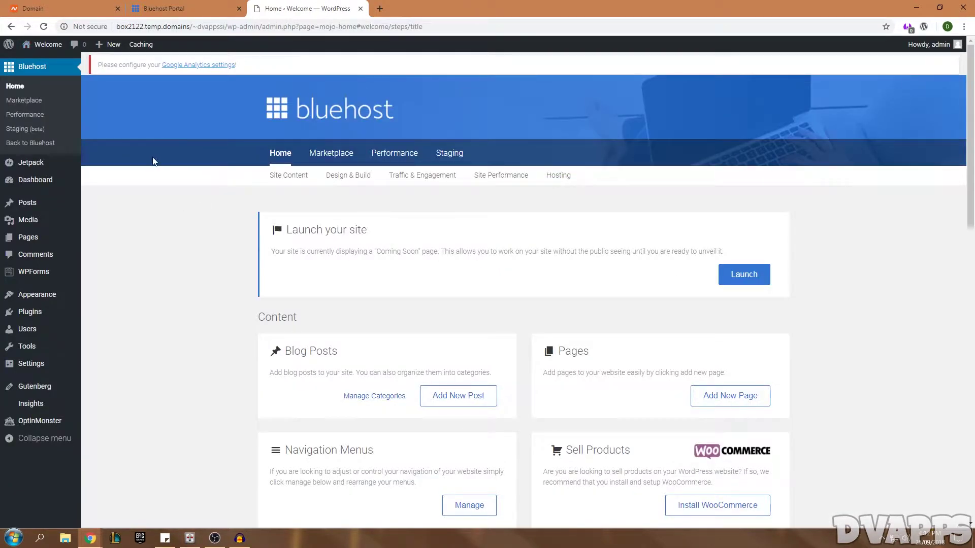
# Look over the new site's Welcome front page, then open a blank browser tab
pyautogui.moveTo(38, 46)
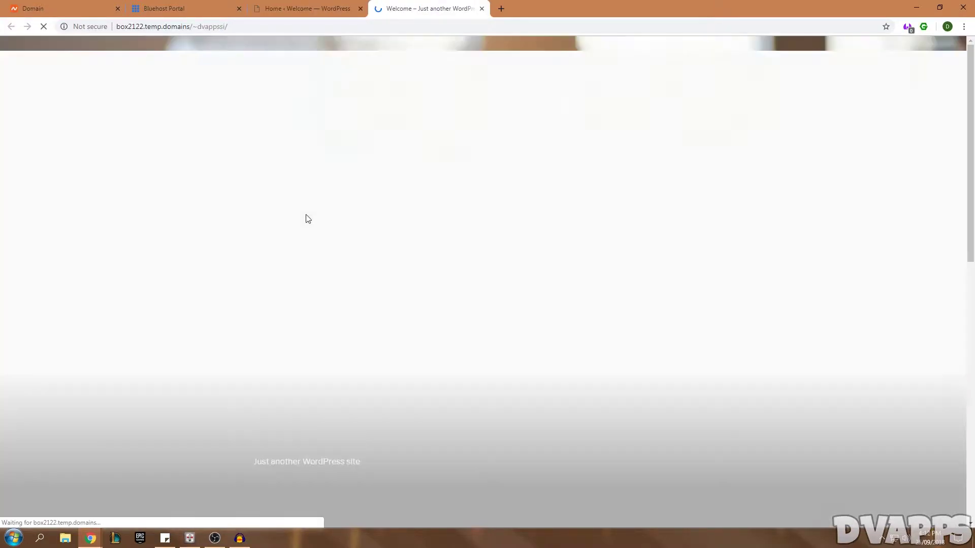
pyautogui.scroll(-5, 318, 272)
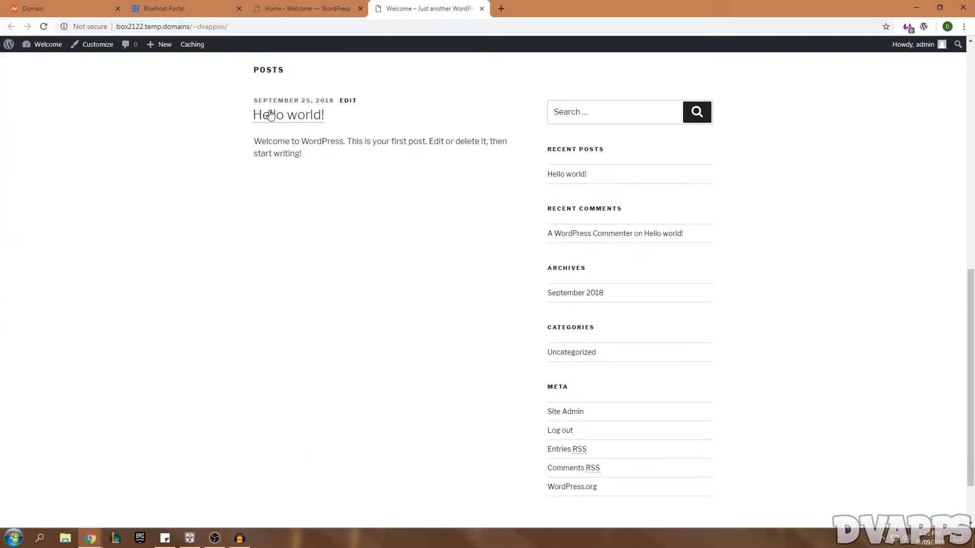
pyautogui.scroll(-2, 431, 283)
pyautogui.scroll(10, 431, 282)
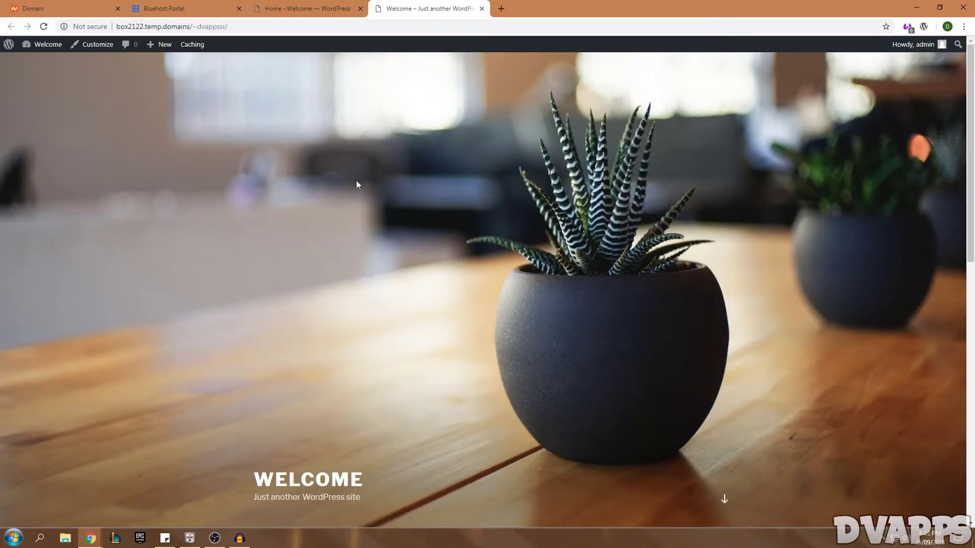
pyautogui.click(501, 9)
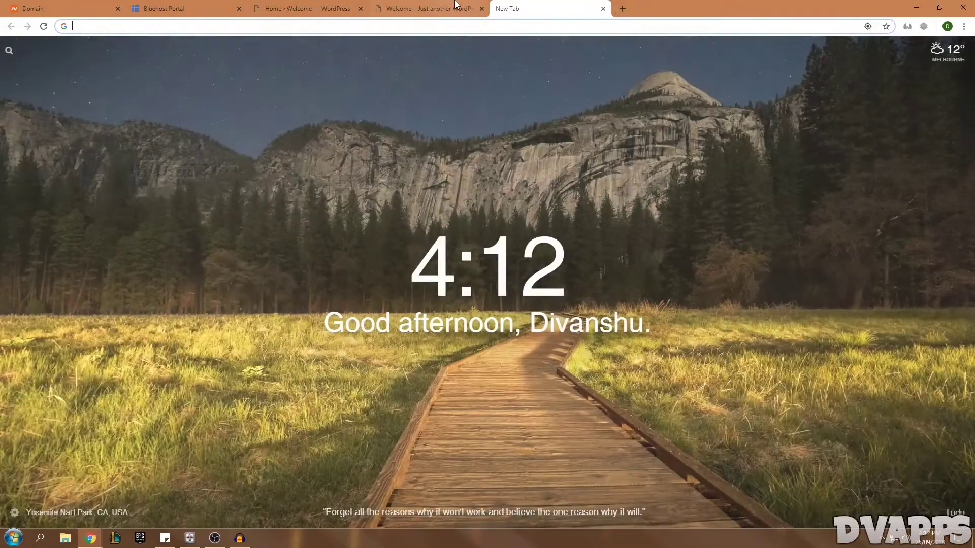
# Switch back to the site's front page tab and scroll through it
pyautogui.hotkey('ctrl', 'shift', 'Tab')
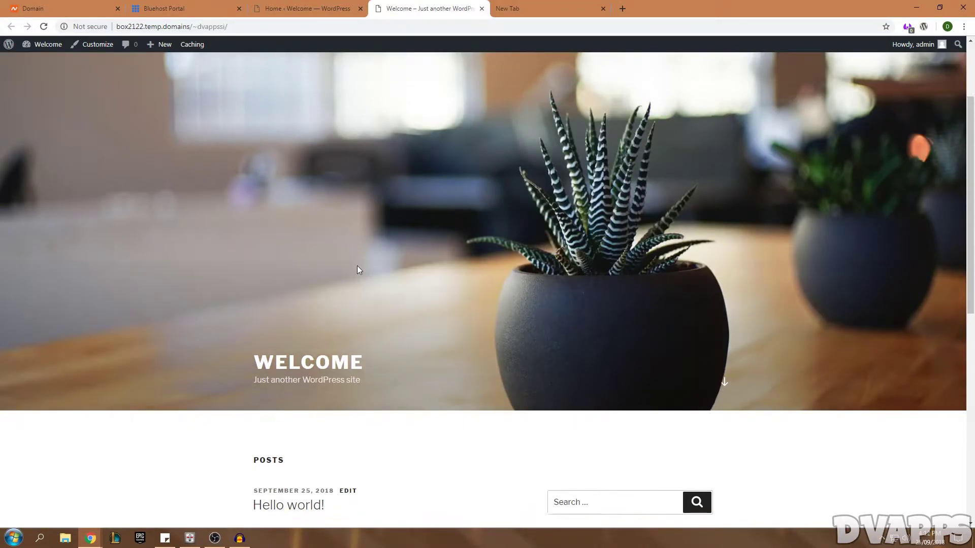
pyautogui.scroll(2, 357, 266)
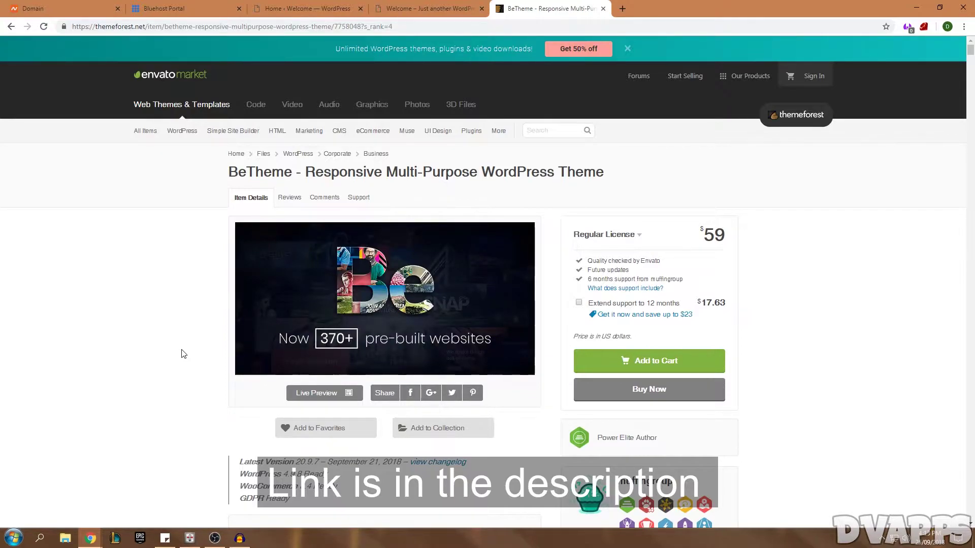
pyautogui.scroll(-1, 237, 372)
pyautogui.scroll(1, 193, 162)
# Add BeTheme to the cart, then extract its downloaded zip with 7-Zip
pyautogui.click(600, 362)
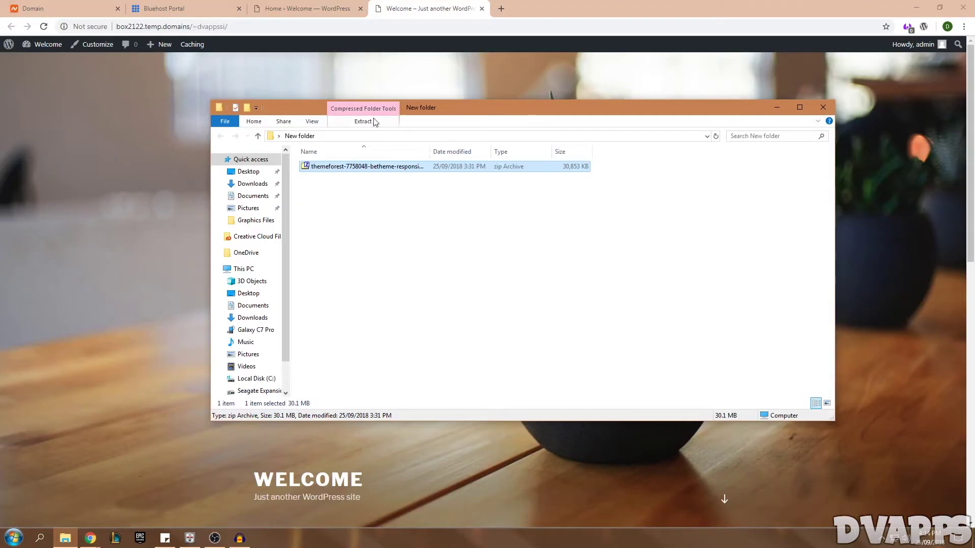
pyautogui.rightClick(350, 172)
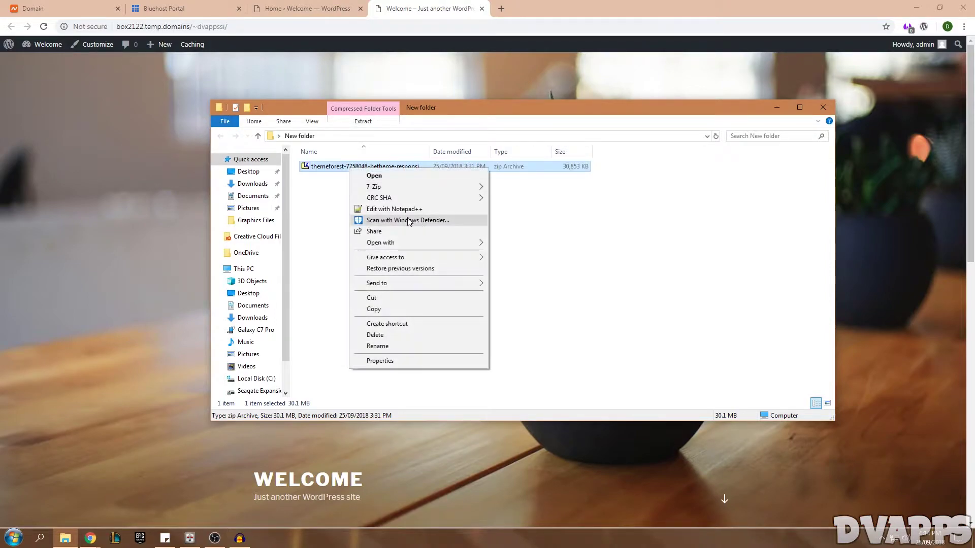
pyautogui.moveTo(395, 190)
pyautogui.click(513, 223)
# Open the betheme-premium-wordpress-theme folder and select the betheme and betheme-child zips
pyautogui.doubleClick(350, 178)
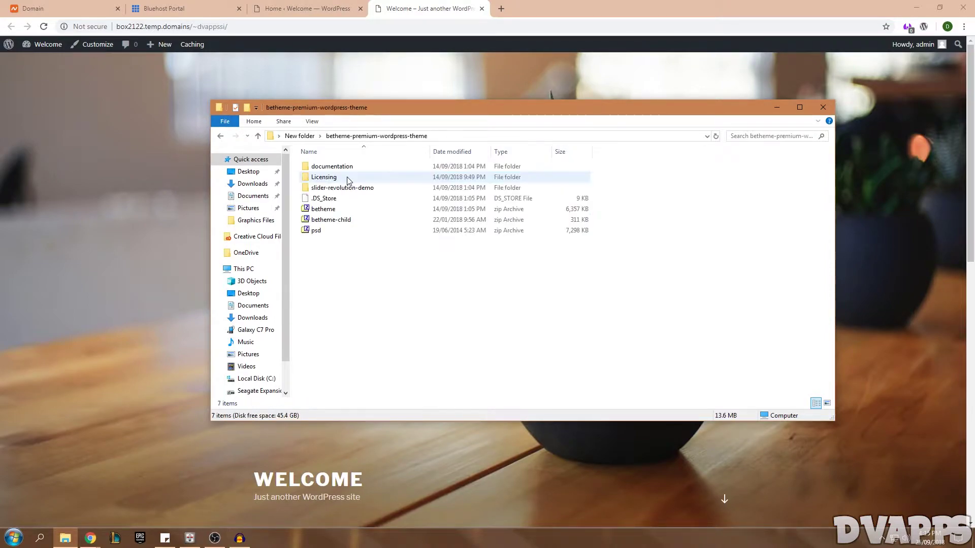
pyautogui.click(325, 210)
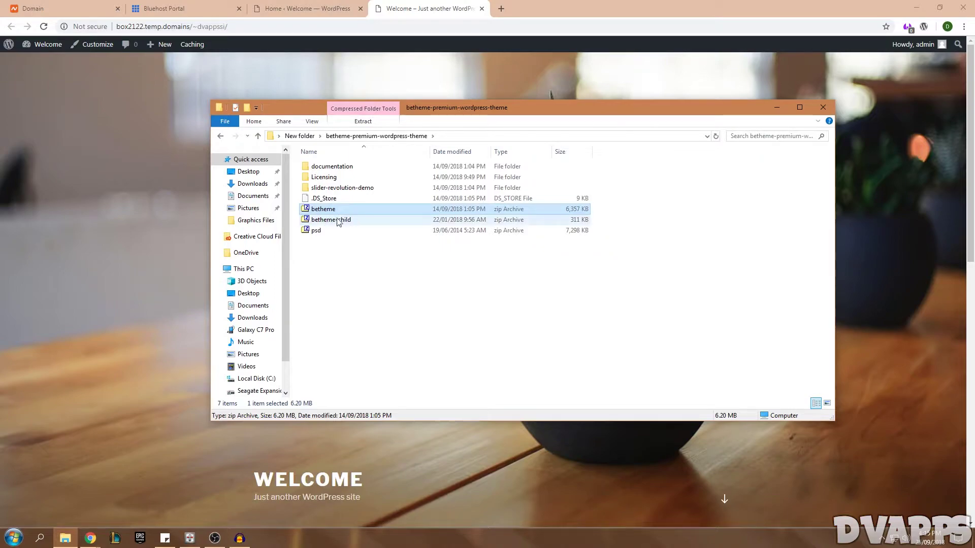
pyautogui.click(343, 220)
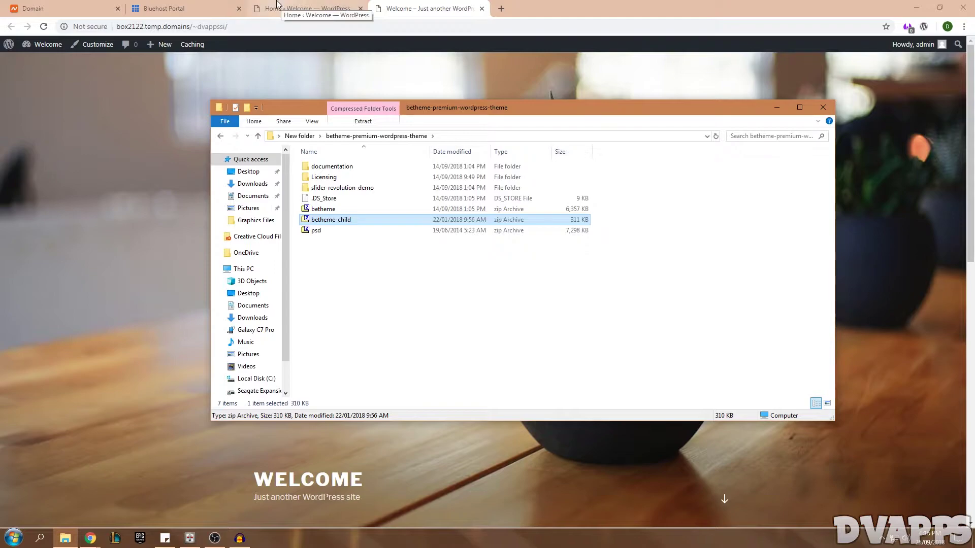
# Upload and install betheme.zip from Appearance > Themes
pyautogui.click(312, 9)
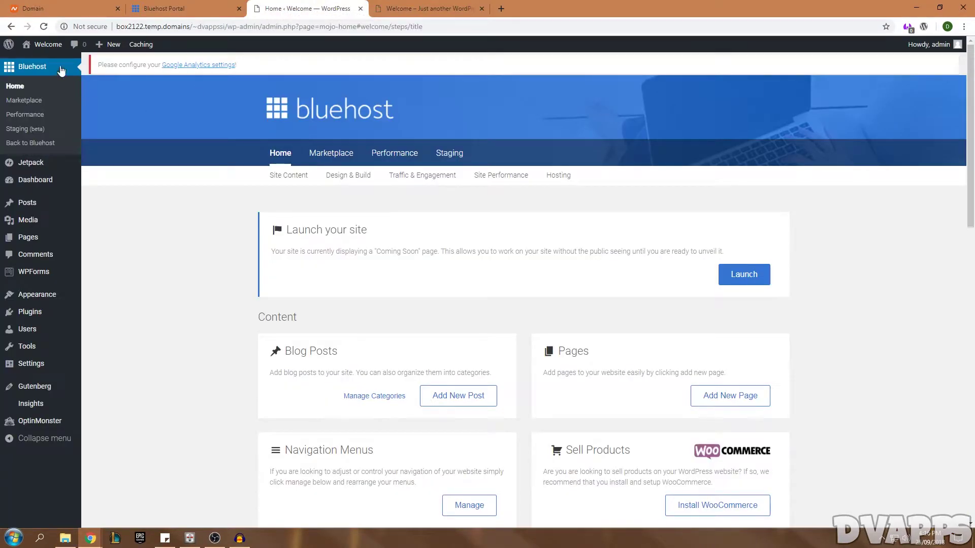
pyautogui.moveTo(15, 299)
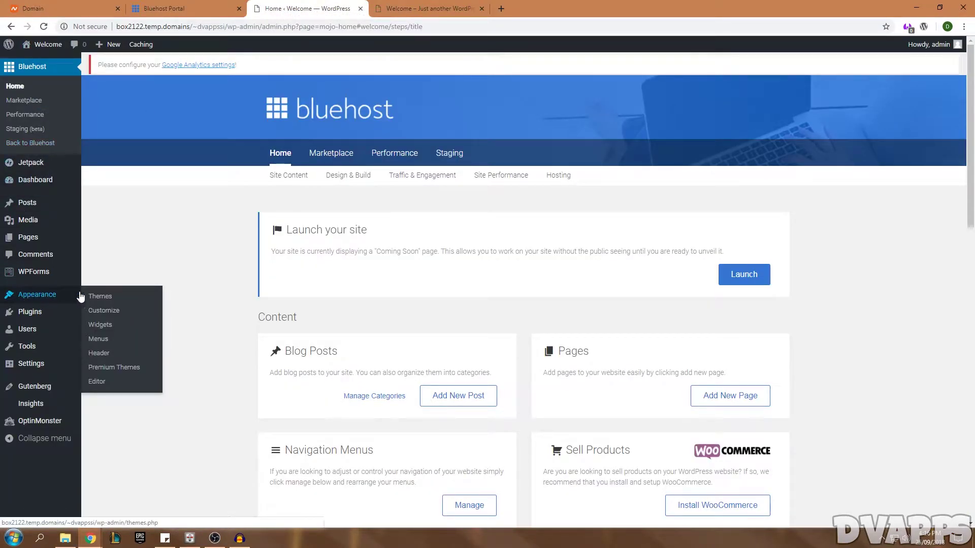
pyautogui.click(100, 296)
pyautogui.click(328, 144)
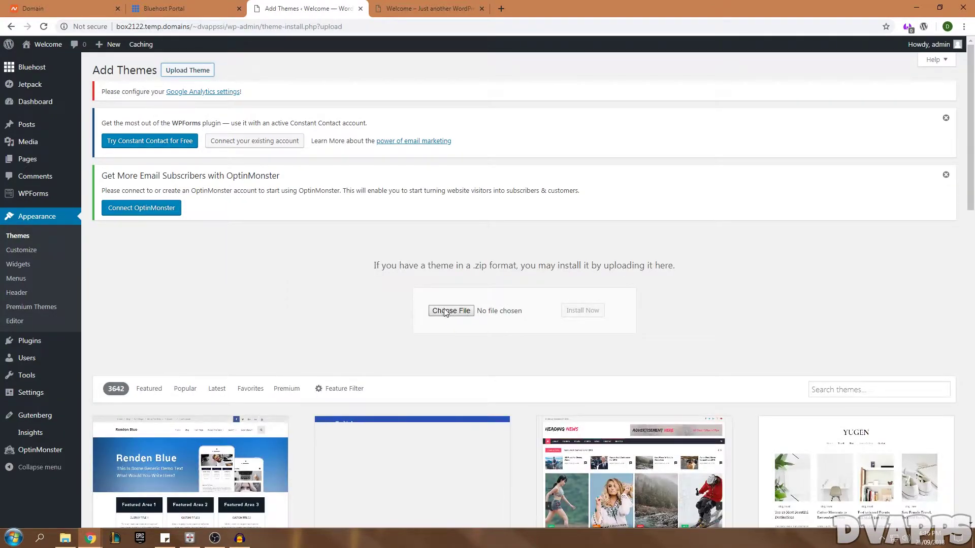
pyautogui.click(451, 311)
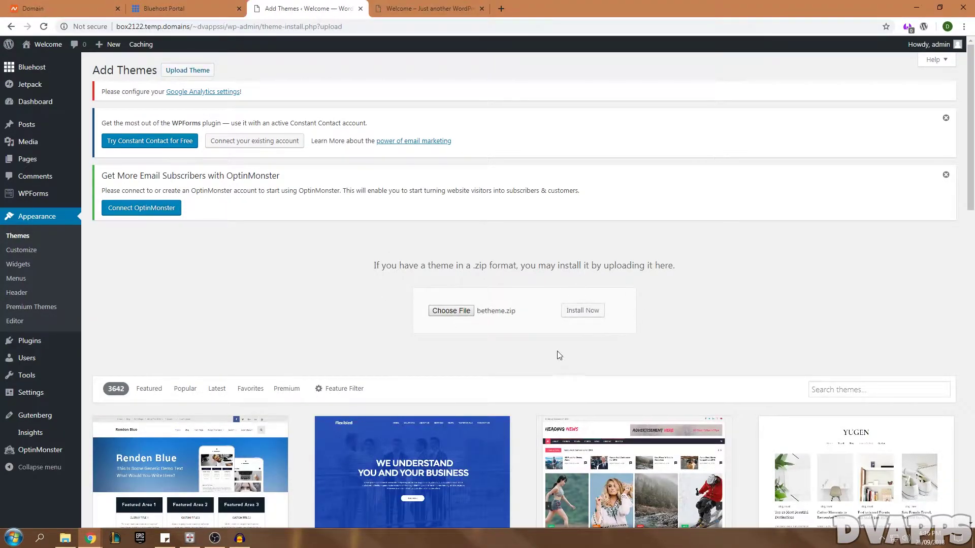
pyautogui.click(589, 311)
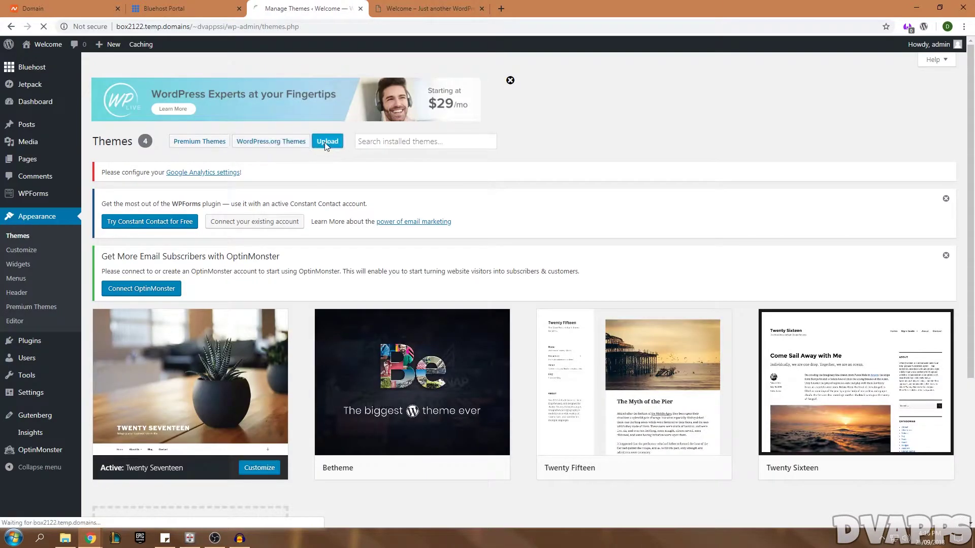
# Upload and install betheme-child.zip, then activate the child theme
pyautogui.click(325, 141)
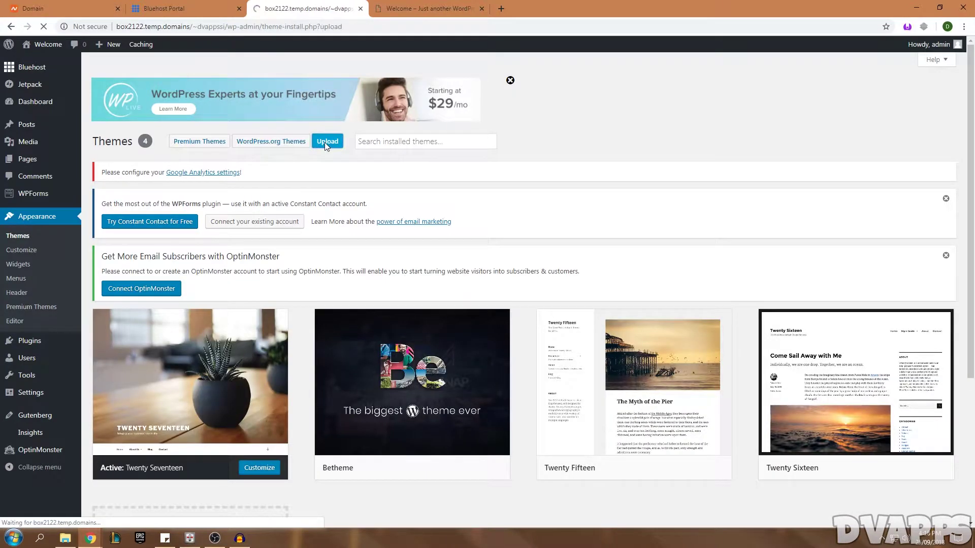
pyautogui.click(187, 72)
pyautogui.click(459, 316)
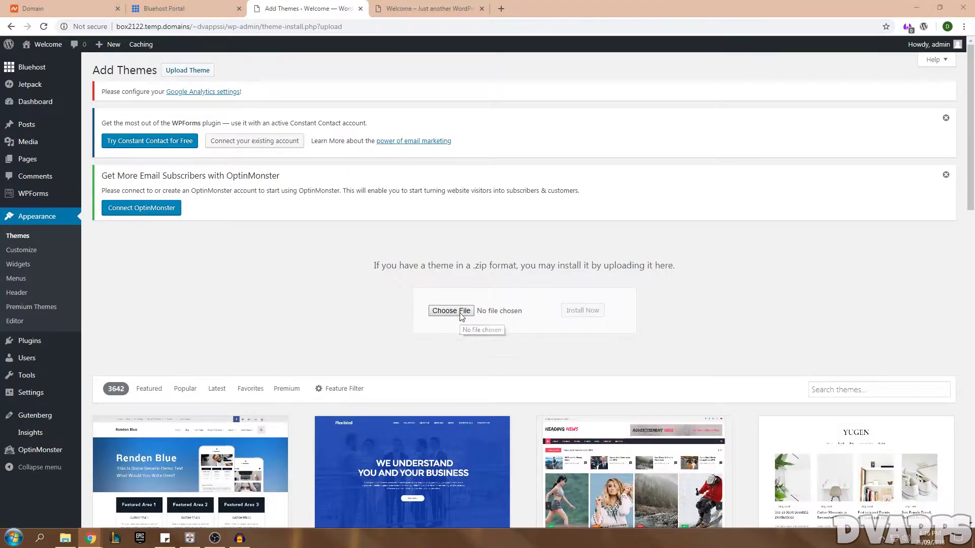
pyautogui.doubleClick(319, 237)
pyautogui.click(581, 310)
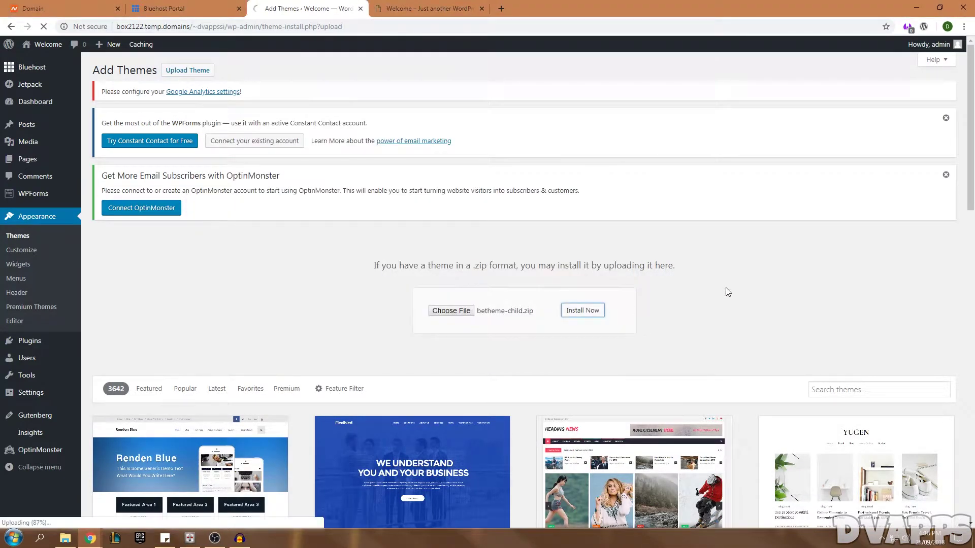
pyautogui.click(145, 314)
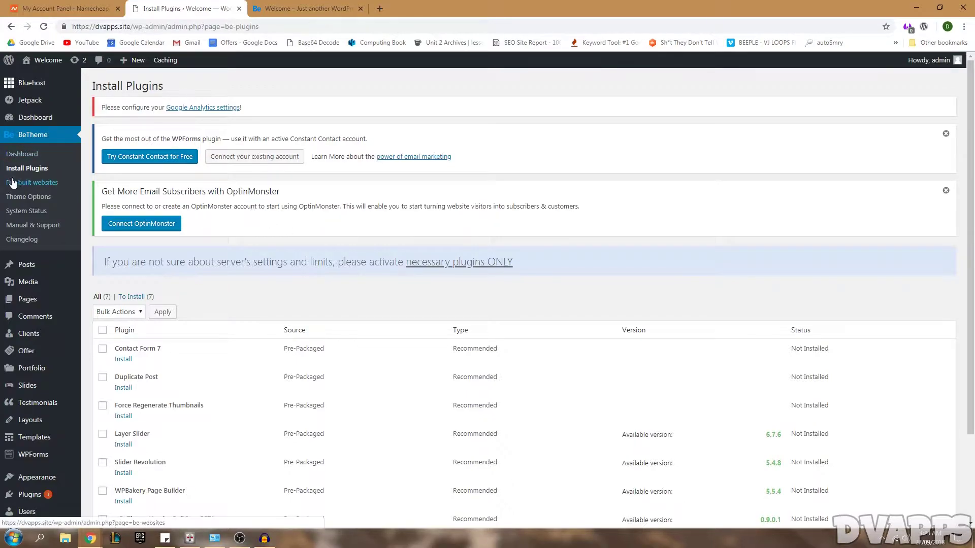
# Bulk-install all seven recommended BeTheme plugins
pyautogui.scroll(-2, 113, 283)
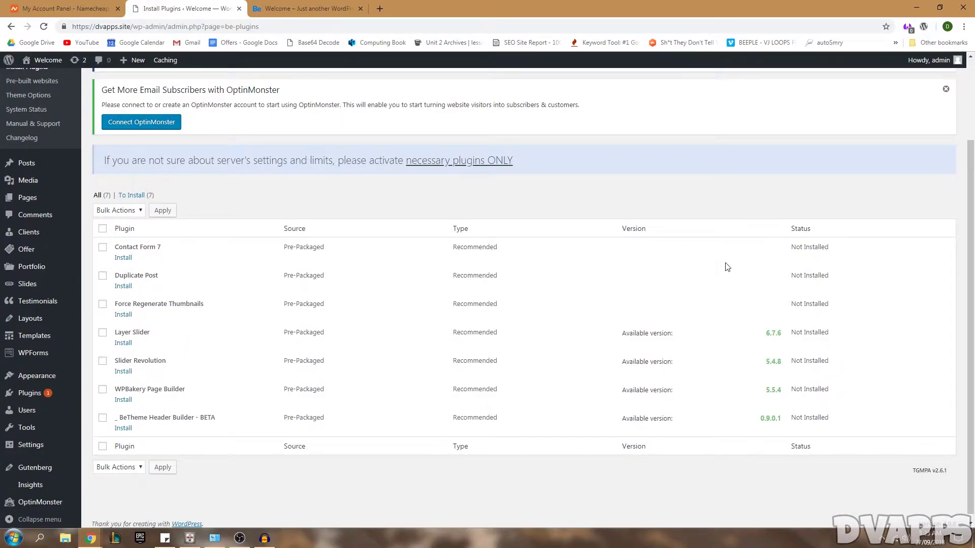
pyautogui.click(103, 229)
pyautogui.click(117, 211)
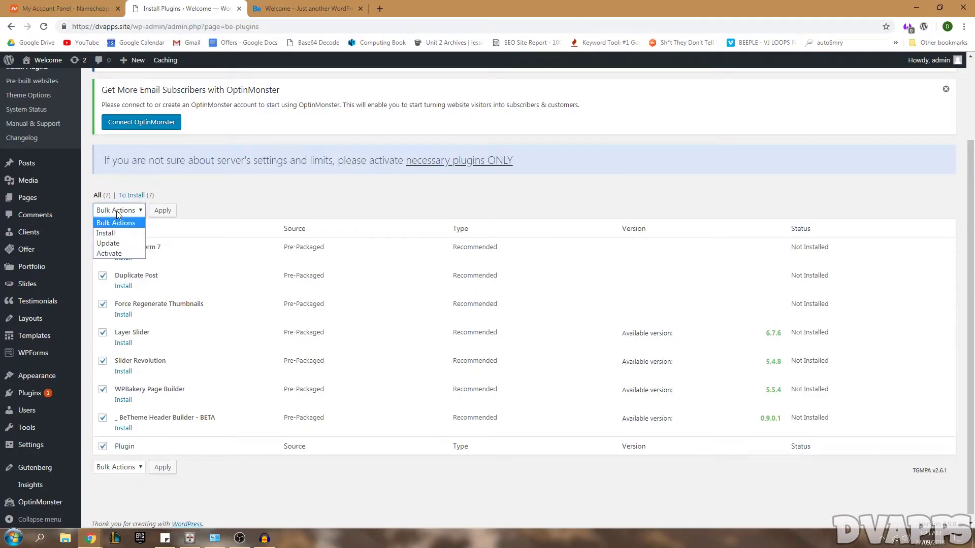
pyautogui.click(108, 233)
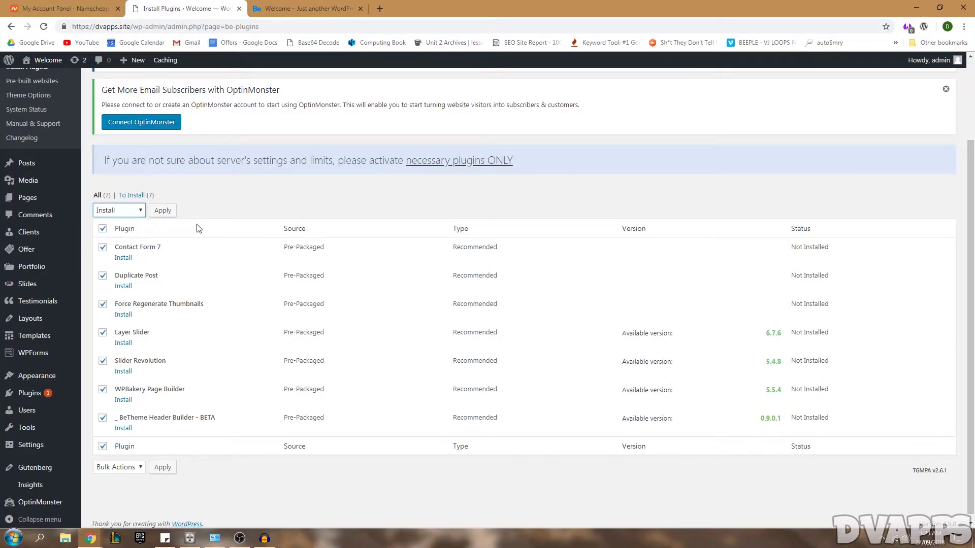
pyautogui.click(162, 211)
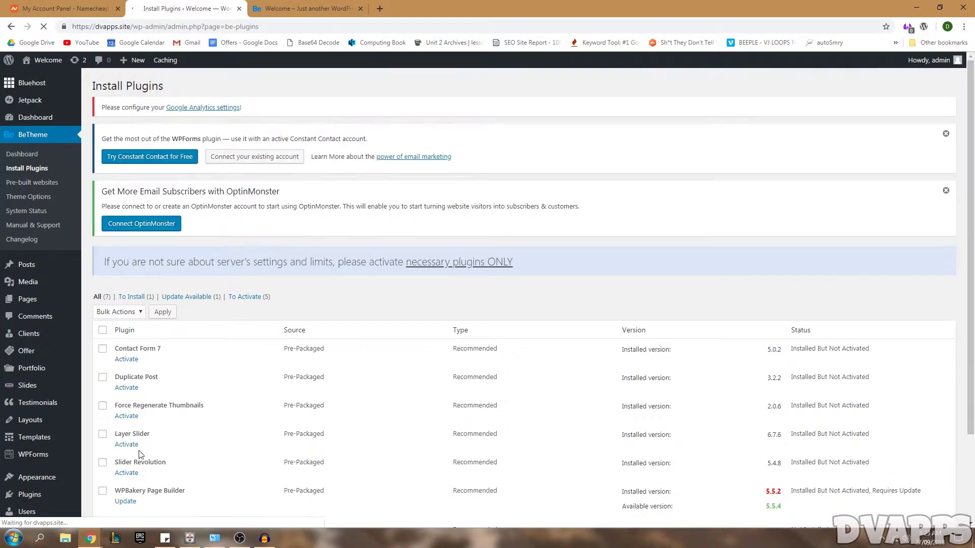
# Bulk-activate all the installed plugins and open the Pre-built websites gallery
pyautogui.scroll(-1, 102, 331)
pyautogui.click(102, 279)
pyautogui.click(126, 261)
pyautogui.click(108, 304)
pyautogui.click(164, 262)
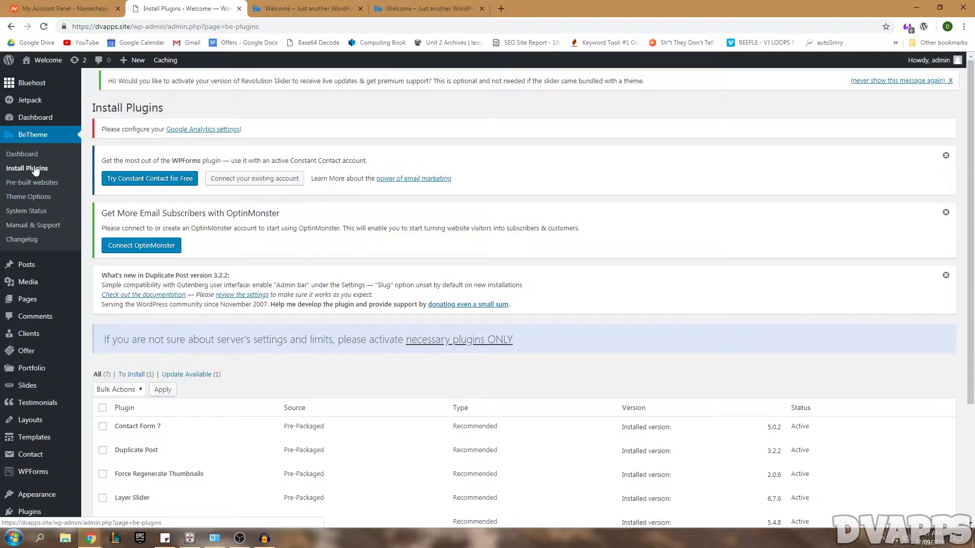
pyautogui.click(39, 184)
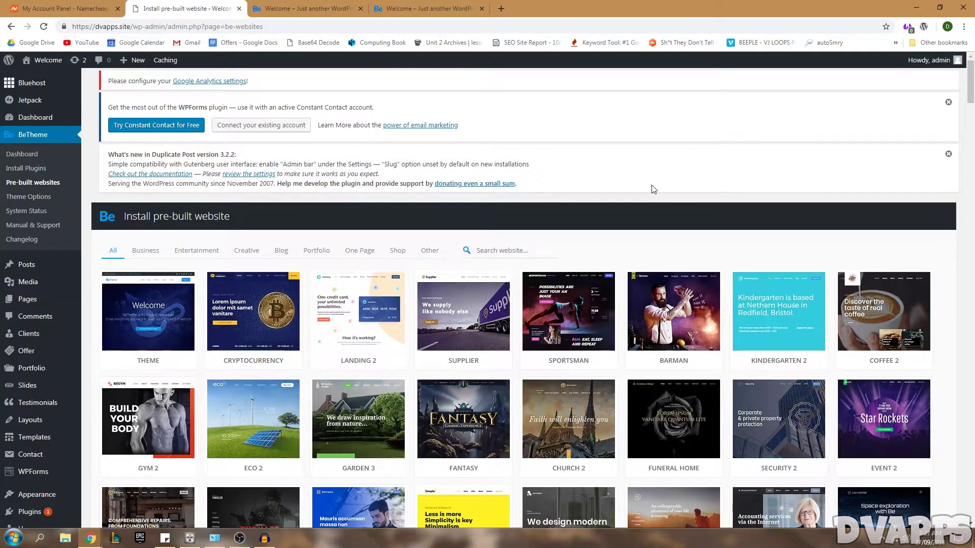
pyautogui.scroll(-1, 654, 189)
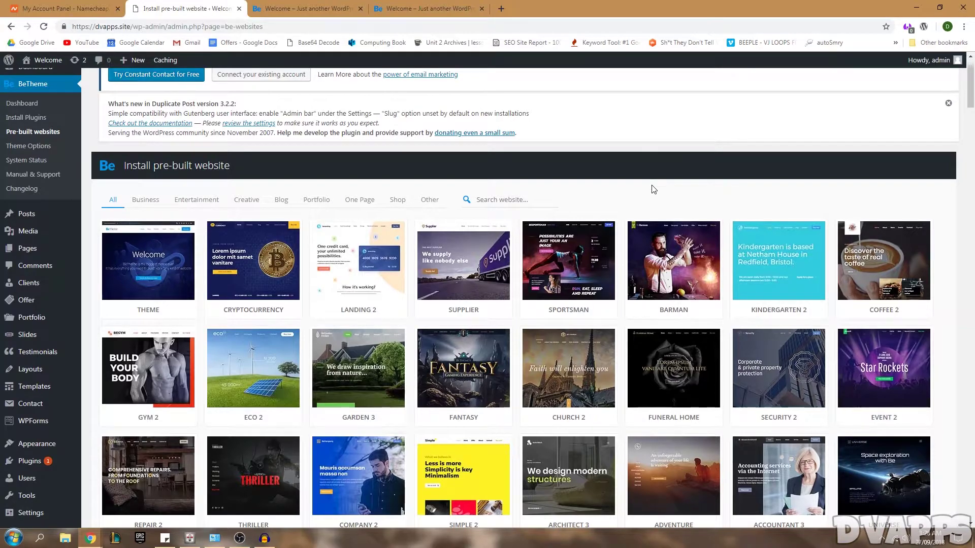
pyautogui.scroll(-8, 629, 191)
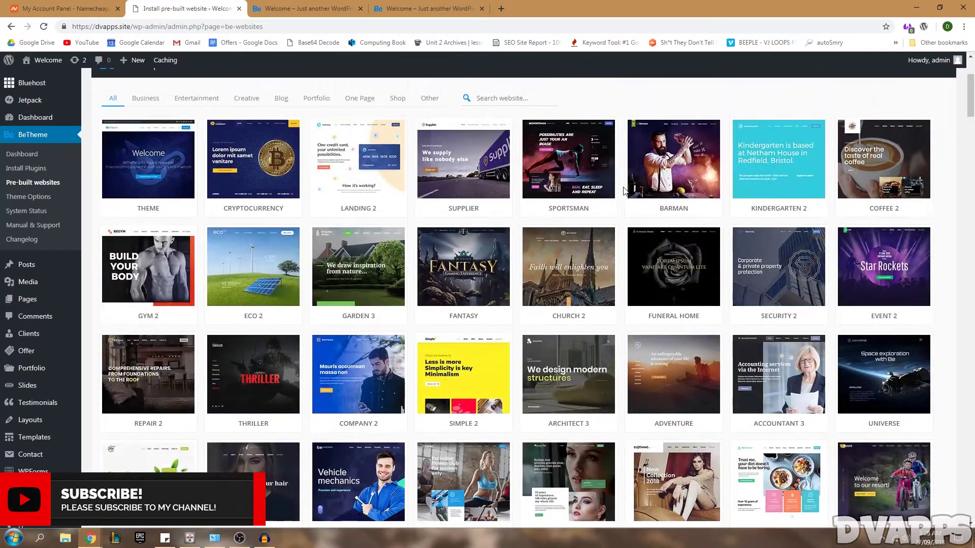
pyautogui.scroll(-4, 624, 191)
pyautogui.scroll(-20, 624, 190)
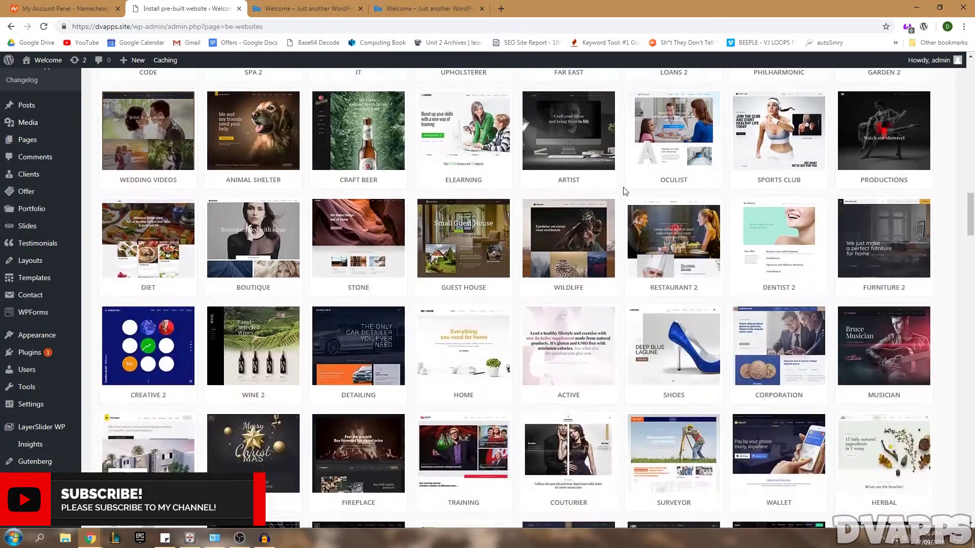
pyautogui.click(568, 238)
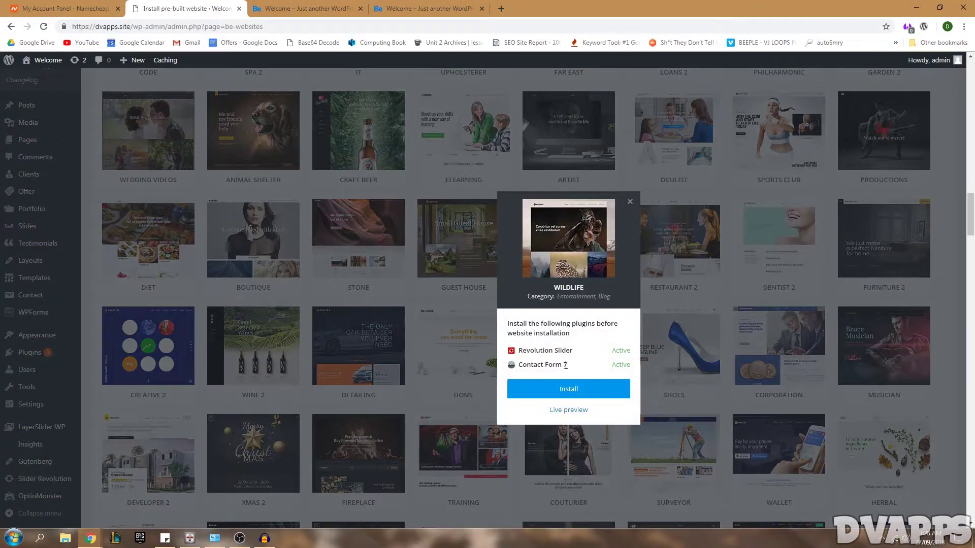
pyautogui.click(630, 201)
pyautogui.scroll(10, 611, 342)
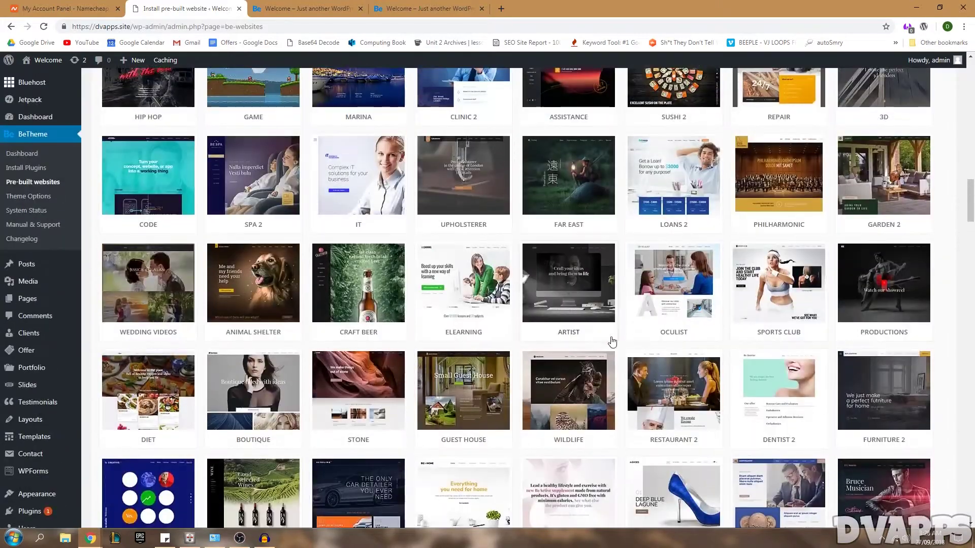
pyautogui.scroll(10, 612, 342)
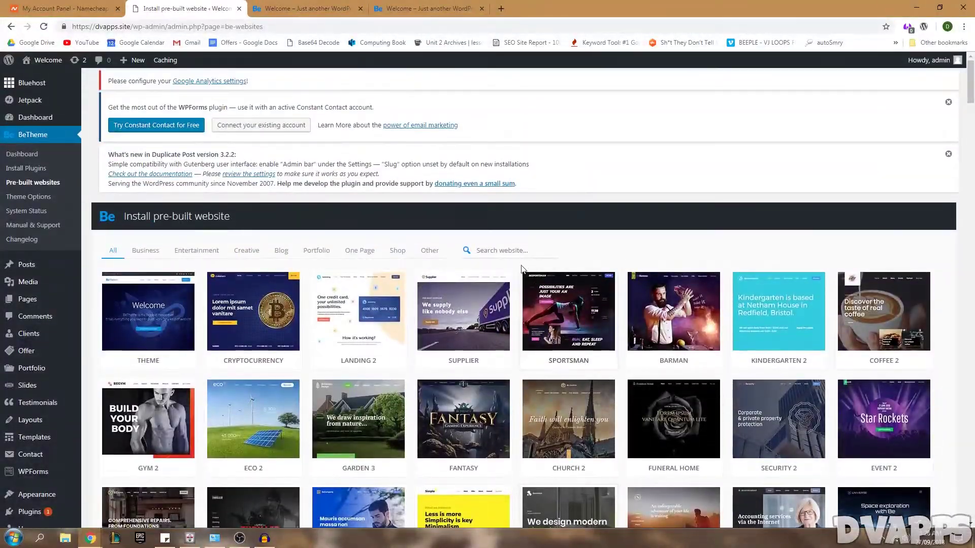
pyautogui.click(513, 250)
# Search the pre-built websites for 'dev' and open the Be Web Developer details
pyautogui.write('dev')
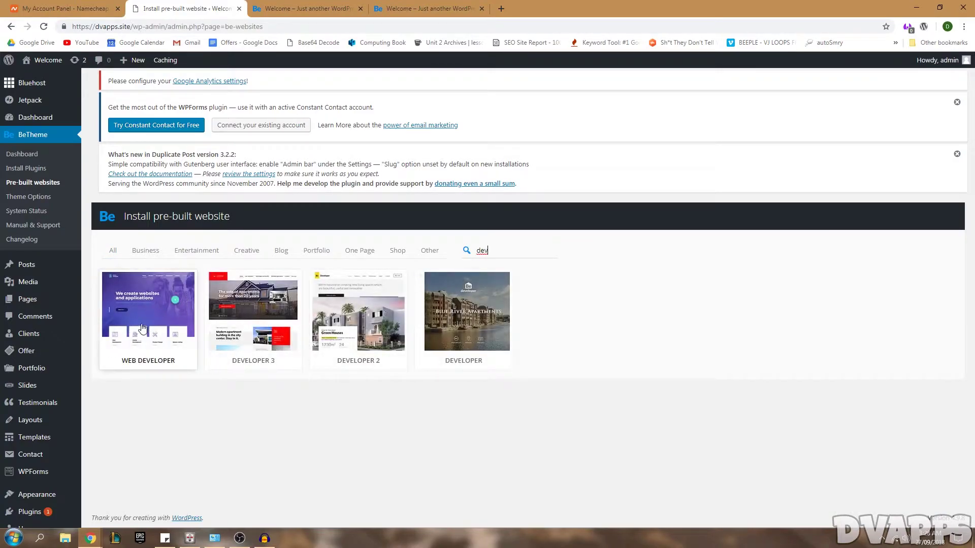
pyautogui.click(143, 326)
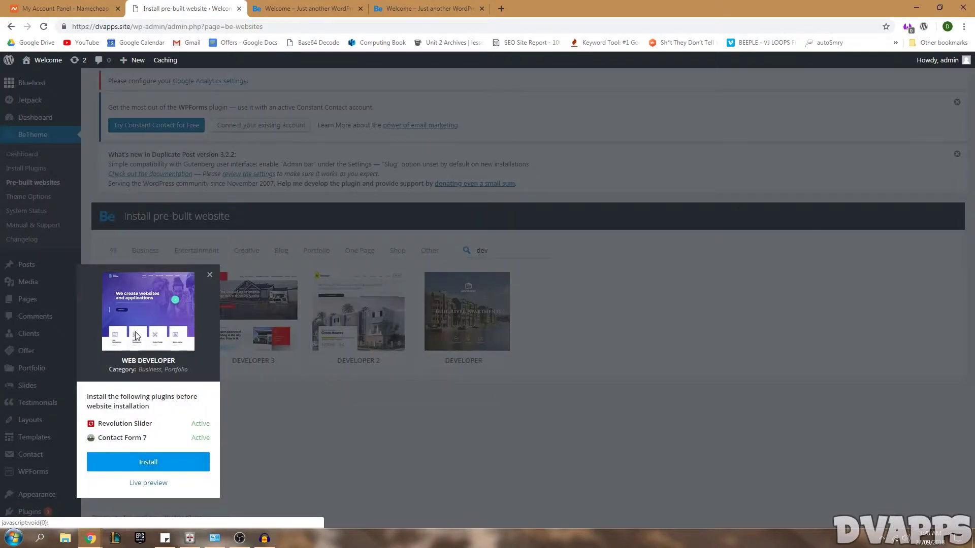
pyautogui.click(208, 275)
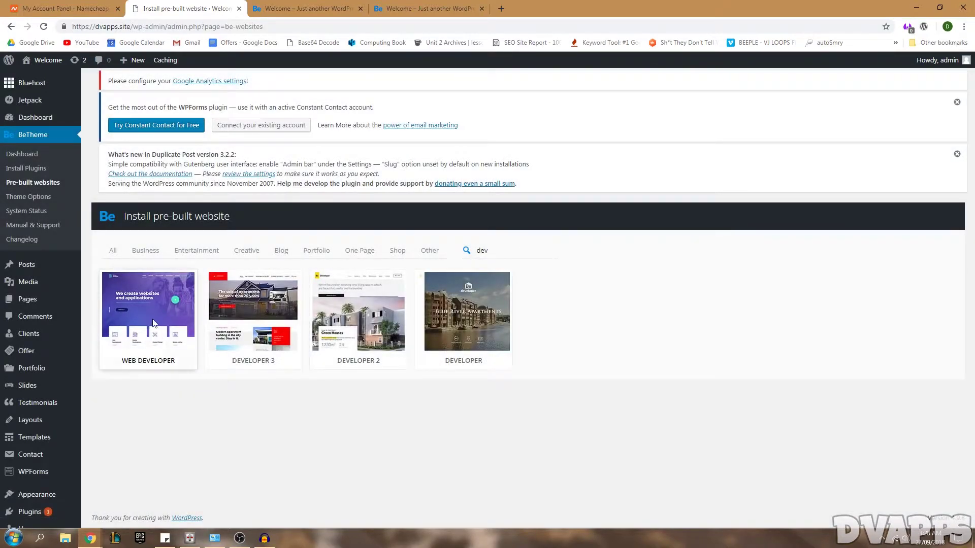
pyautogui.click(147, 325)
# Install the complete Be Web Developer pre-built website past the database reset notice
pyautogui.click(133, 462)
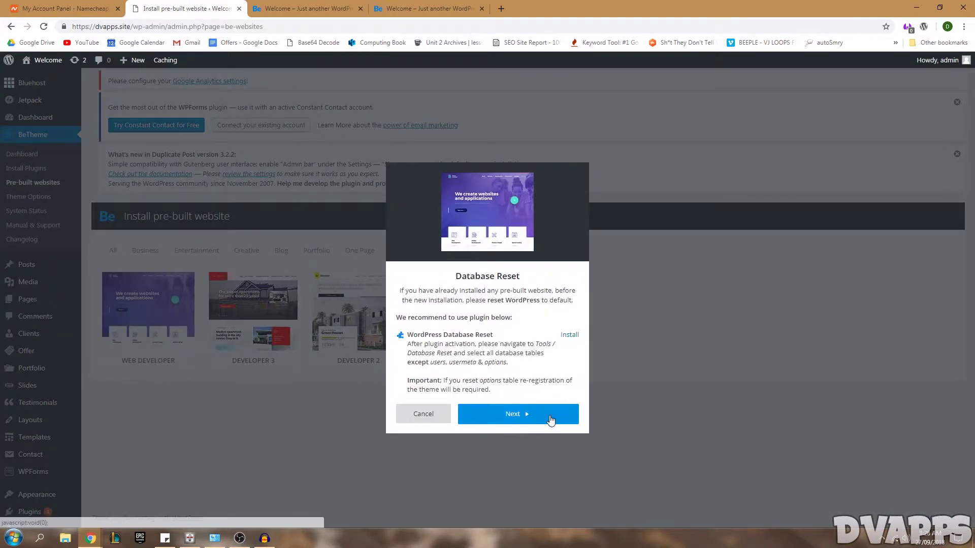
pyautogui.click(535, 424)
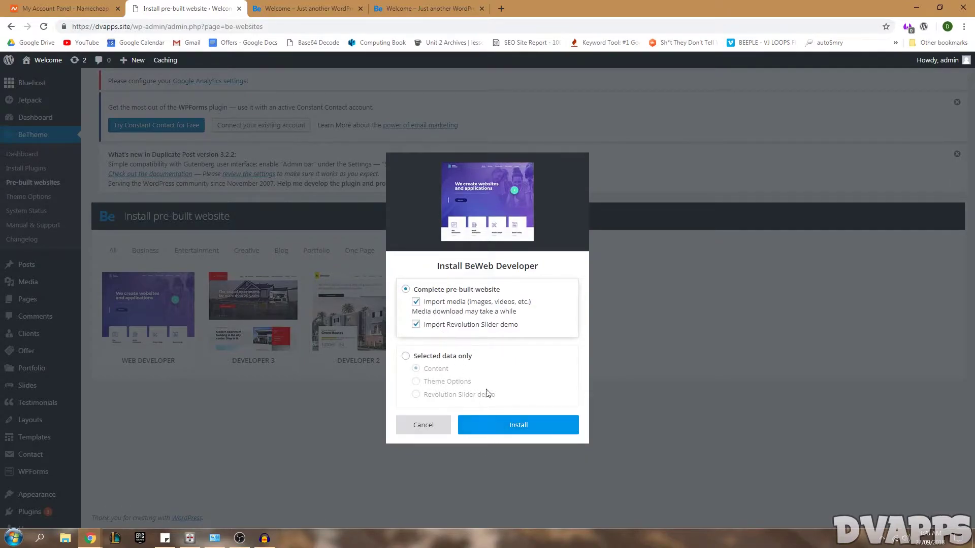
pyautogui.click(525, 429)
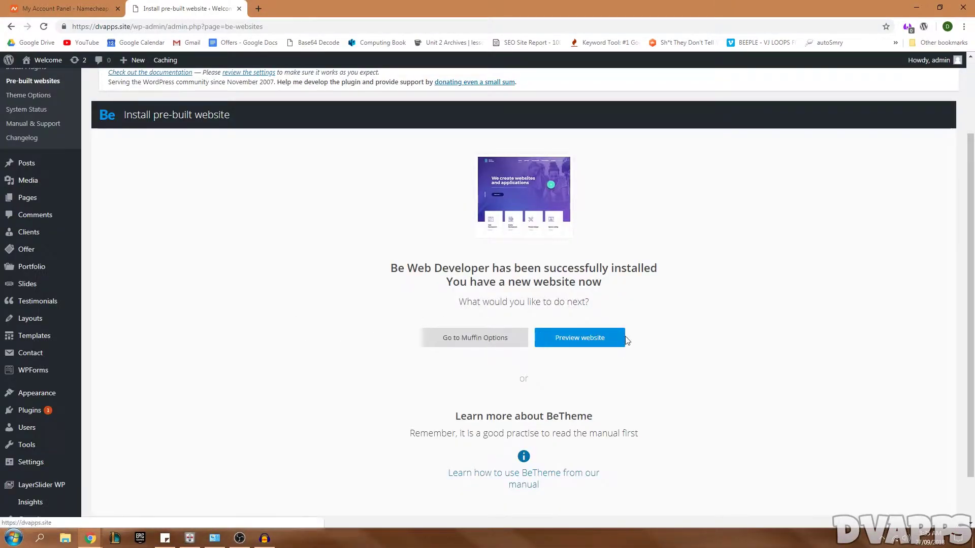
# Preview the newly installed Be Web Developer site and scroll through its front page
pyautogui.click(573, 344)
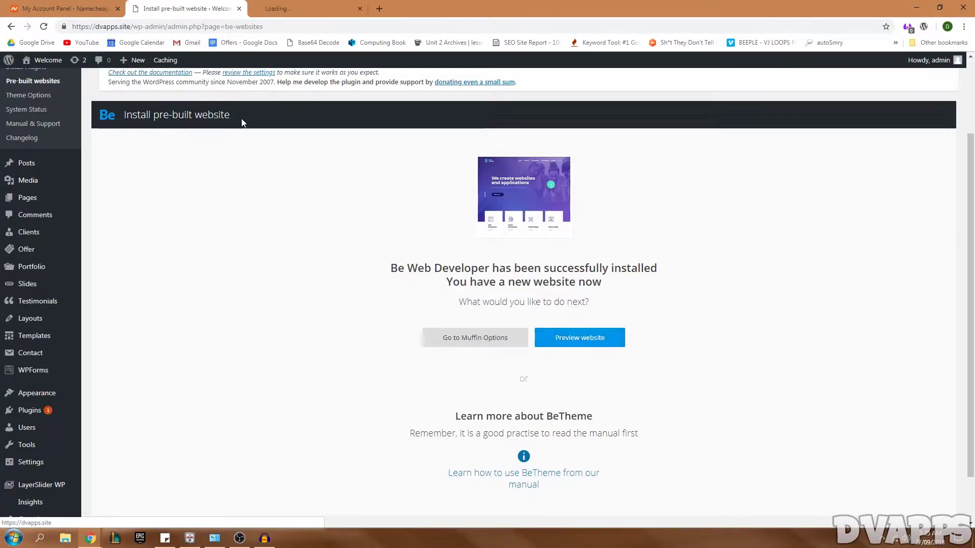
pyautogui.scroll(-1, 611, 288)
pyautogui.scroll(1, 610, 289)
pyautogui.scroll(-8, 611, 289)
pyautogui.scroll(-20, 612, 290)
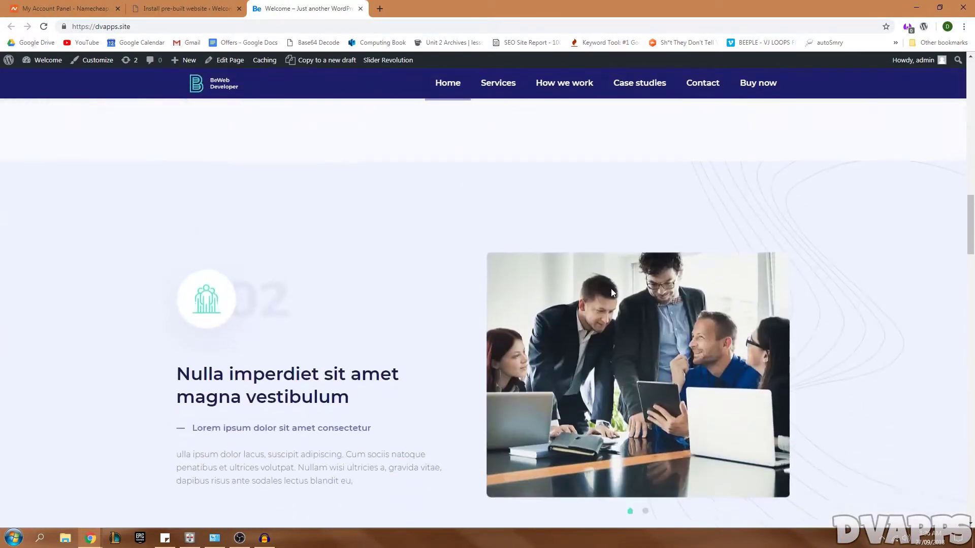
pyautogui.scroll(-5, 368, 284)
pyautogui.hotkey('ctrl', 'shift', 'Tab')
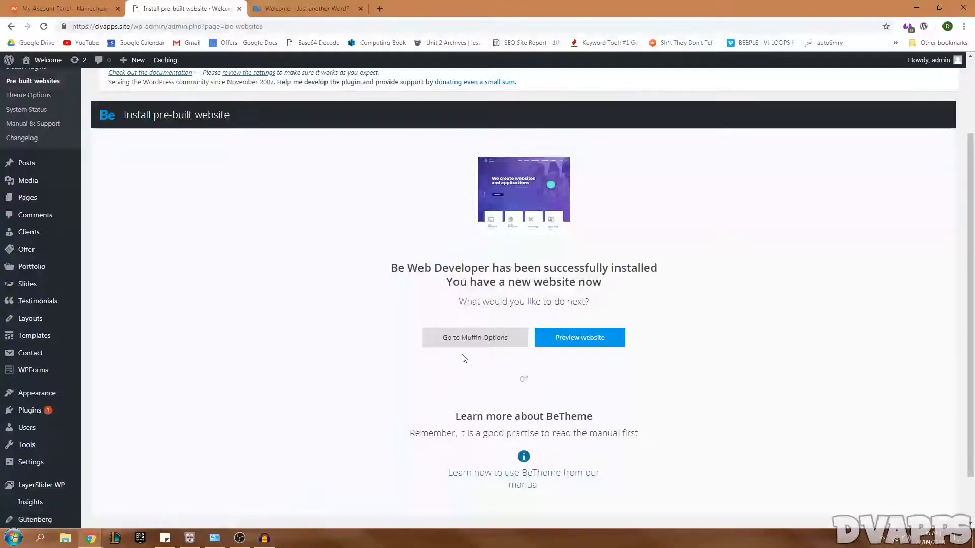
pyautogui.click(487, 341)
# Open the Global > General section of Muffin Options
pyautogui.scroll(-1, 376, 273)
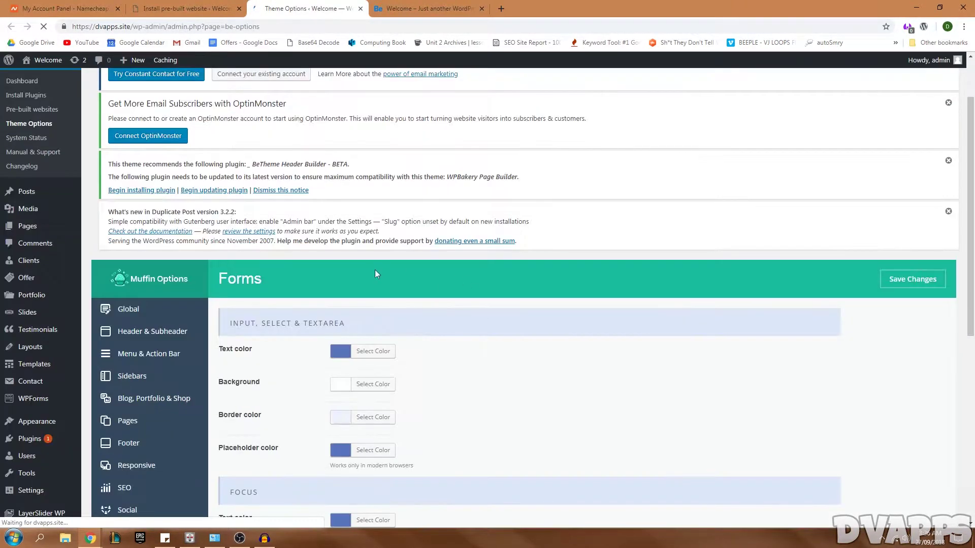
pyautogui.scroll(-3, 355, 279)
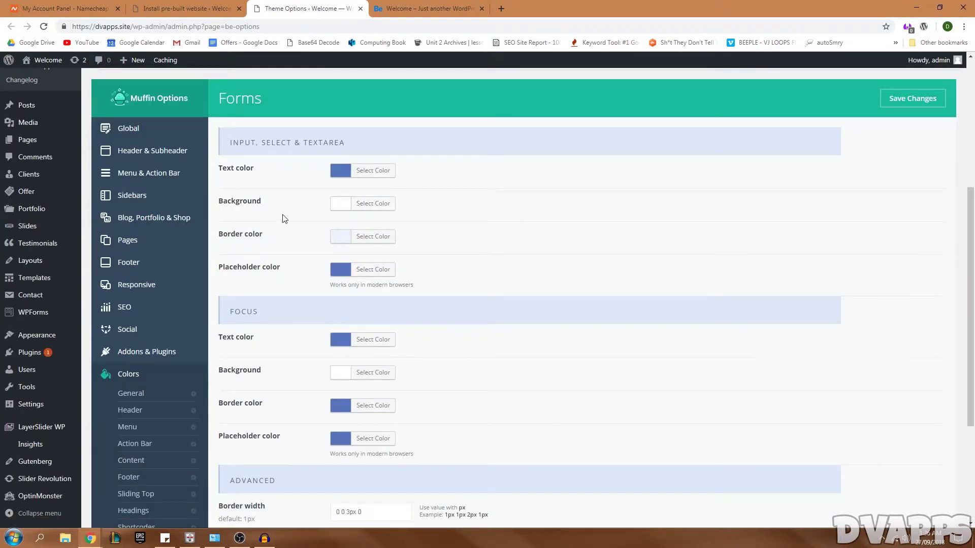
pyautogui.scroll(-4, 267, 214)
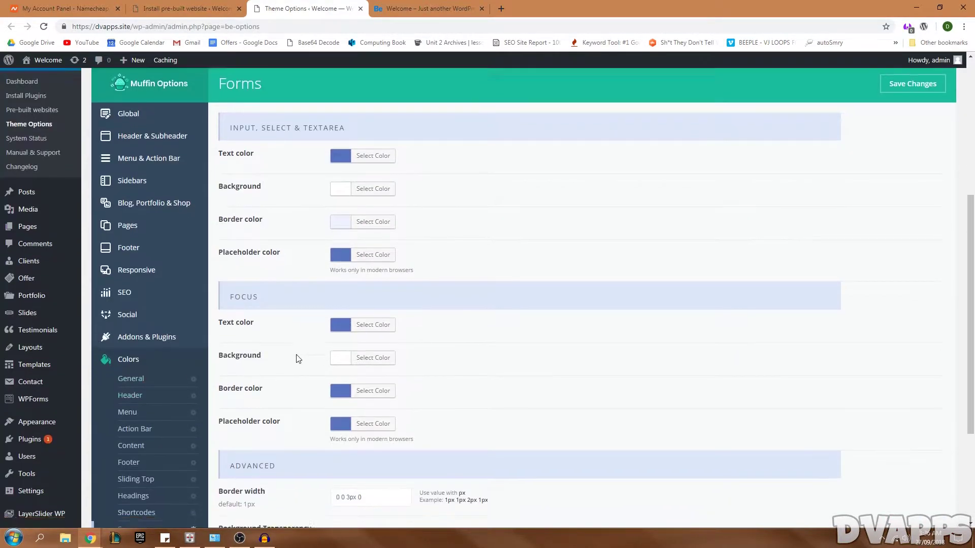
pyautogui.scroll(-1, 297, 319)
pyautogui.scroll(1, 297, 319)
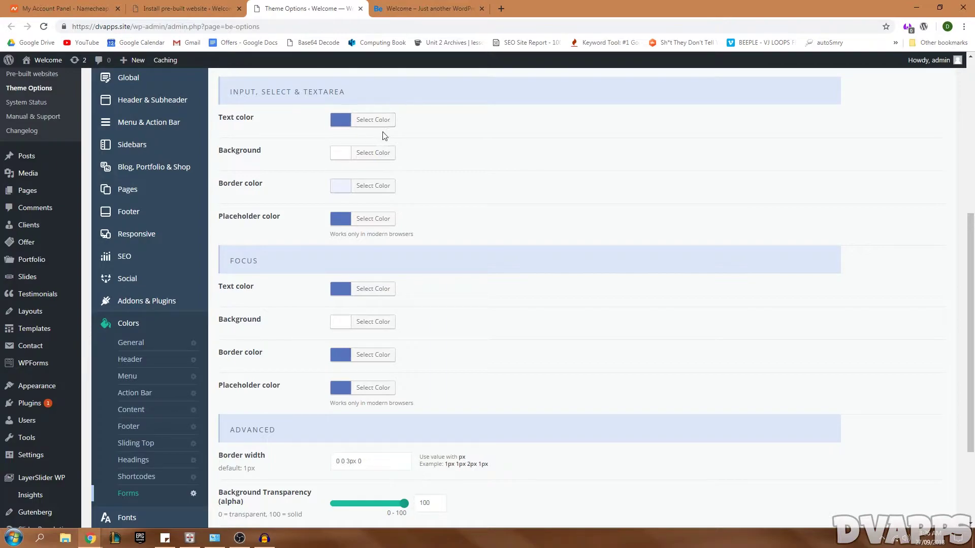
pyautogui.scroll(-2, 383, 219)
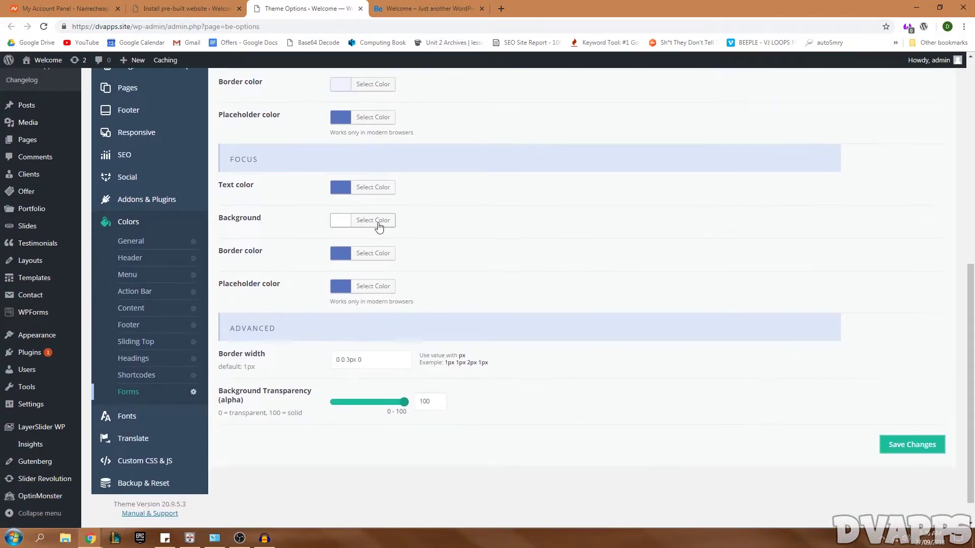
pyautogui.scroll(4, 365, 258)
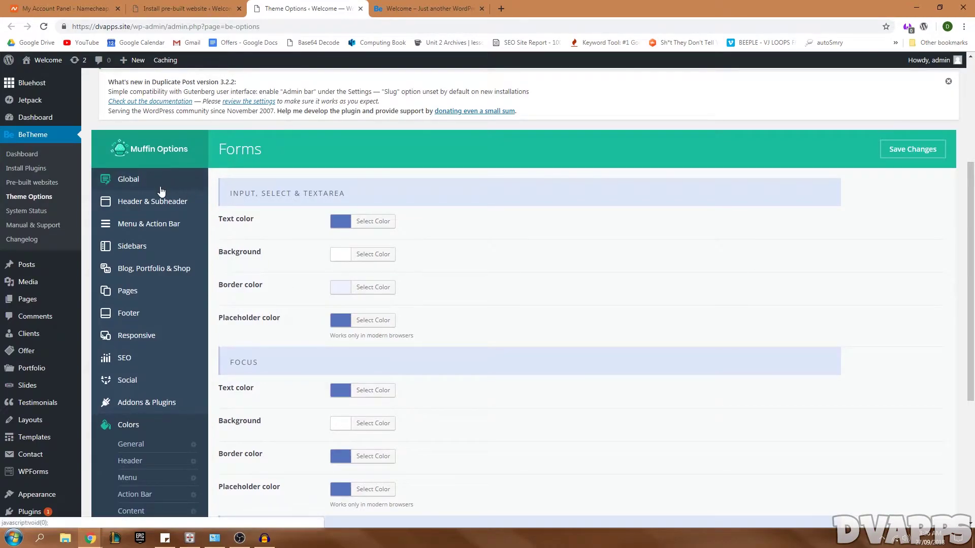
pyautogui.click(128, 180)
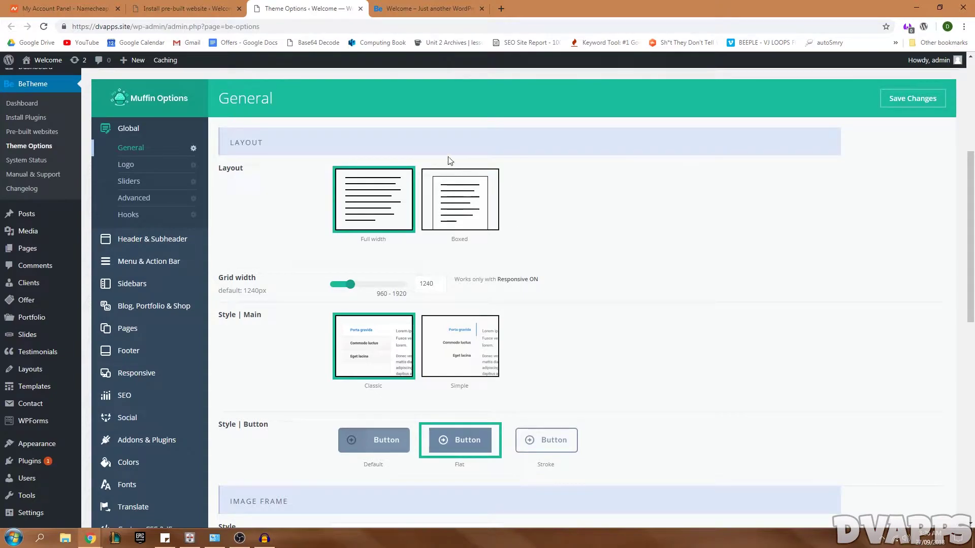
# Compare with the live site, then set Style | Main to Simple
pyautogui.hotkey('ctrl', 'Tab')
pyautogui.scroll(-6, 667, 352)
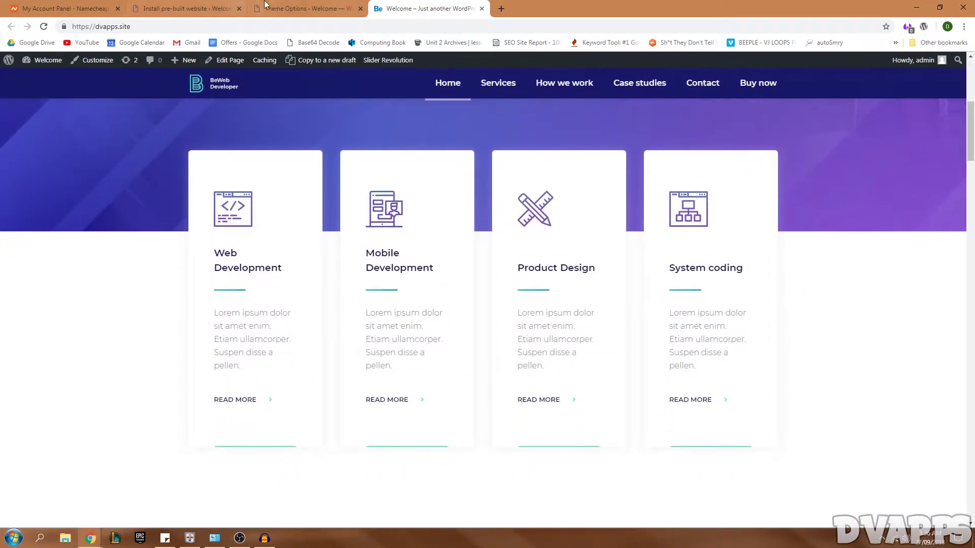
pyautogui.hotkey('ctrl', 'shift', 'Tab')
pyautogui.scroll(-2, 467, 240)
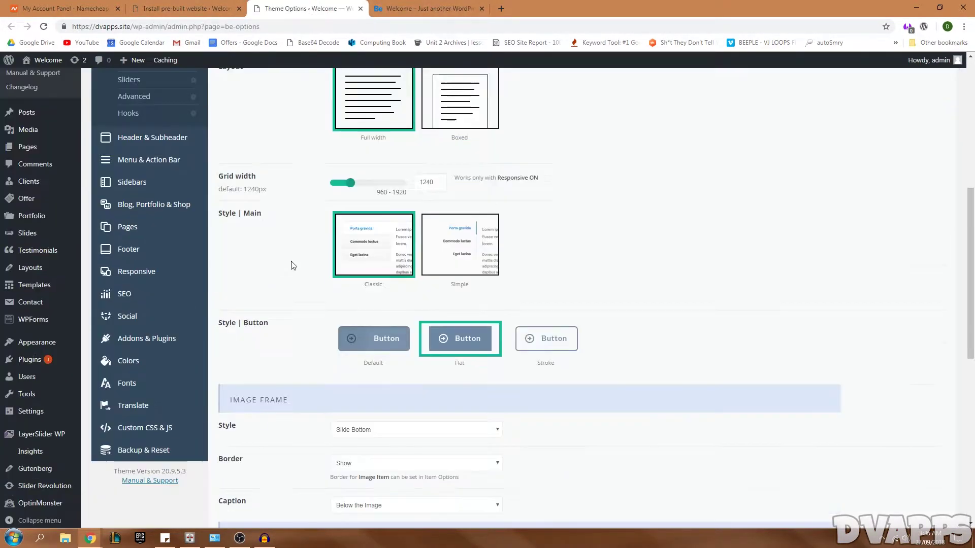
pyautogui.click(459, 244)
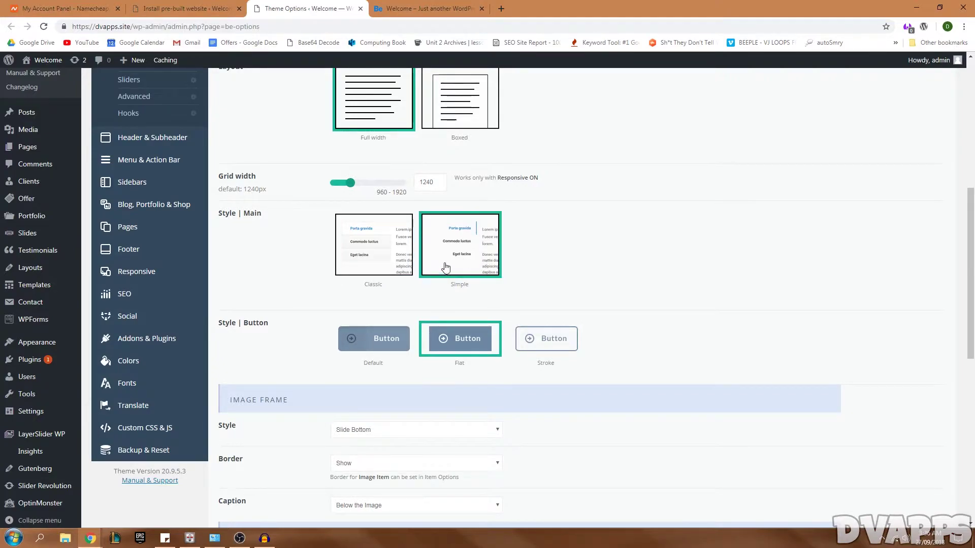
# Keep the Flat button style and save the general options
pyautogui.scroll(-3, 447, 269)
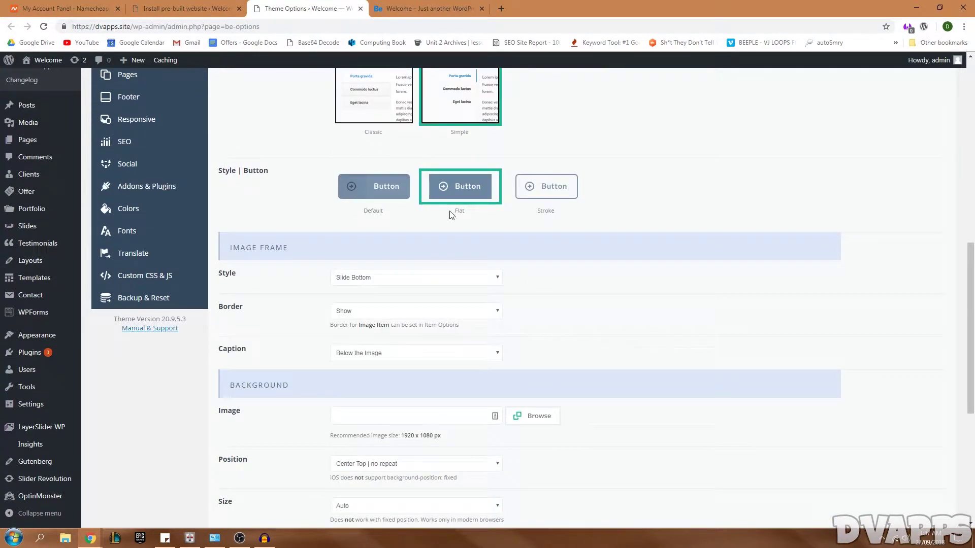
pyautogui.click(383, 193)
pyautogui.click(470, 190)
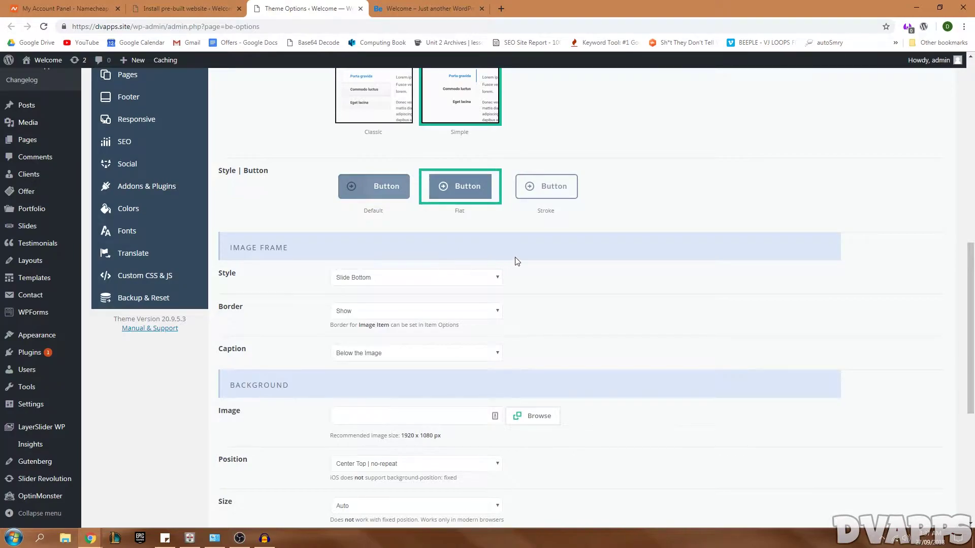
pyautogui.scroll(-6, 516, 262)
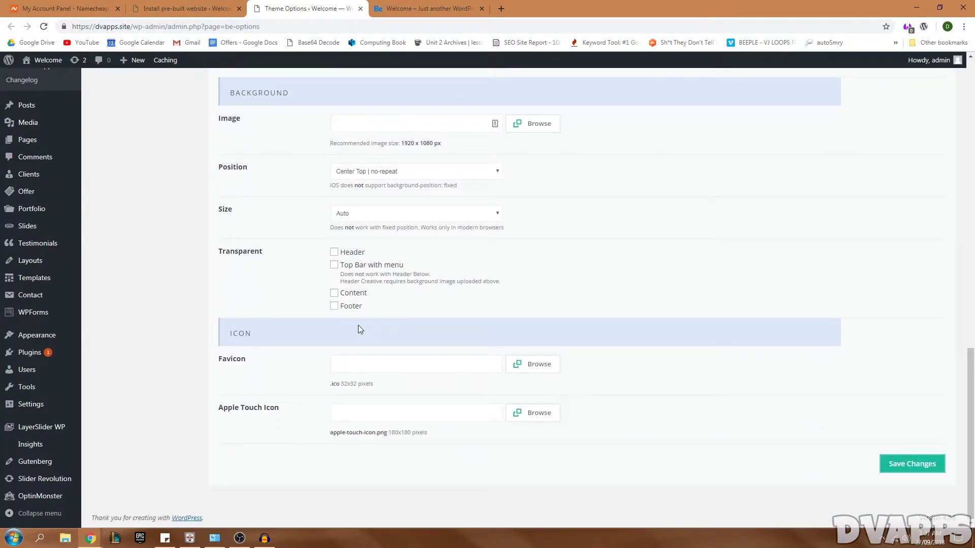
pyautogui.moveTo(249, 366); pyautogui.dragTo(213, 370)
pyautogui.click(320, 405)
pyautogui.click(895, 463)
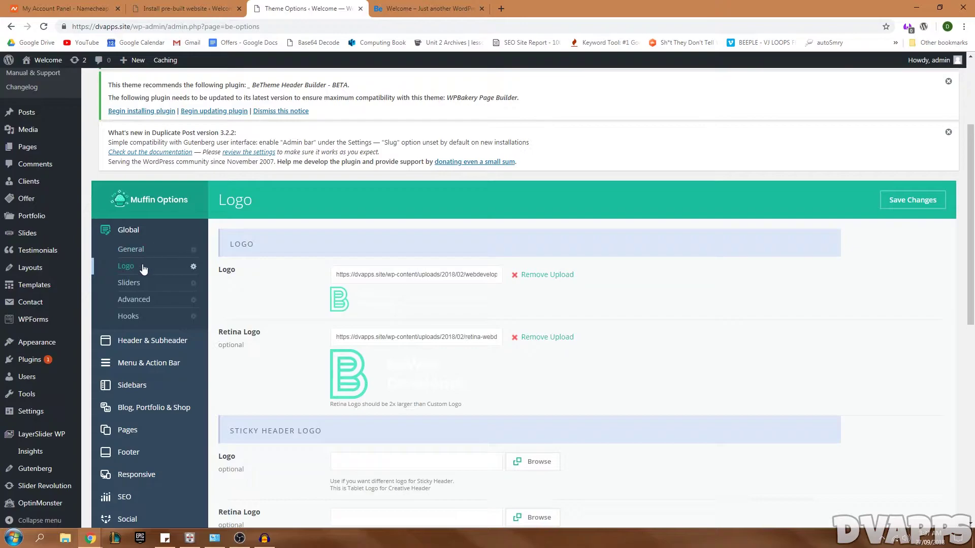
# Replace the site logo with the DvApps New-Logo image from the media library
pyautogui.scroll(-1, 144, 269)
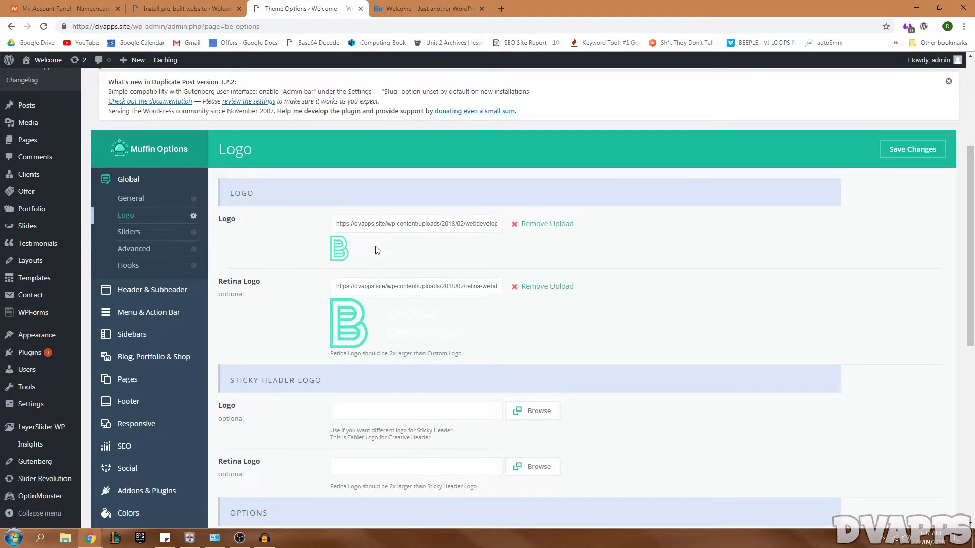
pyautogui.click(531, 223)
pyautogui.click(533, 224)
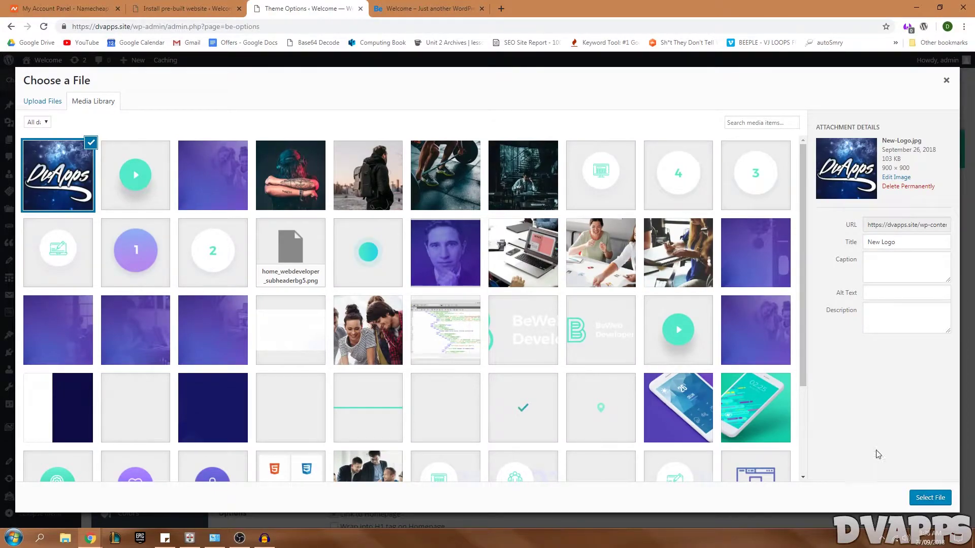
pyautogui.click(929, 499)
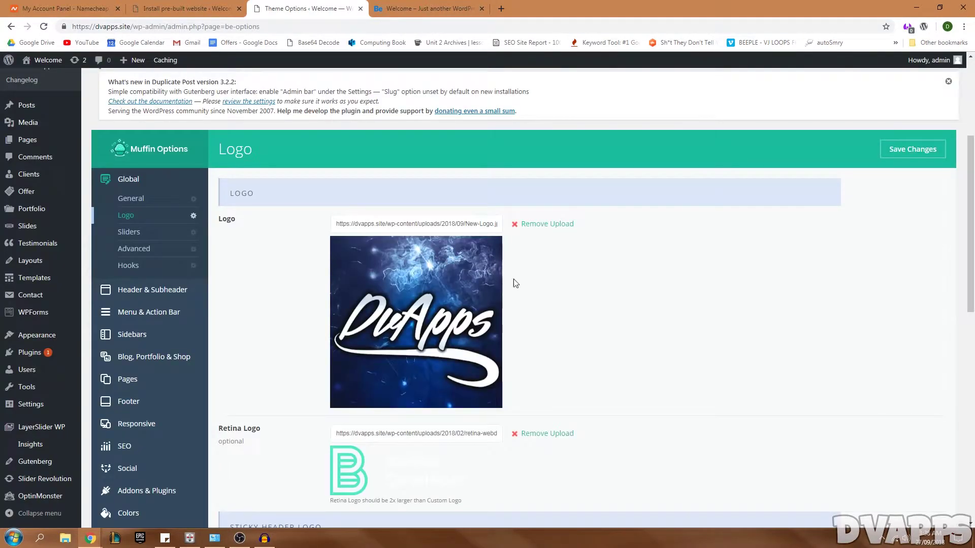
pyautogui.scroll(-2, 489, 278)
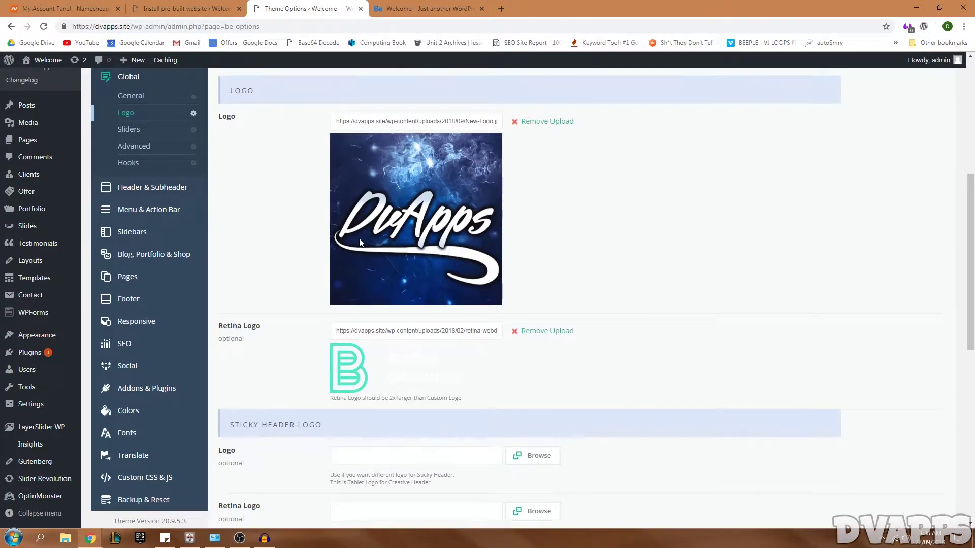
pyautogui.scroll(-2, 228, 244)
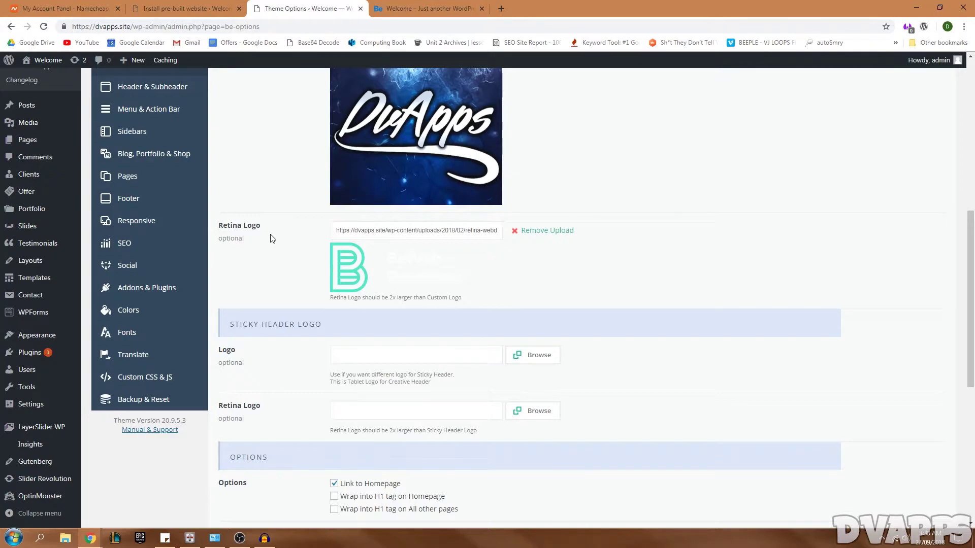
# Remove the old retina logo upload
pyautogui.click(547, 231)
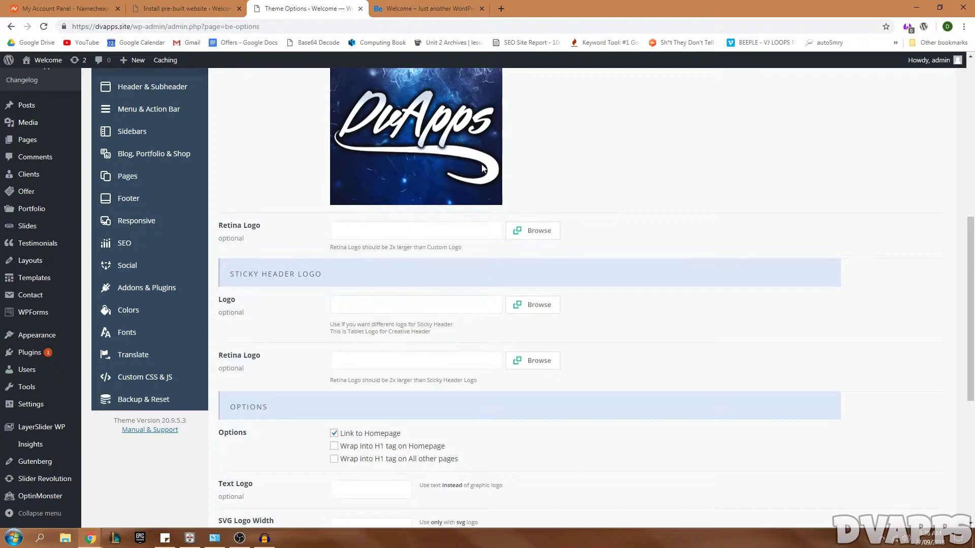
pyautogui.scroll(2, 482, 166)
pyautogui.scroll(-4, 500, 230)
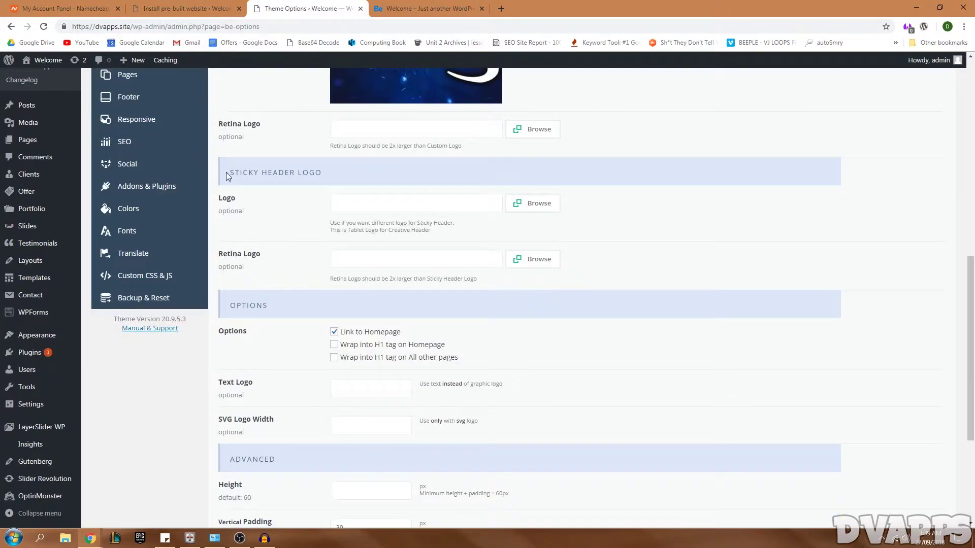
# Check and reload the live homepage header, then return to the theme options
pyautogui.click(427, 9)
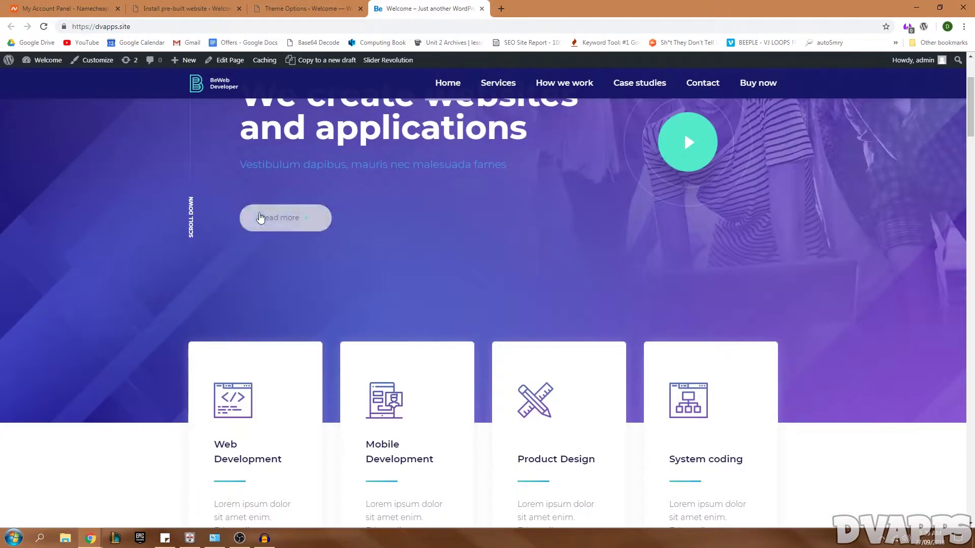
pyautogui.scroll(-3, 220, 148)
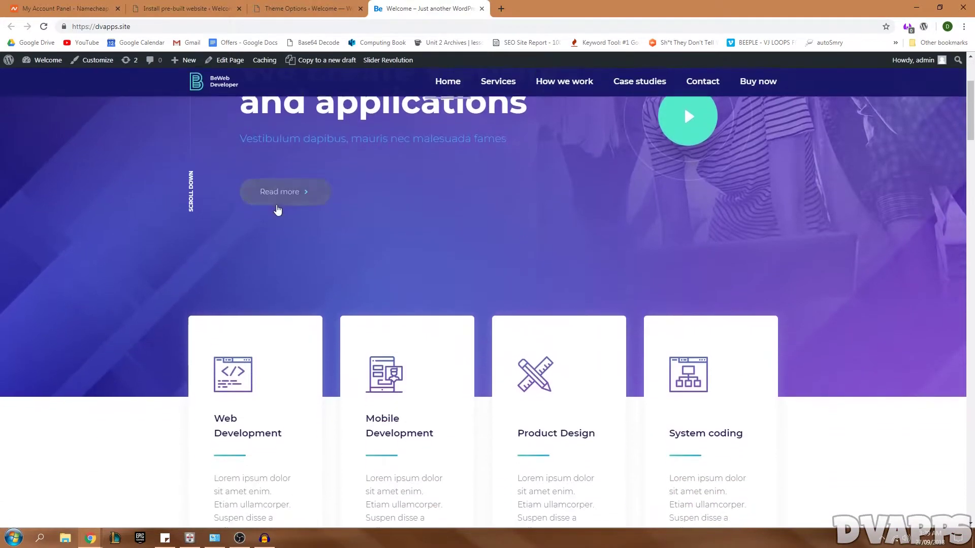
pyautogui.click(304, 9)
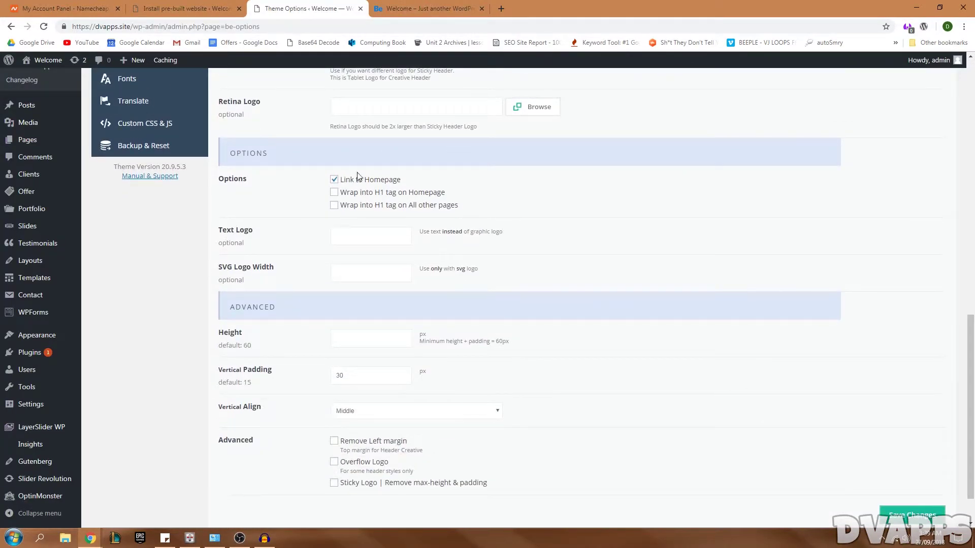
pyautogui.click(436, 8)
pyautogui.click(216, 87)
pyautogui.click(332, 8)
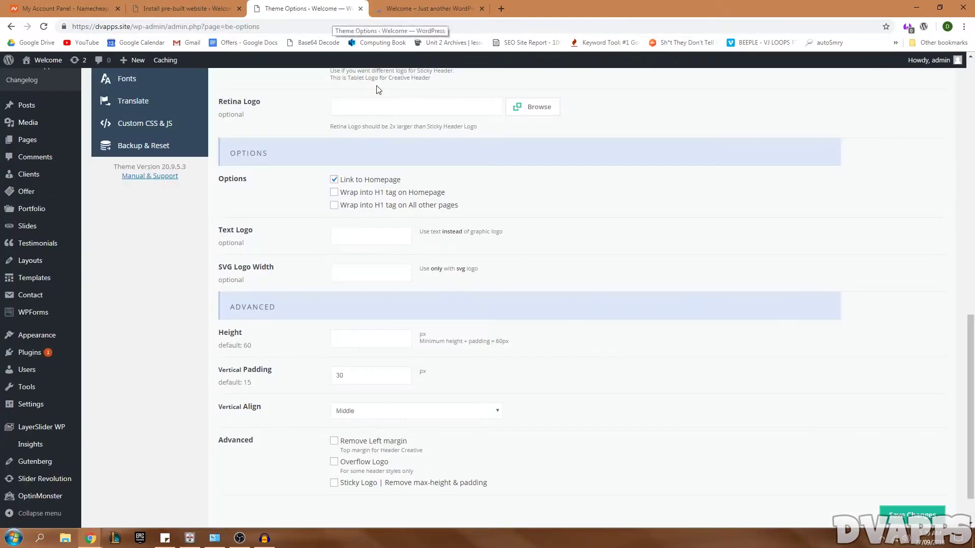
# Save the logo settings and reload the live homepage to check the header
pyautogui.scroll(3, 400, 232)
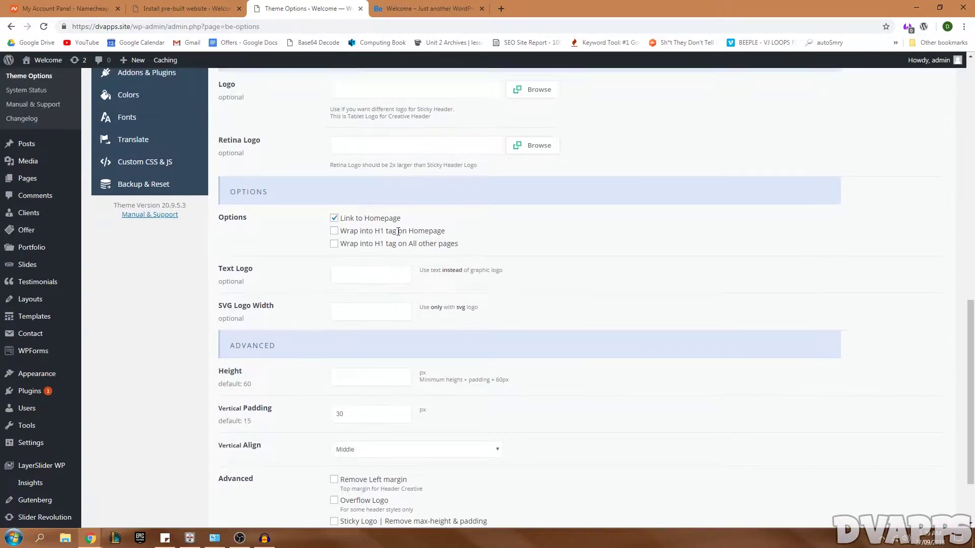
pyautogui.scroll(-1, 427, 302)
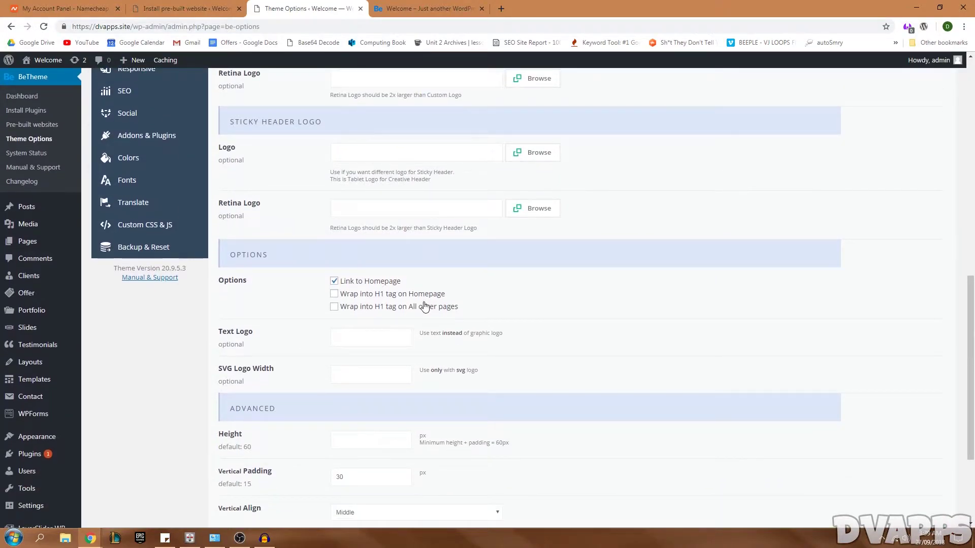
pyautogui.scroll(-3, 424, 306)
pyautogui.moveTo(258, 282); pyautogui.dragTo(214, 286)
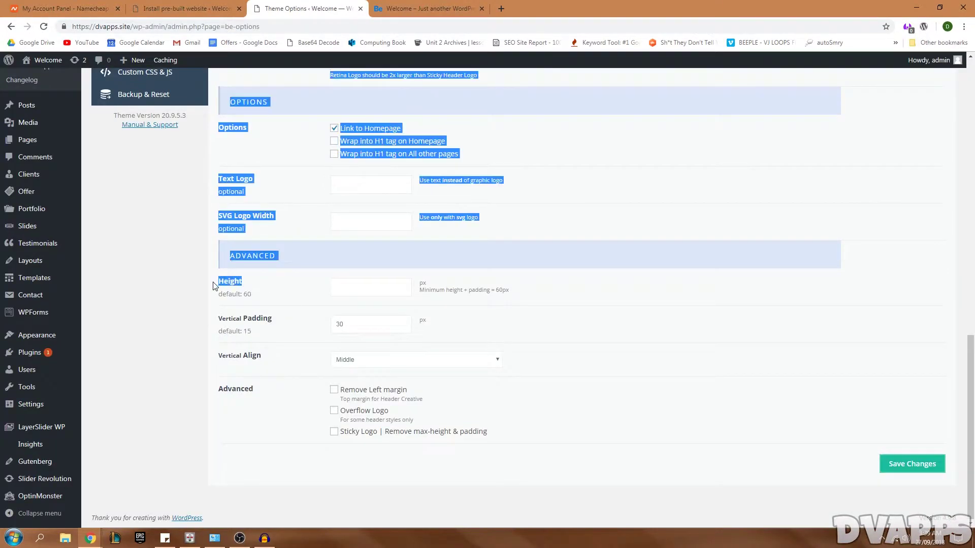
pyautogui.click(267, 320)
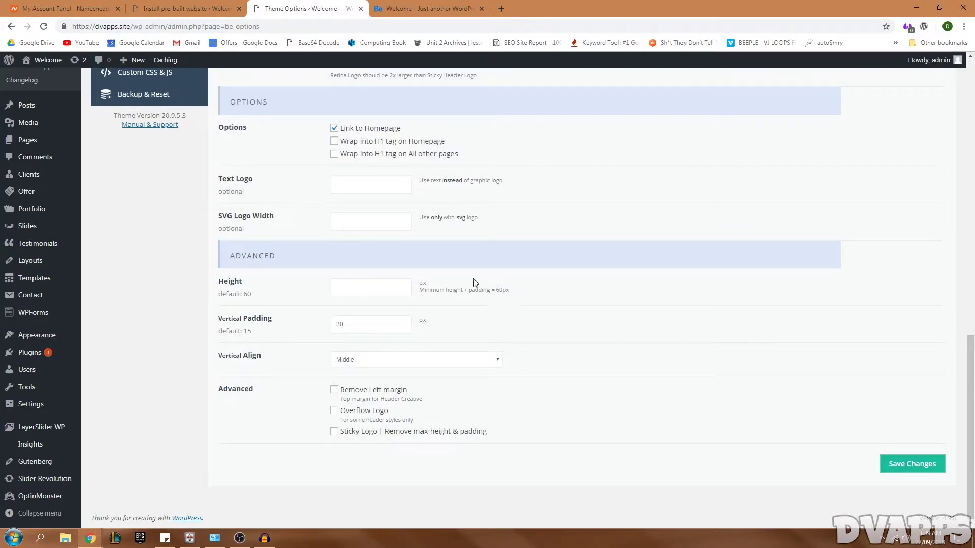
pyautogui.click(904, 458)
pyautogui.hotkey('ctrl', 'Tab')
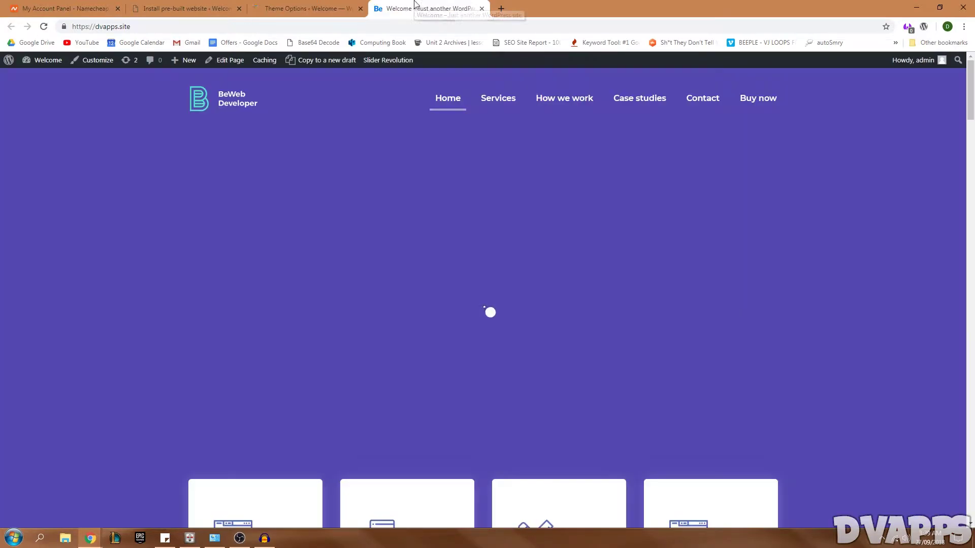
pyautogui.click(44, 26)
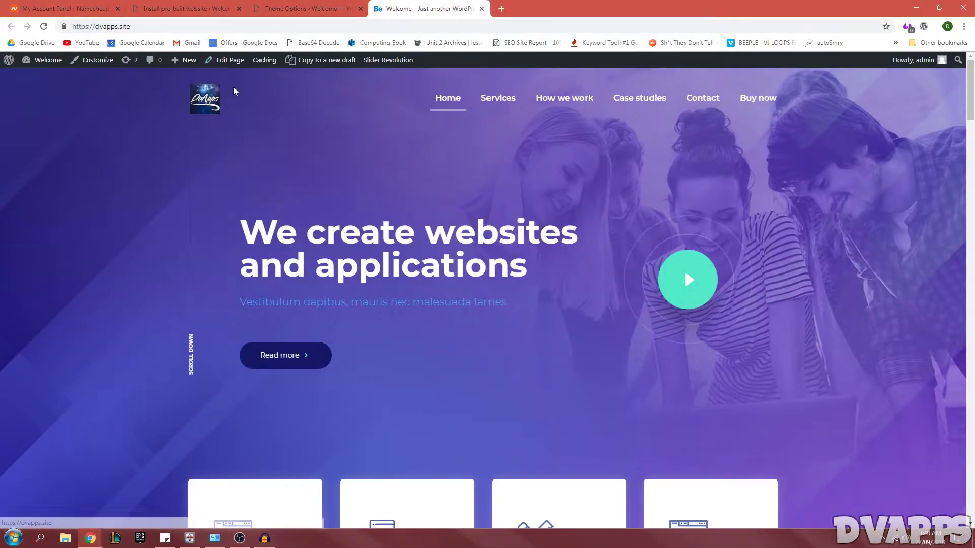
pyautogui.hotkey('ctrl', 'shift', 'Tab')
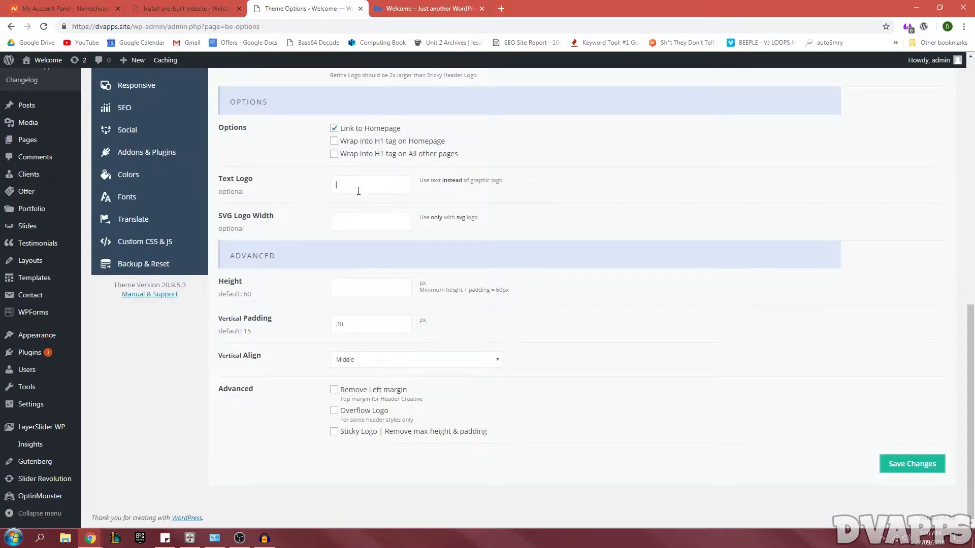
# Enter DvApps as the Text Logo, save, and reload the homepage to see it
pyautogui.click(359, 190)
pyautogui.write('DvApps')
pyautogui.click(912, 464)
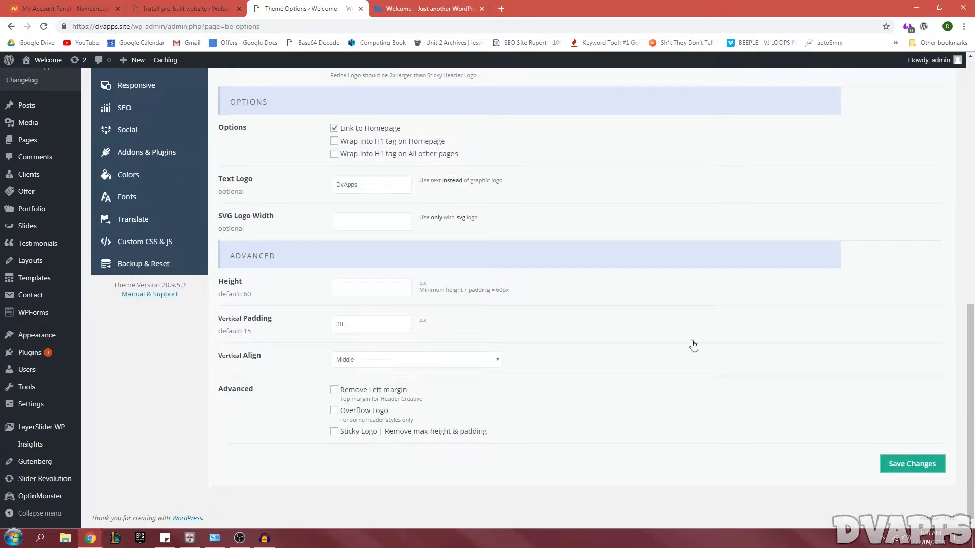
pyautogui.hotkey('ctrl', 'Tab')
pyautogui.press('F5')
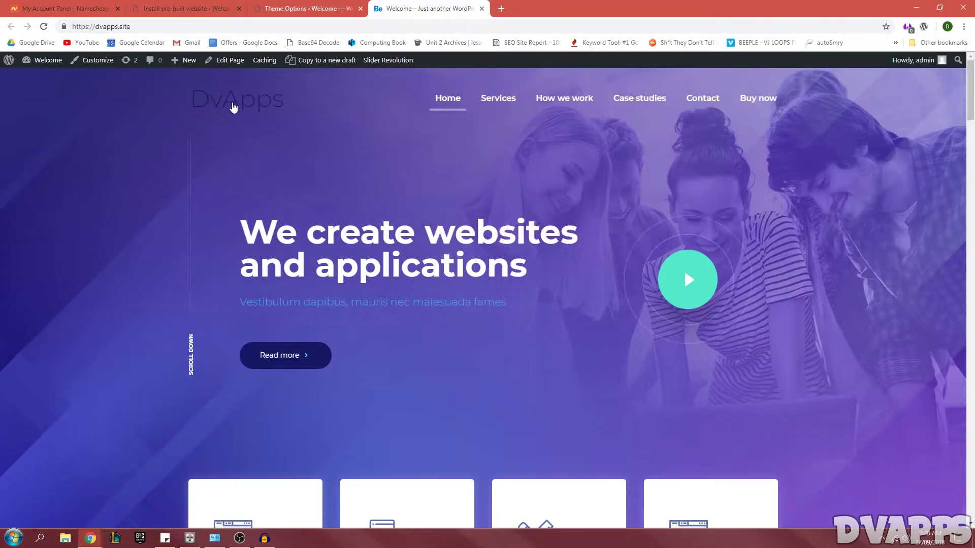
pyautogui.hotkey('ctrl', 'shift', 'Tab')
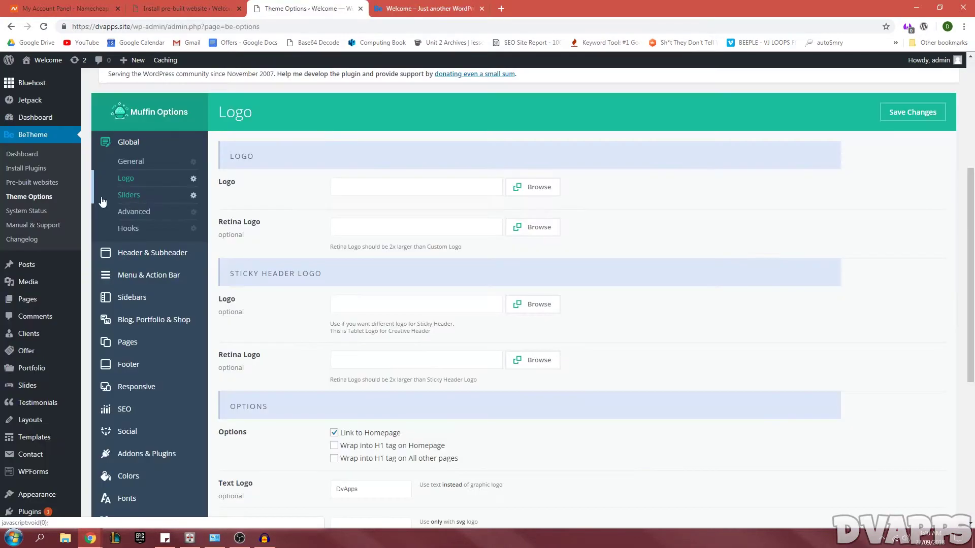
pyautogui.click(129, 195)
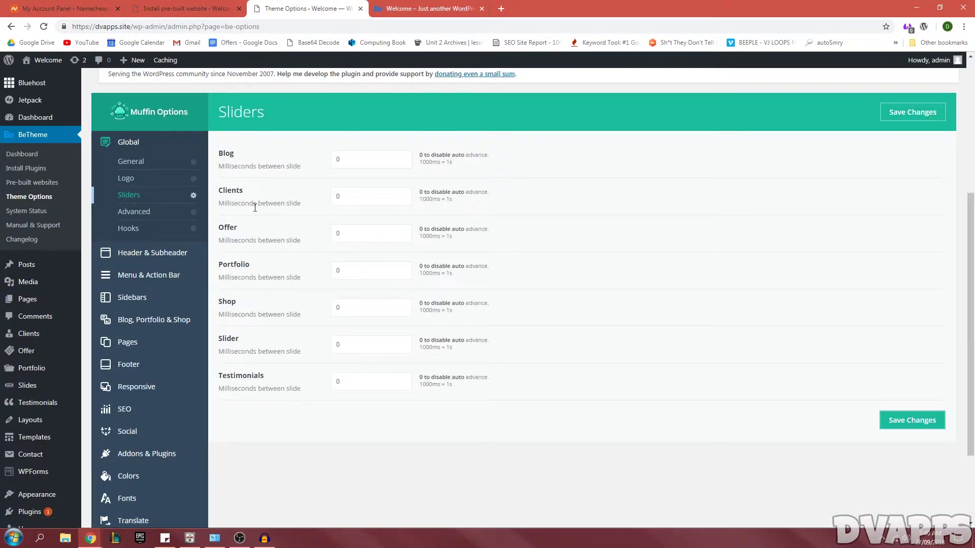
# Under Global > Advanced, tick Offer in Post Type | Disable and save
pyautogui.click(148, 213)
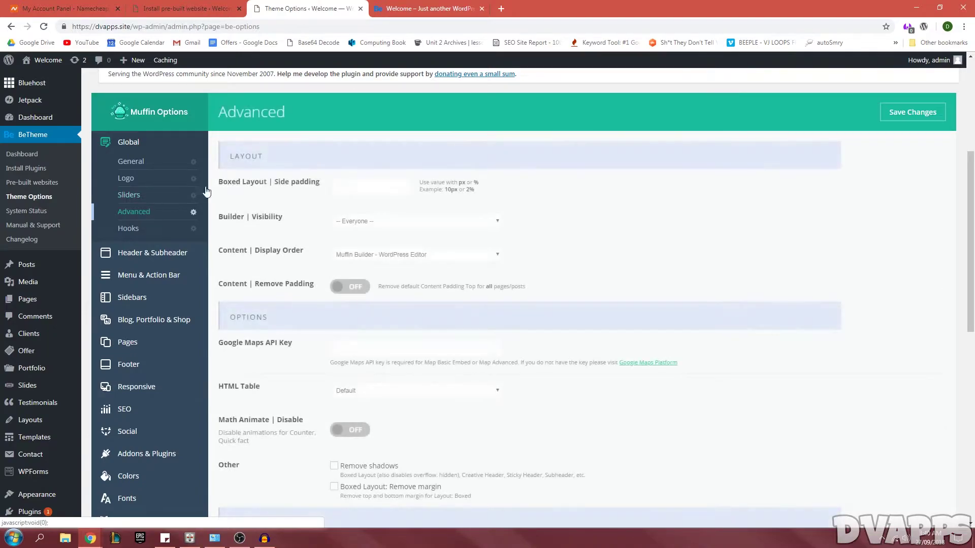
pyautogui.scroll(-2, 228, 256)
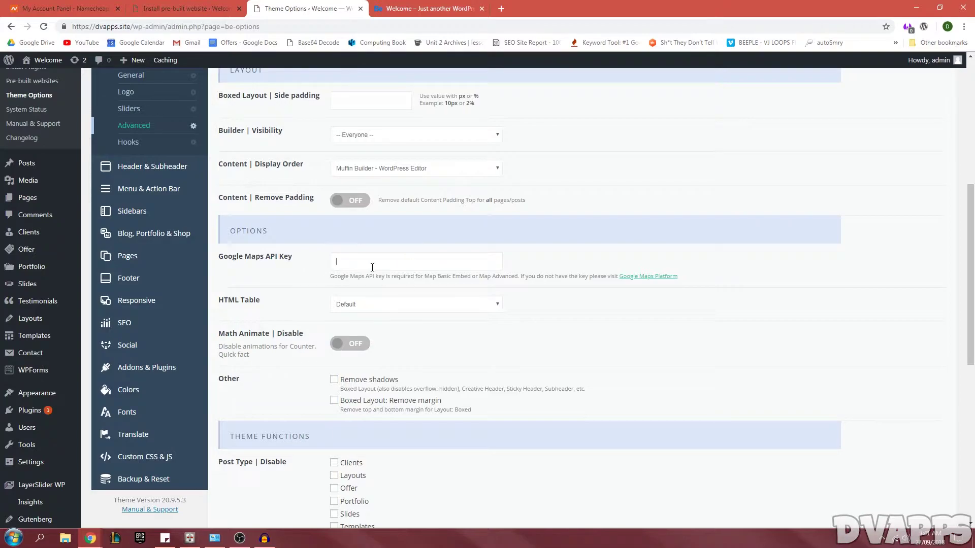
pyautogui.scroll(-1, 372, 267)
pyautogui.click(391, 214)
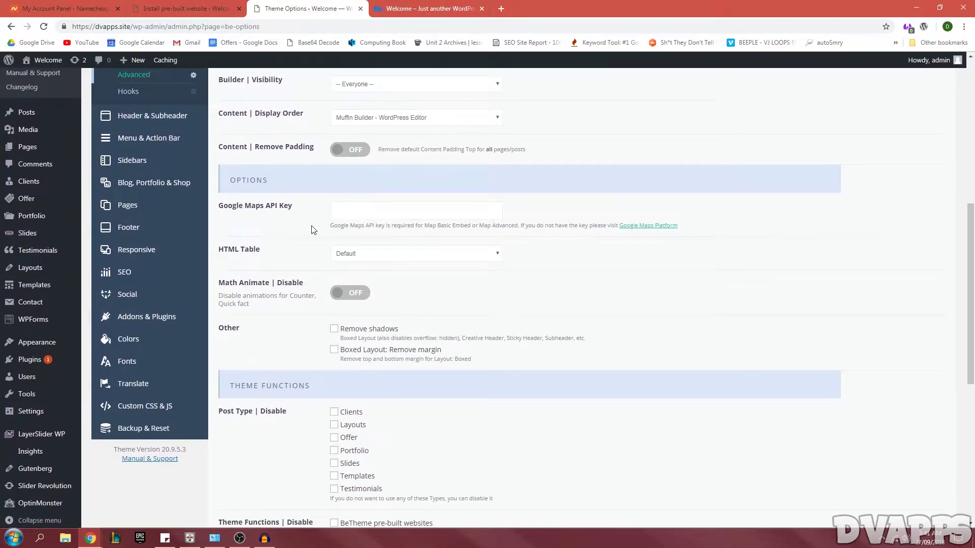
pyautogui.scroll(-4, 313, 229)
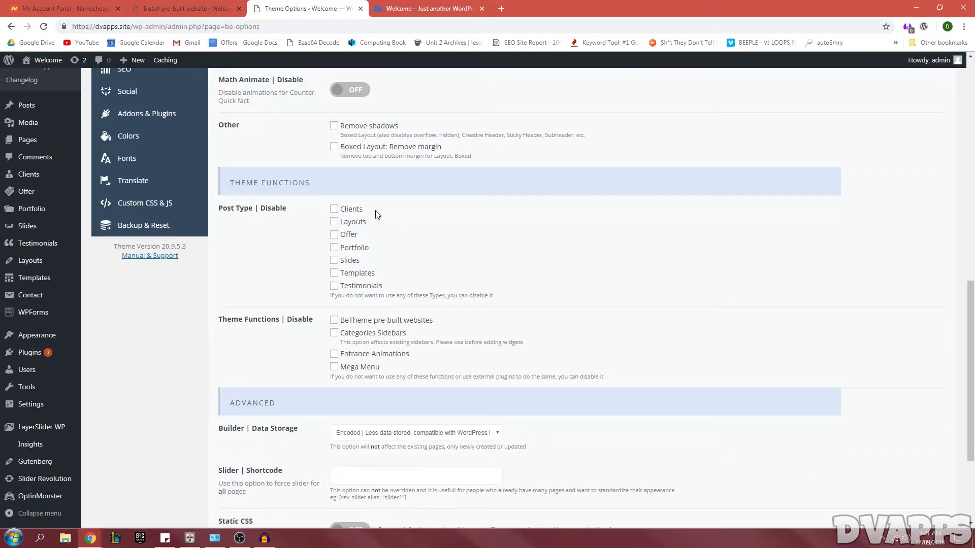
pyautogui.click(334, 235)
pyautogui.scroll(-3, 346, 231)
pyautogui.click(896, 463)
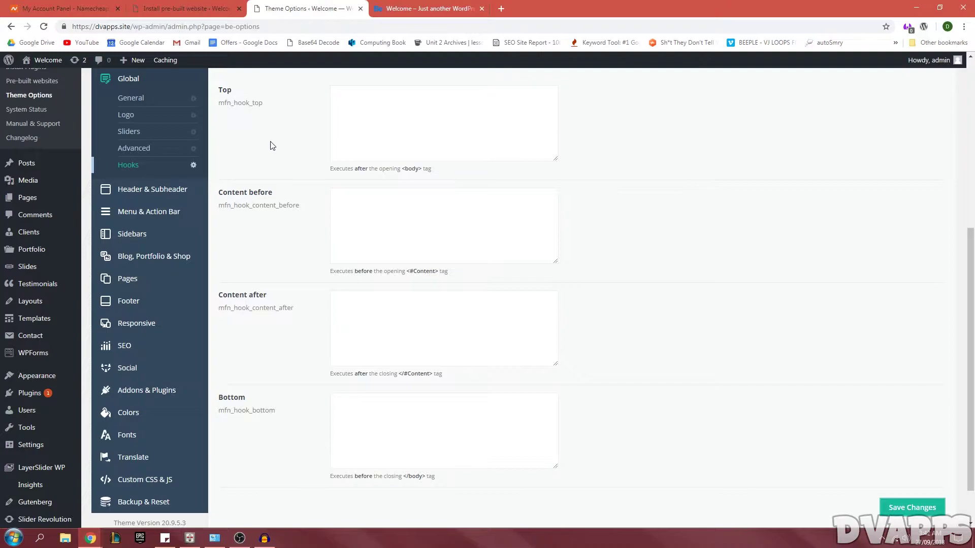
# Open Header & Subheader > Header, then check the live site's Services page
pyautogui.click(132, 189)
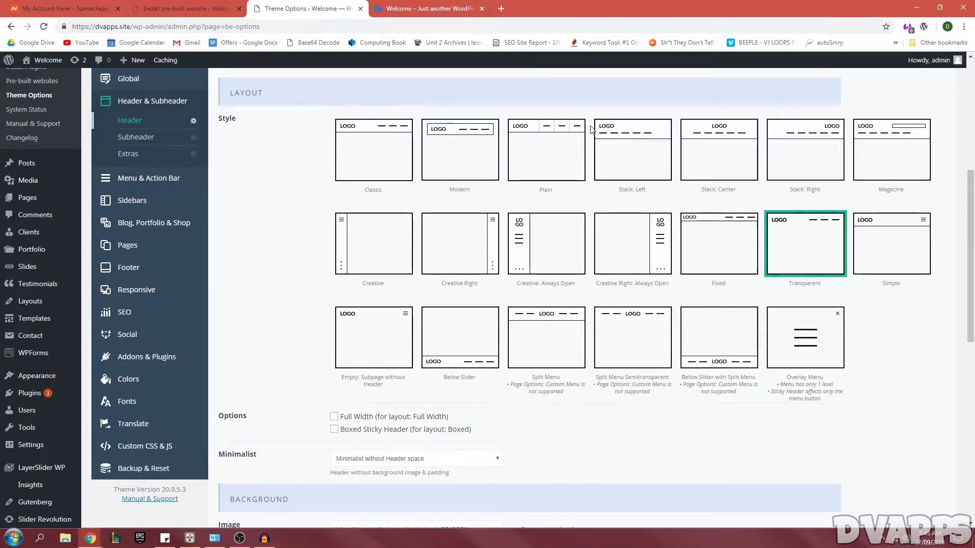
pyautogui.click(414, 7)
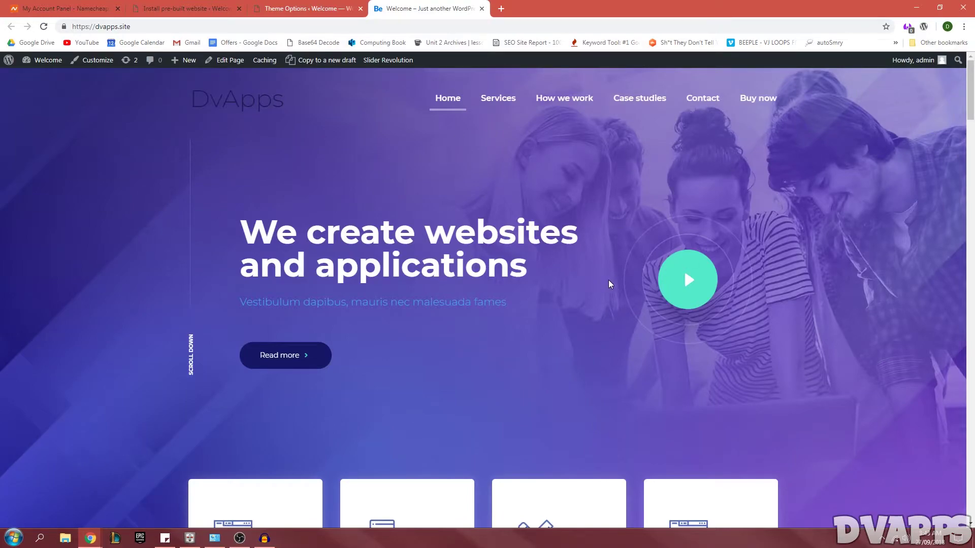
pyautogui.click(304, 8)
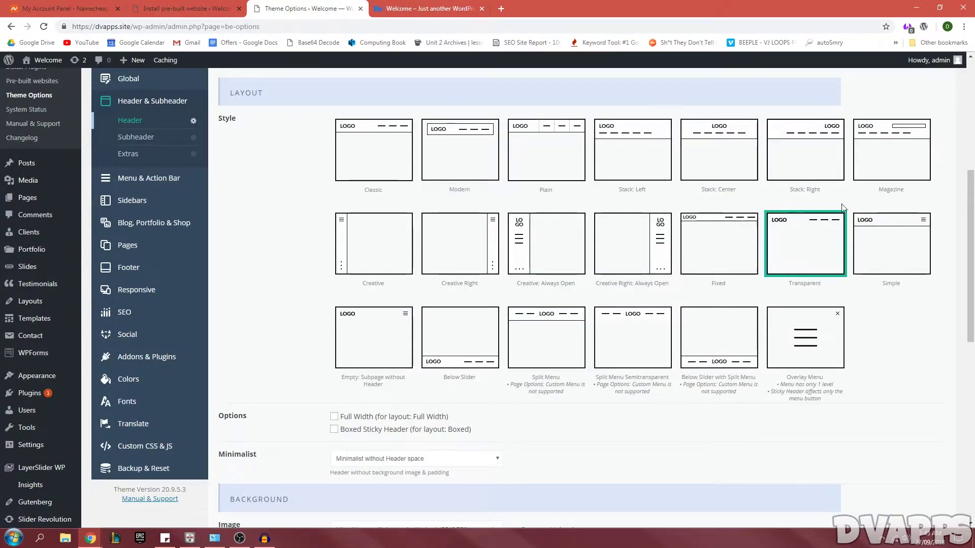
pyautogui.scroll(-5, 783, 254)
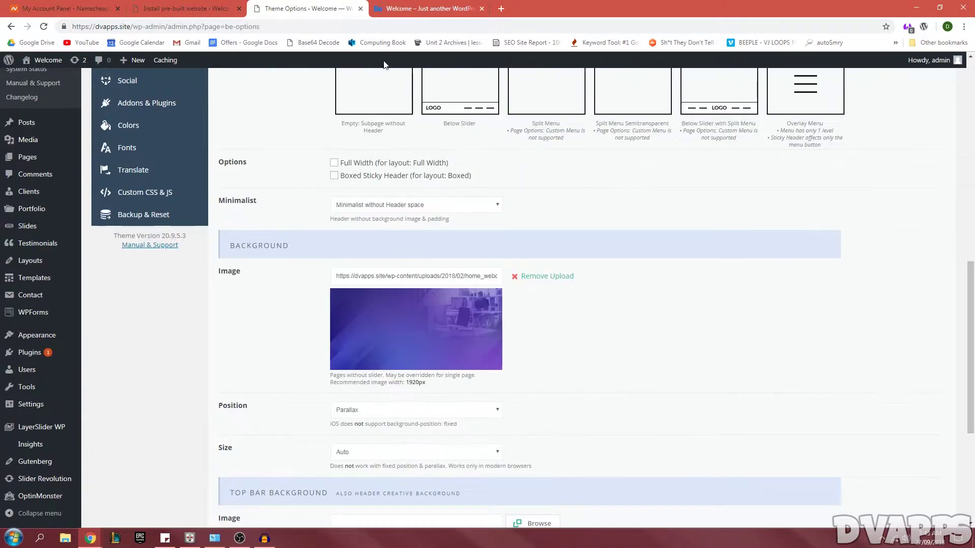
pyautogui.click(394, 9)
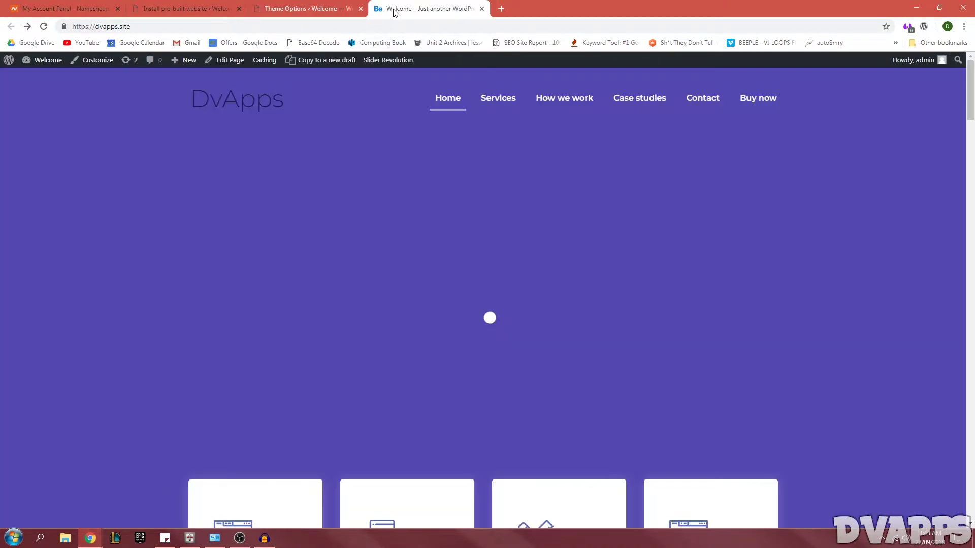
pyautogui.click(498, 100)
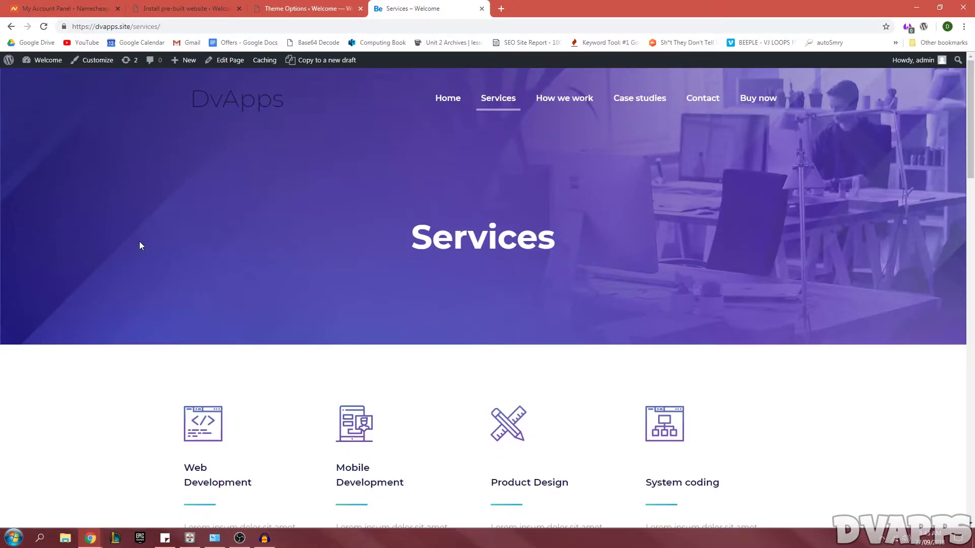
pyautogui.click(299, 8)
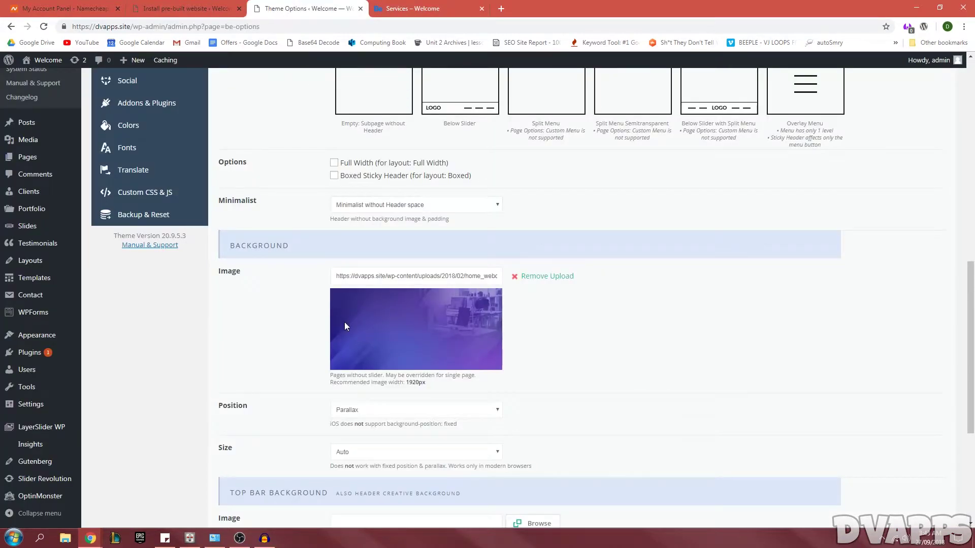
# Review the header options against the Services page on the live site
pyautogui.scroll(-4, 421, 255)
pyautogui.scroll(-1, 373, 208)
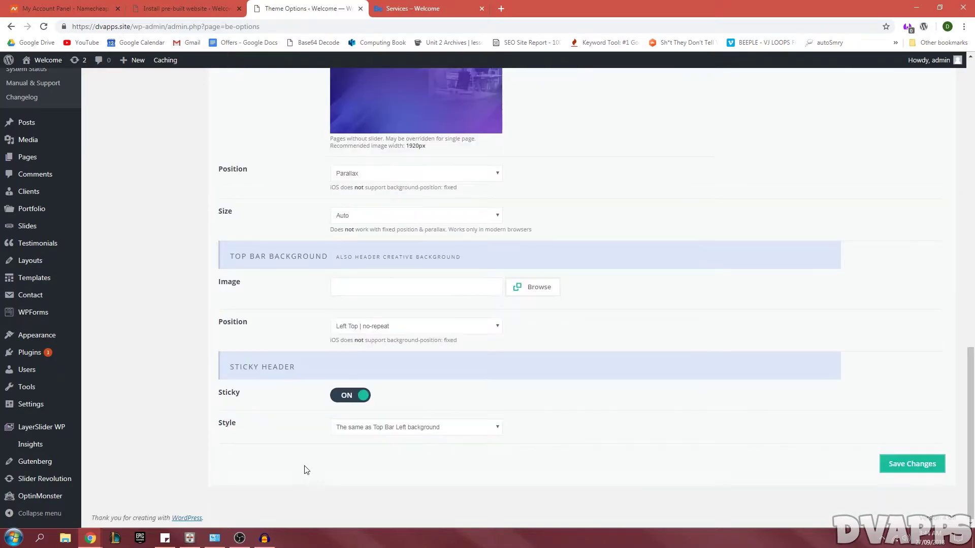
pyautogui.moveTo(231, 366); pyautogui.dragTo(296, 367)
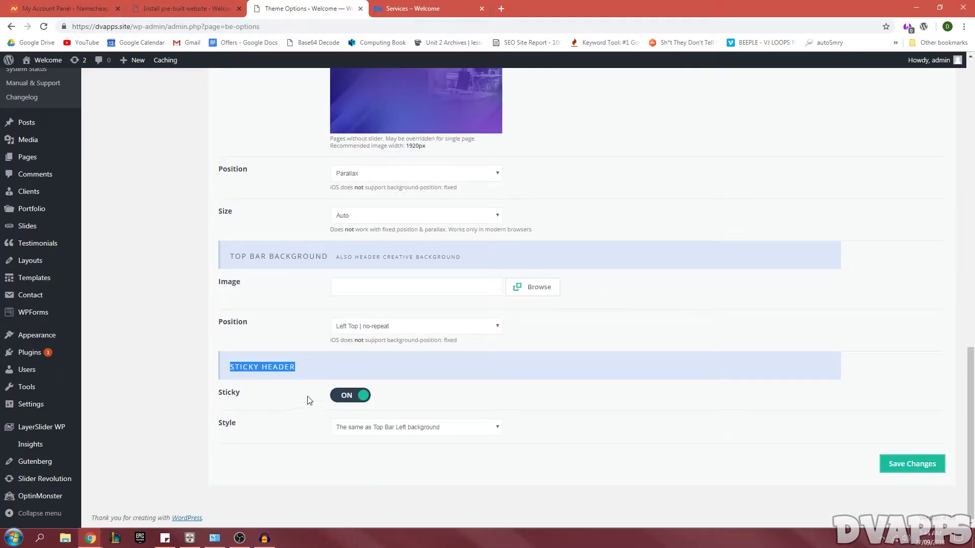
pyautogui.click(377, 7)
pyautogui.scroll(-1, 375, 183)
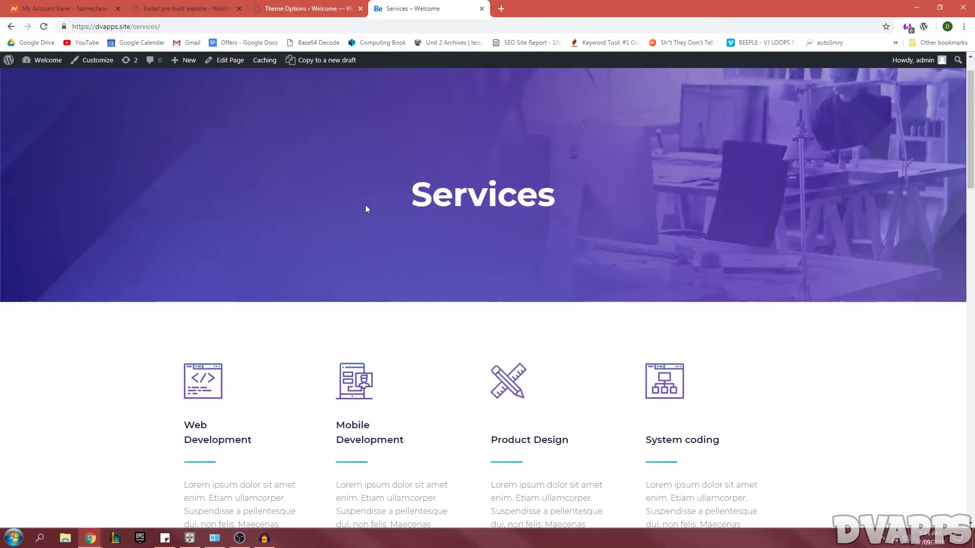
pyautogui.scroll(1, 367, 208)
pyautogui.scroll(-4, 367, 208)
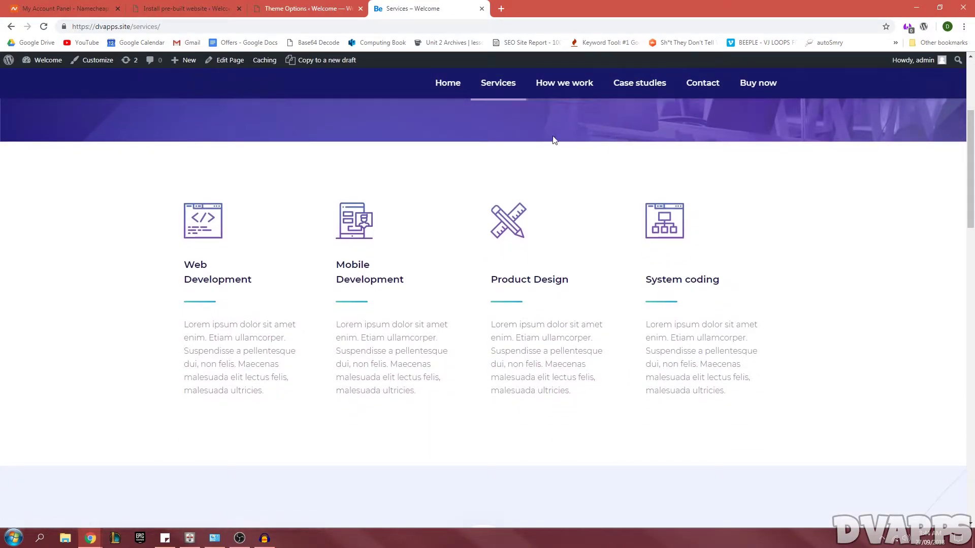
pyautogui.scroll(-15, 515, 232)
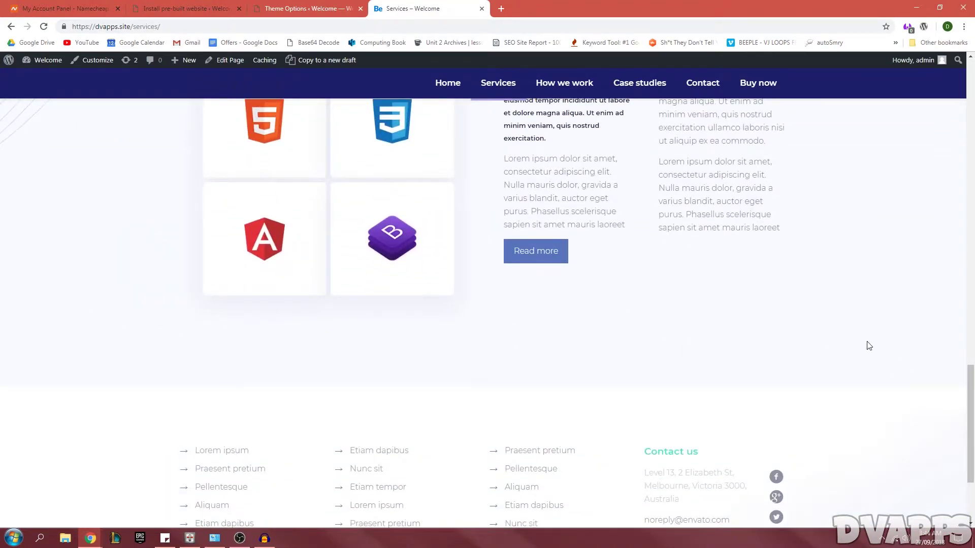
pyautogui.scroll(15, 721, 319)
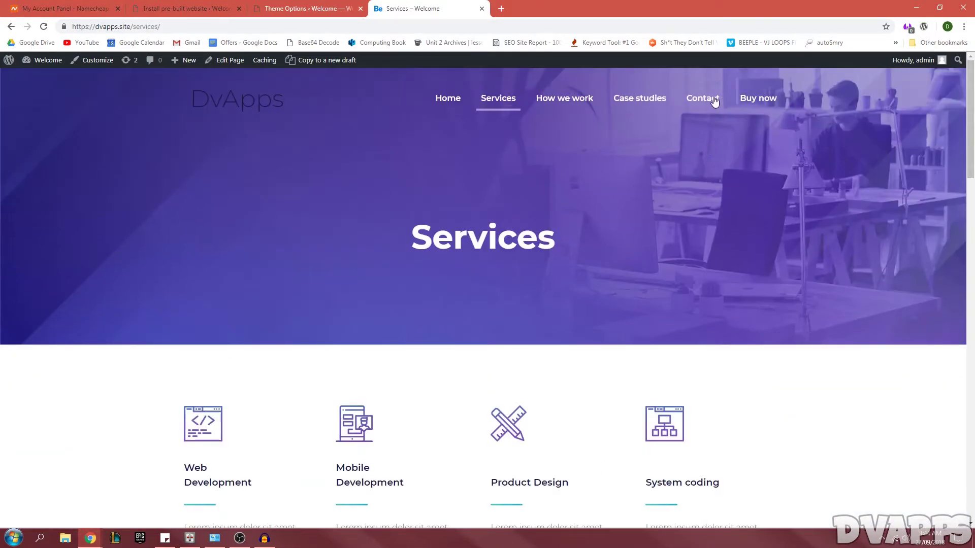
pyautogui.hotkey('ctrl', 'shift', 'Tab')
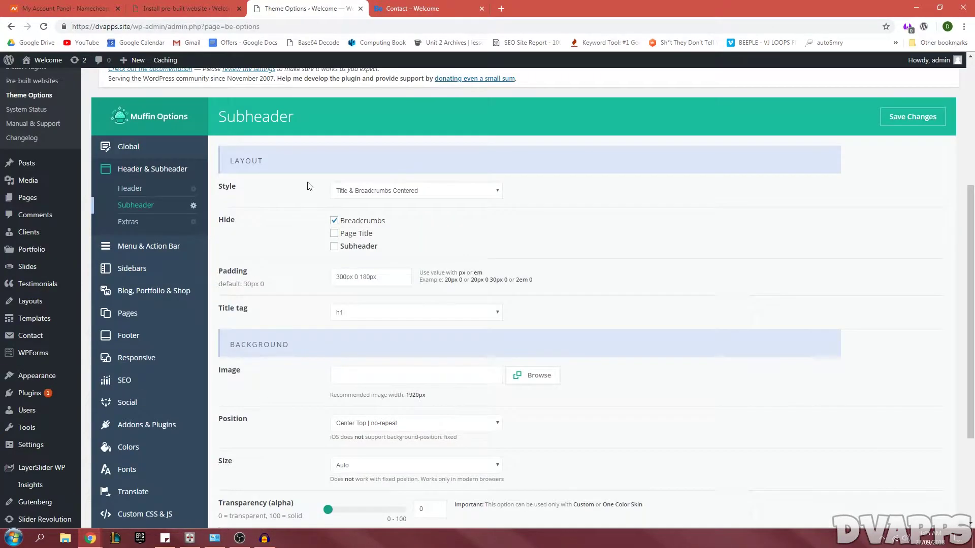
# Review the subheader style choices and locate the breadcrumb trail on the live Contact page
pyautogui.click(445, 5)
pyautogui.moveTo(420, 252); pyautogui.dragTo(508, 248)
pyautogui.hotkey('ctrl', 'shift', 'Tab')
pyautogui.click(350, 192)
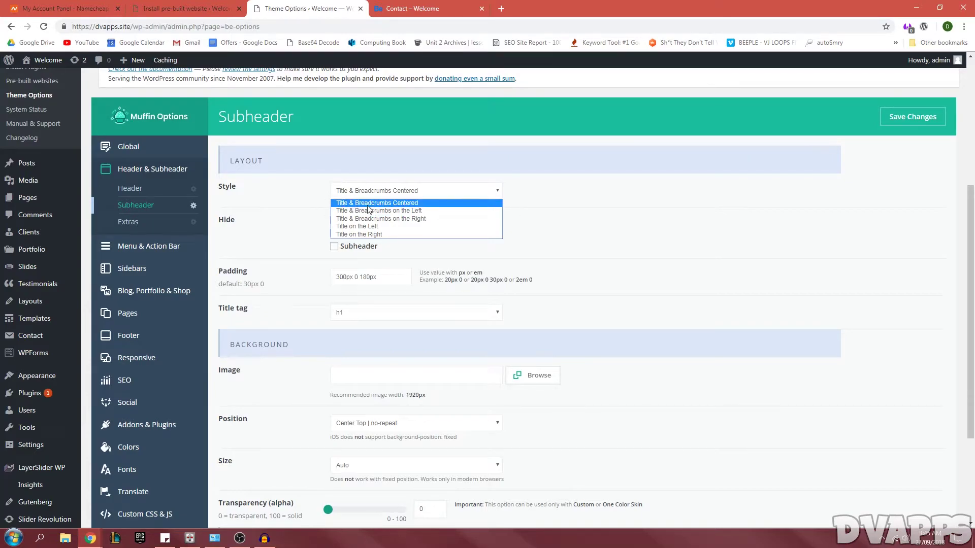
pyautogui.hotkey('ctrl', 'Tab')
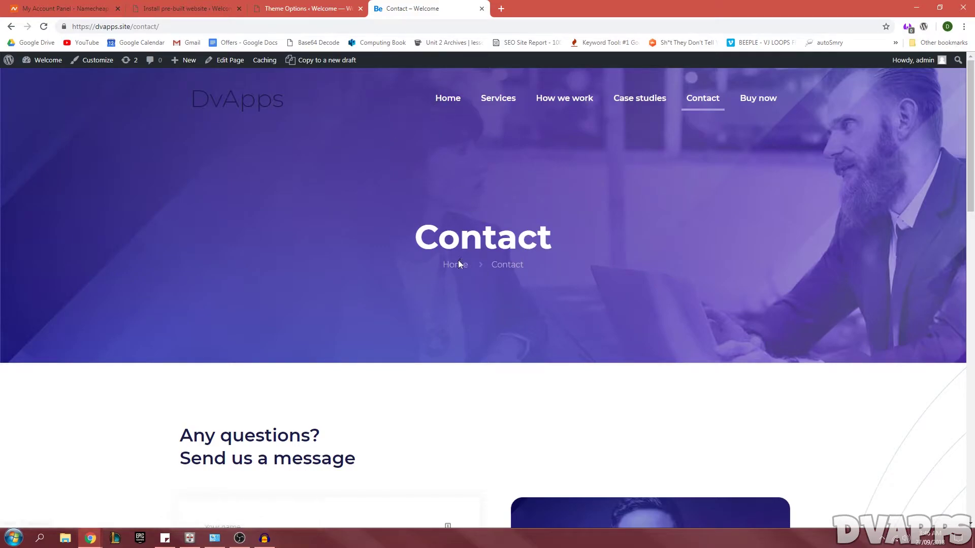
pyautogui.moveTo(497, 268); pyautogui.dragTo(552, 266)
# Tick Hide Breadcrumbs in the Subheader options, keep the h1 title tag, and save
pyautogui.click(333, 8)
pyautogui.scroll(-3, 371, 286)
pyautogui.click(345, 305)
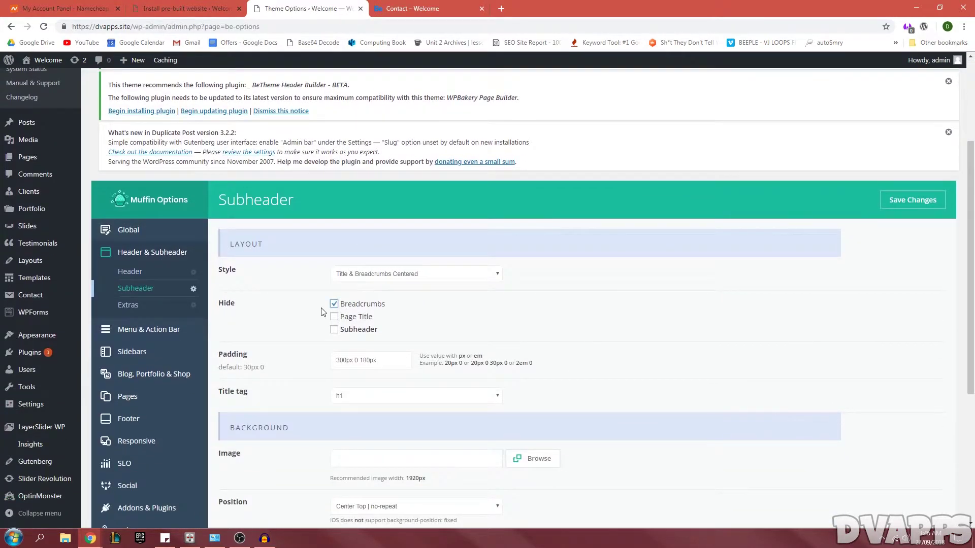
pyautogui.scroll(-3, 348, 311)
pyautogui.click(355, 244)
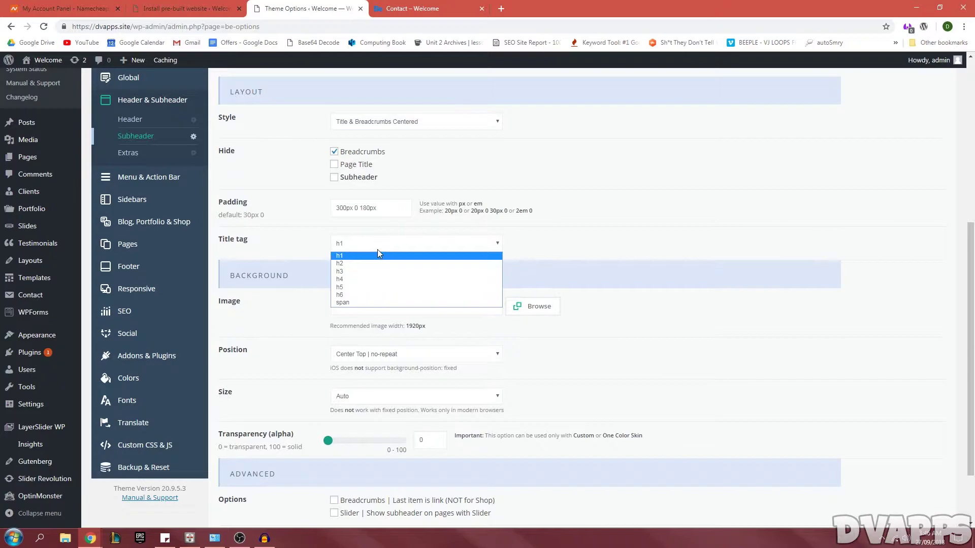
pyautogui.click(333, 248)
pyautogui.scroll(-1, 273, 212)
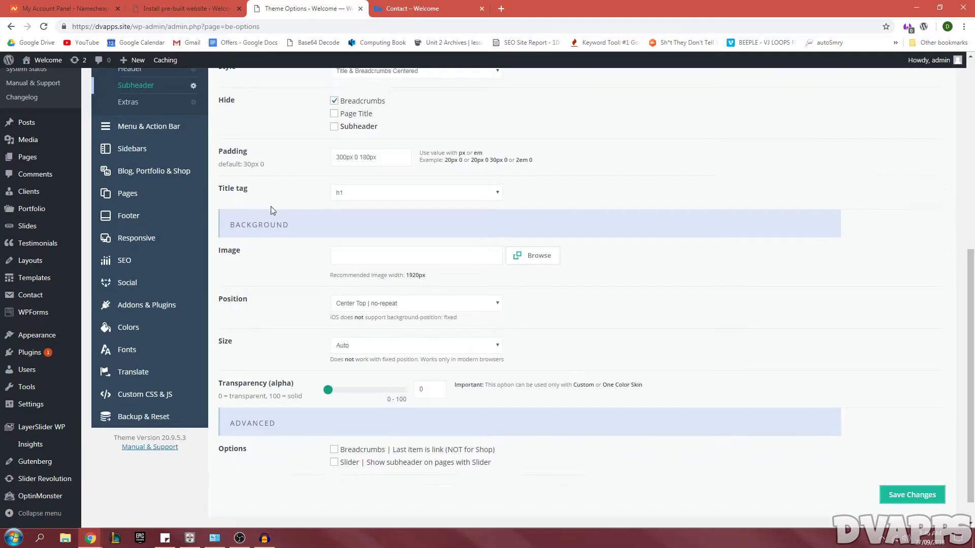
pyautogui.scroll(-1, 353, 253)
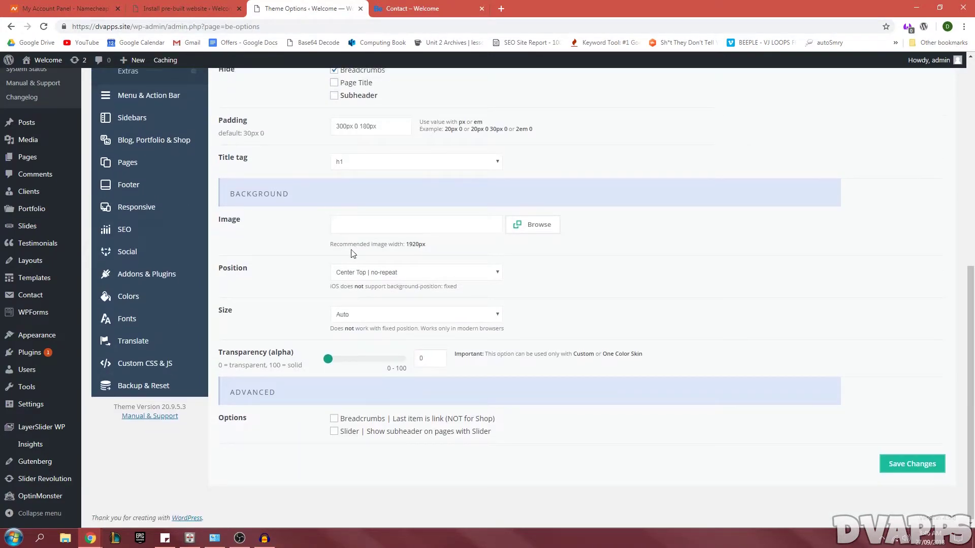
pyautogui.click(908, 465)
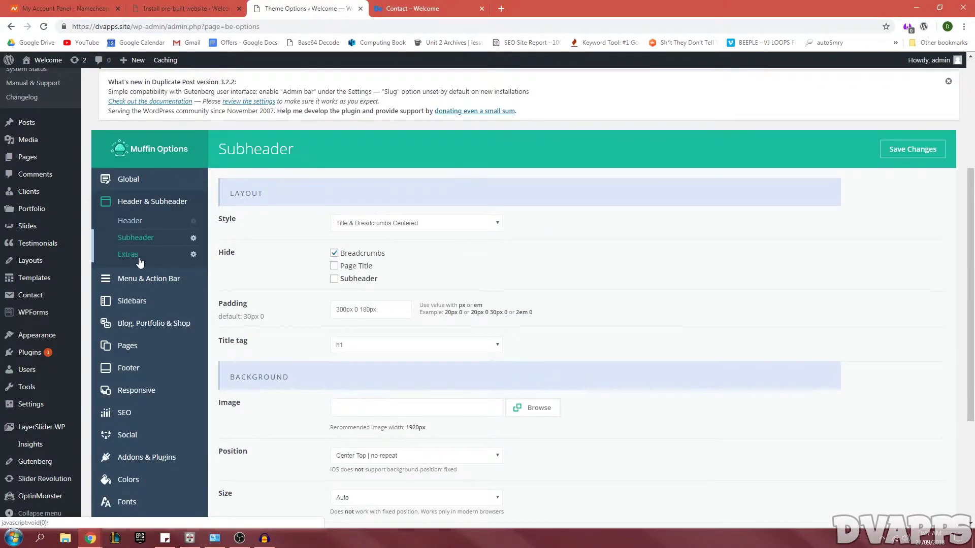
# Set the header Action Button Title to 'Call Us Now' with a tel: phone link, and check the live Contact page
pyautogui.click(140, 259)
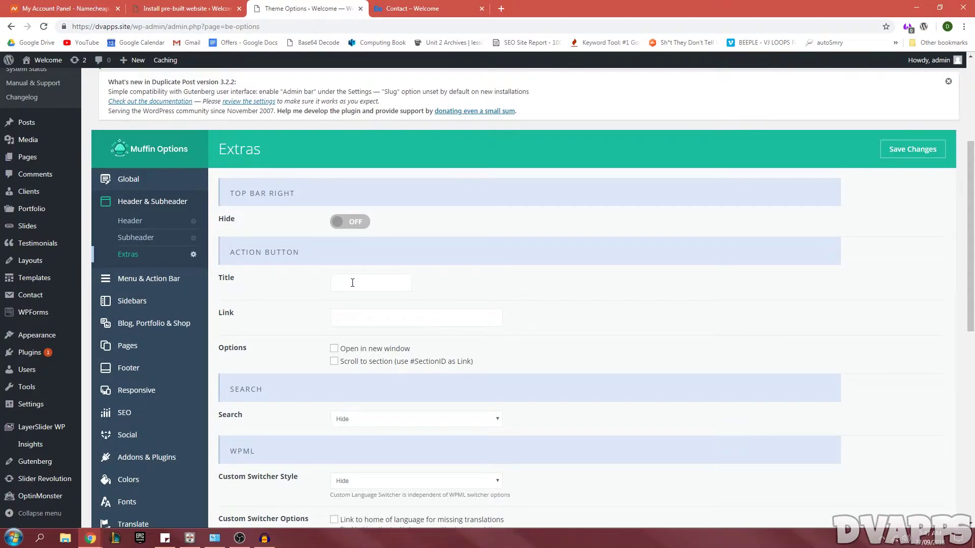
pyautogui.write('Us Now')
pyautogui.press('Tab')
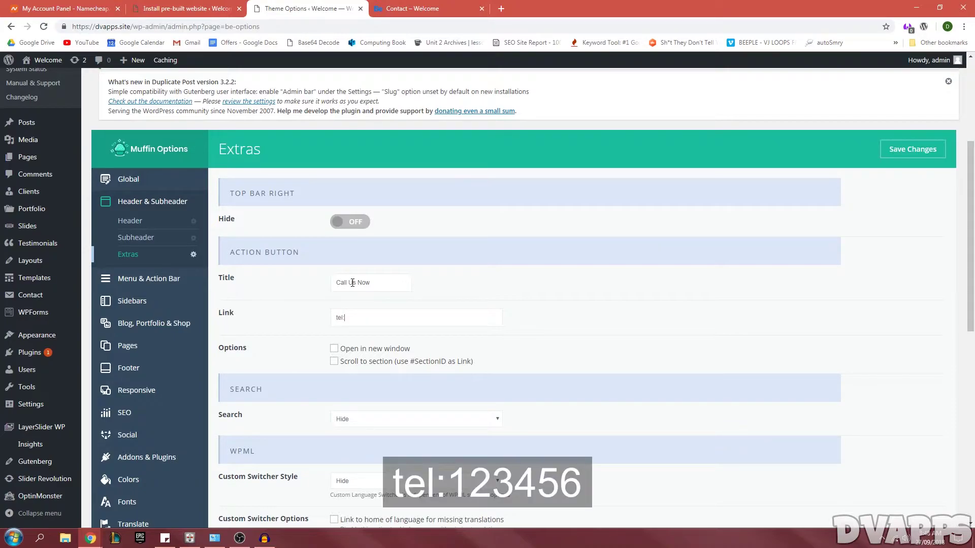
pyautogui.write('tel:172867162')
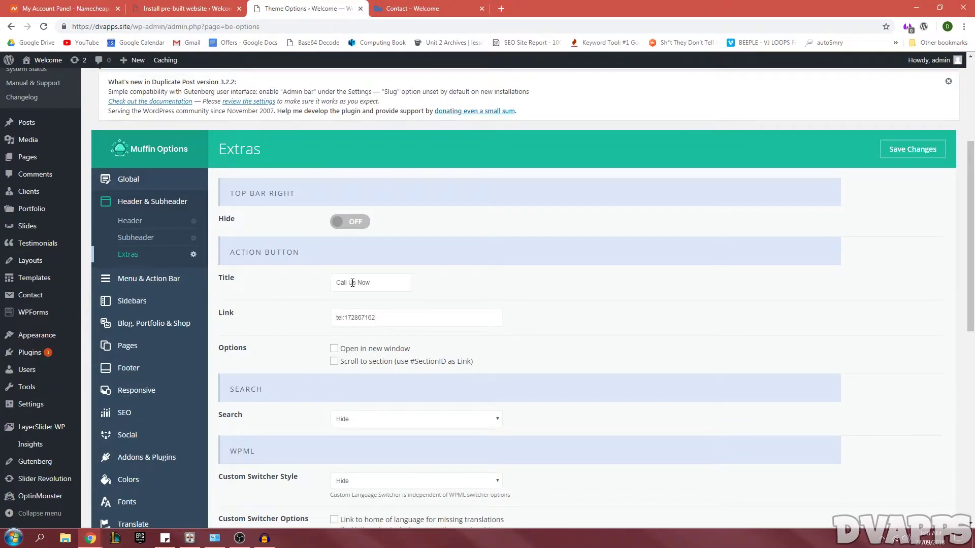
pyautogui.scroll(-1, 353, 283)
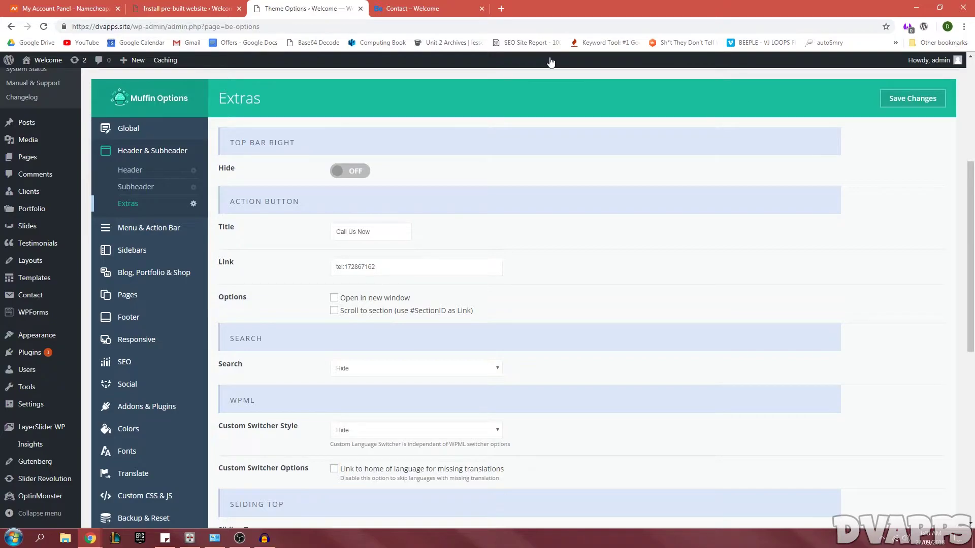
pyautogui.hotkey('ctrl', 'Tab')
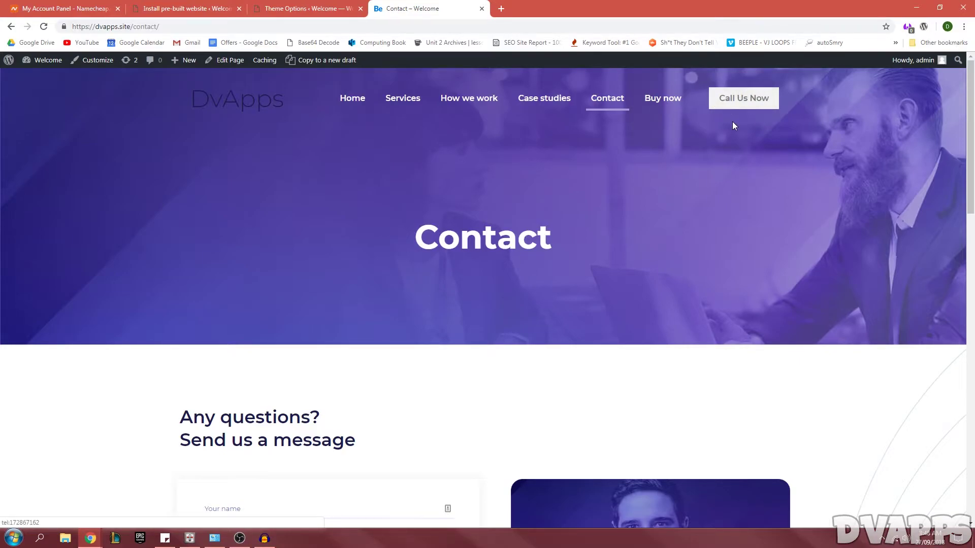
pyautogui.hotkey('ctrl', 'shift', 'Tab')
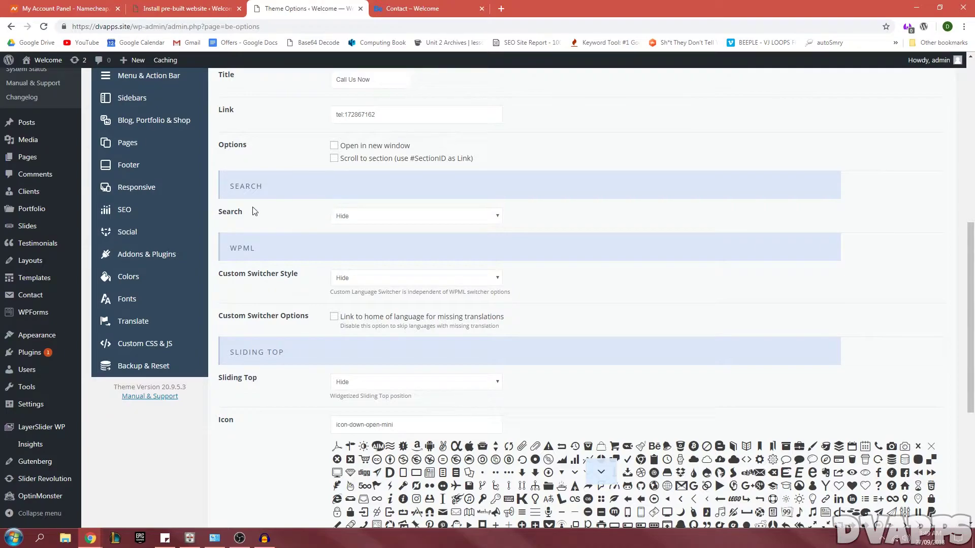
# Keep the header search hidden and compare the Menu settings with the live Contact page
pyautogui.click(349, 221)
pyautogui.click(298, 214)
pyautogui.scroll(4, 398, 171)
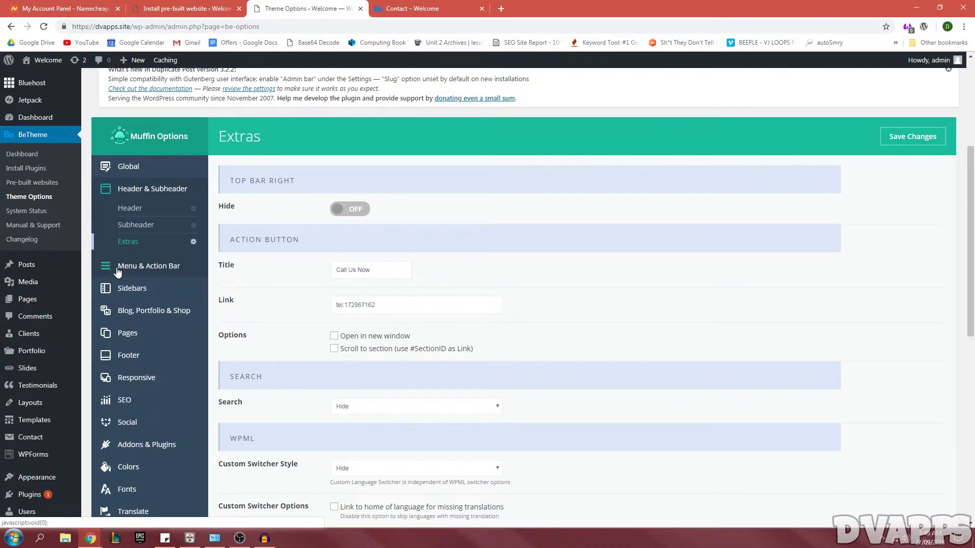
pyautogui.click(120, 276)
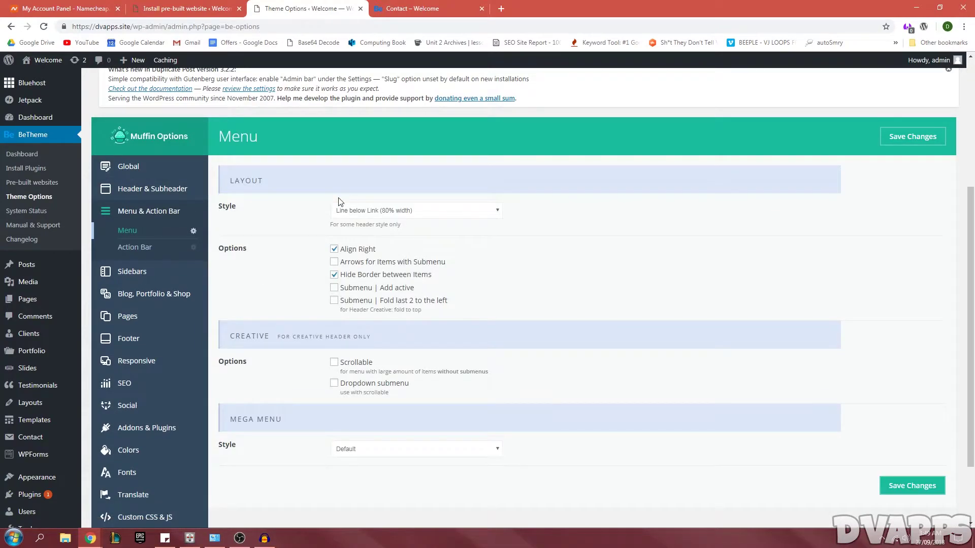
pyautogui.click(415, 8)
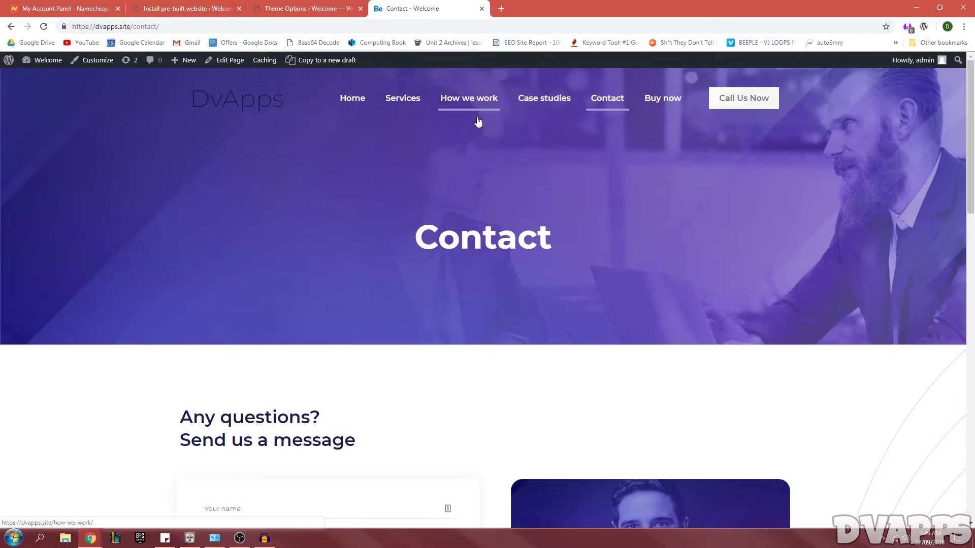
pyautogui.hotkey('ctrl', 'shift', 'Tab')
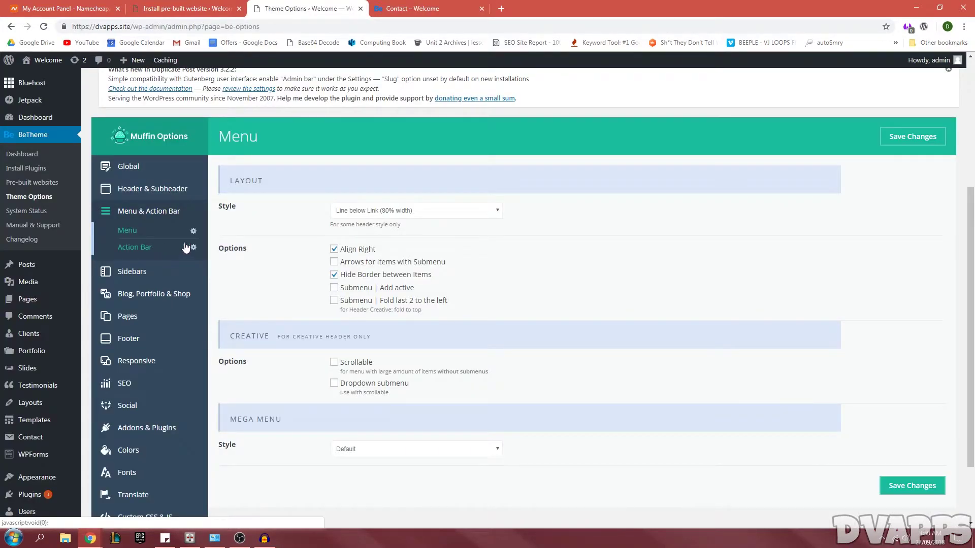
# Compare the Action Bar settings with the live Contact page, then bring up Sidebars
pyautogui.click(158, 249)
pyautogui.click(459, 8)
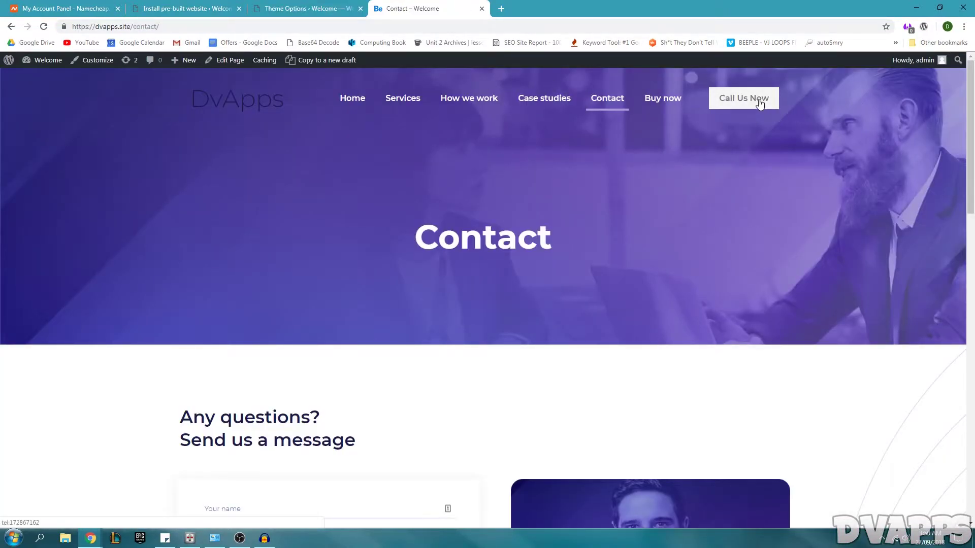
pyautogui.moveTo(2, 81)
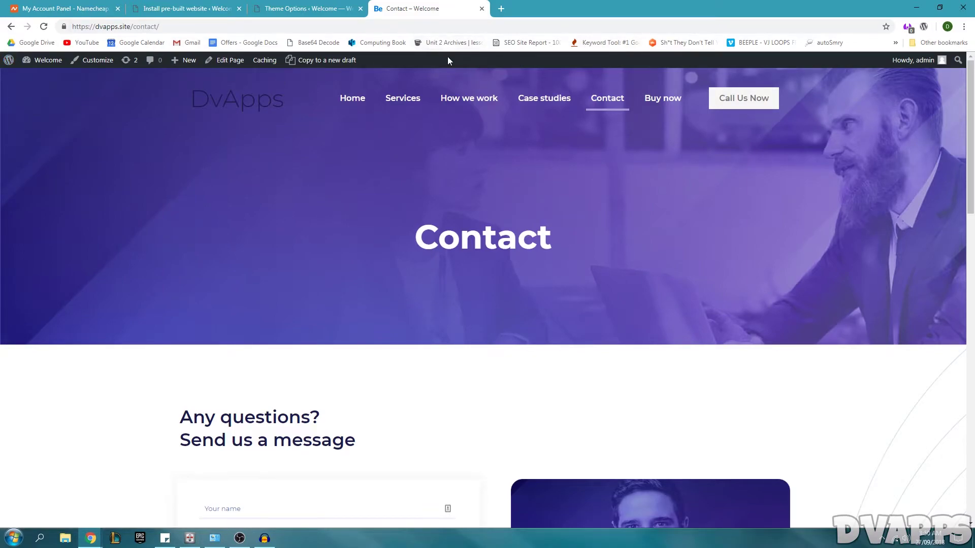
pyautogui.hotkey('ctrl', 'shift', 'Tab')
pyautogui.click(131, 245)
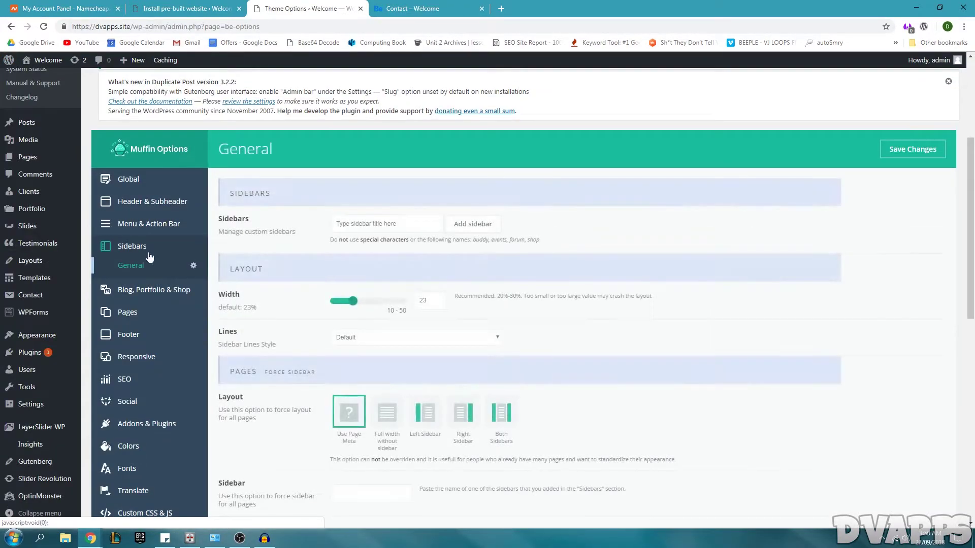
# Look through the Sidebars options, then go to Blog under Blog, Portfolio & Shop
pyautogui.scroll(-1, 355, 237)
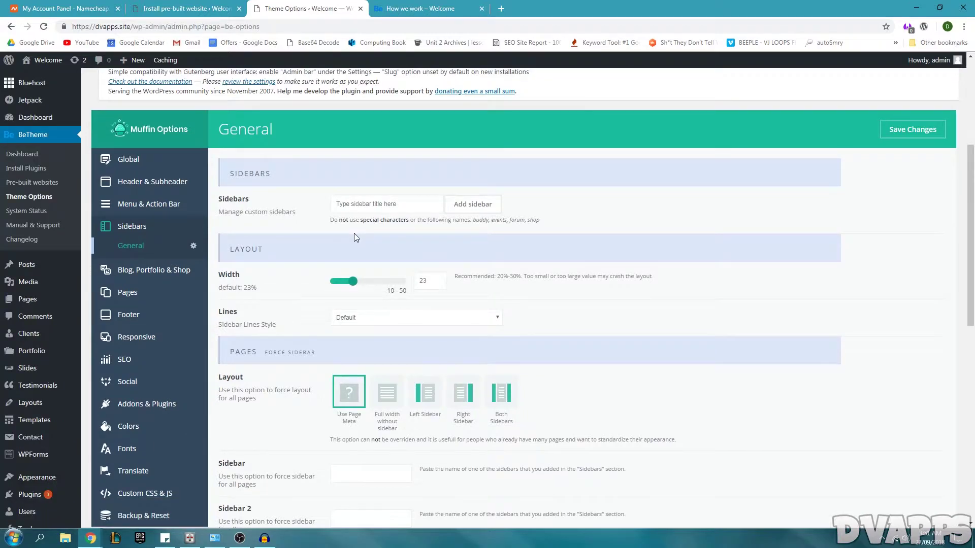
pyautogui.scroll(-2, 277, 284)
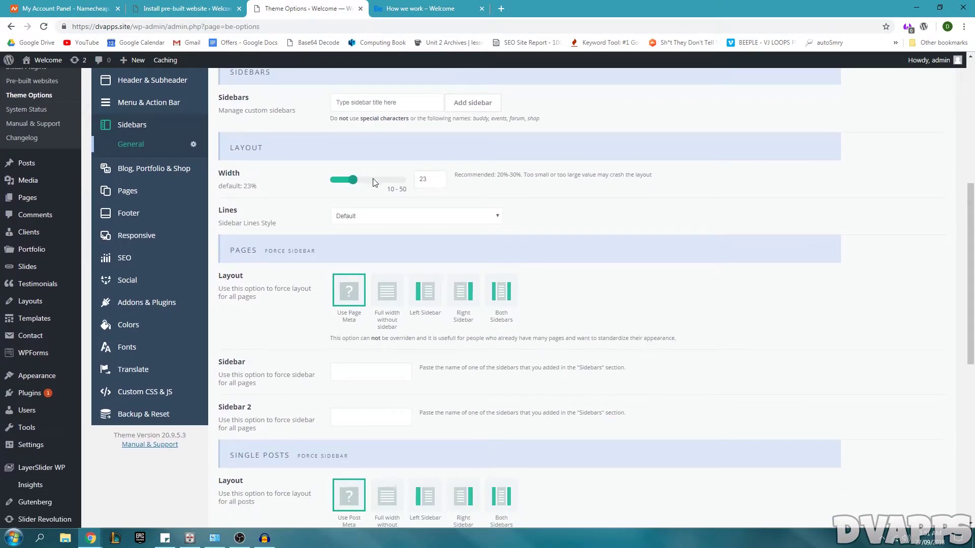
pyautogui.scroll(-2, 355, 185)
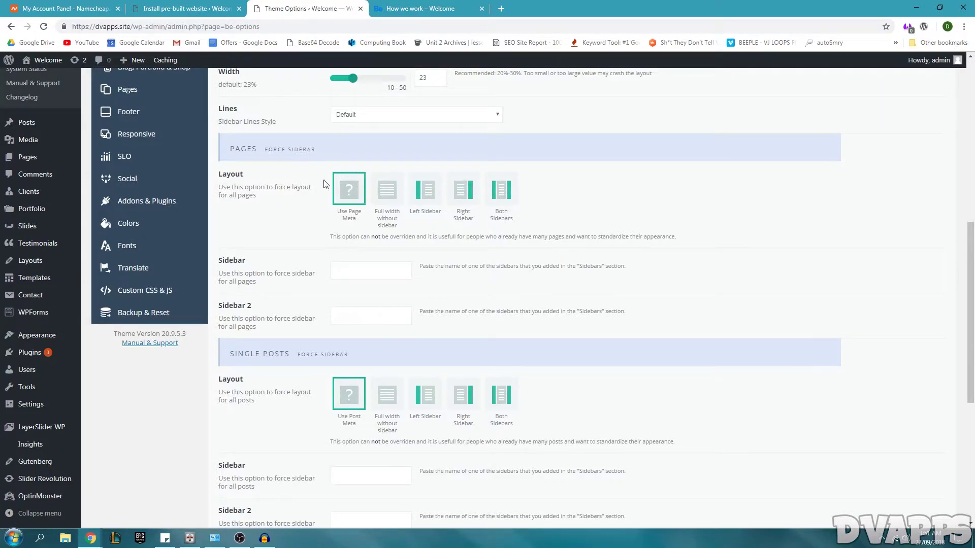
pyautogui.scroll(2, 415, 239)
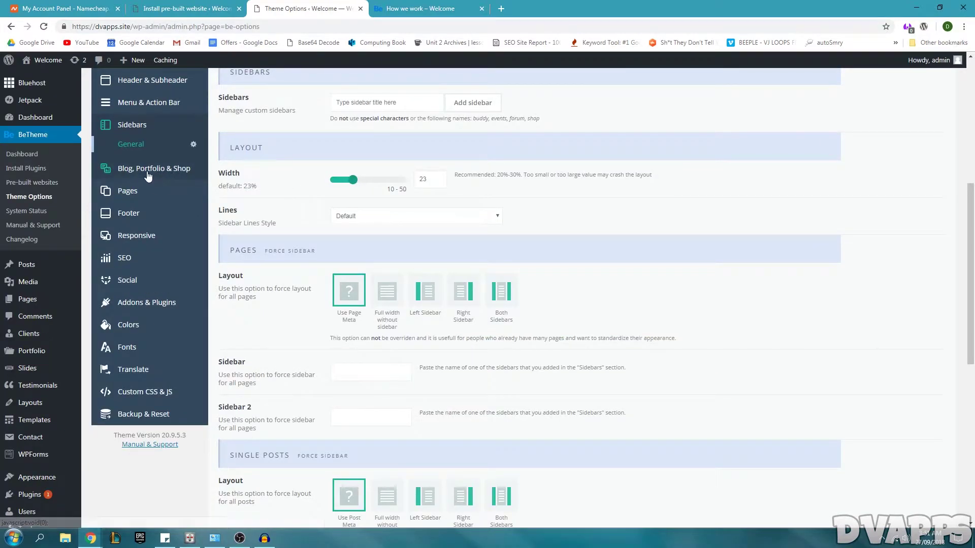
pyautogui.click(196, 181)
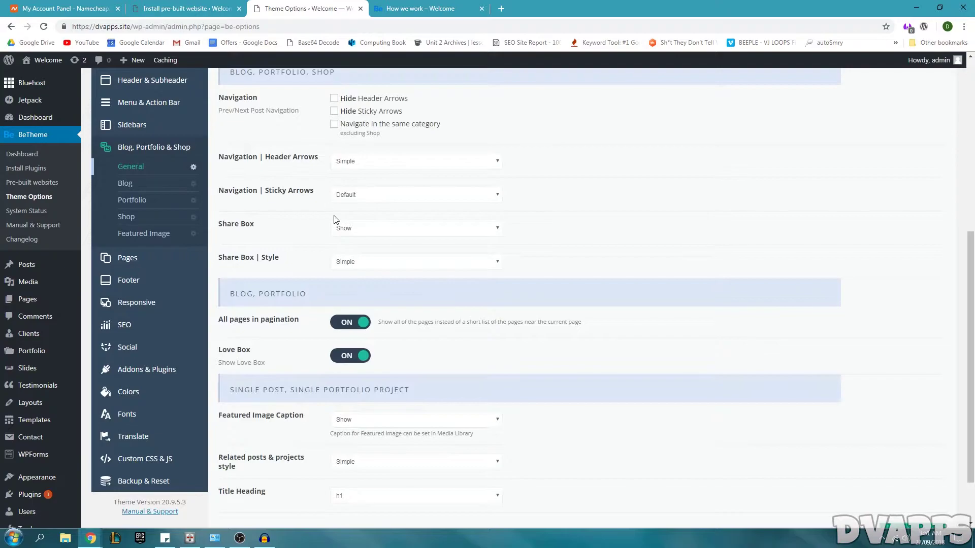
pyautogui.scroll(1, 299, 225)
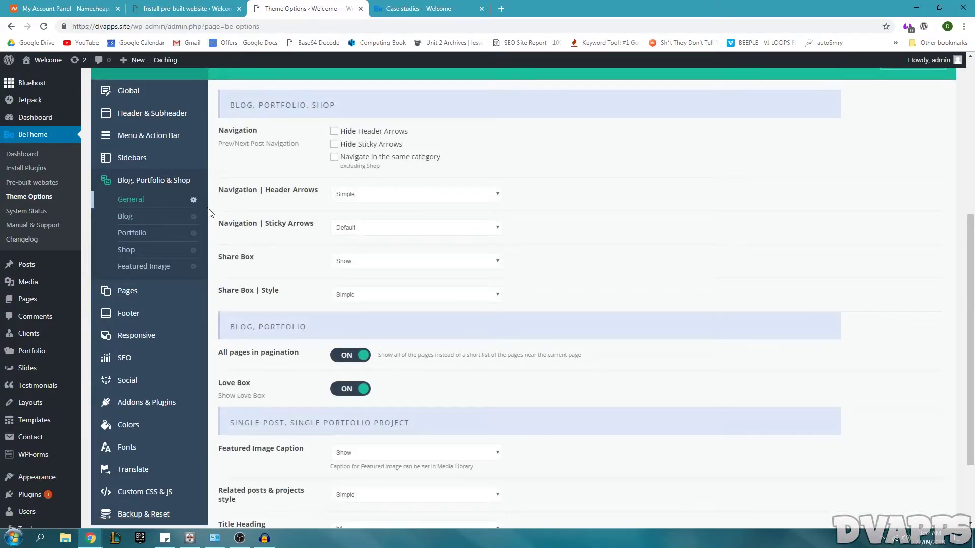
pyautogui.click(128, 217)
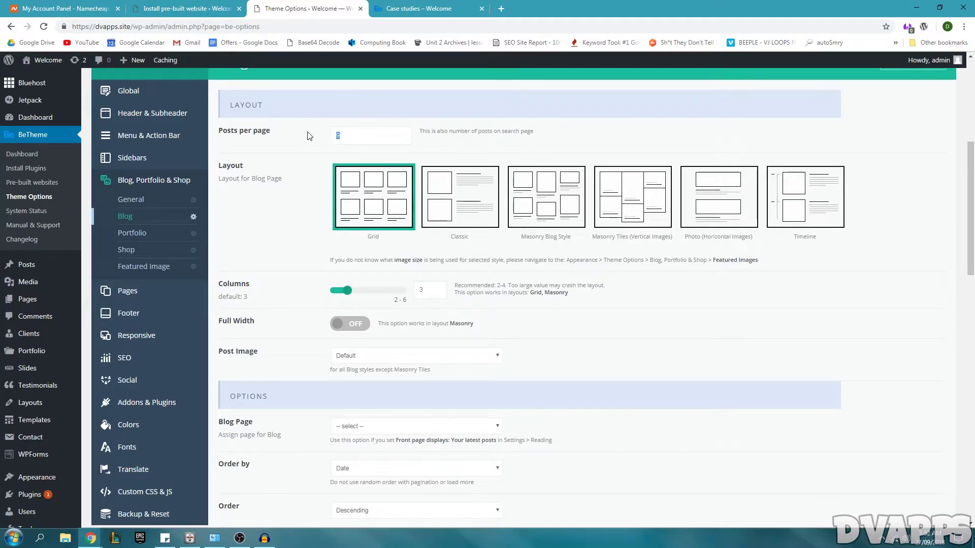
# In the Blog options' Single Post section, switch the Comments toggle to OFF
pyautogui.scroll(1, 329, 145)
pyautogui.scroll(-4, 359, 271)
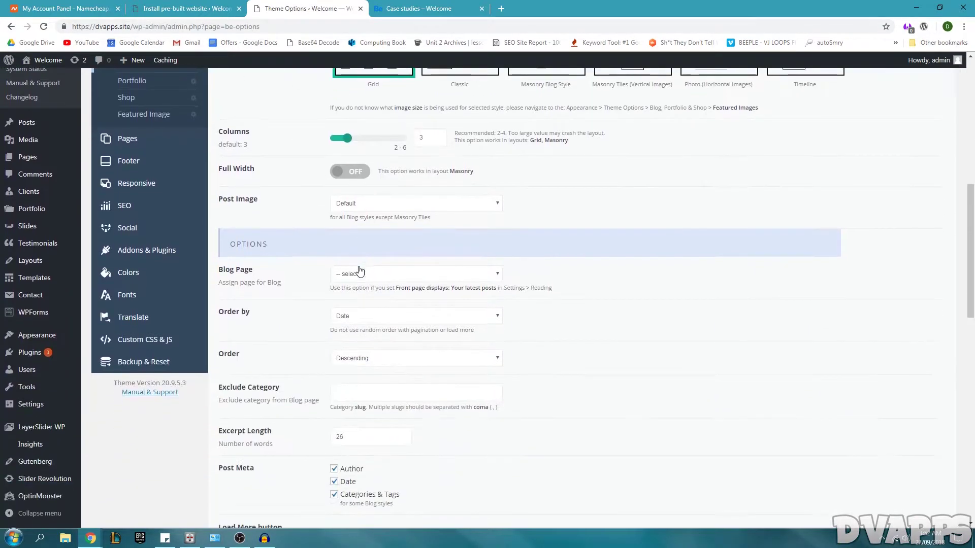
pyautogui.scroll(-6, 359, 270)
pyautogui.scroll(-1, 344, 279)
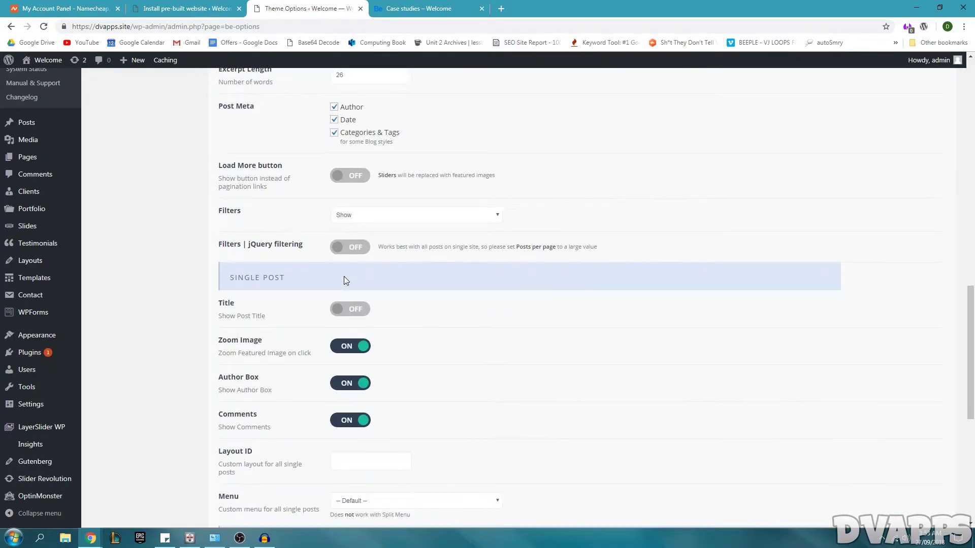
pyautogui.scroll(-3, 305, 415)
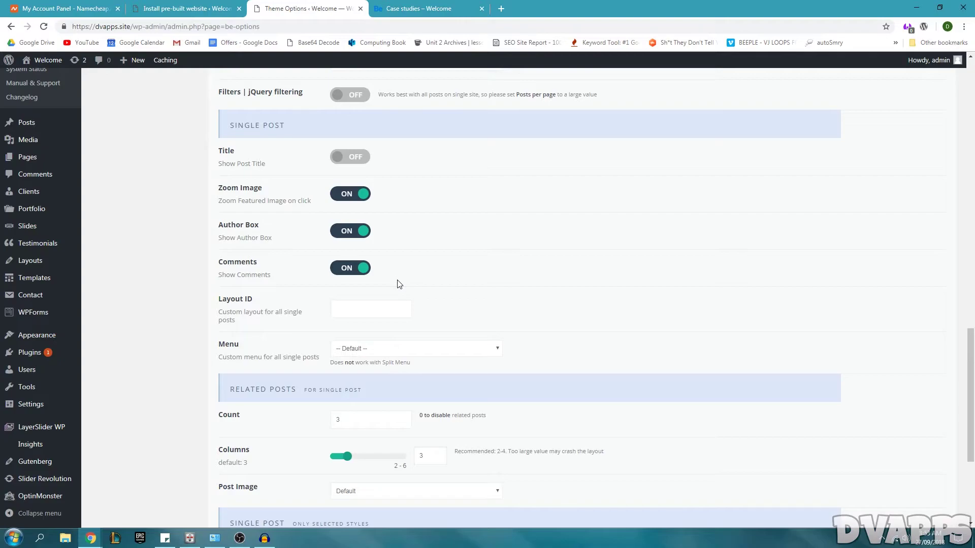
pyautogui.click(341, 273)
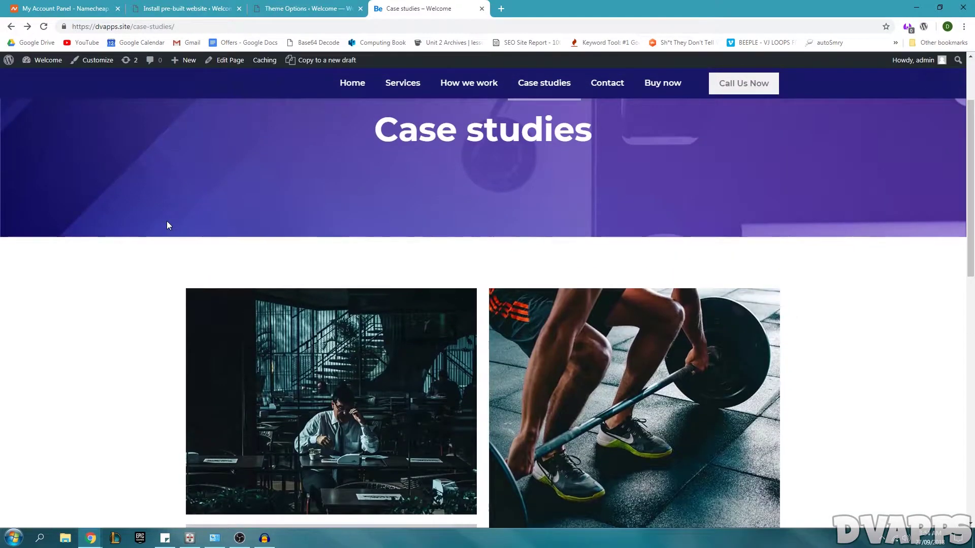
# Bring up the Shop options and look over products per page, layout and catalogue mode
pyautogui.scroll(-5, 166, 221)
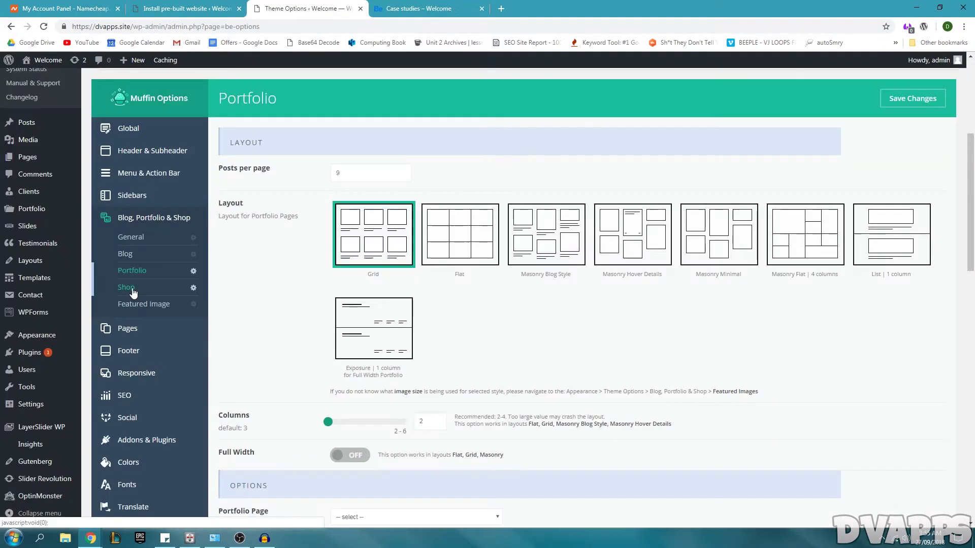
pyautogui.click(132, 289)
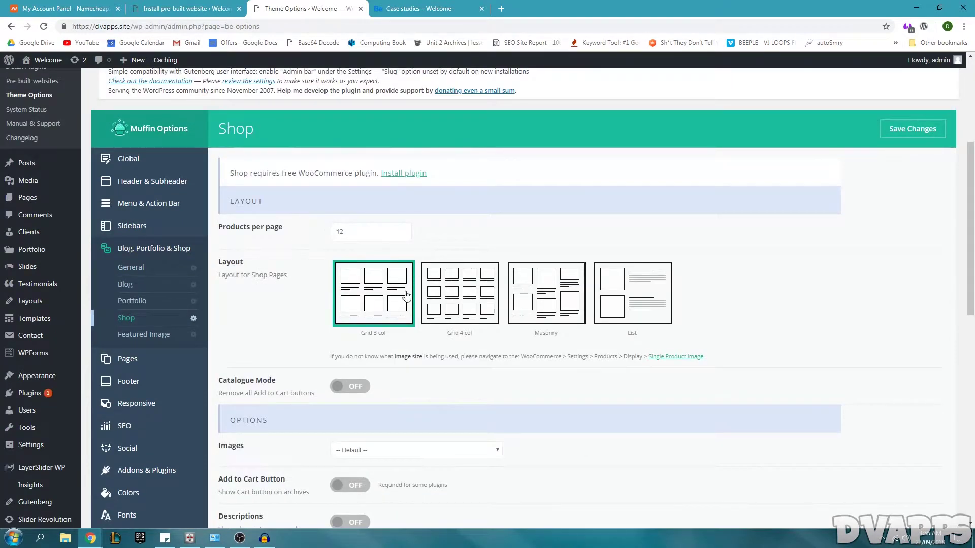
pyautogui.scroll(-3, 364, 233)
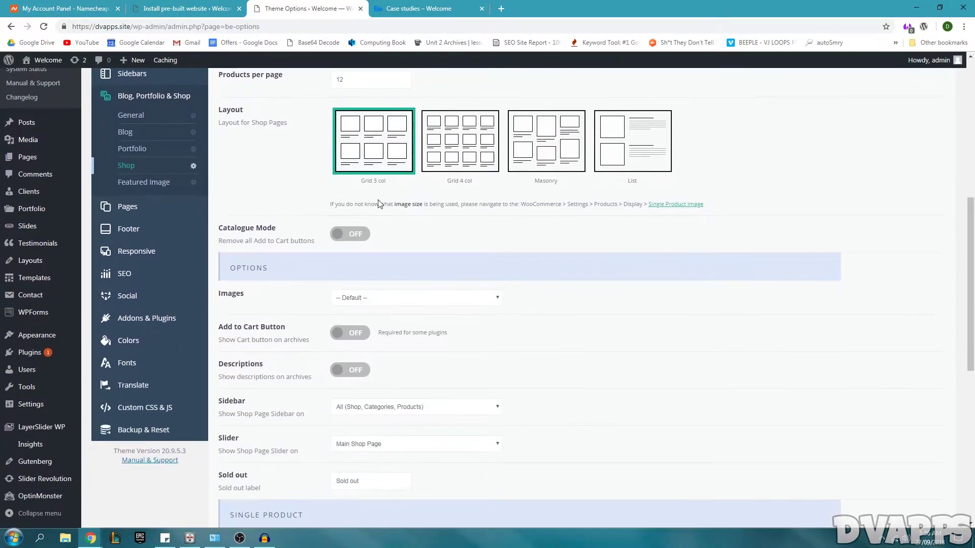
pyautogui.scroll(-2, 344, 336)
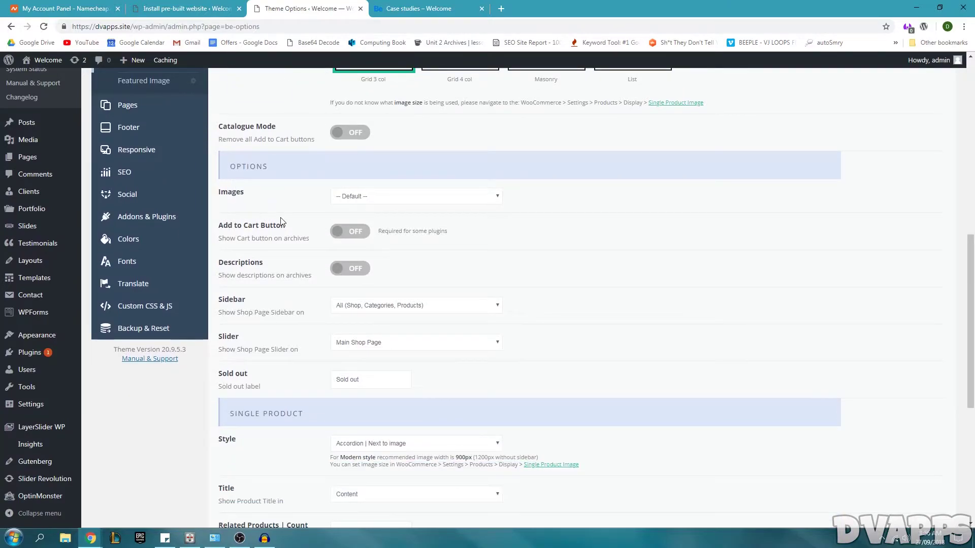
pyautogui.scroll(4, 280, 217)
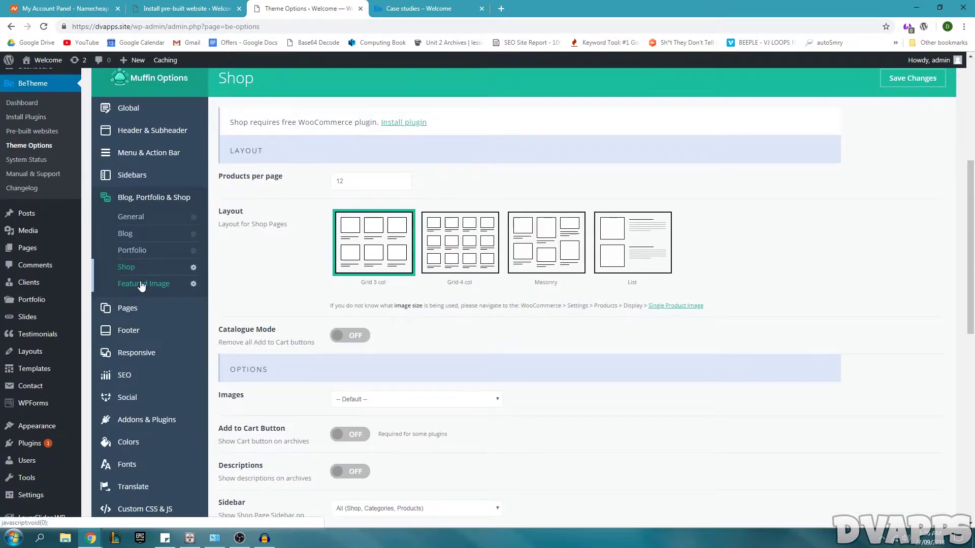
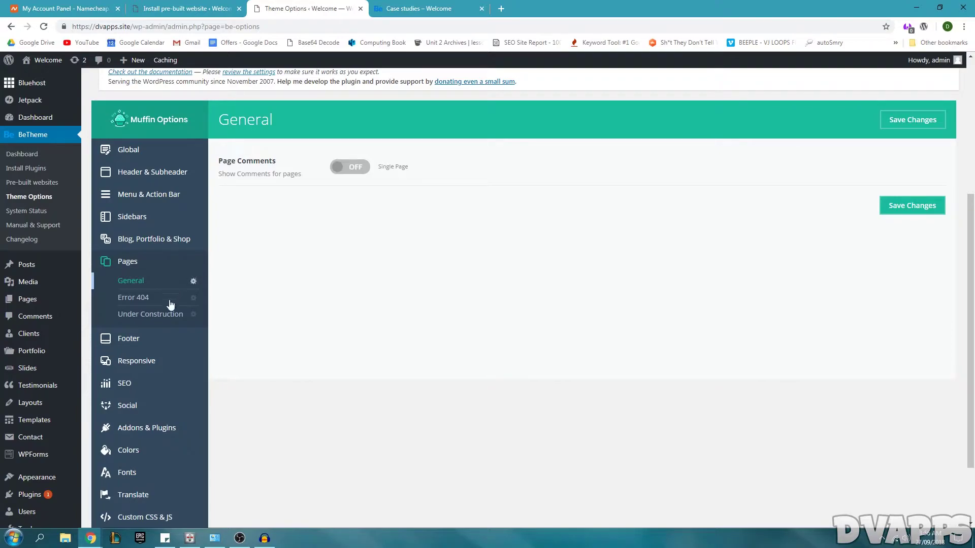
# Preview the live Error 404 page, then bring up the Under Construction page settings
pyautogui.click(162, 300)
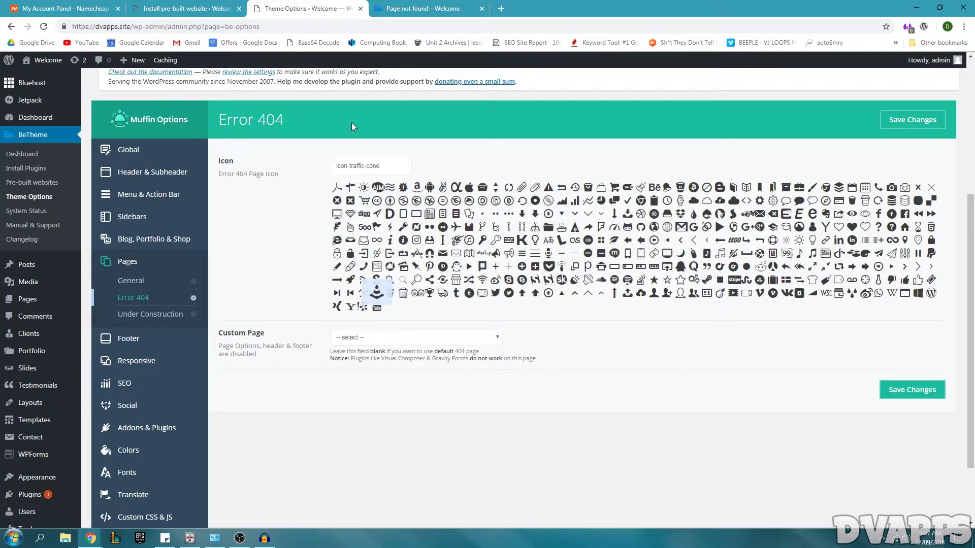
pyautogui.click(427, 8)
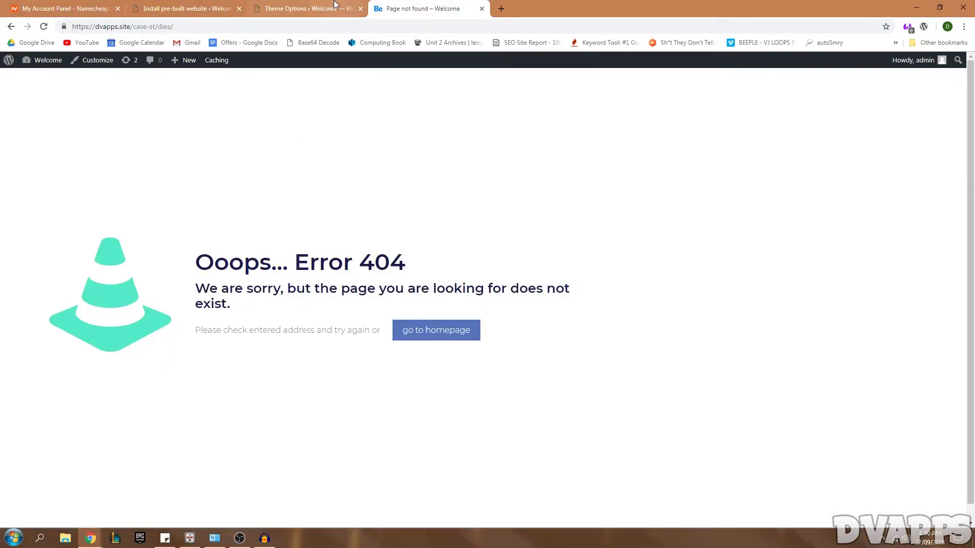
pyautogui.click(335, 7)
pyautogui.click(130, 315)
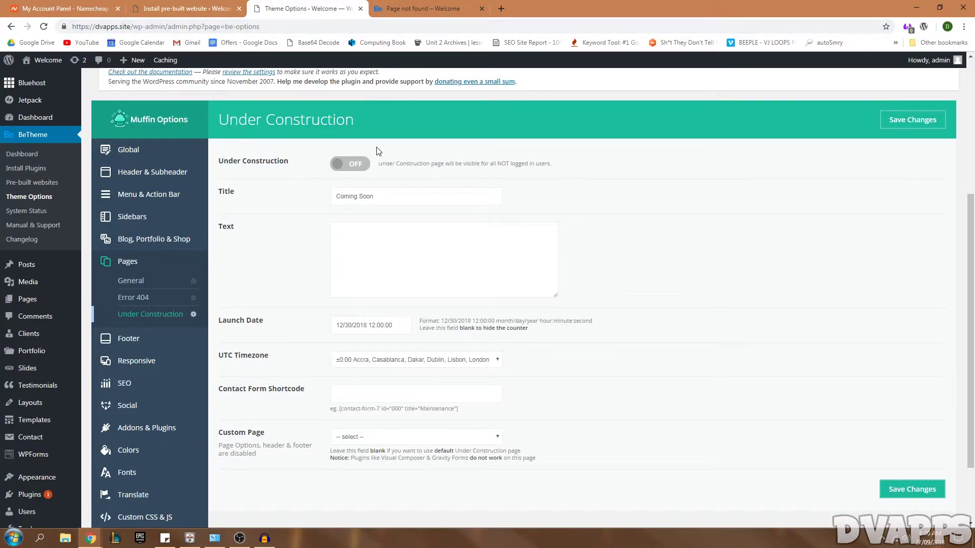
# Turn on Under Construction mode with the message 'This website is currently under construction.'
pyautogui.click(351, 164)
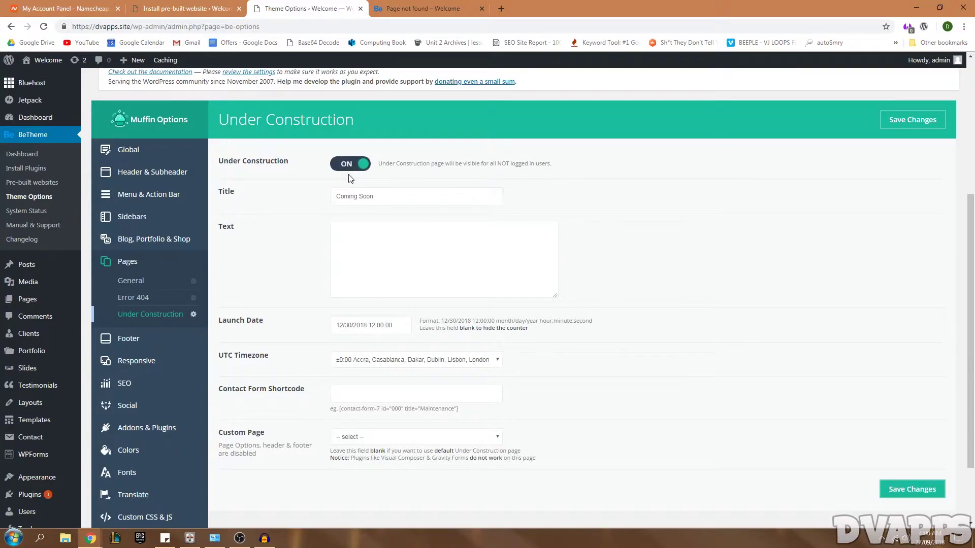
pyautogui.click(392, 242)
pyautogui.write('This website is currently under construction.')
# Clear the Launch Date so no countdown shows, then move to the Footer options
pyautogui.scroll(-1, 397, 278)
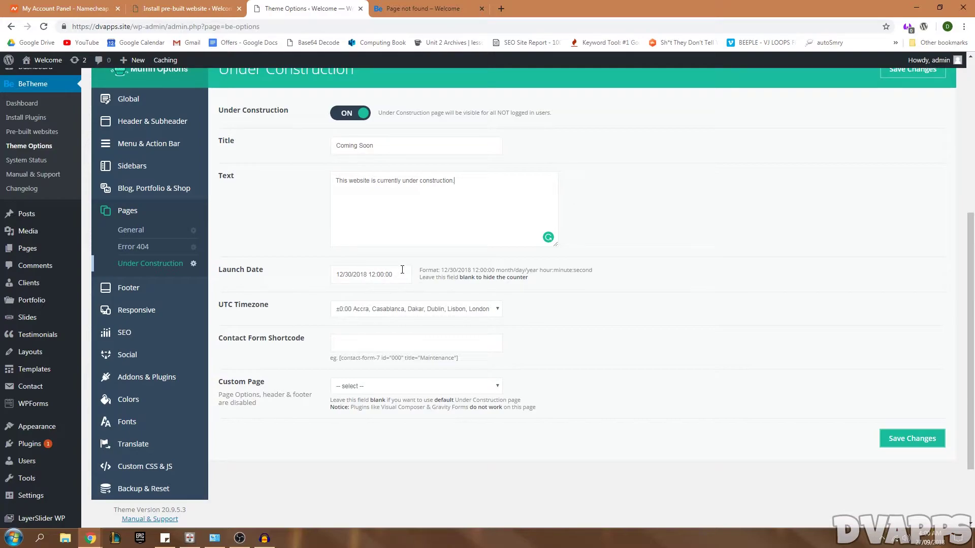
pyautogui.moveTo(392, 274); pyautogui.dragTo(319, 274)
pyautogui.press('BackSpace')
pyautogui.scroll(1, 399, 261)
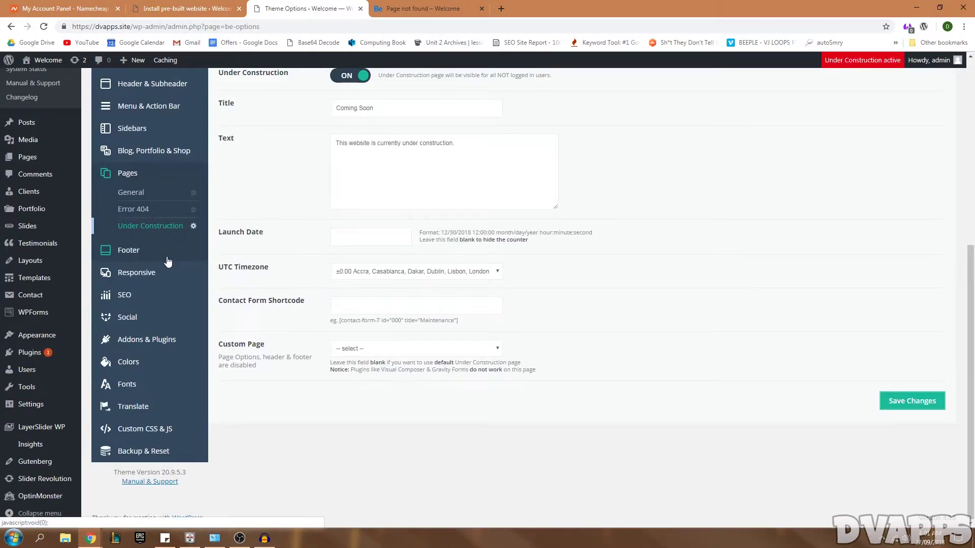
pyautogui.click(168, 260)
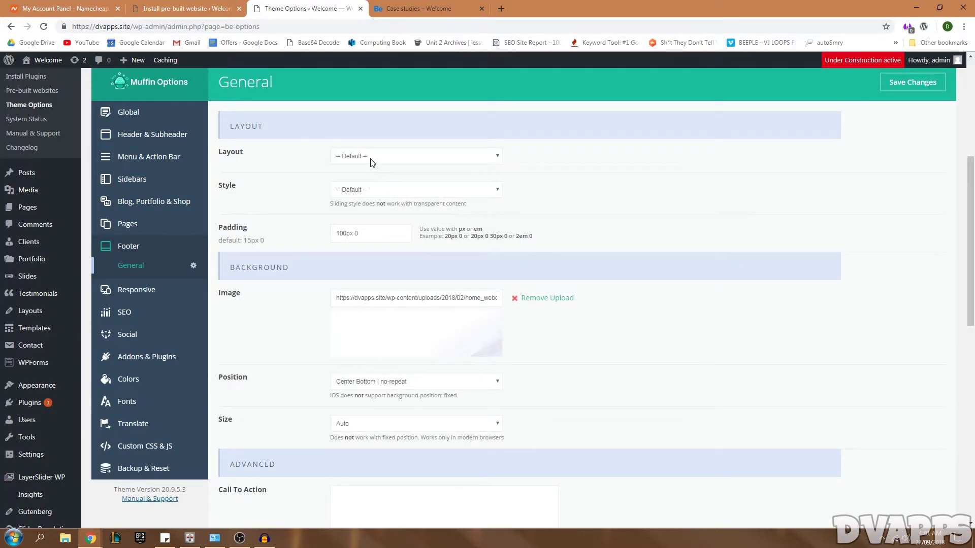
# Set the footer layout to 1/3 1/3 1/3, comparing with the live site's footer
pyautogui.click(371, 157)
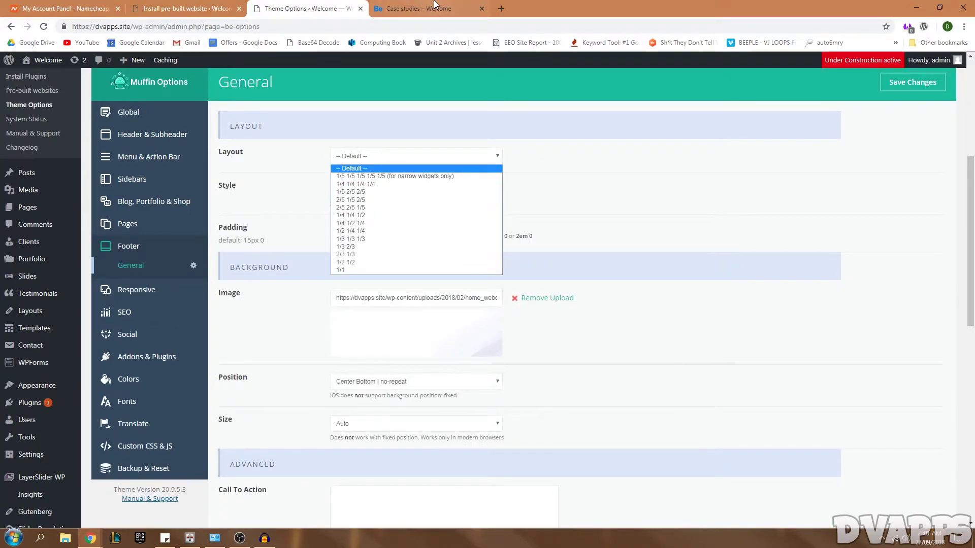
pyautogui.hotkey('ctrl', 'Tab')
pyautogui.click(330, 8)
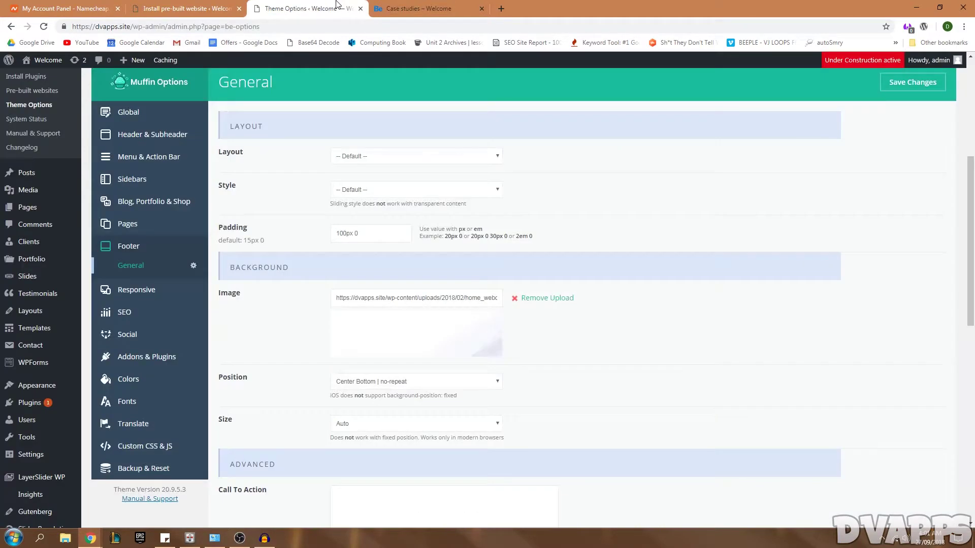
pyautogui.click(362, 154)
pyautogui.click(382, 239)
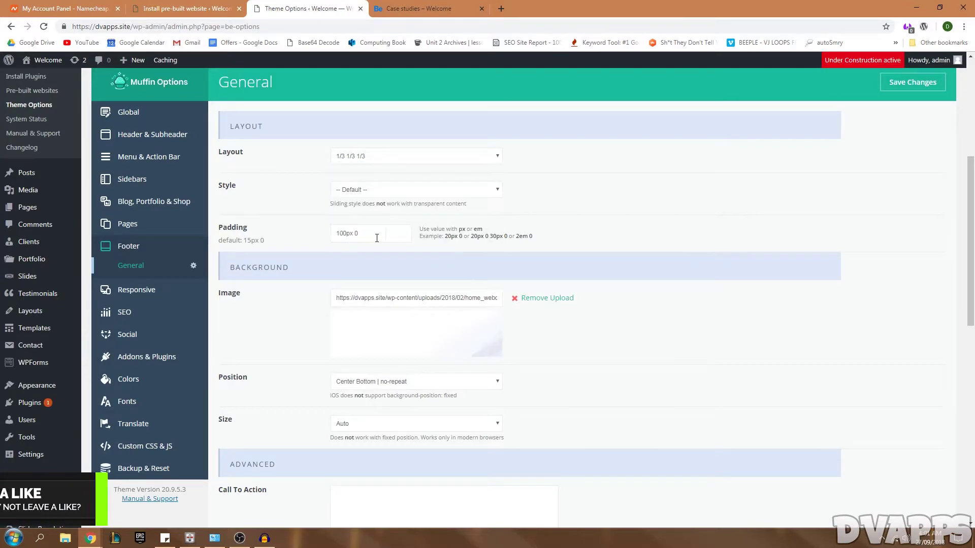
pyautogui.hotkey('ctrl', 'Tab')
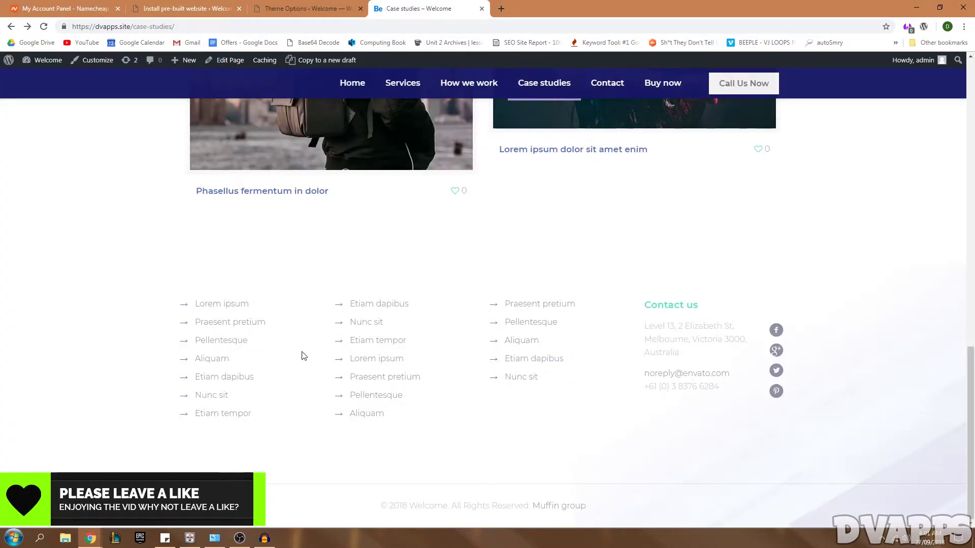
pyautogui.hotkey('ctrl', 'shift', 'Tab')
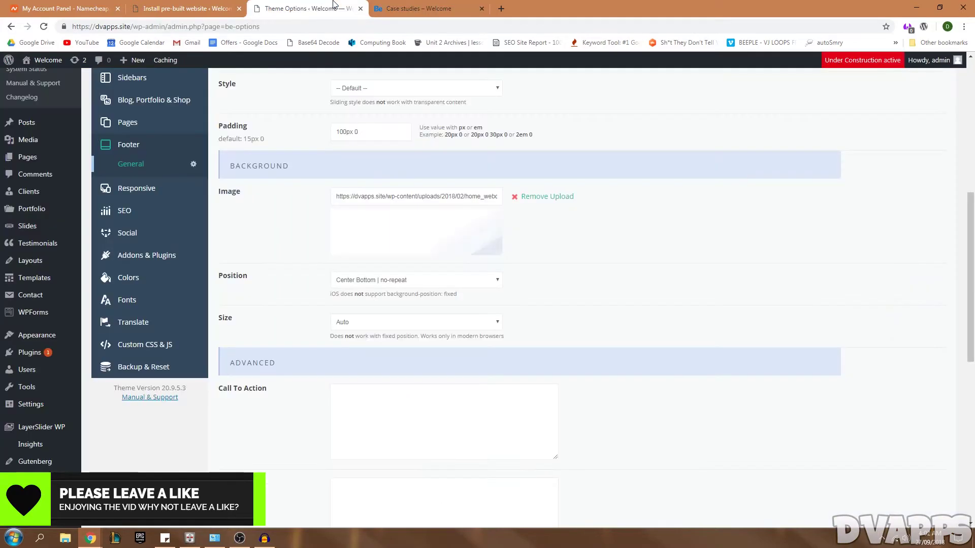
pyautogui.hotkey('ctrl', 'Tab')
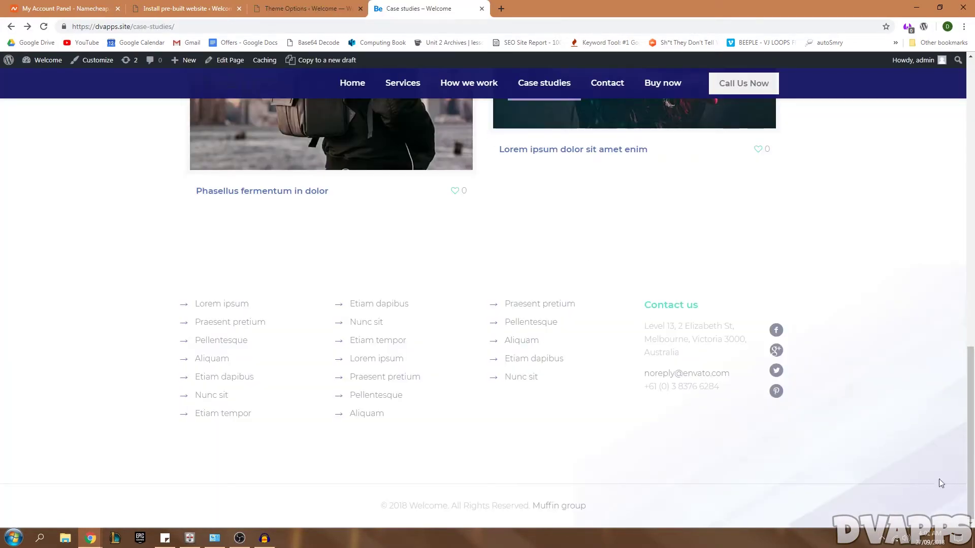
pyautogui.click(330, 5)
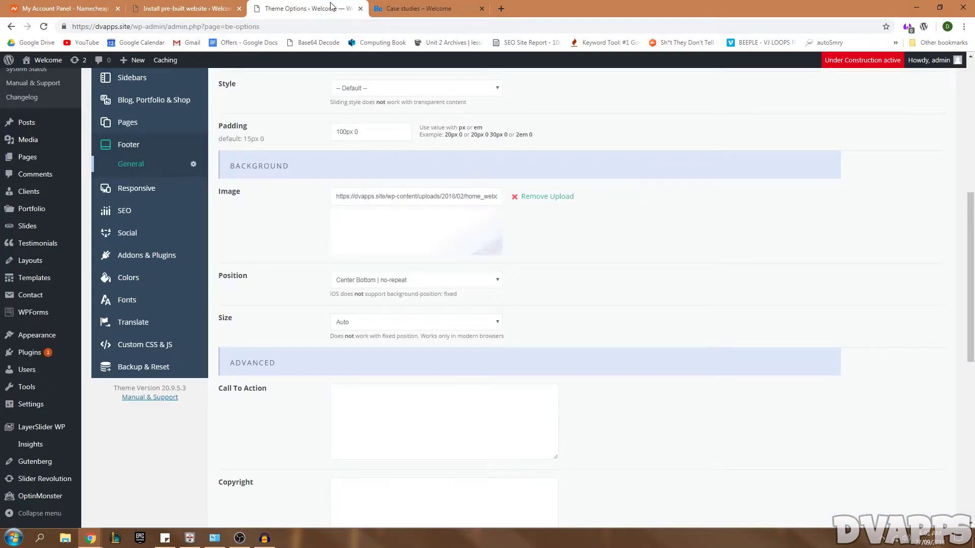
pyautogui.scroll(-5, 359, 244)
# Copy the live site's copyright line into the Copyright field and change it to DvApps
pyautogui.click(333, 237)
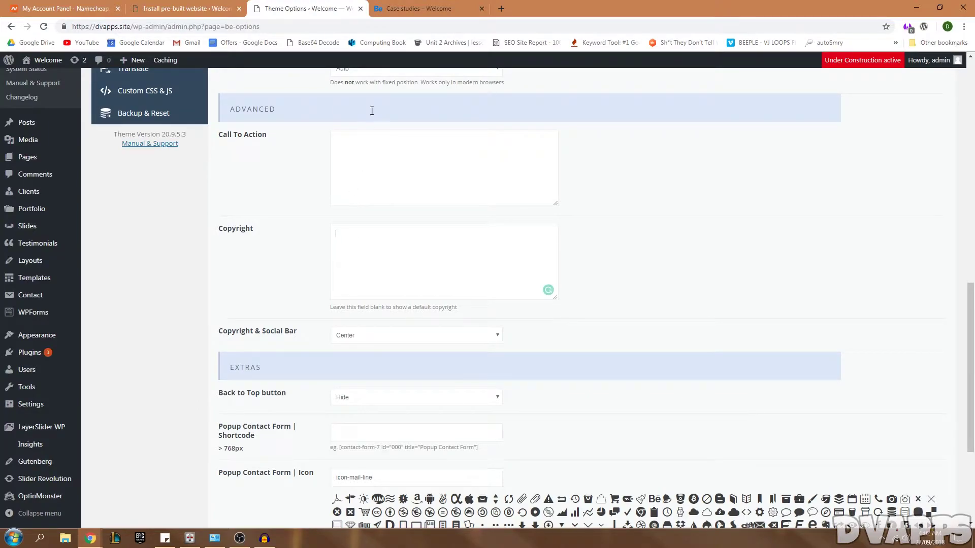
pyautogui.hotkey('ctrl', 'Tab')
pyautogui.moveTo(386, 505); pyautogui.dragTo(625, 510)
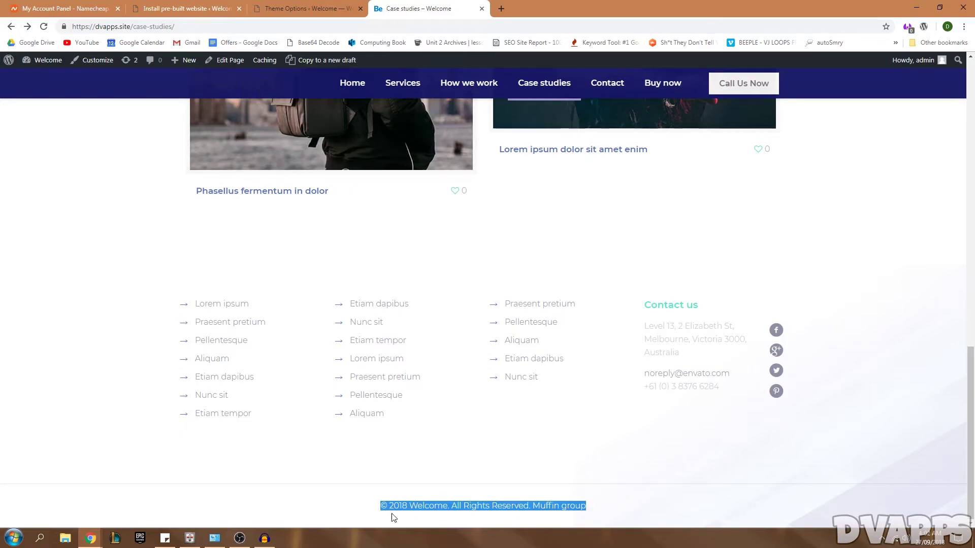
pyautogui.hotkey('ctrl', 'c')
pyautogui.hotkey('ctrl', 'shift', 'Tab')
pyautogui.hotkey('ctrl', 'v')
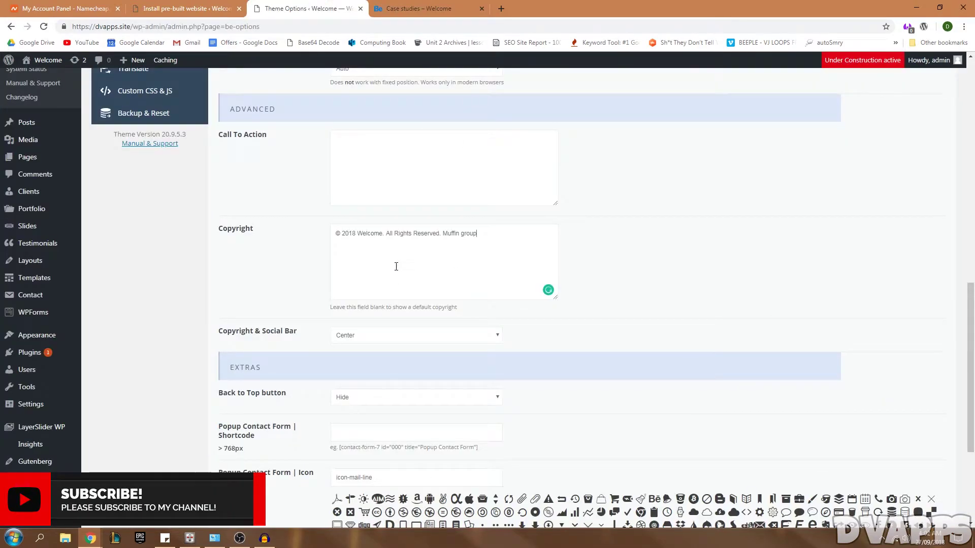
pyautogui.click(383, 233)
pyautogui.press('BackSpace')
pyautogui.press('BackSpace')
pyautogui.press('BackSpace')
pyautogui.press('BackSpace')
pyautogui.press('BackSpace')
pyautogui.press('BackSpace')
pyautogui.press('BackSpace')
pyautogui.press('BackSpace')
pyautogui.write('Dv')
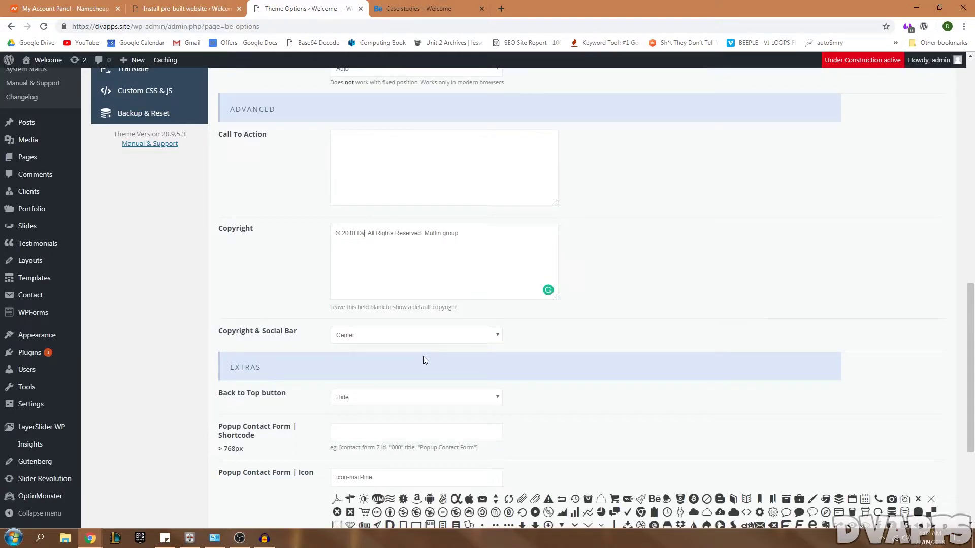
pyautogui.write('Apps')
pyautogui.press('BackSpace')
pyautogui.press('BackSpace')
pyautogui.press('BackSpace')
pyautogui.press('BackSpace')
pyautogui.press('BackSpace')
pyautogui.press('BackSpace')
pyautogui.press('BackSpace')
pyautogui.press('BackSpace')
pyautogui.press('BackSpace')
pyautogui.press('BackSpace')
pyautogui.press('BackSpace')
pyautogui.press('BackSpace')
pyautogui.press('BackSpace')
# Keep Center alignment and set Back to Top to 'Default | in Copyright area'
pyautogui.click(414, 342)
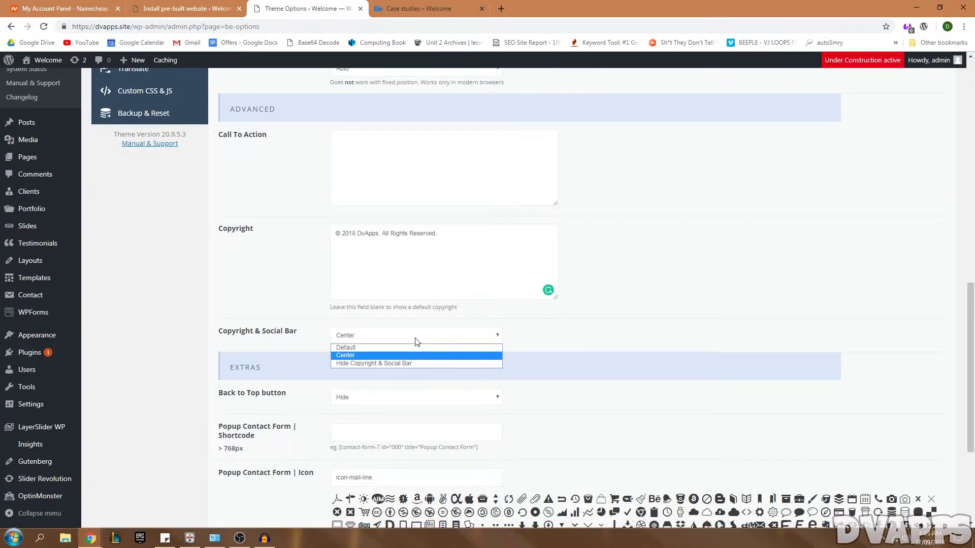
pyautogui.click(415, 341)
pyautogui.scroll(-3, 414, 341)
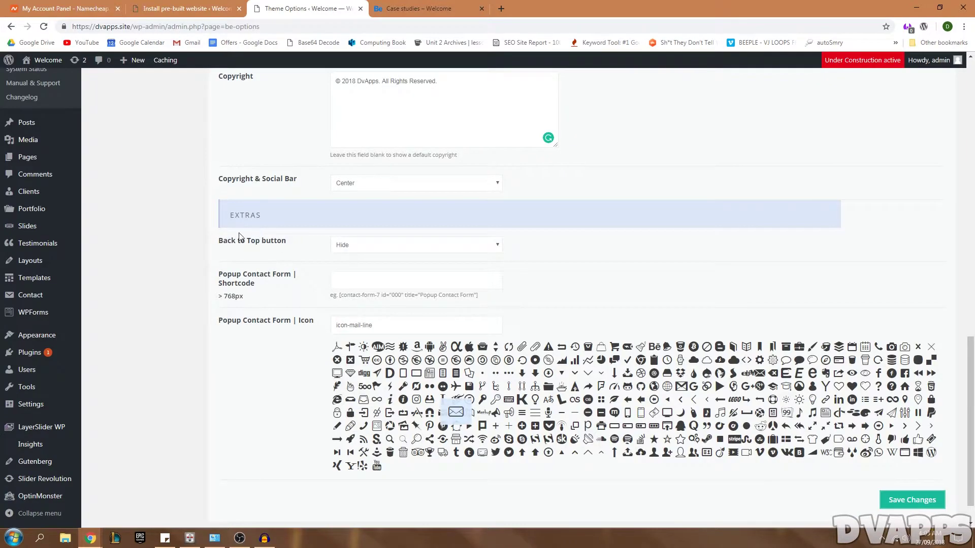
pyautogui.click(421, 7)
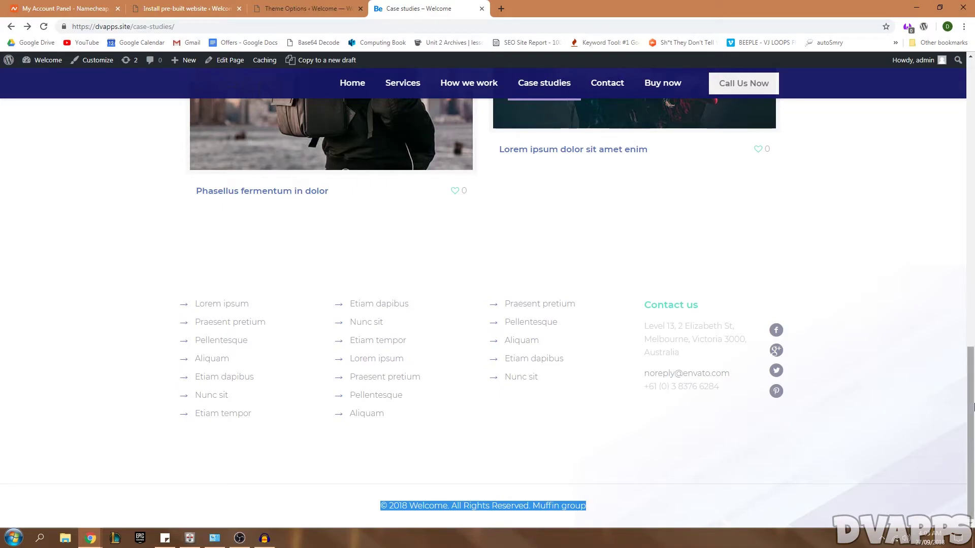
pyautogui.click(304, 7)
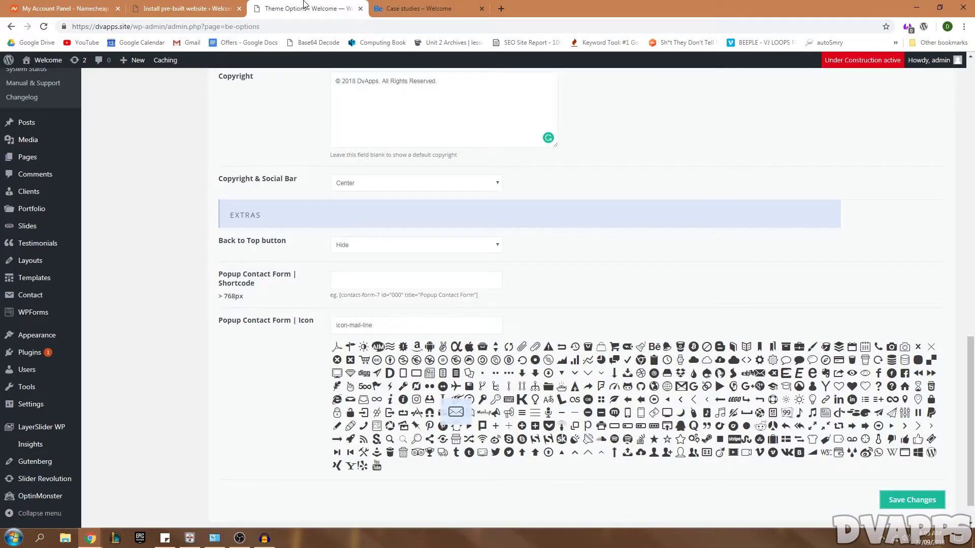
pyautogui.click(355, 244)
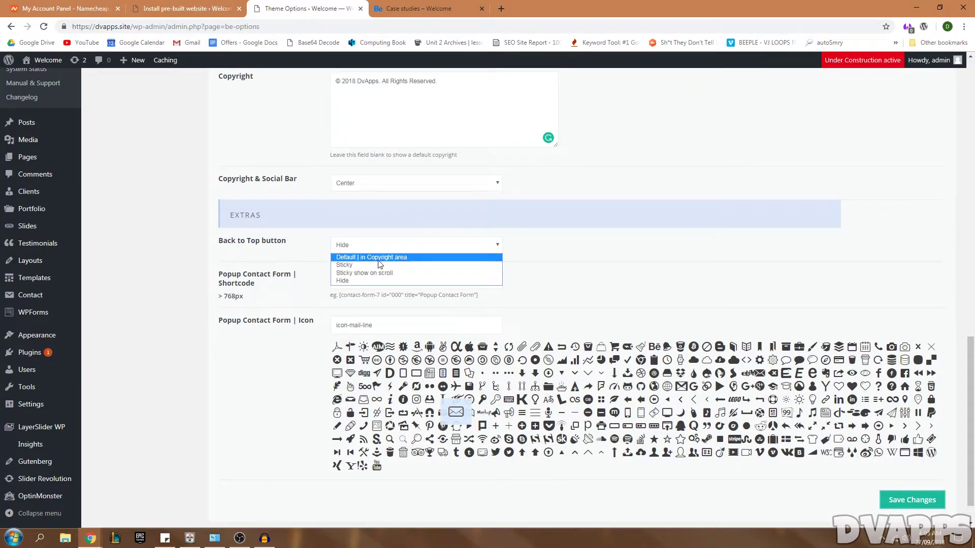
pyautogui.click(400, 258)
pyautogui.click(417, 8)
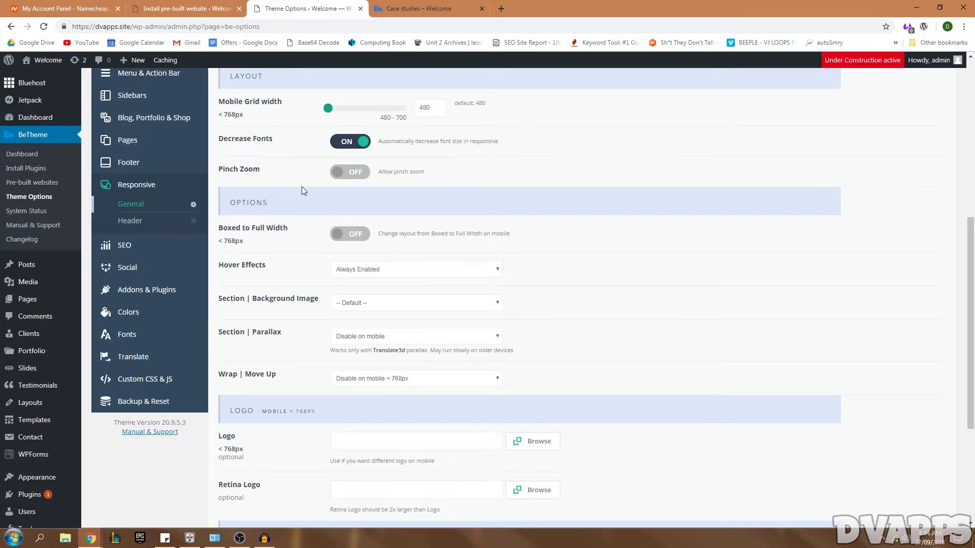
# Switch 'Use built-in fields' to OFF under the SEO settings
pyautogui.scroll(-3, 302, 186)
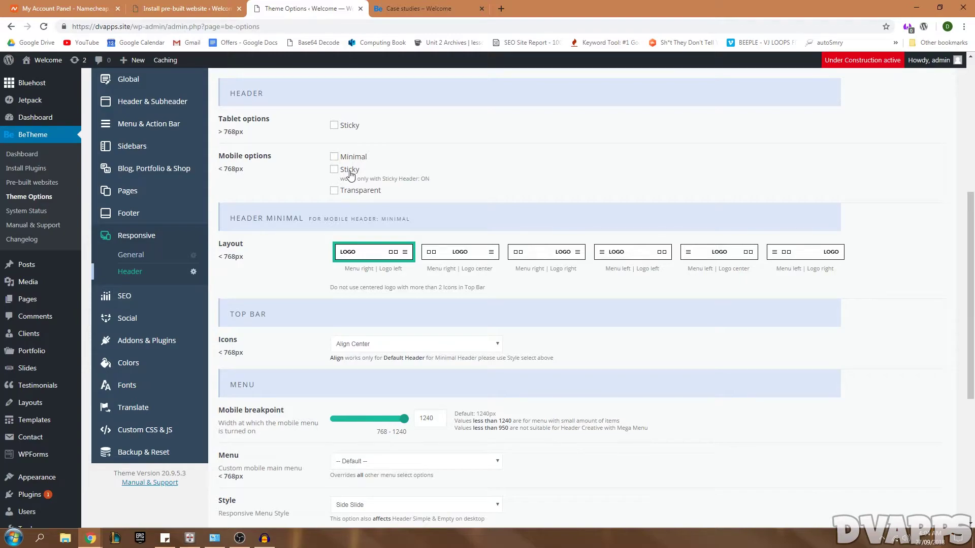
pyautogui.scroll(-1, 147, 278)
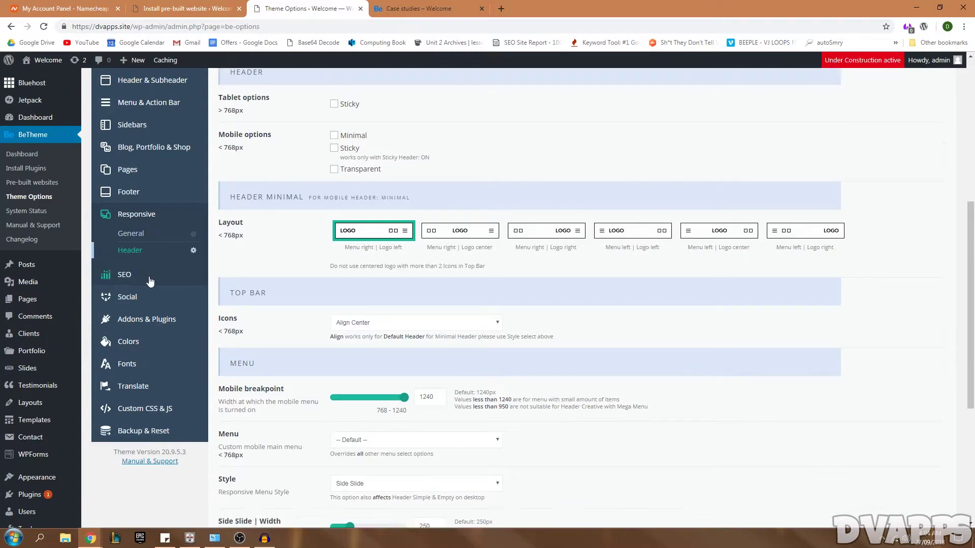
pyautogui.click(150, 280)
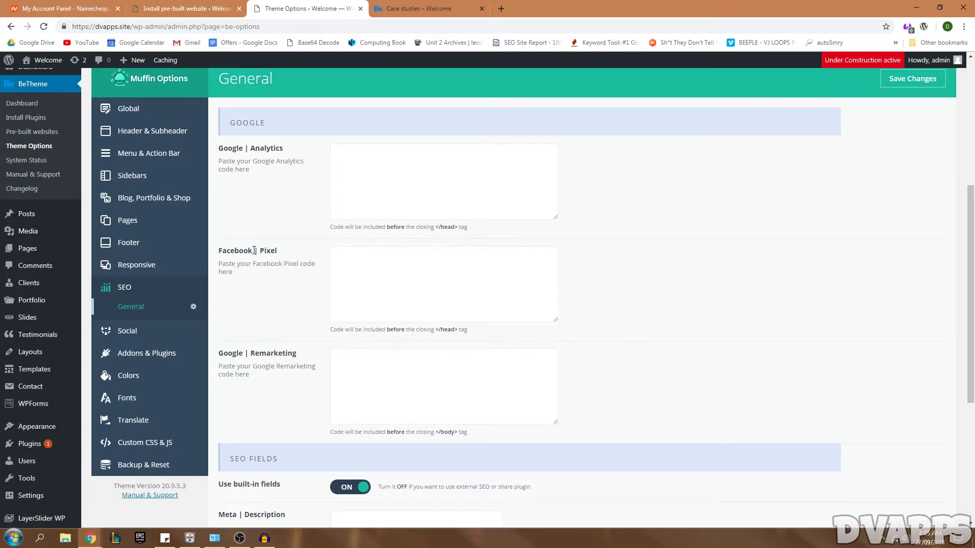
pyautogui.scroll(-1, 297, 248)
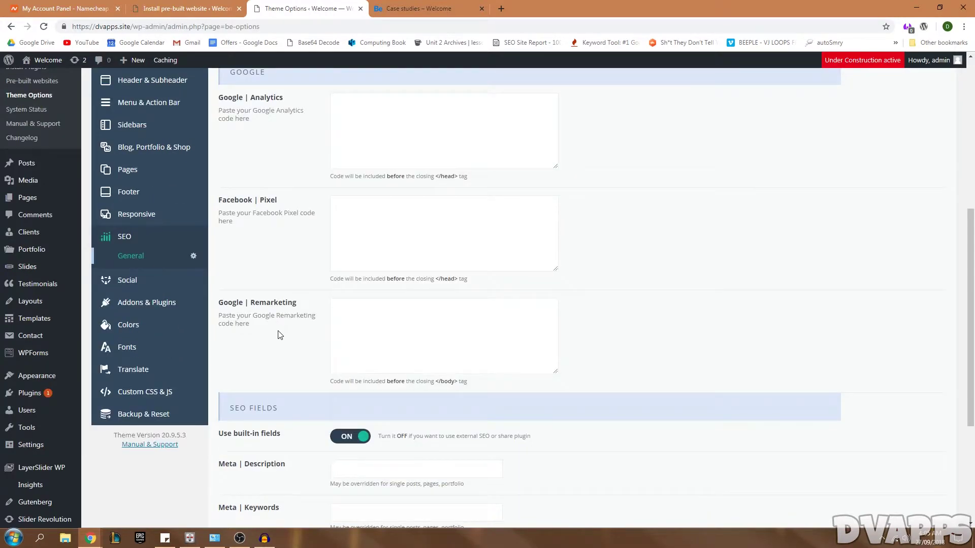
pyautogui.scroll(-3, 330, 326)
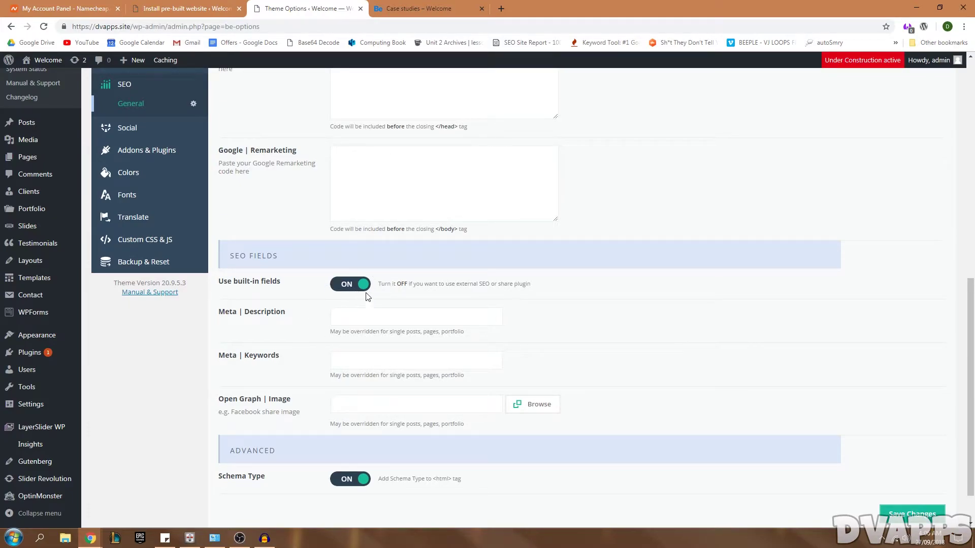
pyautogui.scroll(-1, 389, 293)
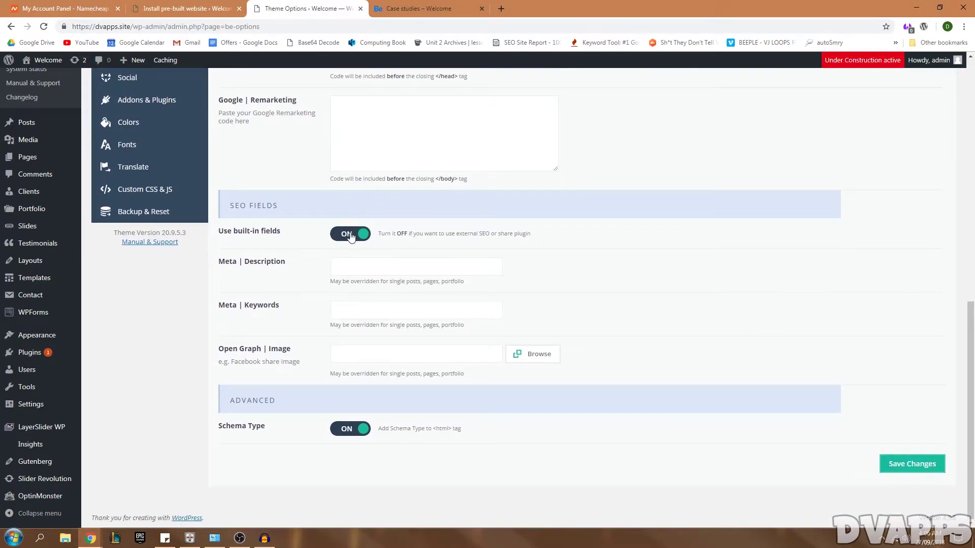
pyautogui.click(342, 232)
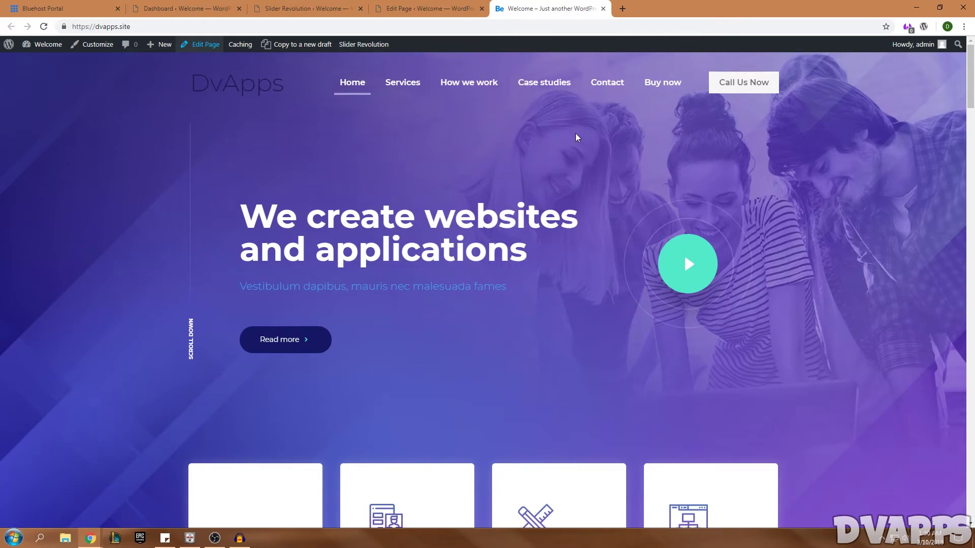
# Go from the live homepage to the Slider Revolution page listing the Home Webdeveloper slider
pyautogui.scroll(-5, 472, 162)
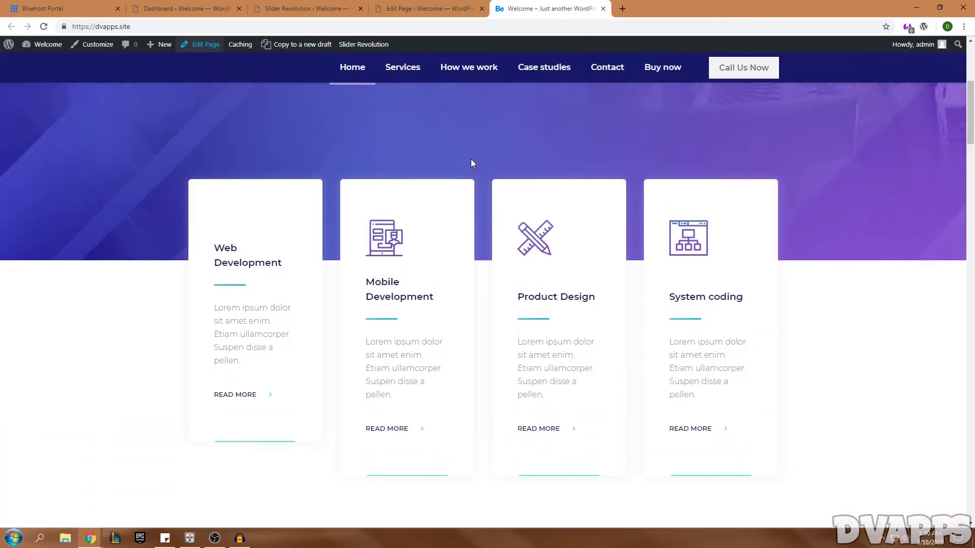
pyautogui.scroll(5, 471, 161)
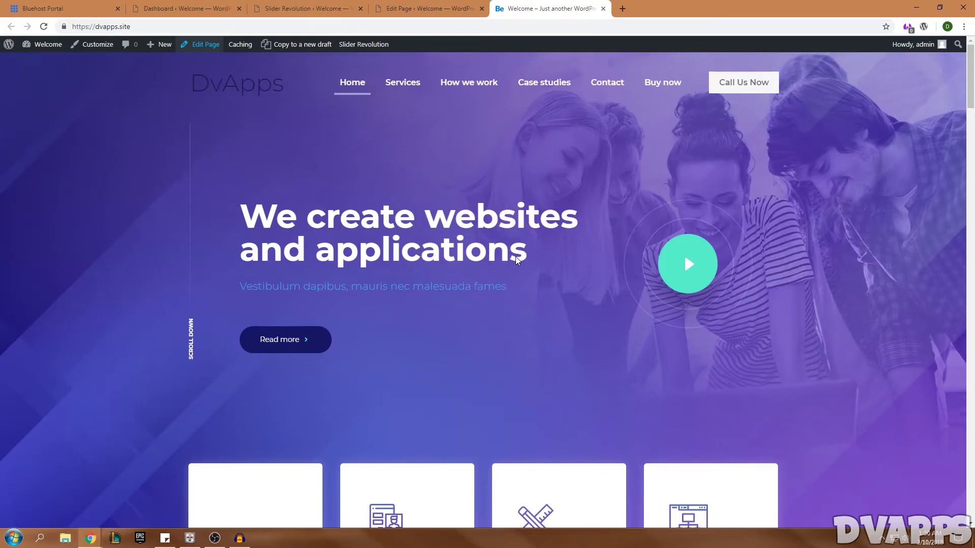
pyautogui.click(189, 9)
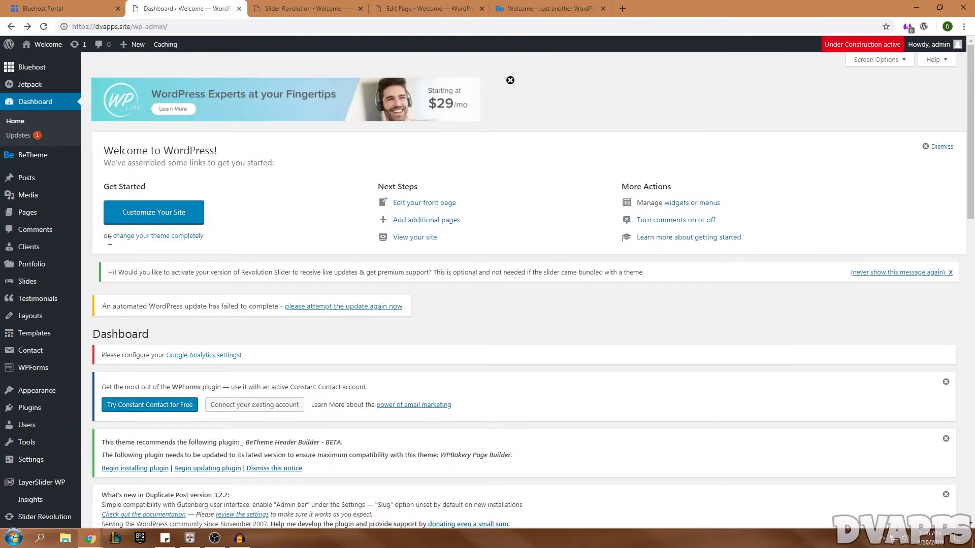
pyautogui.moveTo(55, 521)
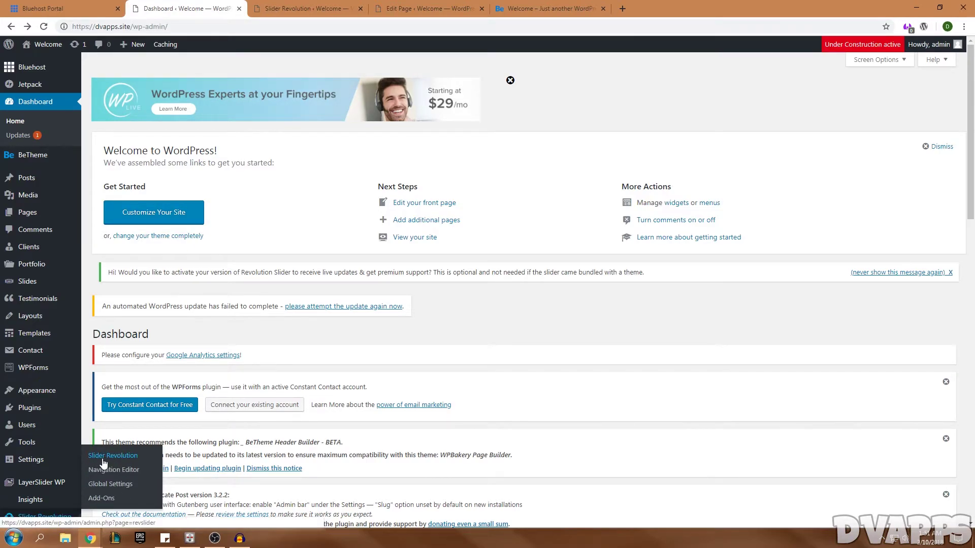
pyautogui.hotkey('ctrl', 'Tab')
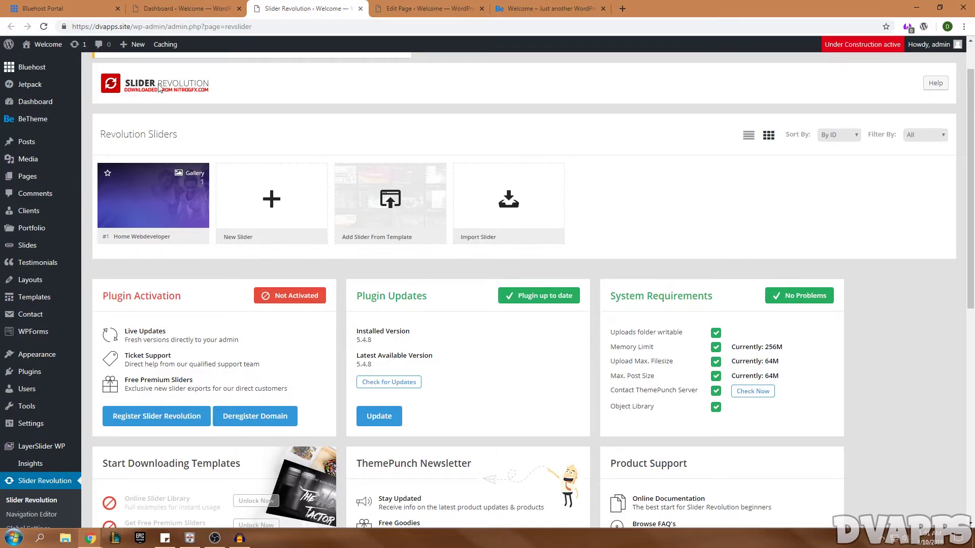
pyautogui.moveTo(151, 205)
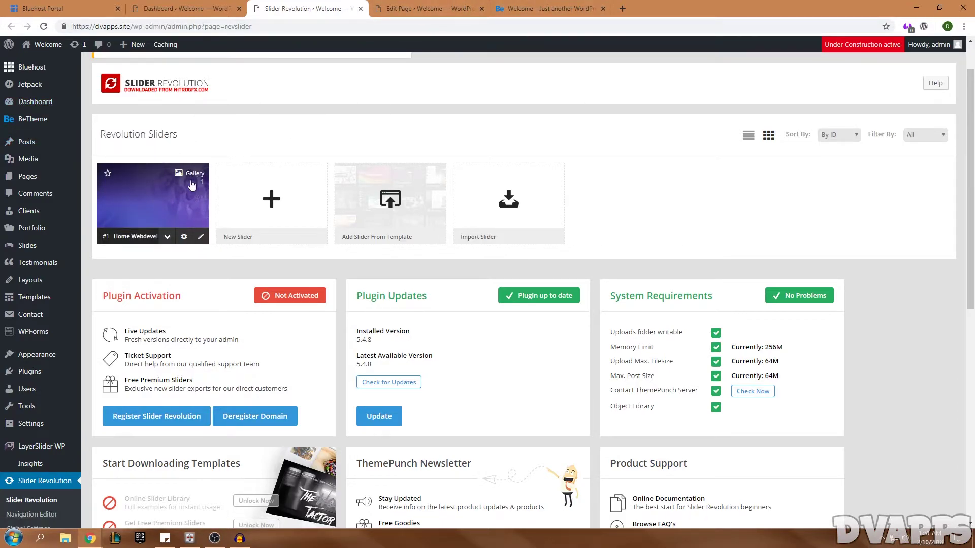
# Open the Home Webdeveloper slider and replace the hero heading with 'We Are A Creative Company Which creates Websites'
pyautogui.click(201, 237)
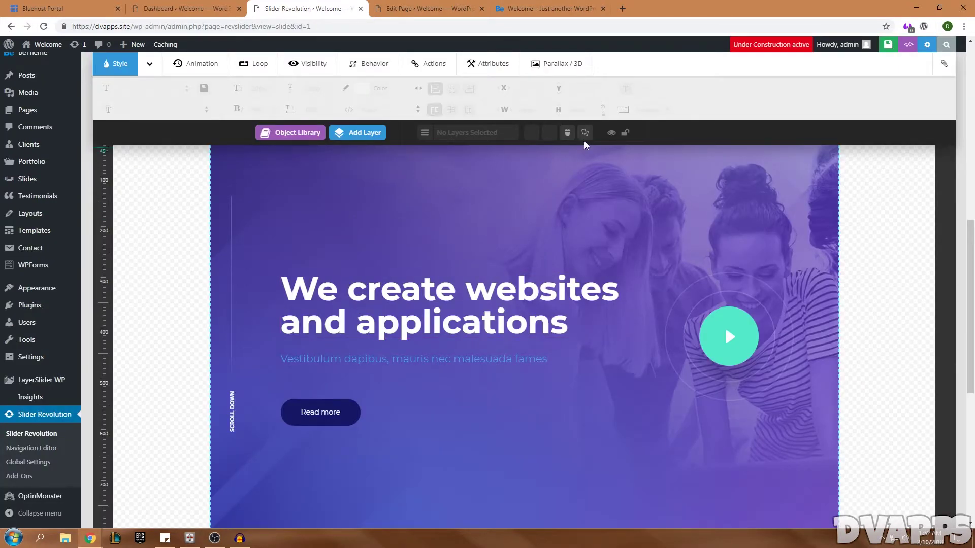
pyautogui.doubleClick(420, 301)
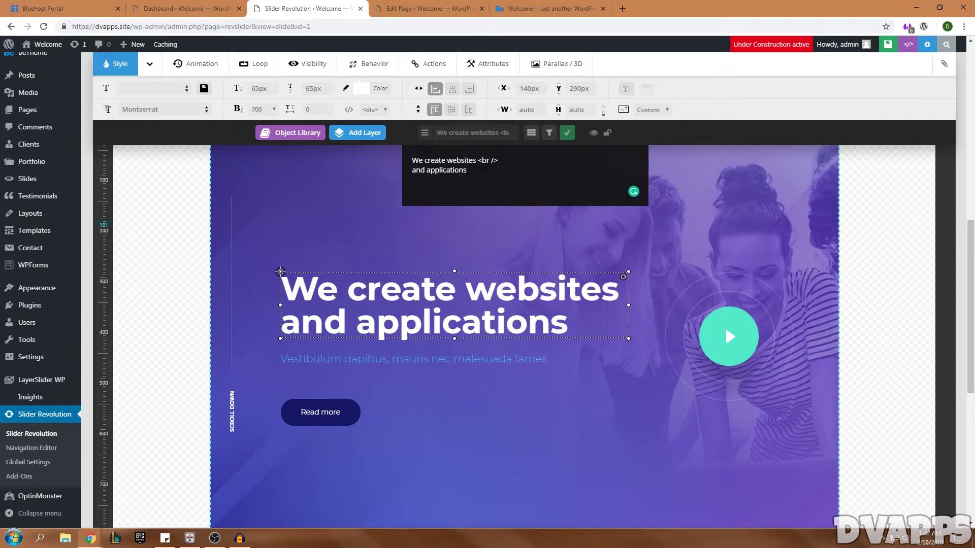
pyautogui.hotkey('ctrl', 'a')
pyautogui.write('We A')
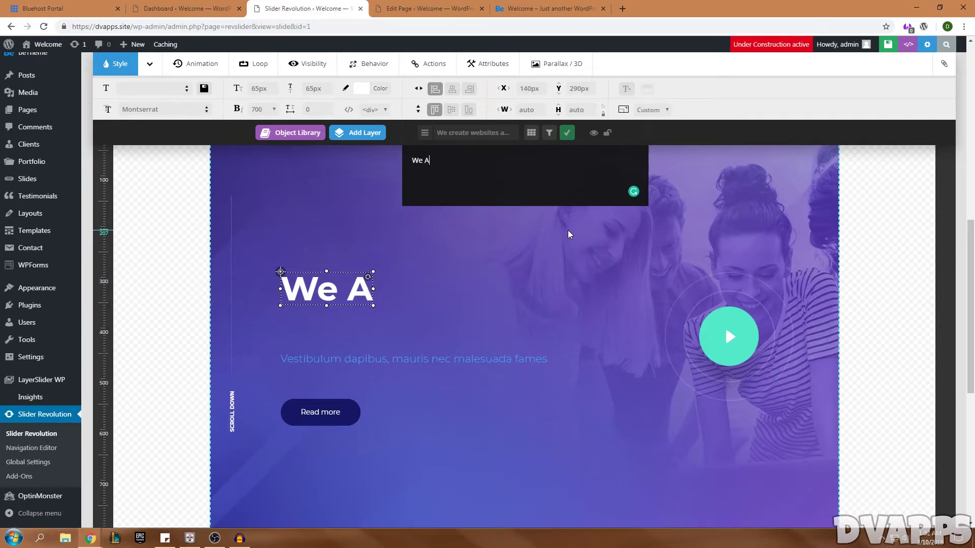
pyautogui.write('re A C')
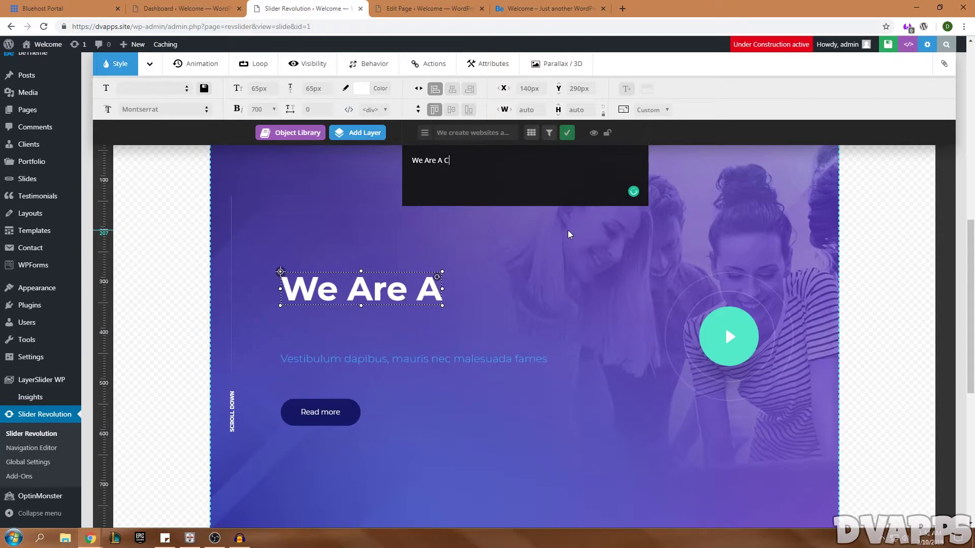
pyautogui.write('reative')
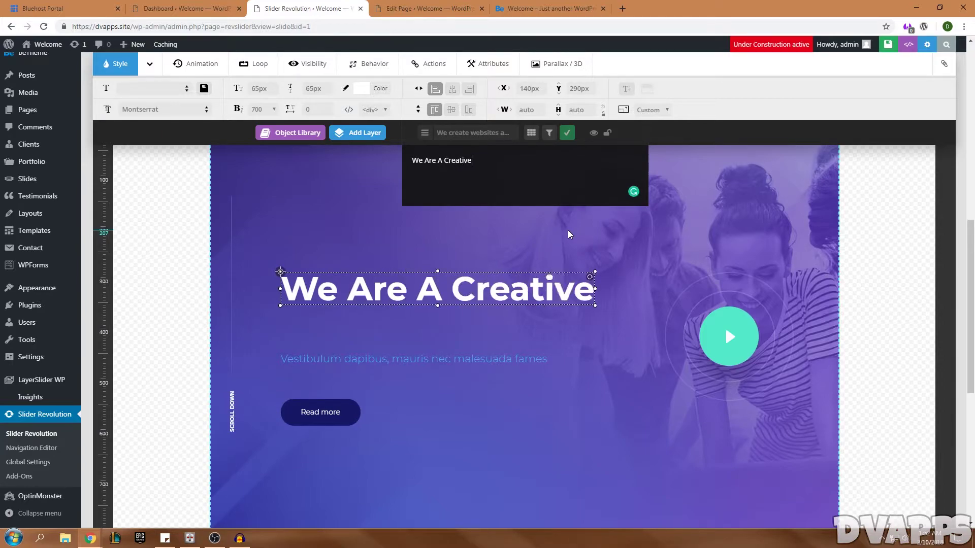
pyautogui.write(' Company Whi')
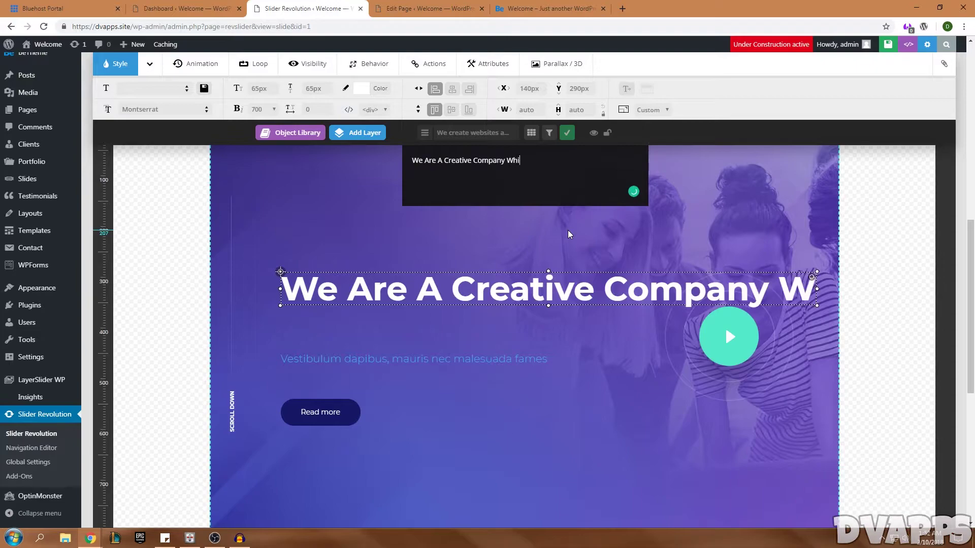
pyautogui.write('ch creates Websites')
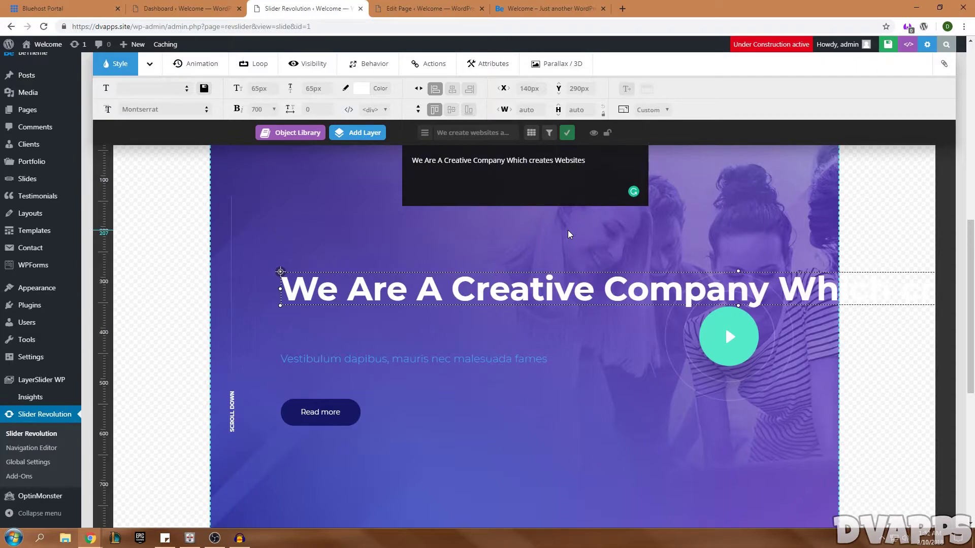
# Insert <br> line breaks and reword the heading to 'Company With A / Passion For' lines
pyautogui.click(473, 160)
pyautogui.write('<')
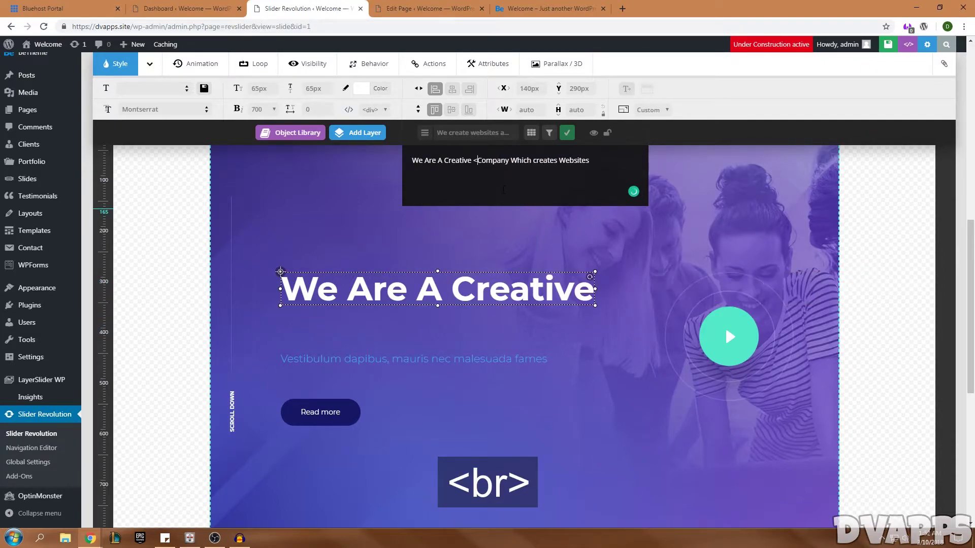
pyautogui.write('br>')
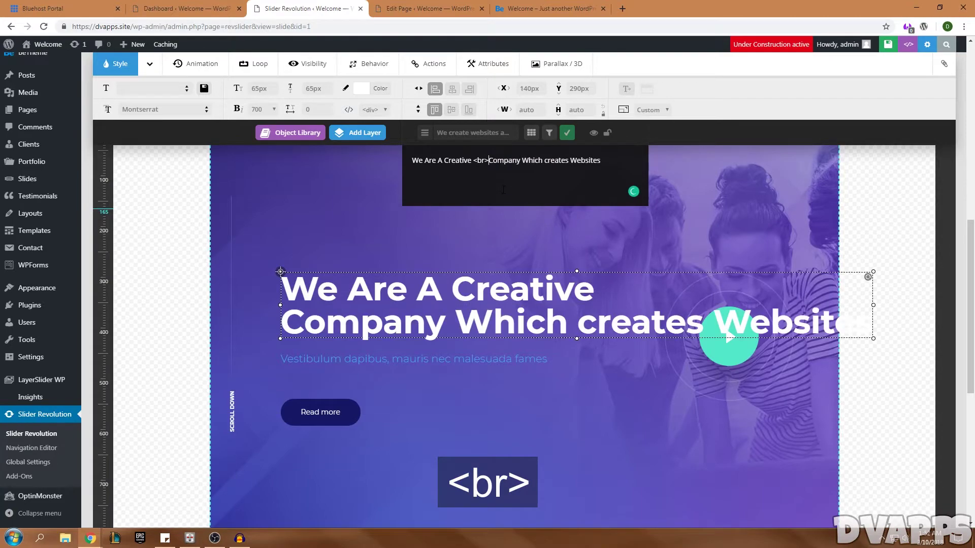
pyautogui.hotkey('ctrl', 'Right')
pyautogui.hotkey('ctrl', 'Right')
pyautogui.write('<br> C')
pyautogui.press('Delete')
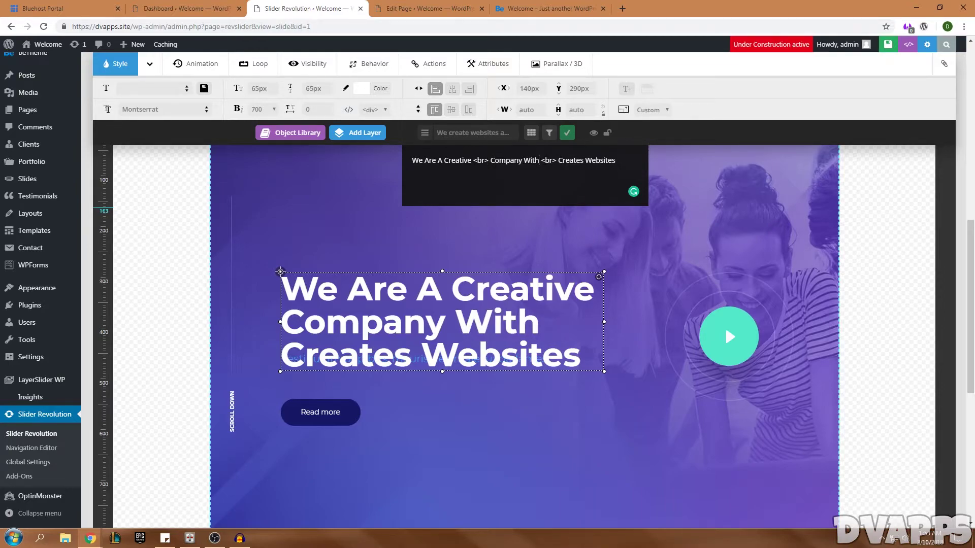
pyautogui.write('A')
pyautogui.press('Right')
pyautogui.press('Right')
pyautogui.press('Right')
pyautogui.press('Right')
pyautogui.press('Right')
pyautogui.press('Right')
pyautogui.write('Passion')
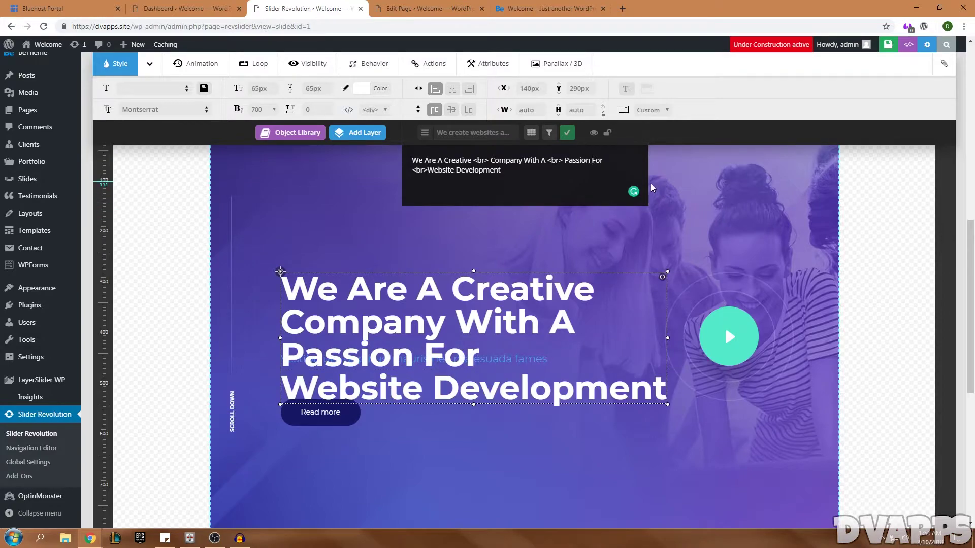
# Confirm the new heading text and reposition the Read more button on the slide
pyautogui.click(567, 134)
pyautogui.scroll(-2, 326, 316)
pyautogui.click(330, 314)
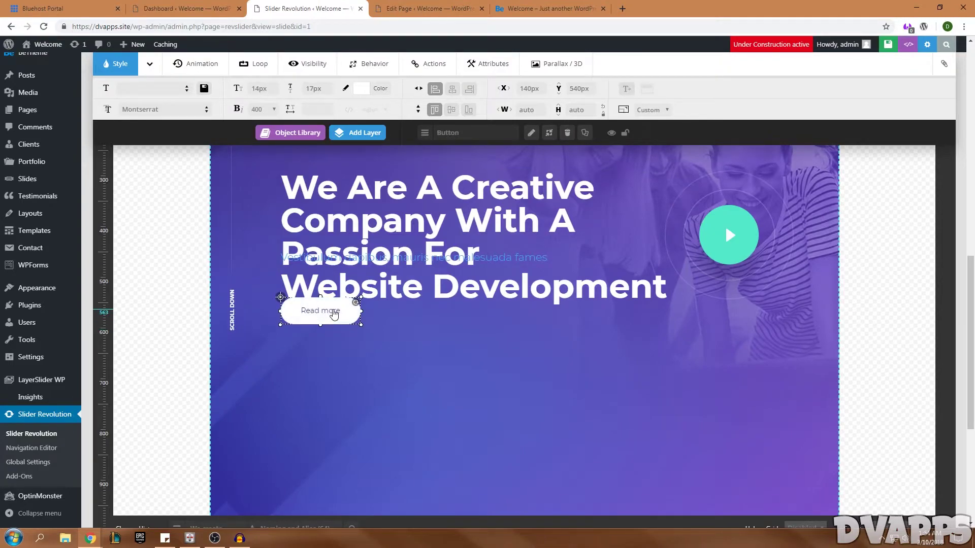
pyautogui.moveTo(334, 315); pyautogui.dragTo(343, 350)
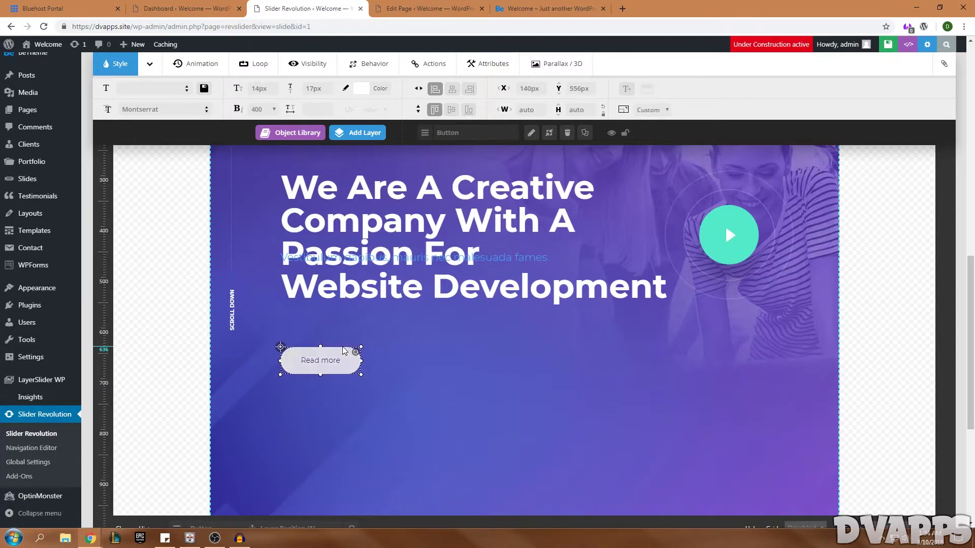
pyautogui.moveTo(344, 350); pyautogui.dragTo(343, 348)
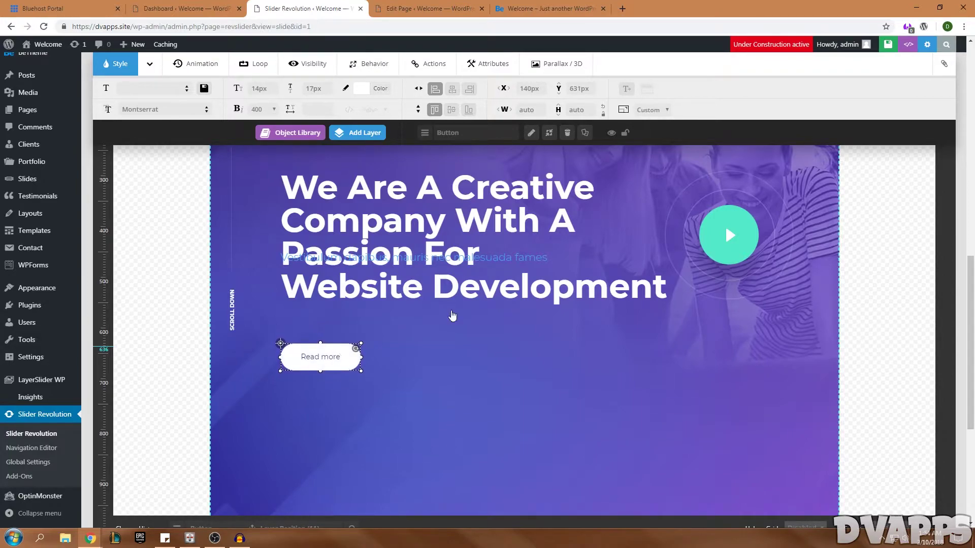
# Delete the 'Vestibulum dapibus' subtitle layer from the slide
pyautogui.moveTo(523, 258); pyautogui.dragTo(483, 368)
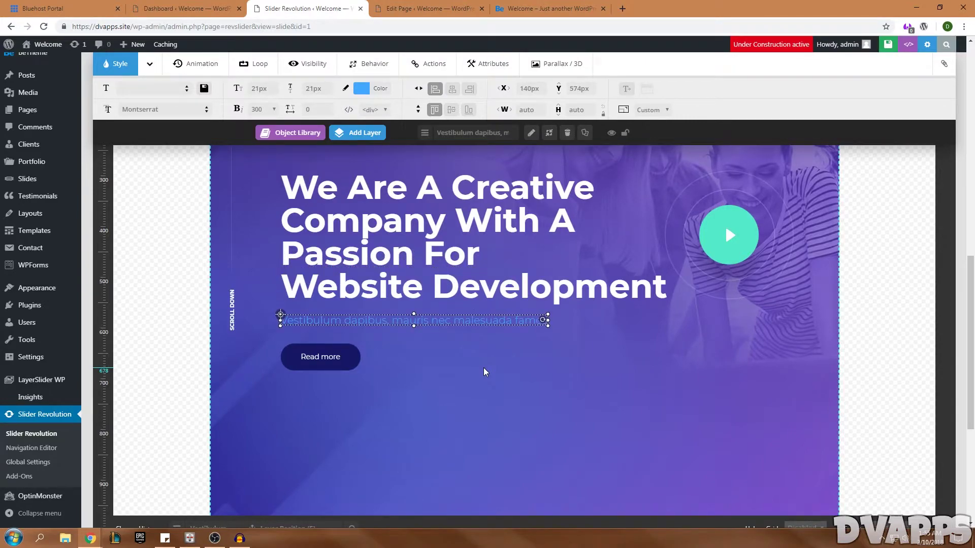
pyautogui.scroll(1, 483, 368)
pyautogui.doubleClick(396, 372)
pyautogui.click(453, 374)
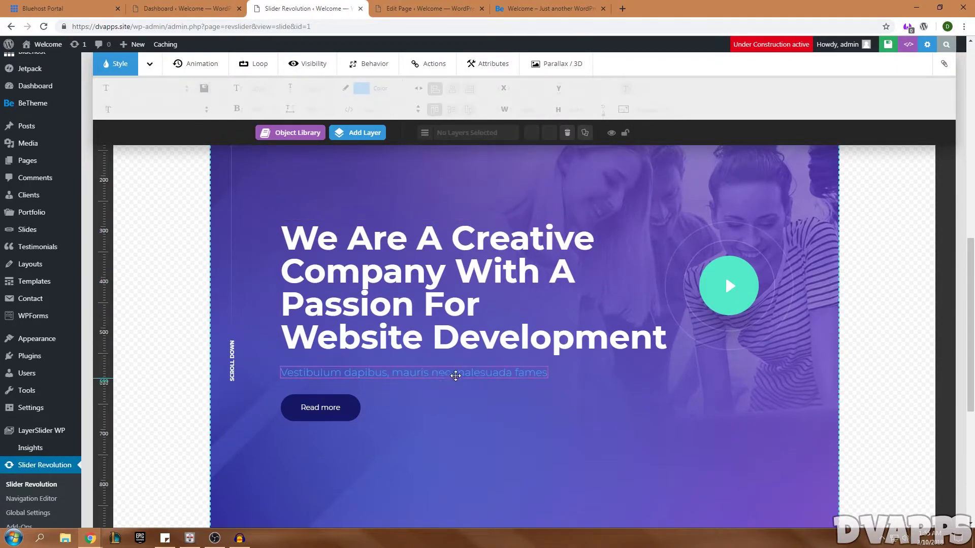
pyautogui.press('Delete')
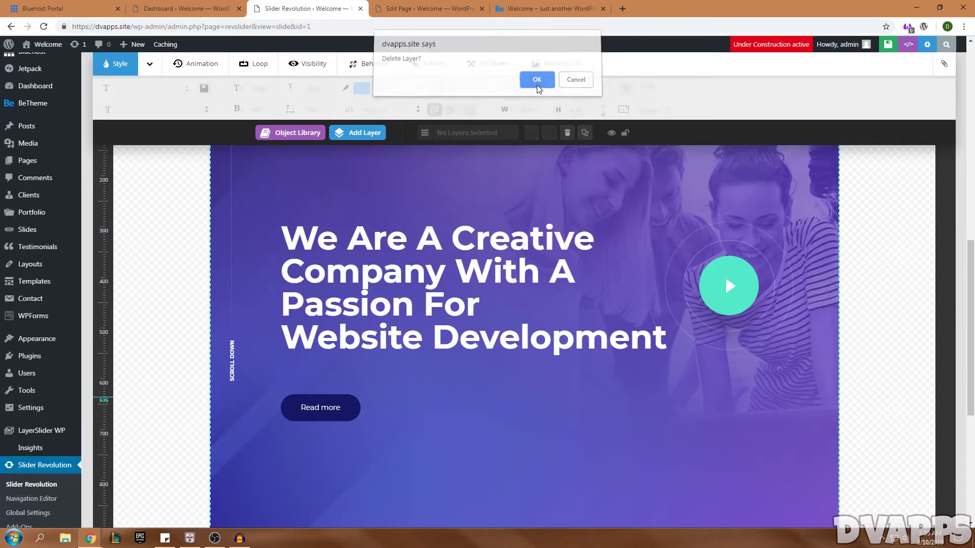
pyautogui.click(536, 84)
# Move the Read more button up beneath the heading
pyautogui.click(348, 406)
pyautogui.scroll(1, 369, 409)
pyautogui.moveTo(356, 409); pyautogui.dragTo(327, 418)
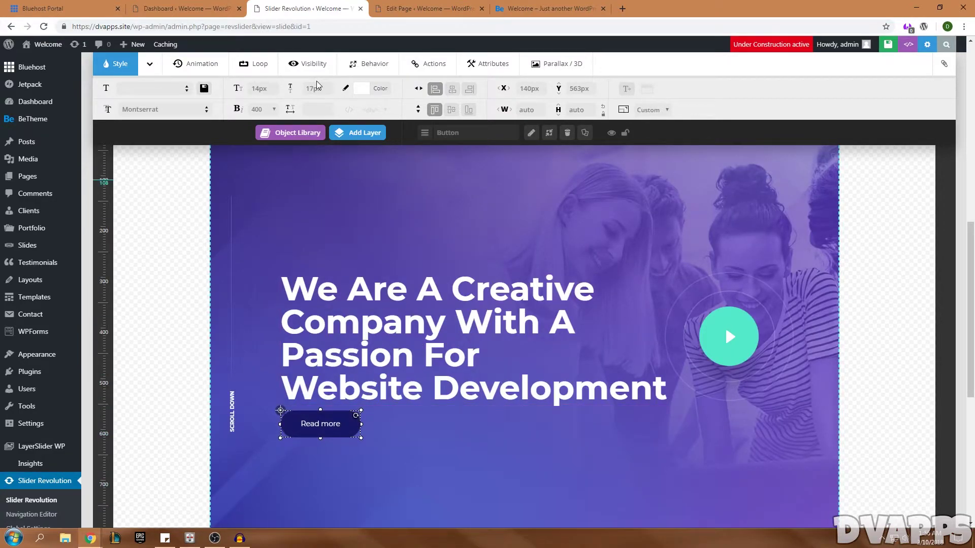
# Set the play button's click action to a Simple Link with its Vimeo video URL
pyautogui.click(429, 63)
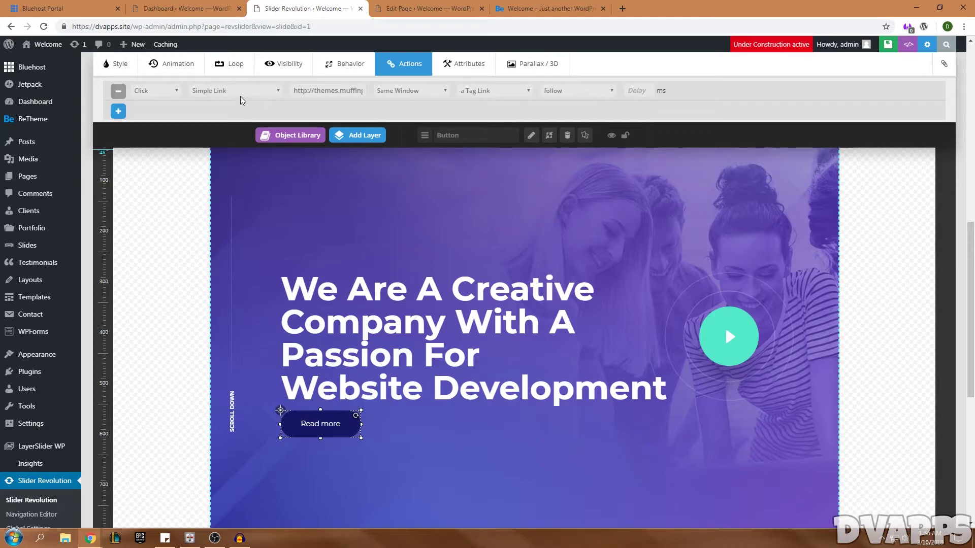
pyautogui.click(214, 91)
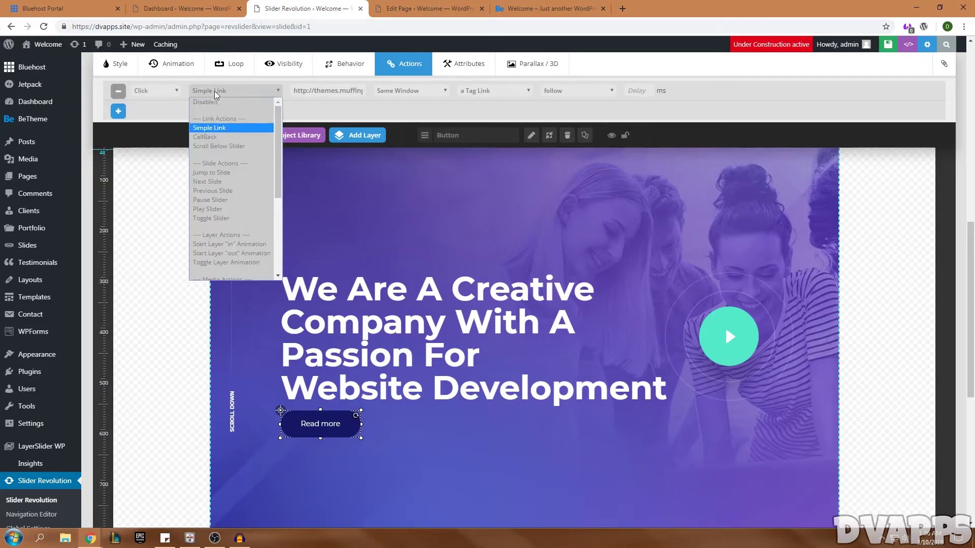
pyautogui.click(751, 339)
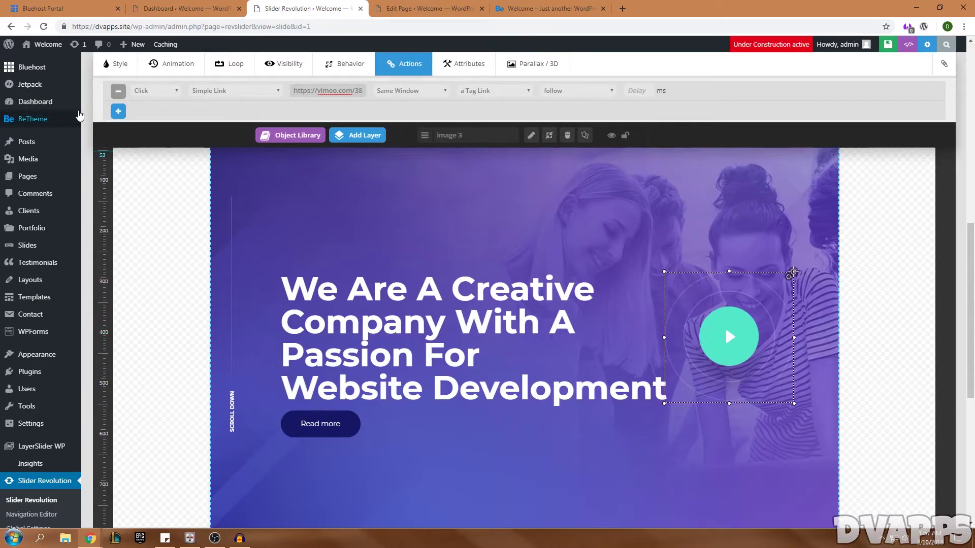
pyautogui.moveTo(293, 93); pyautogui.dragTo(369, 94)
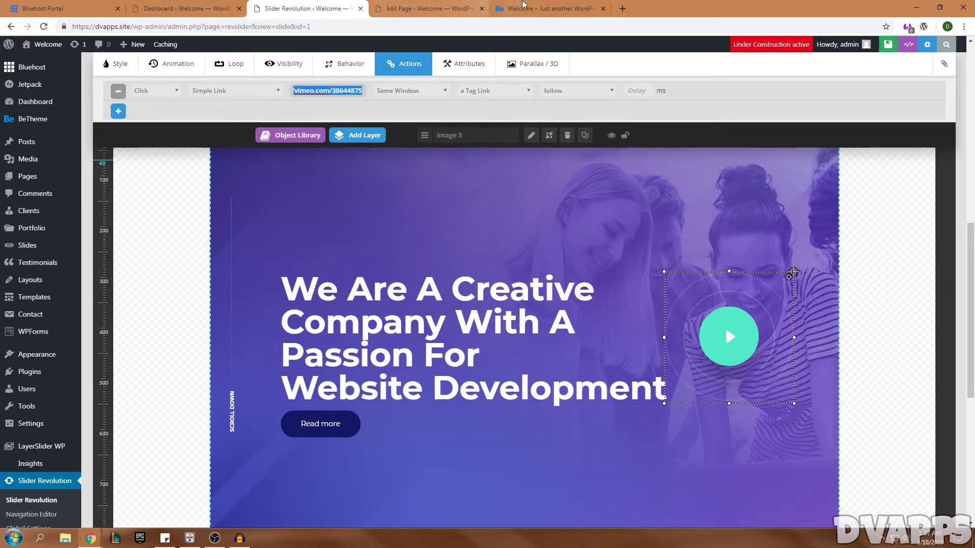
# Test the hero video on the live site and review the updated slider
pyautogui.hotkey('ctrl', '5')
pyautogui.click(704, 259)
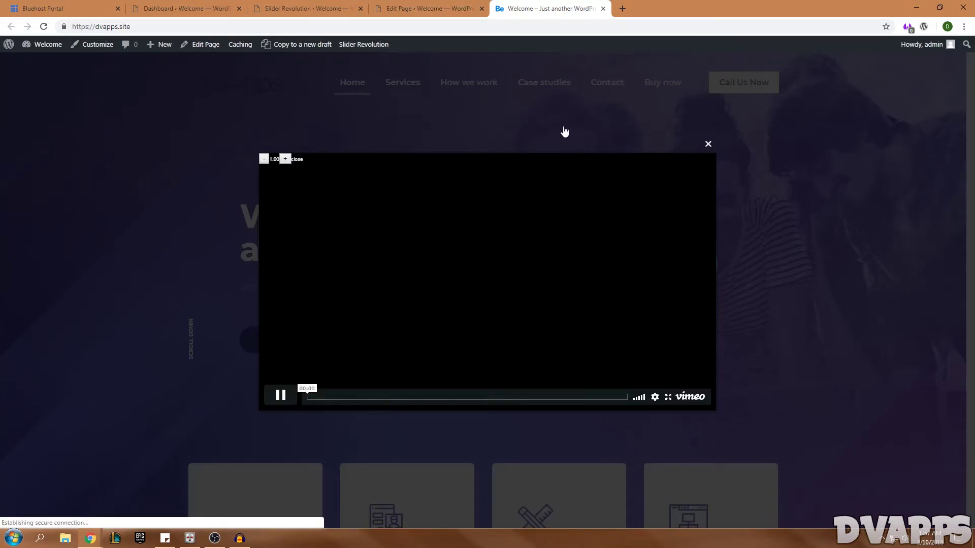
pyautogui.hotkey('ctrl', '3')
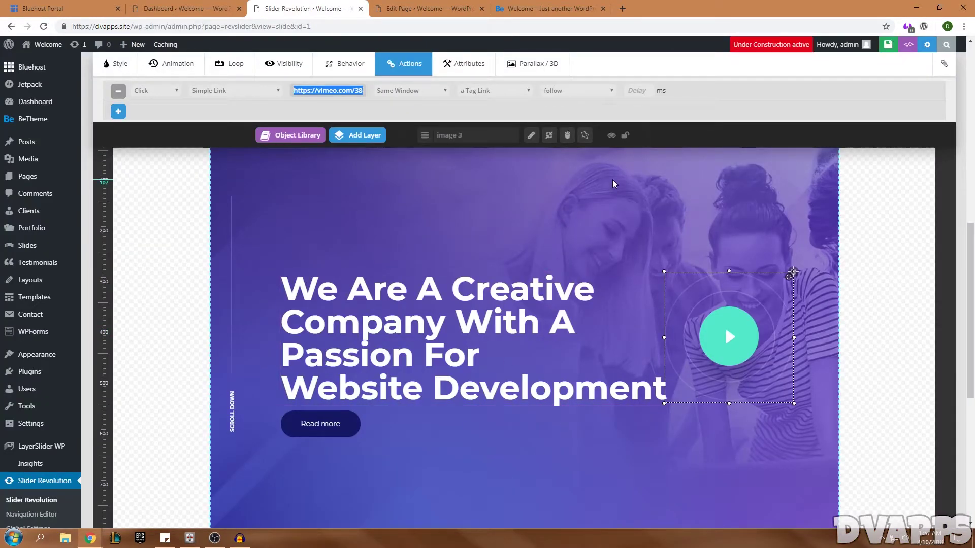
pyautogui.scroll(-1, 413, 286)
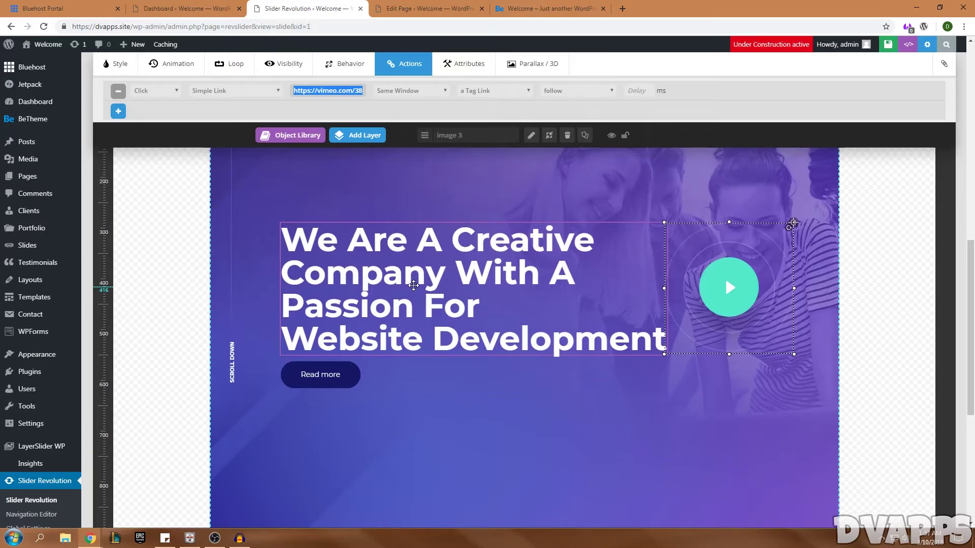
pyautogui.scroll(5, 675, 173)
pyautogui.hotkey('ctrl', '5')
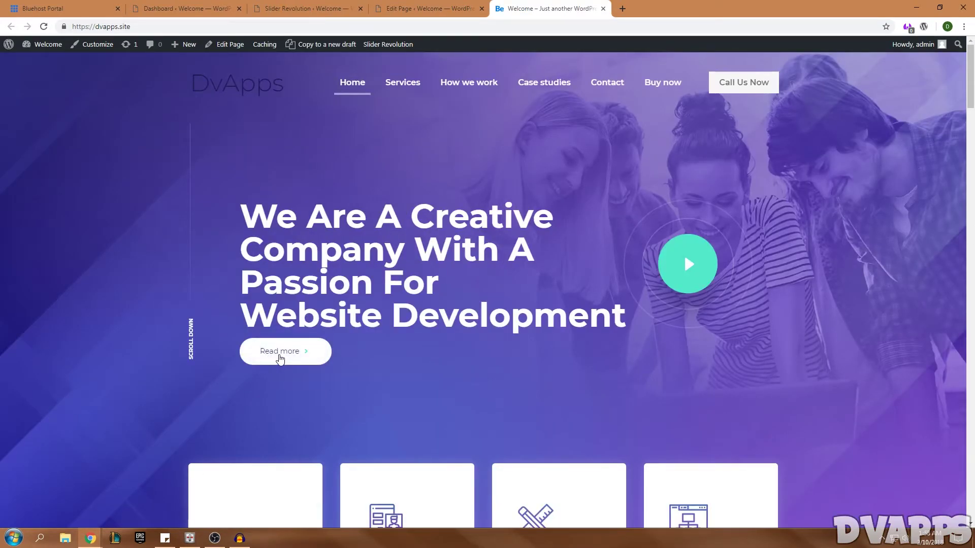
pyautogui.scroll(-10, 349, 306)
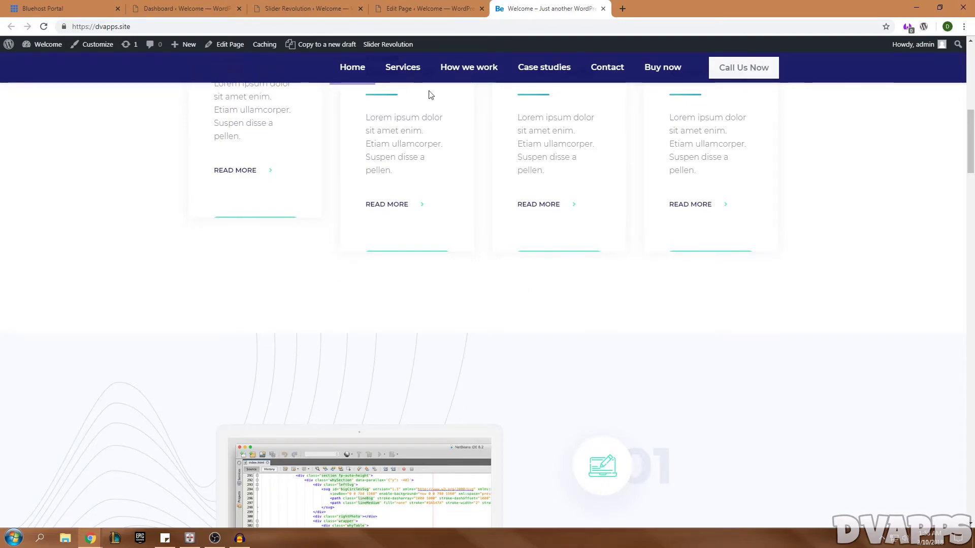
pyautogui.scroll(10, 491, 325)
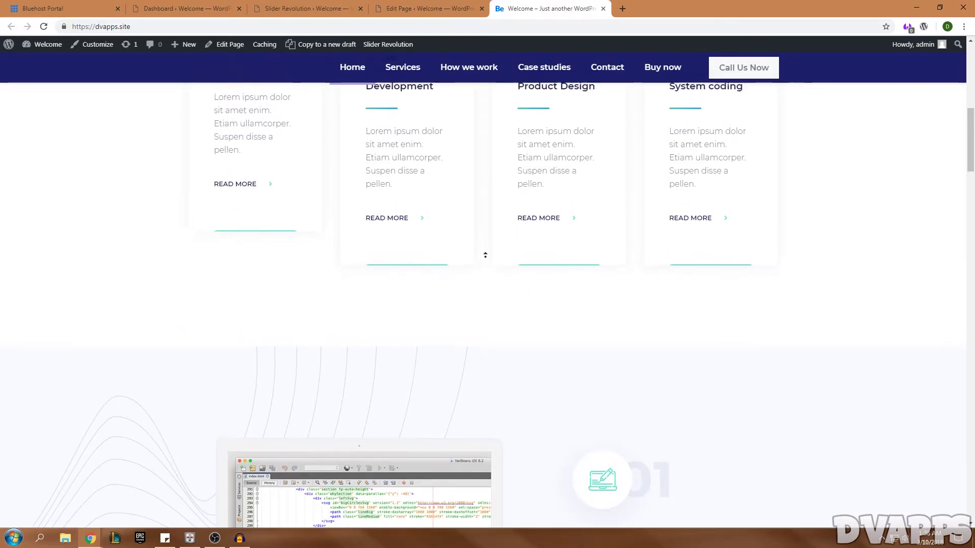
# Give the Read more button's Scroll Below Slider action a negative scroll offset, typing -100p
pyautogui.click(330, 7)
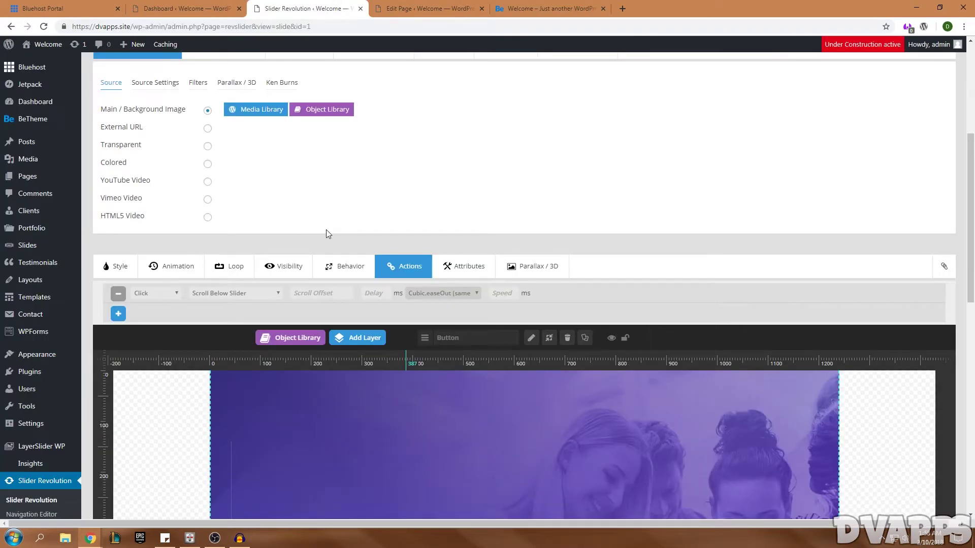
pyautogui.scroll(-4, 326, 229)
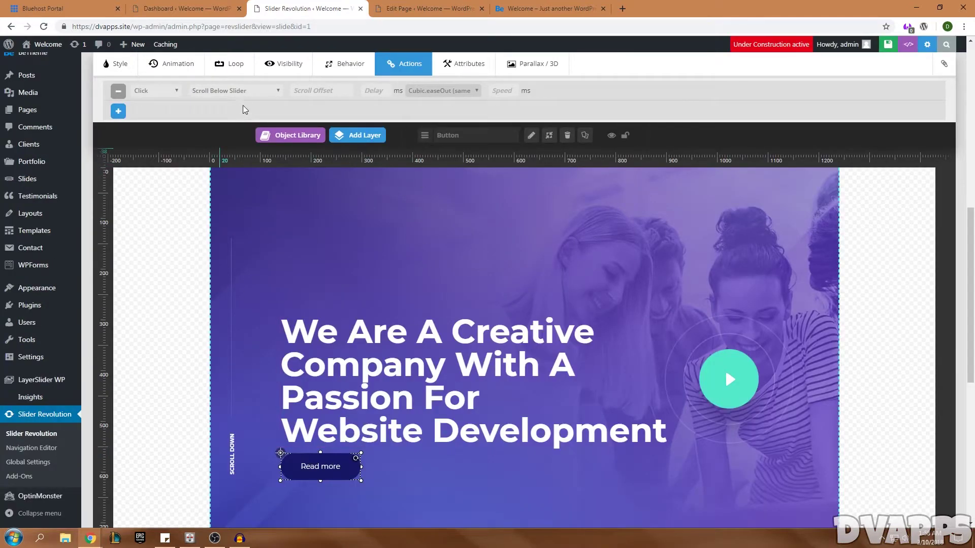
pyautogui.click(318, 88)
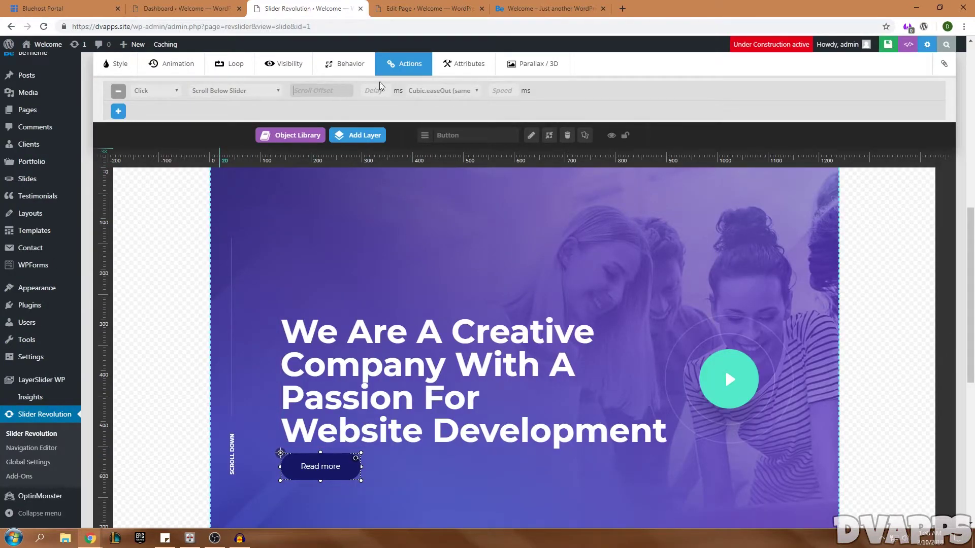
pyautogui.write('-100p')
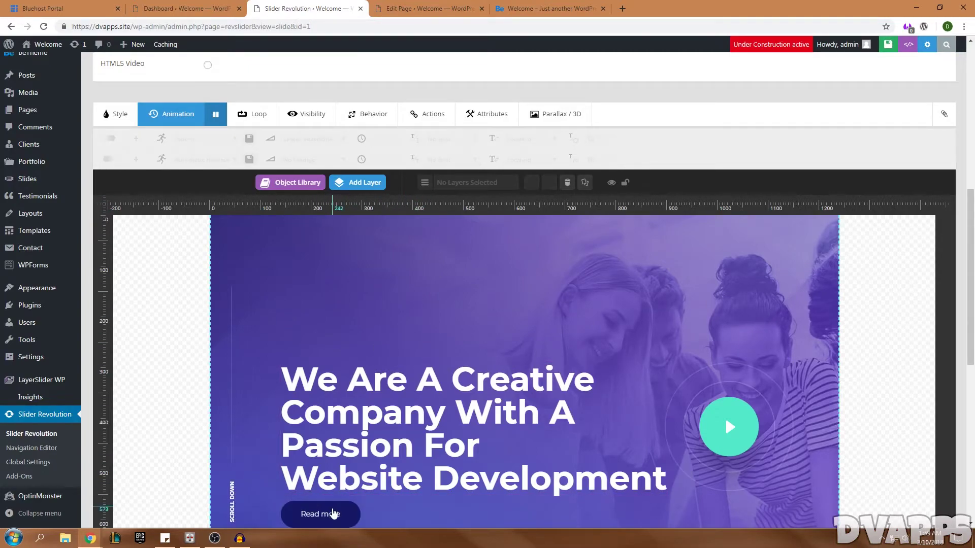
pyautogui.click(376, 111)
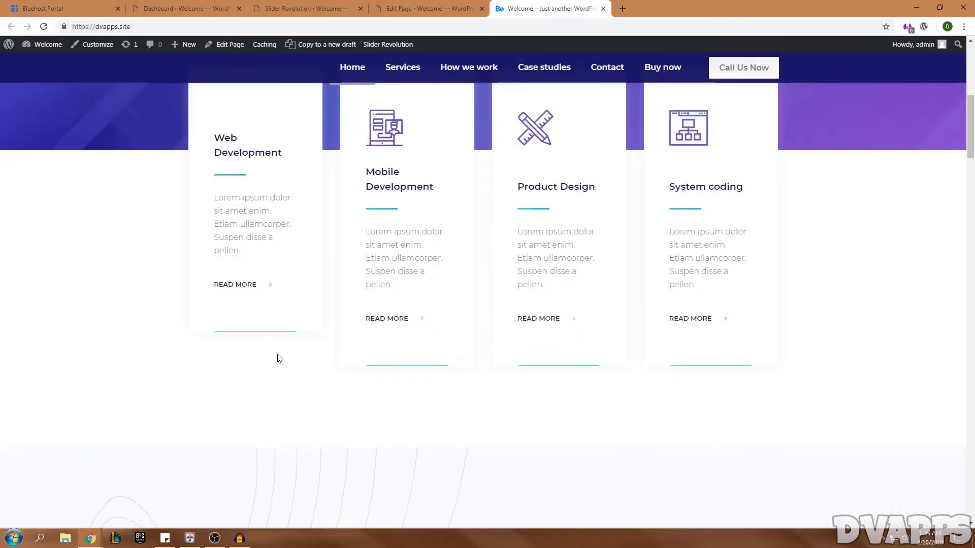
pyautogui.scroll(1, 278, 358)
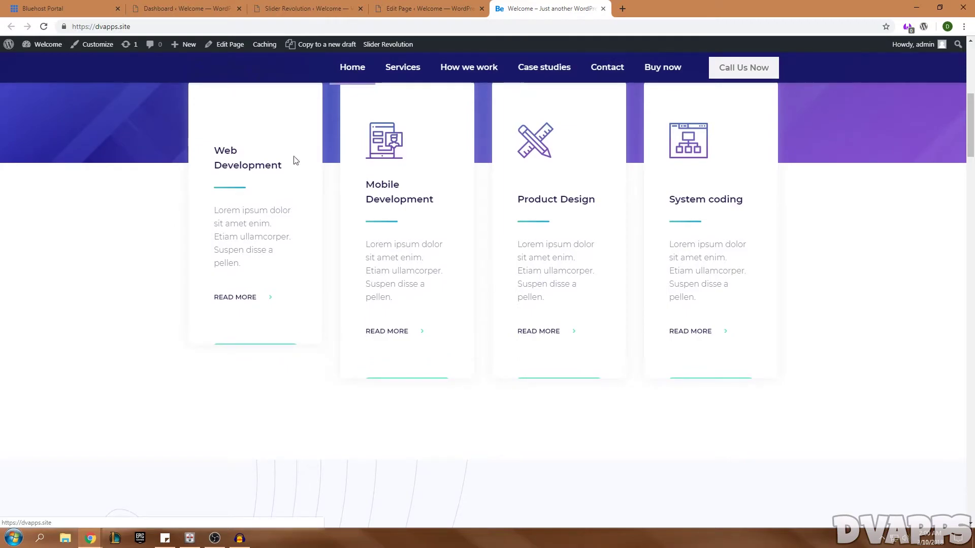
pyautogui.scroll(1, 283, 187)
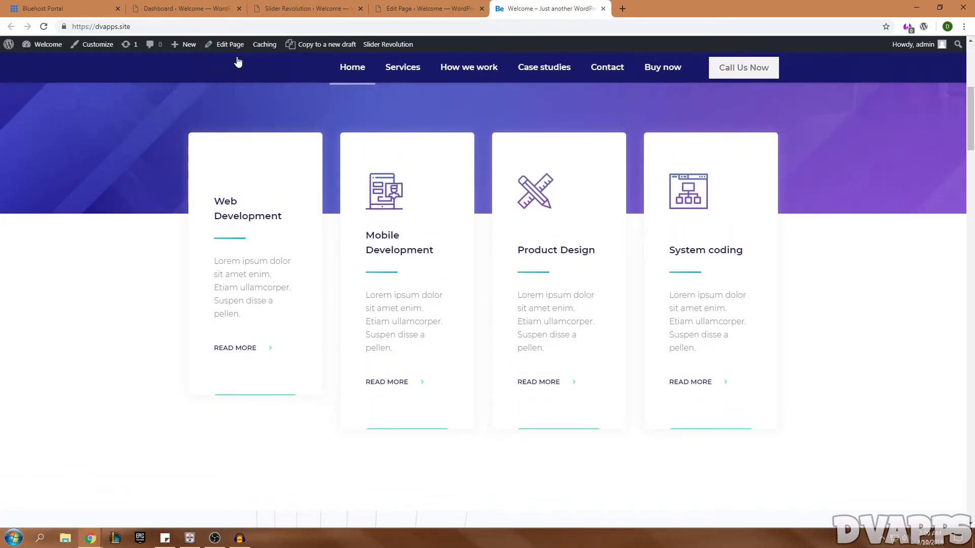
# Open the homepage in the Muffin Builder editor in a new tab
pyautogui.rightClick(224, 46)
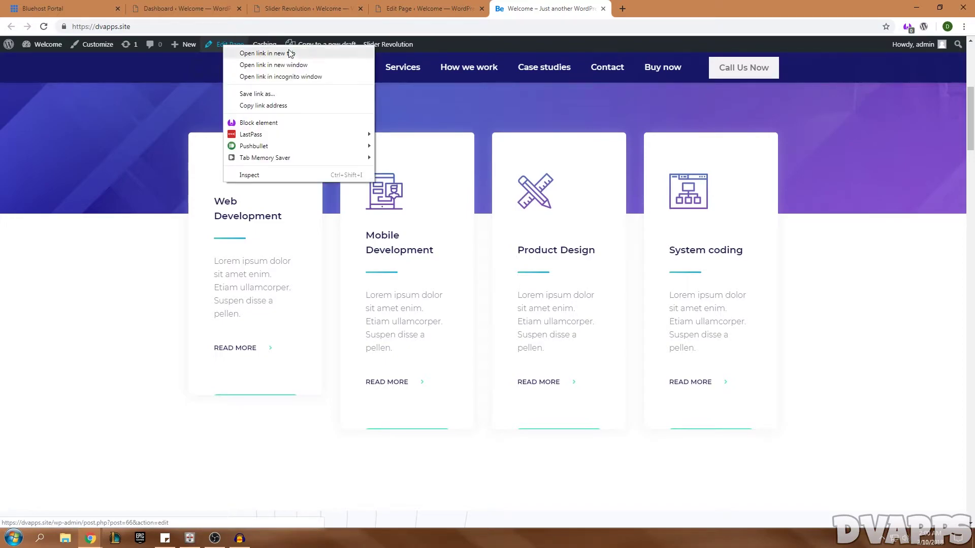
pyautogui.click(410, 8)
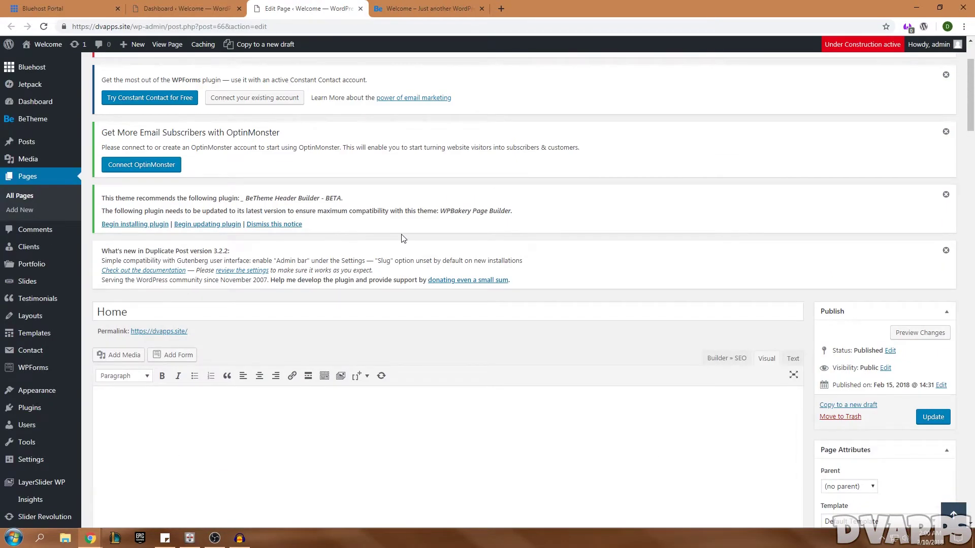
pyautogui.scroll(-12, 403, 238)
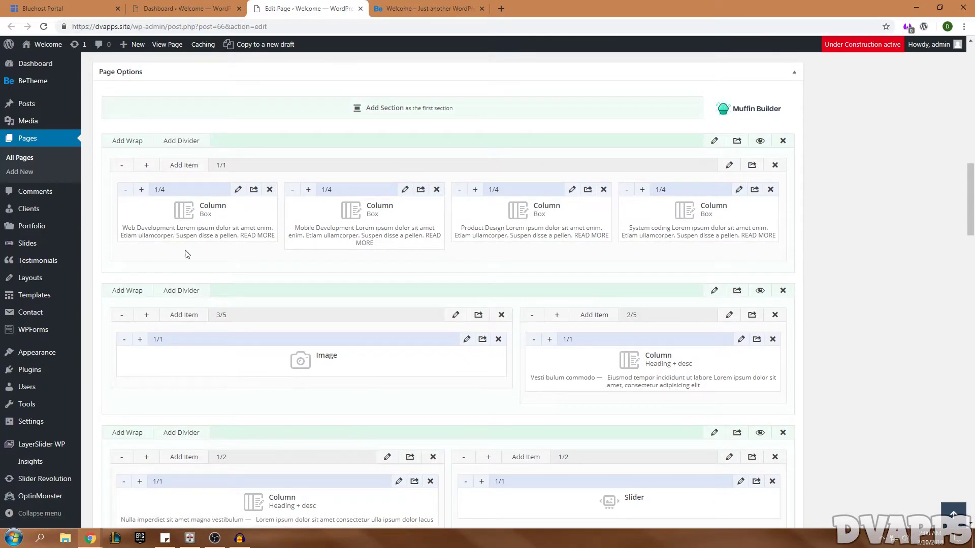
# Retitle the first service box 'Website Development' with a new 'We…' description and save it
pyautogui.click(237, 190)
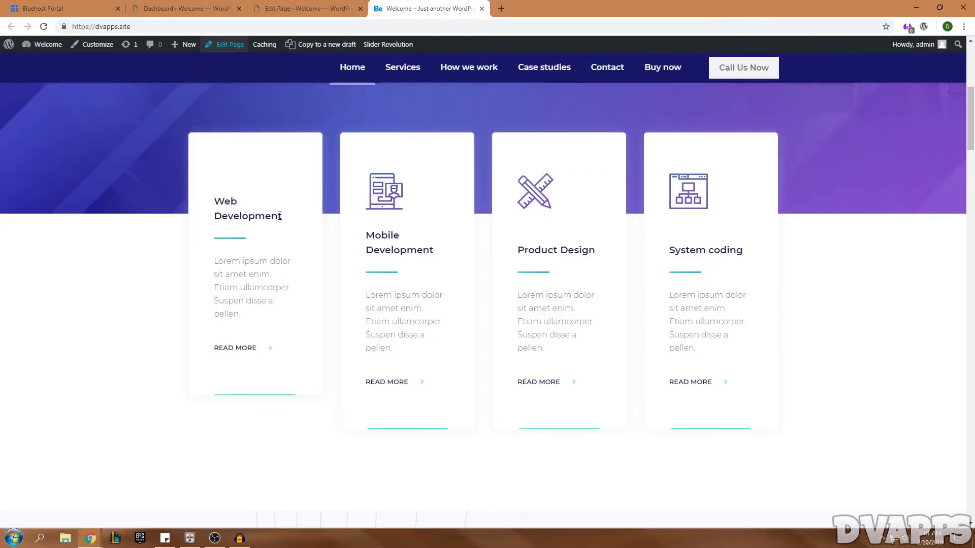
pyautogui.moveTo(281, 213); pyautogui.dragTo(217, 200)
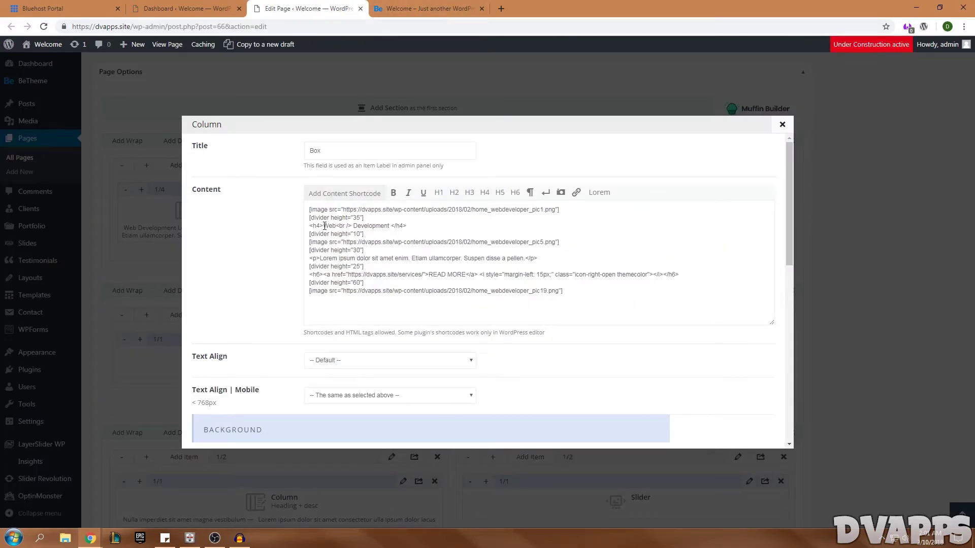
pyautogui.click(338, 226)
pyautogui.write('site')
pyautogui.moveTo(321, 258); pyautogui.dragTo(528, 259)
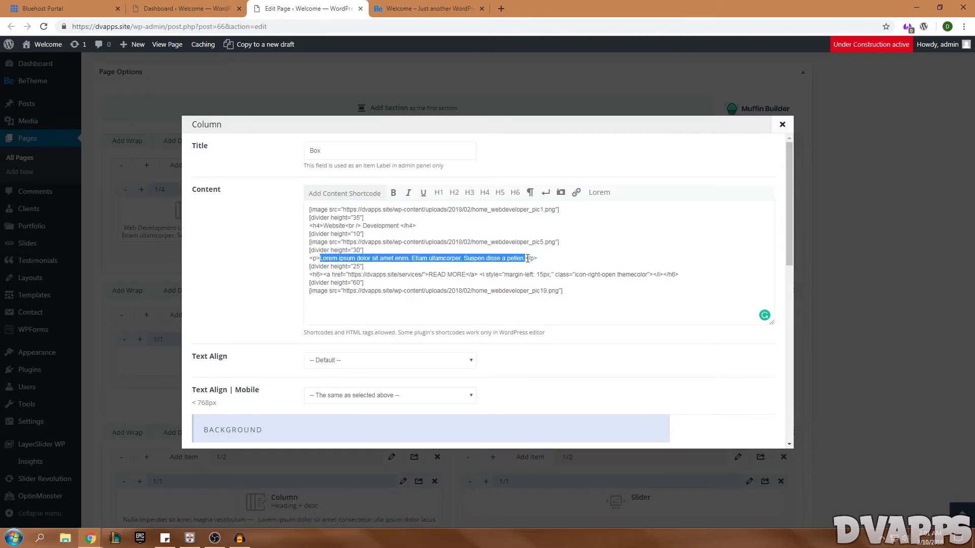
pyautogui.write('We')
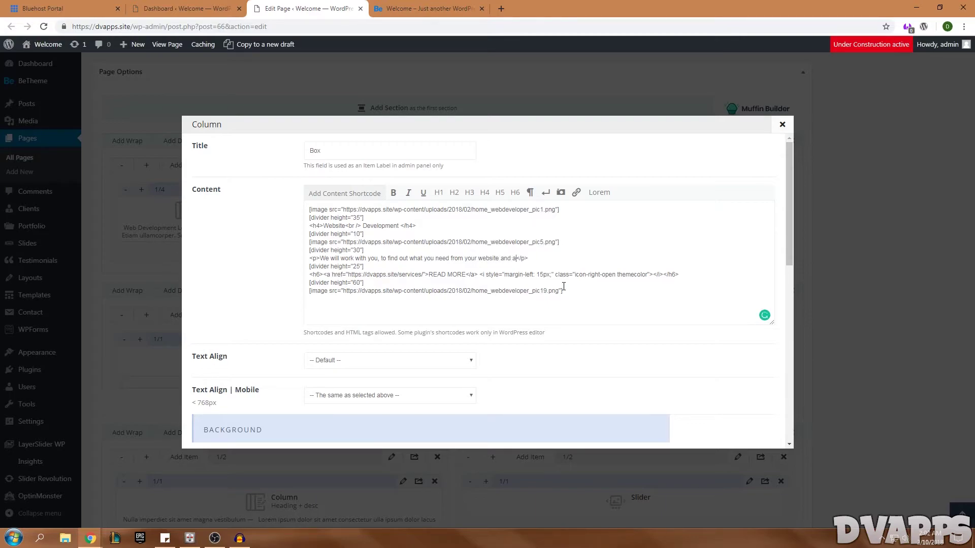
pyautogui.hotkey('ctrl', 'BackSpace')
pyautogui.scroll(-10, 396, 238)
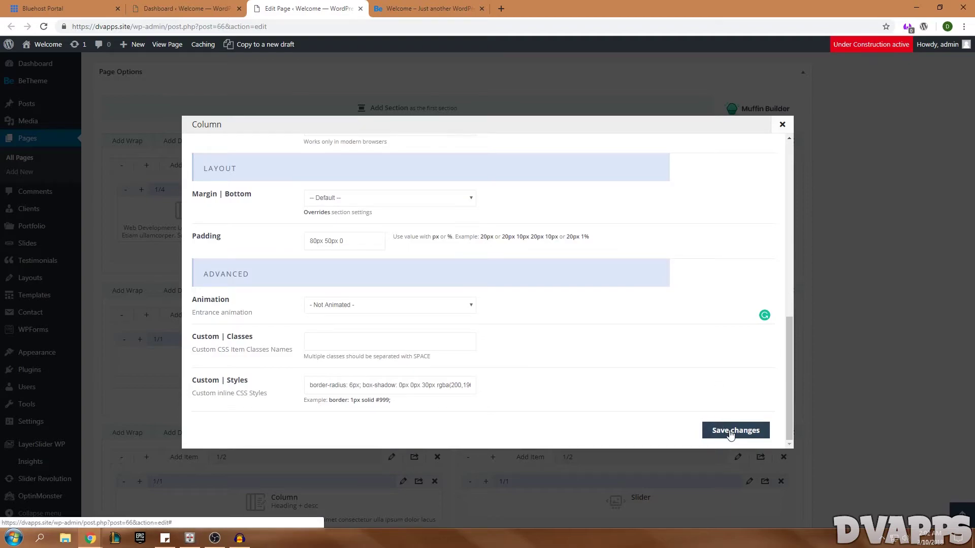
pyautogui.click(729, 432)
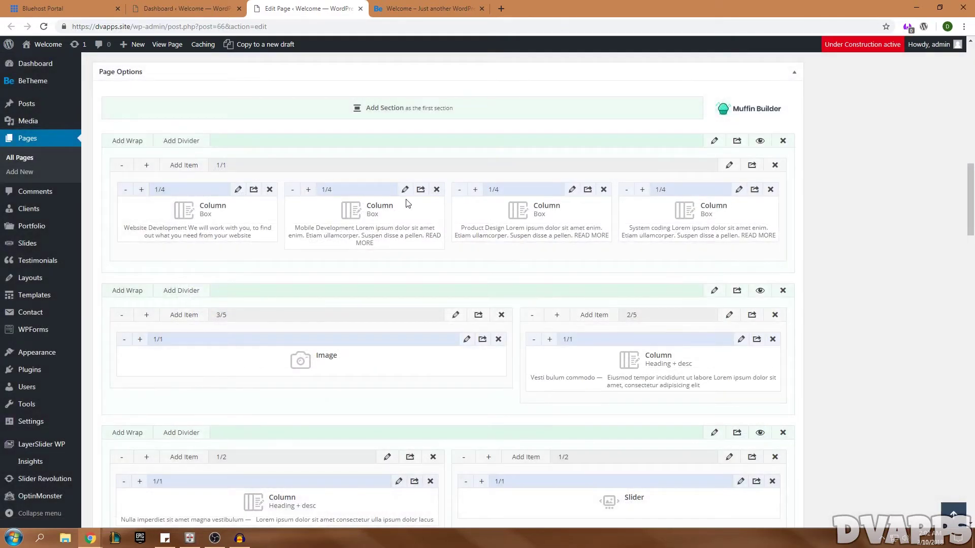
# Open and close the second service box, then update the homepage and view the live site
pyautogui.click(405, 190)
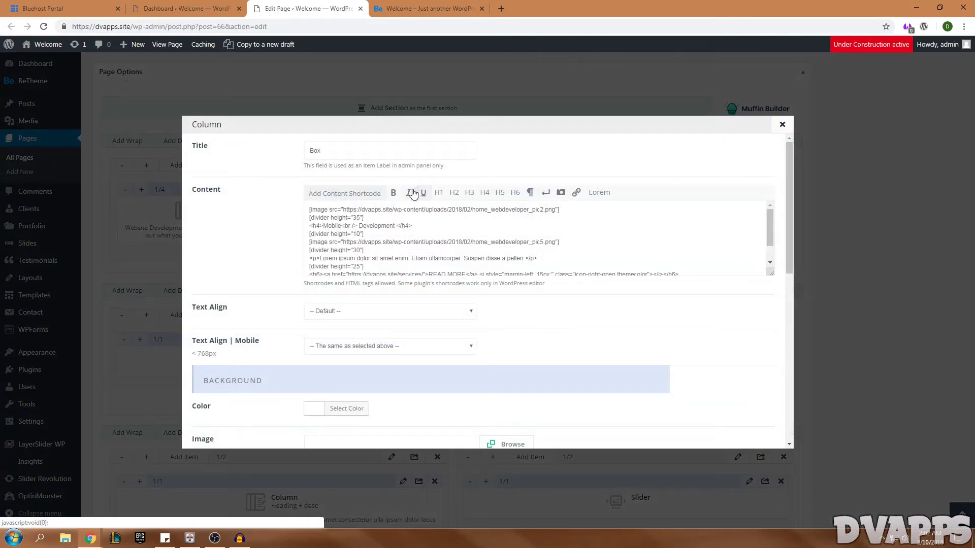
pyautogui.click(874, 311)
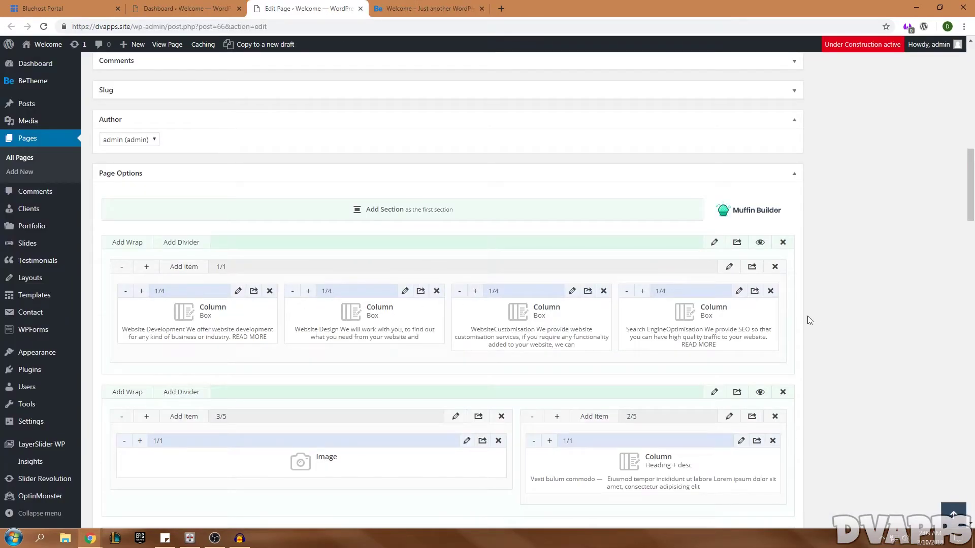
pyautogui.scroll(8, 809, 320)
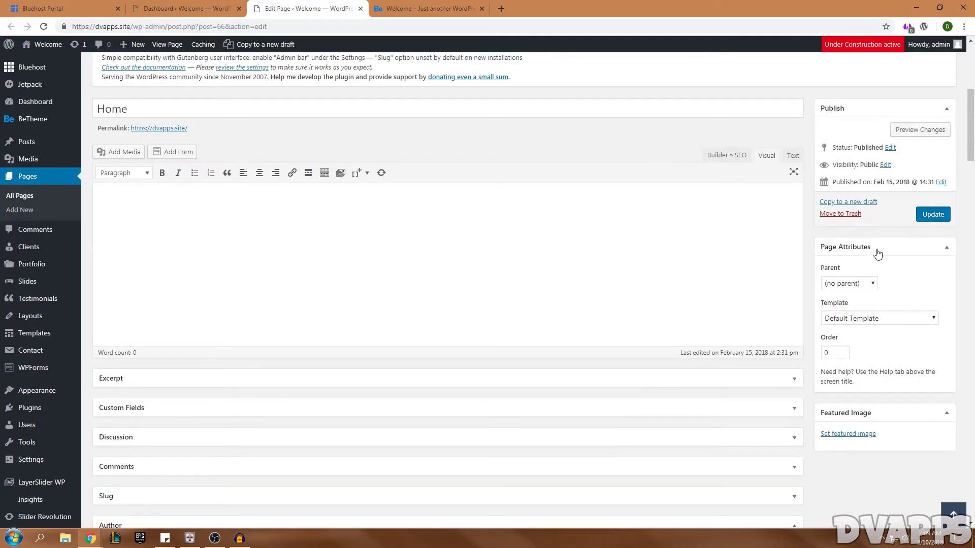
pyautogui.press('Return')
pyautogui.click(397, 8)
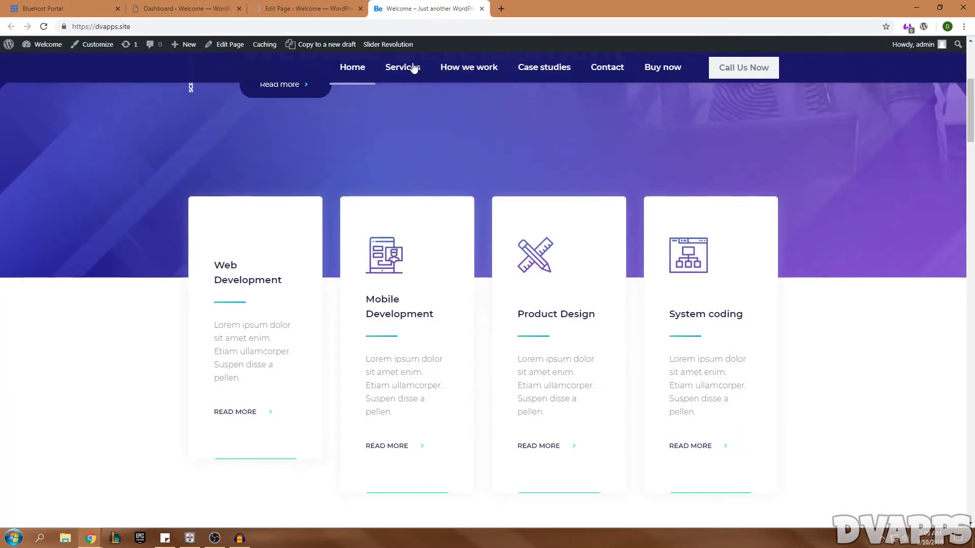
# Confirm the homepage's new Website Development card text, then view a website development PNG icon full size
pyautogui.press('F5')
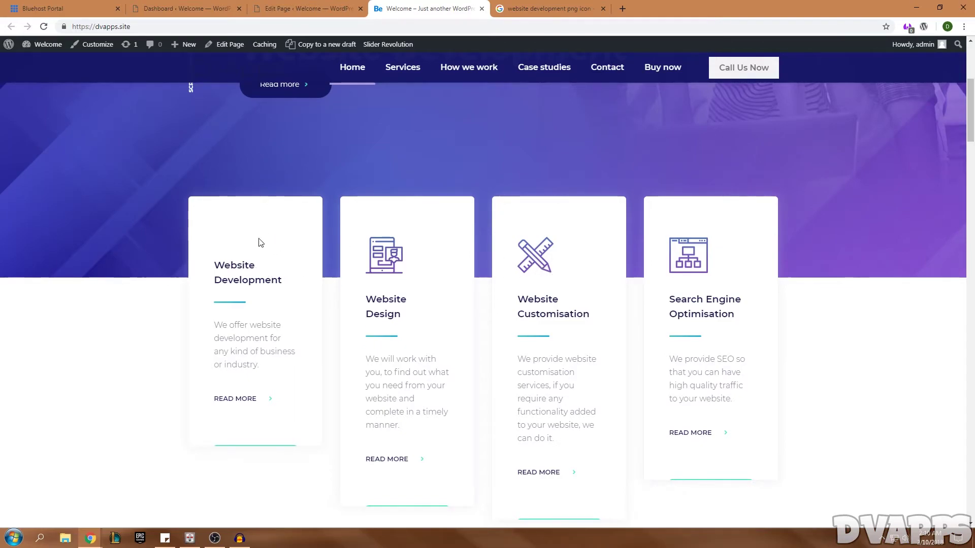
pyautogui.moveTo(214, 263); pyautogui.dragTo(253, 273)
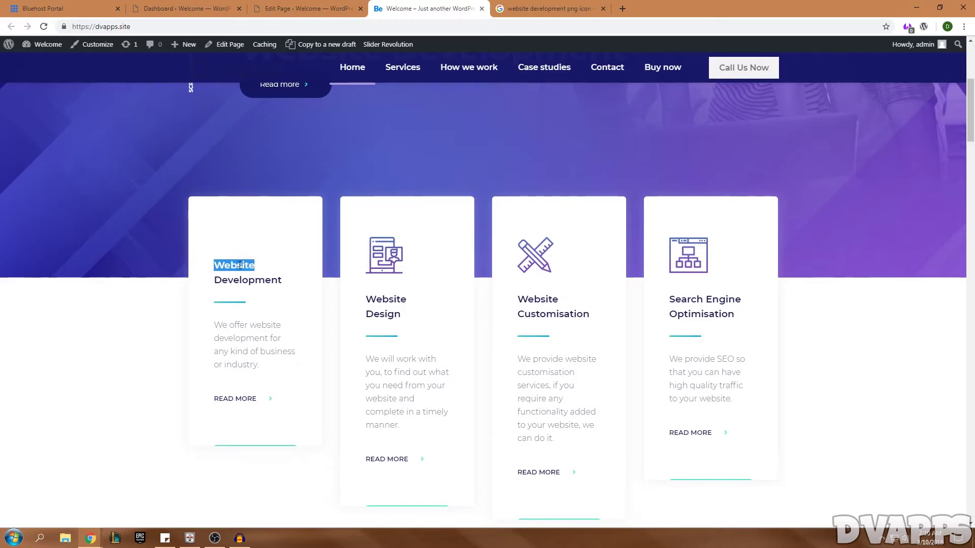
pyautogui.click(548, 8)
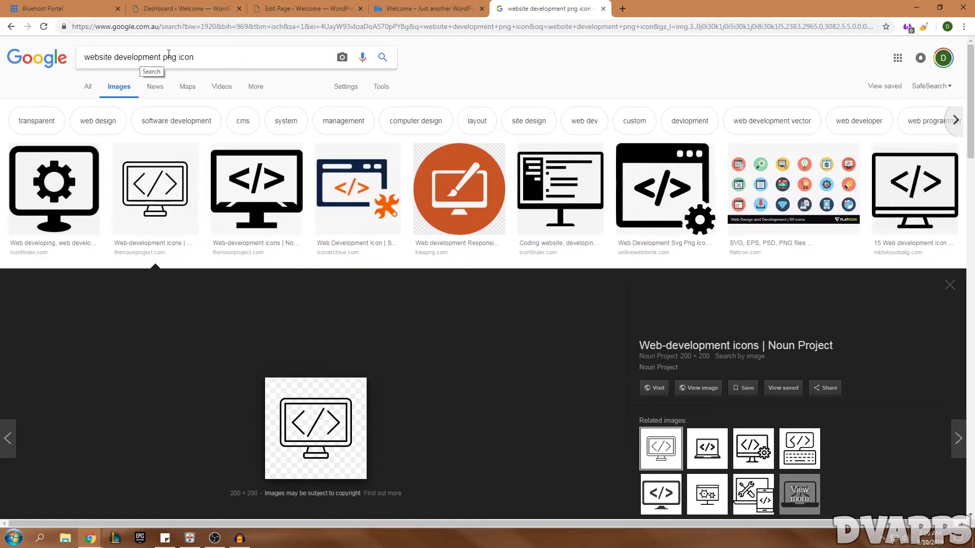
pyautogui.scroll(-2, 171, 357)
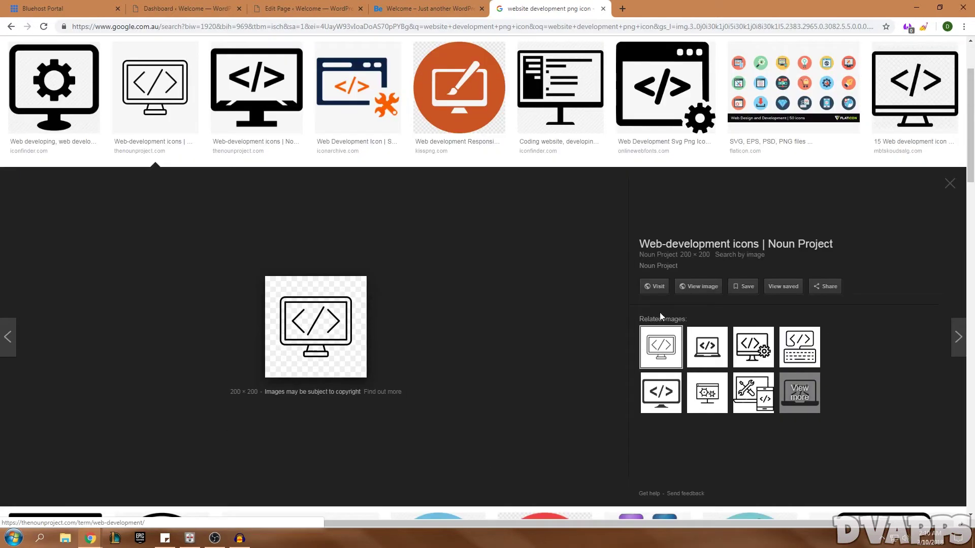
pyautogui.click(697, 287)
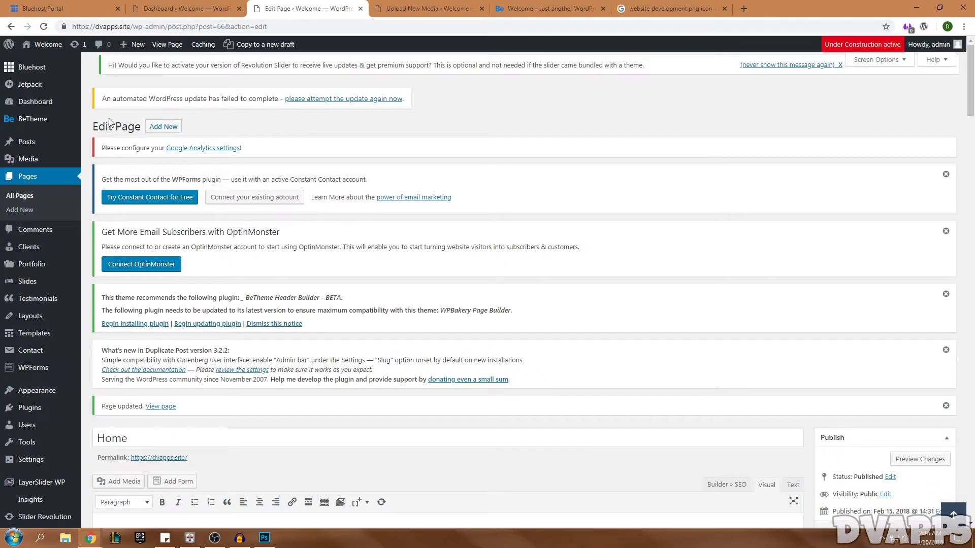
# Copy the File URL of the uploaded 219095-200-copy.png icon and return to Home's builder sections
pyautogui.moveTo(41, 164)
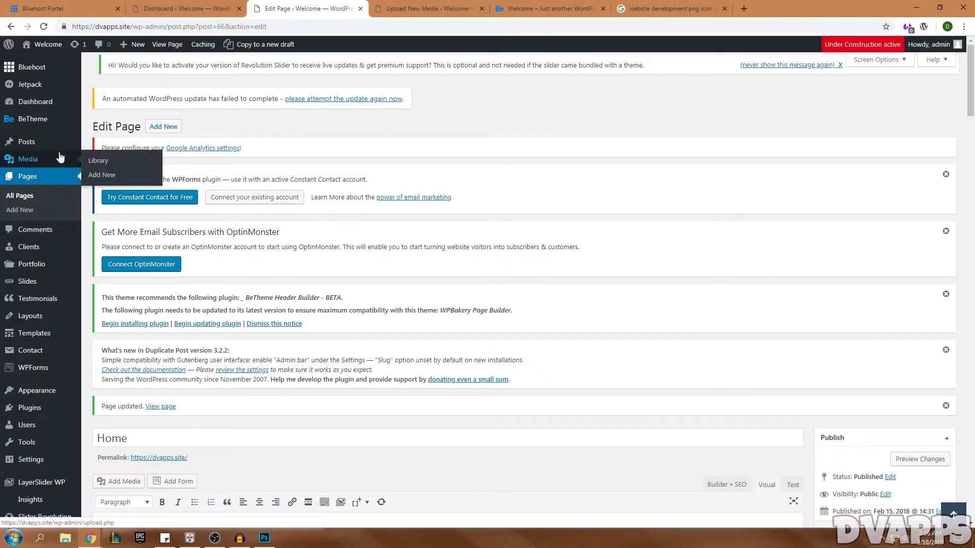
pyautogui.middleClick(102, 175)
pyautogui.click(485, 3)
pyautogui.click(483, 8)
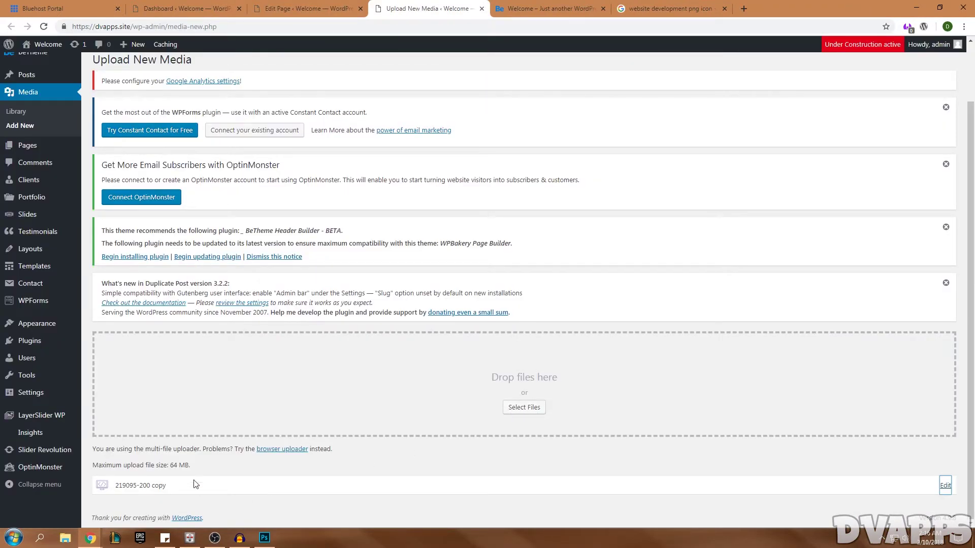
pyautogui.click(945, 486)
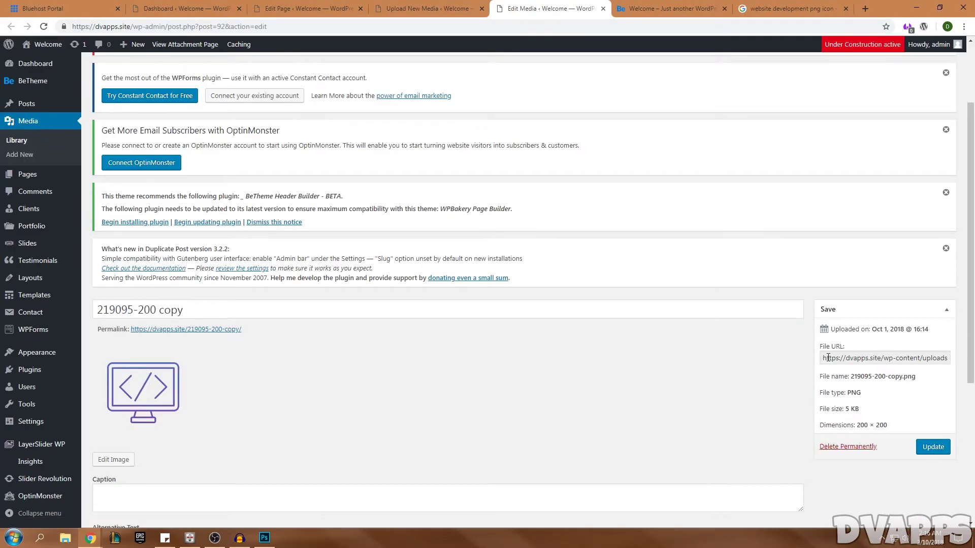
pyautogui.click(833, 359)
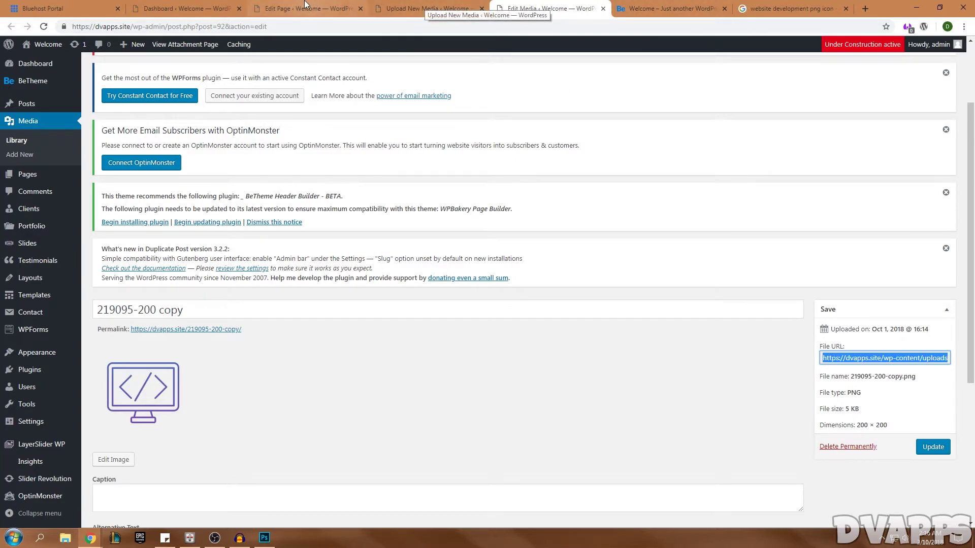
pyautogui.click(285, 6)
pyautogui.scroll(-15, 223, 259)
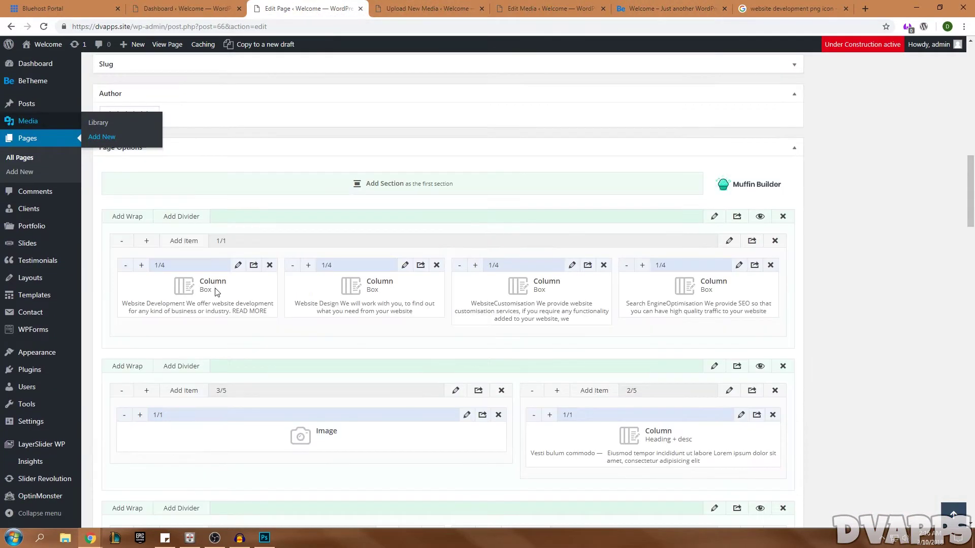
# Paste the new icon URL over the old image src in the first service column and save
pyautogui.click(238, 265)
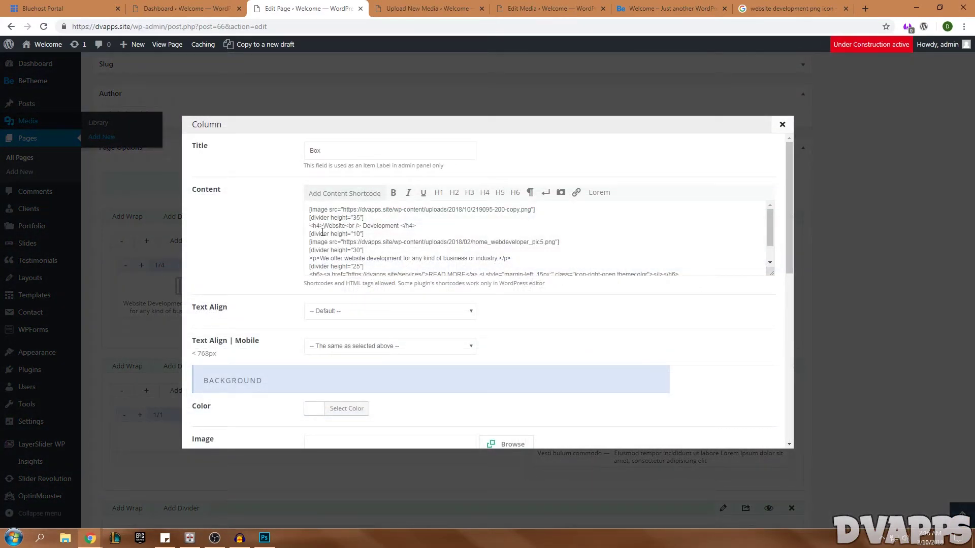
pyautogui.moveTo(343, 212); pyautogui.dragTo(532, 212)
pyautogui.write('https://dvapps.site/wp-content/uploads/2018/10/219095-200-copy.png')
pyautogui.scroll(-10, 597, 294)
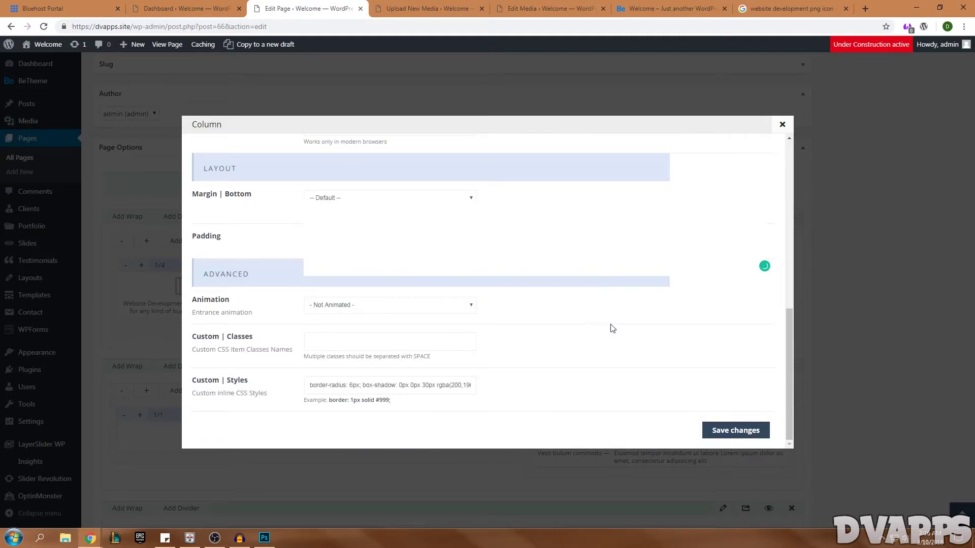
pyautogui.click(731, 430)
# Update the Home page and view it on the live site
pyautogui.scroll(15, 876, 333)
pyautogui.click(931, 177)
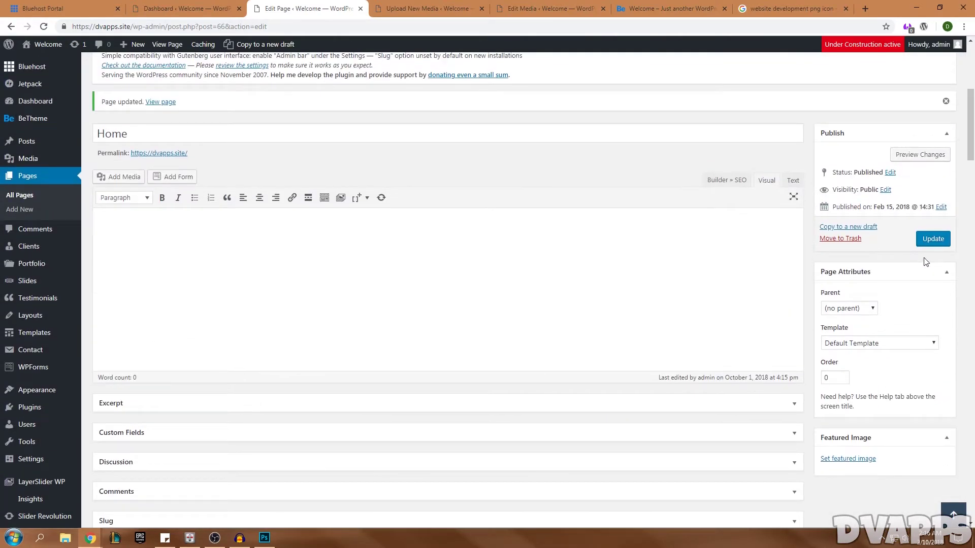
pyautogui.click(684, 5)
pyautogui.scroll(-2, 435, 365)
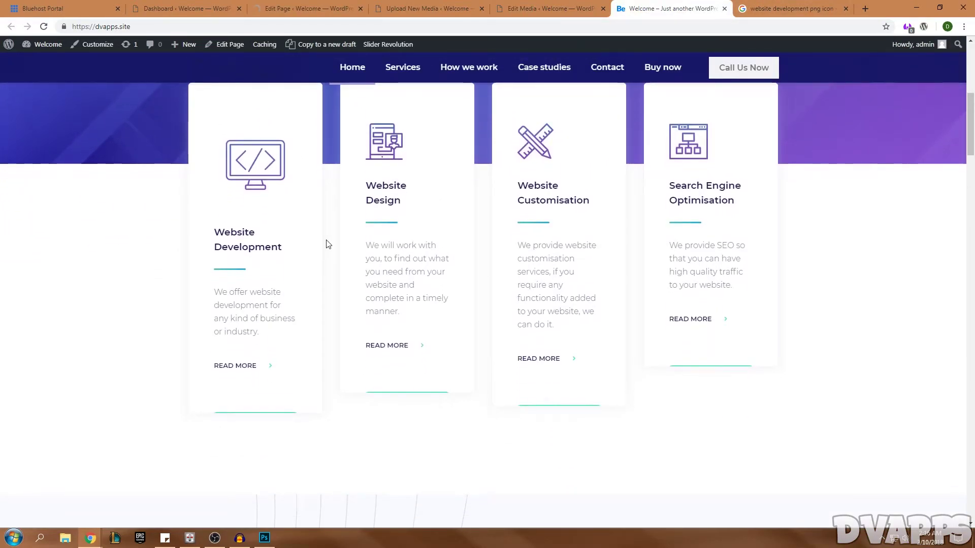
# Scroll through the live homepage's numbered 01 and 02 feature sections, then return to the Home editor
pyautogui.scroll(1, 385, 186)
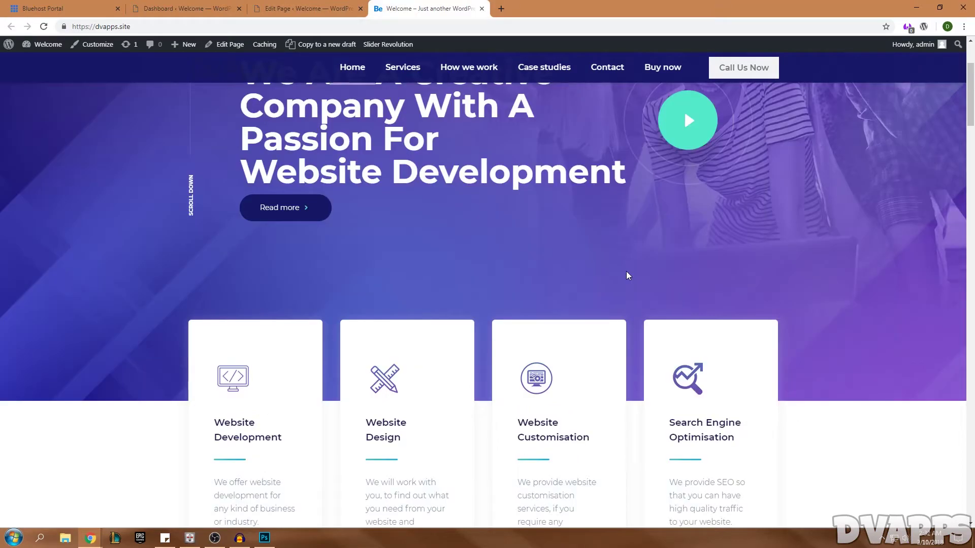
pyautogui.scroll(-8, 576, 268)
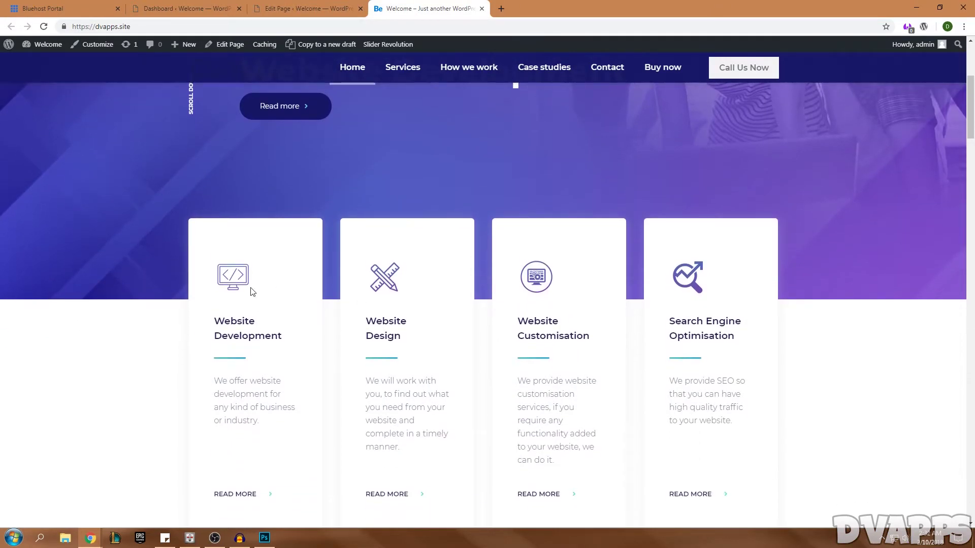
pyautogui.scroll(-3, 215, 272)
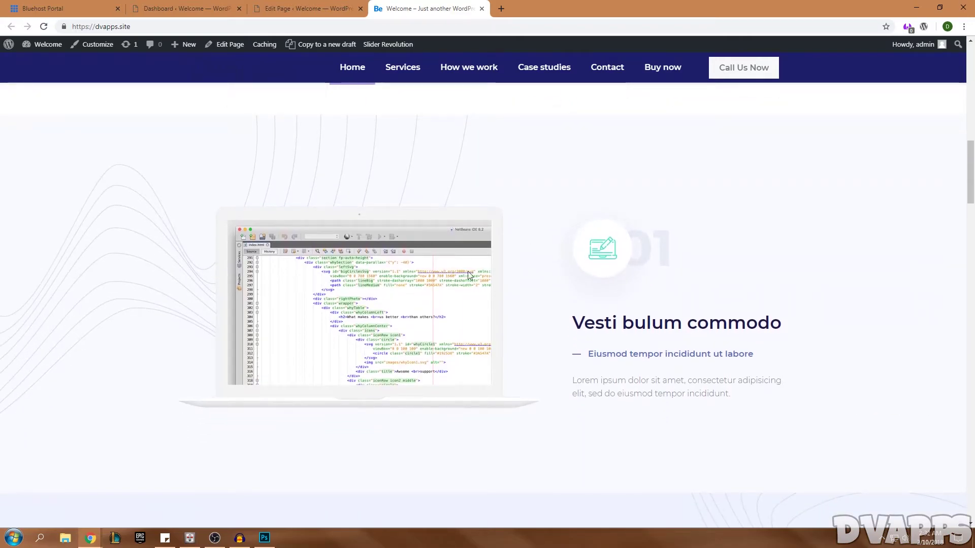
pyautogui.scroll(-2, 572, 261)
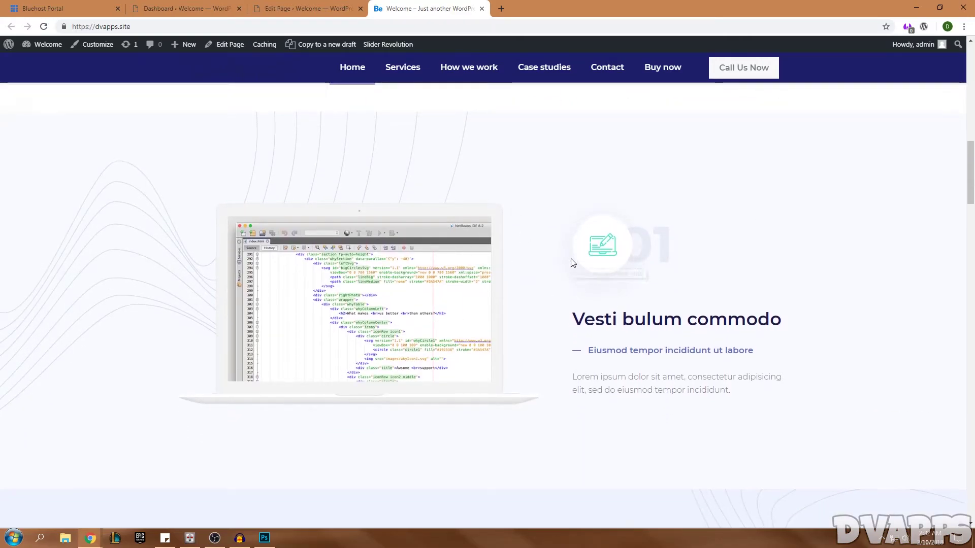
pyautogui.scroll(-5, 496, 257)
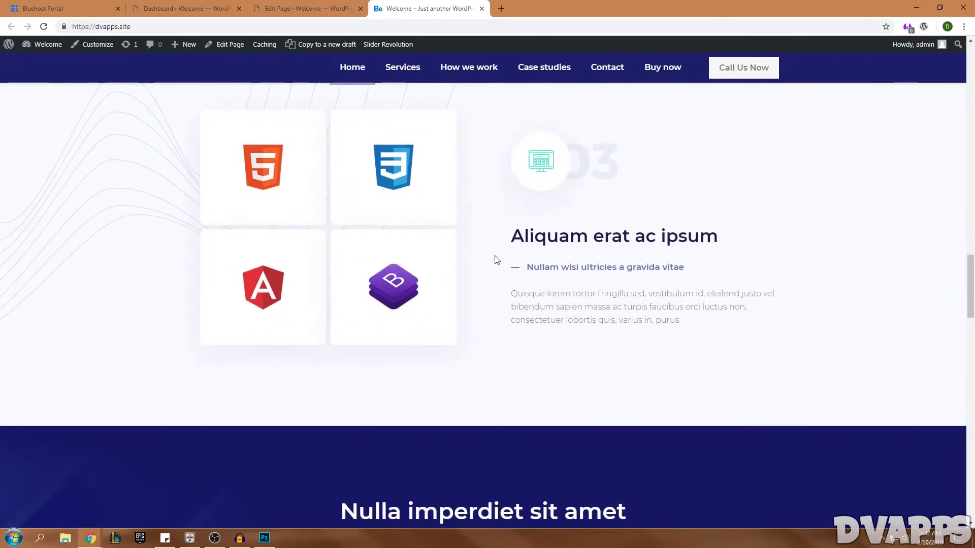
pyautogui.scroll(8, 508, 275)
pyautogui.scroll(-2, 504, 279)
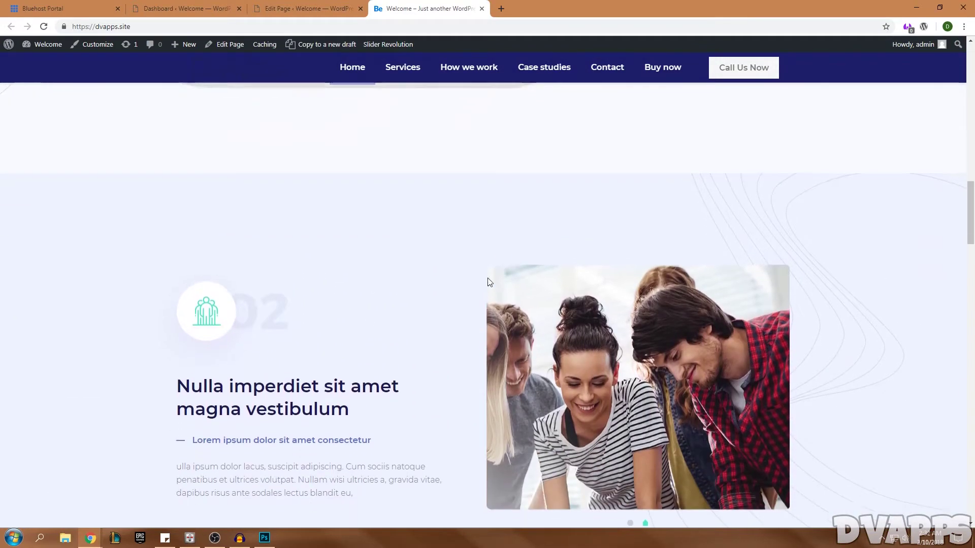
pyautogui.scroll(5, 238, 333)
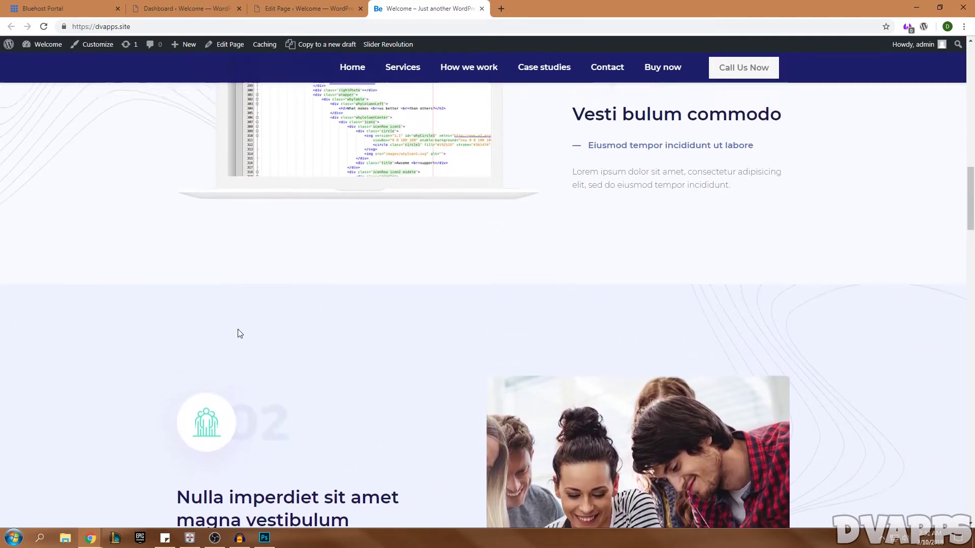
pyautogui.scroll(-4, 501, 210)
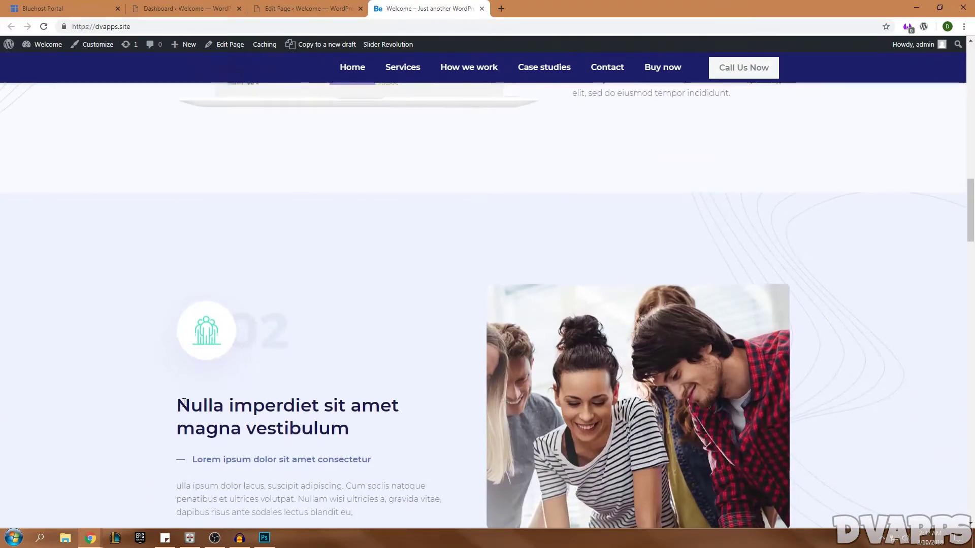
pyautogui.scroll(-1, 294, 351)
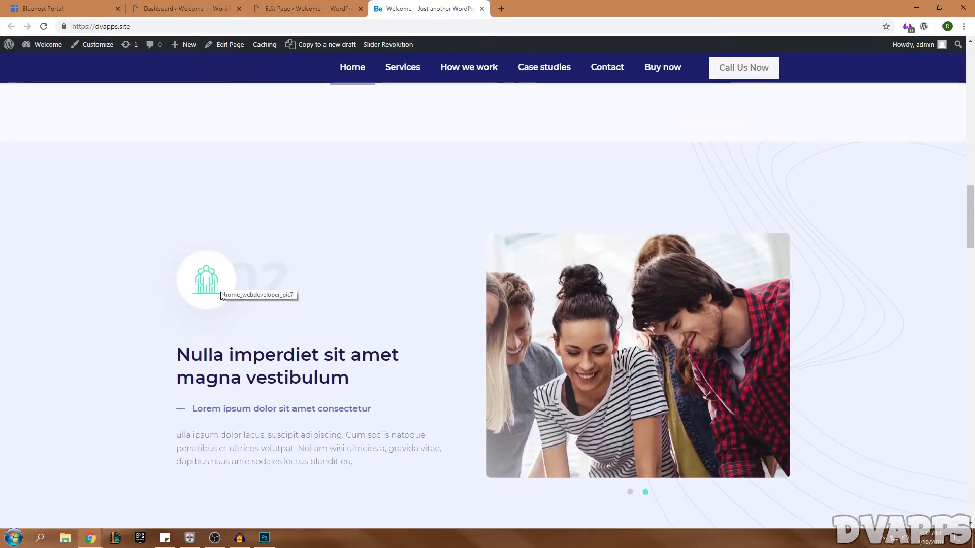
pyautogui.scroll(3, 488, 337)
pyautogui.scroll(4, 488, 337)
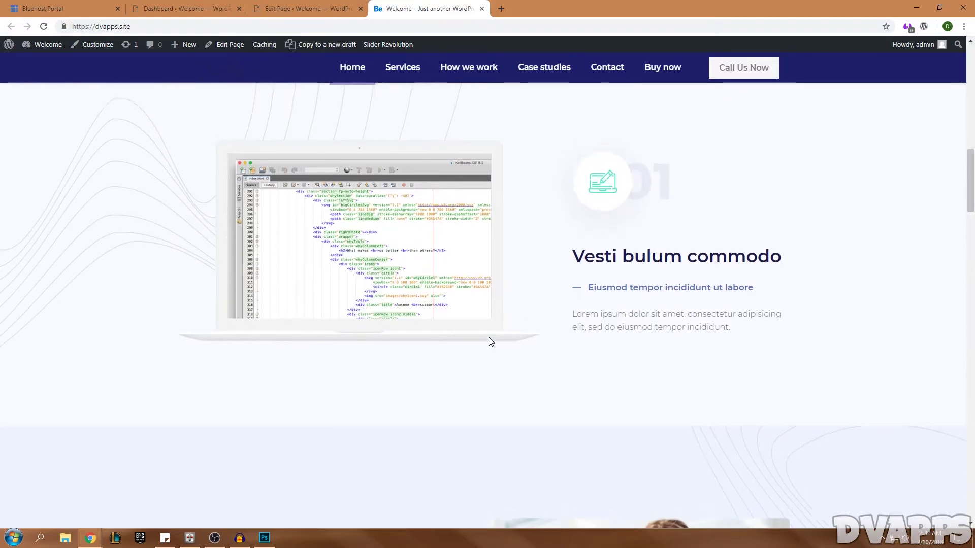
pyautogui.scroll(-5, 344, 337)
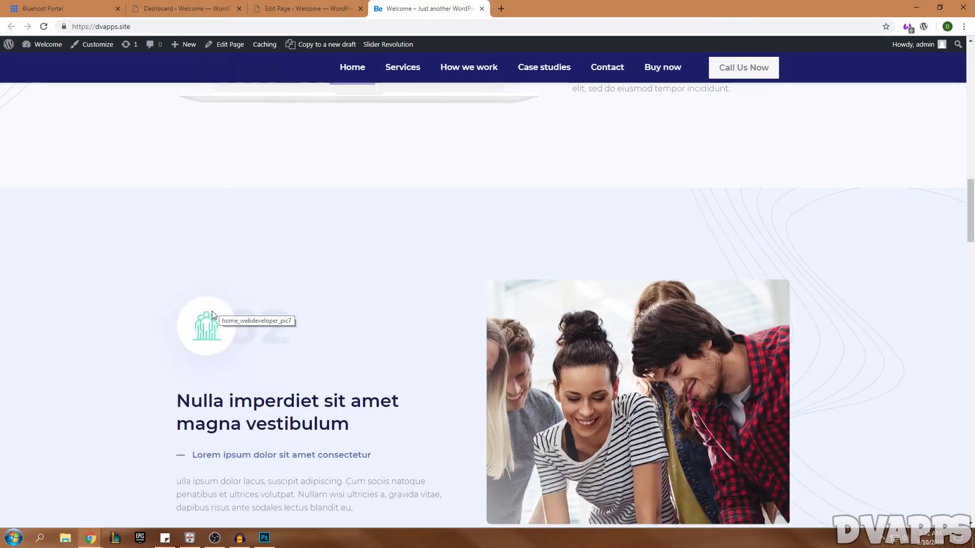
pyautogui.scroll(8, 212, 313)
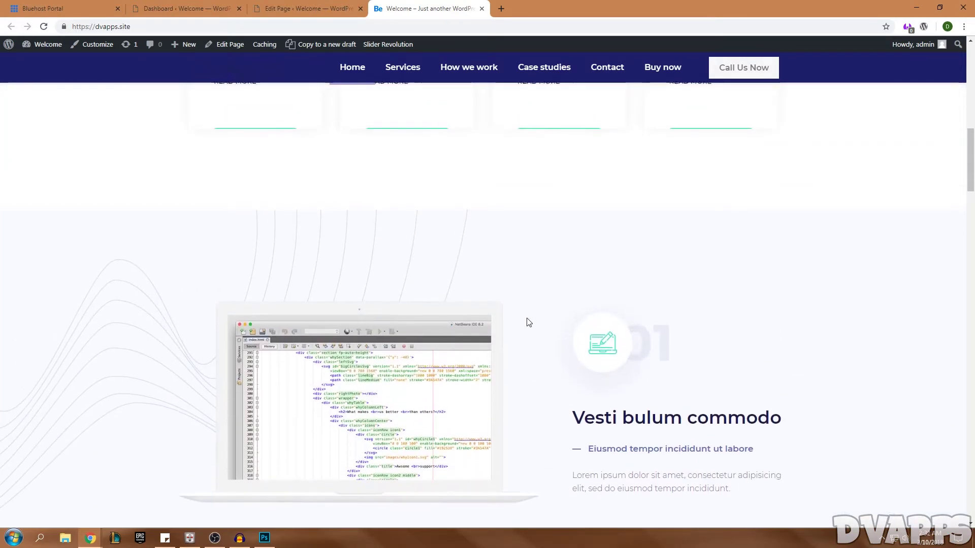
pyautogui.scroll(-4, 528, 322)
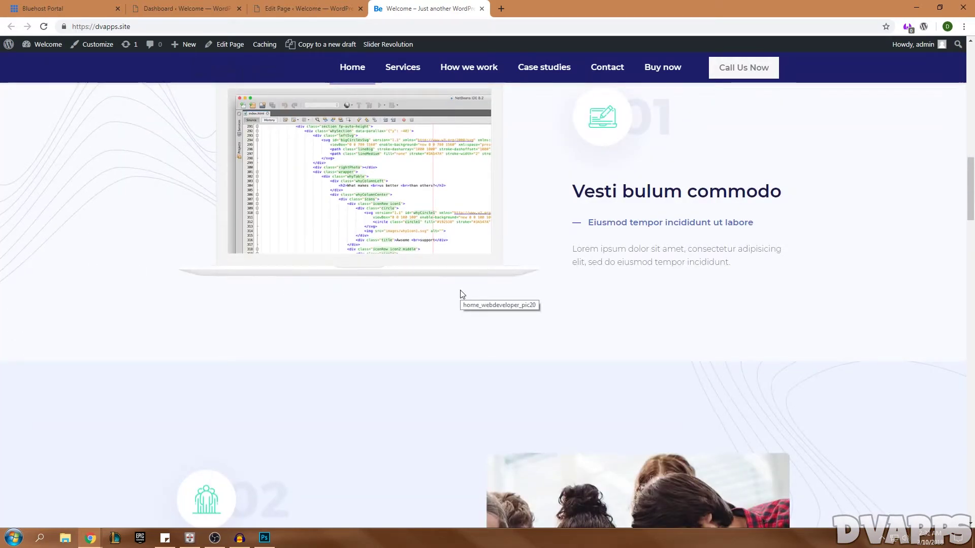
pyautogui.click(302, 5)
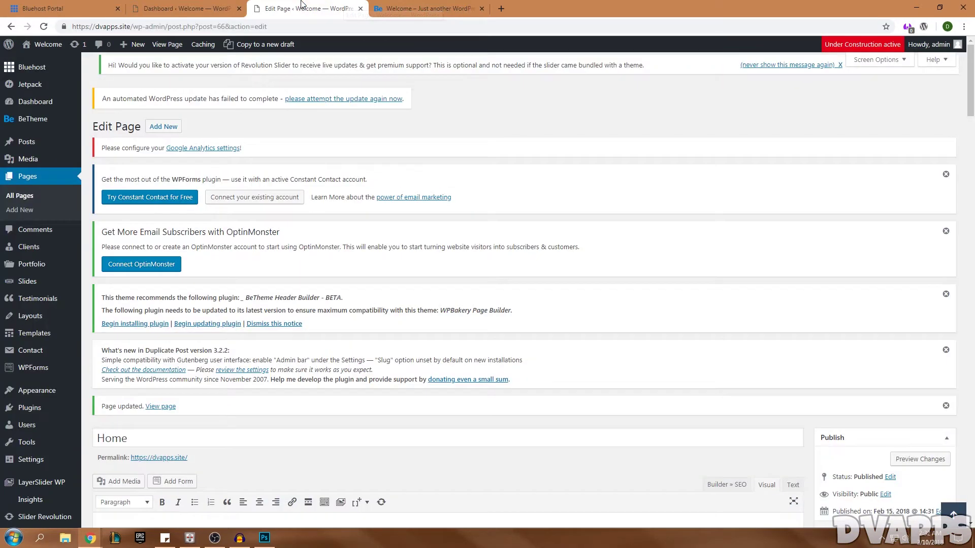
# Move the heading-and-slider section above the image section and flip through the slider's photos
pyautogui.scroll(-15, 330, 326)
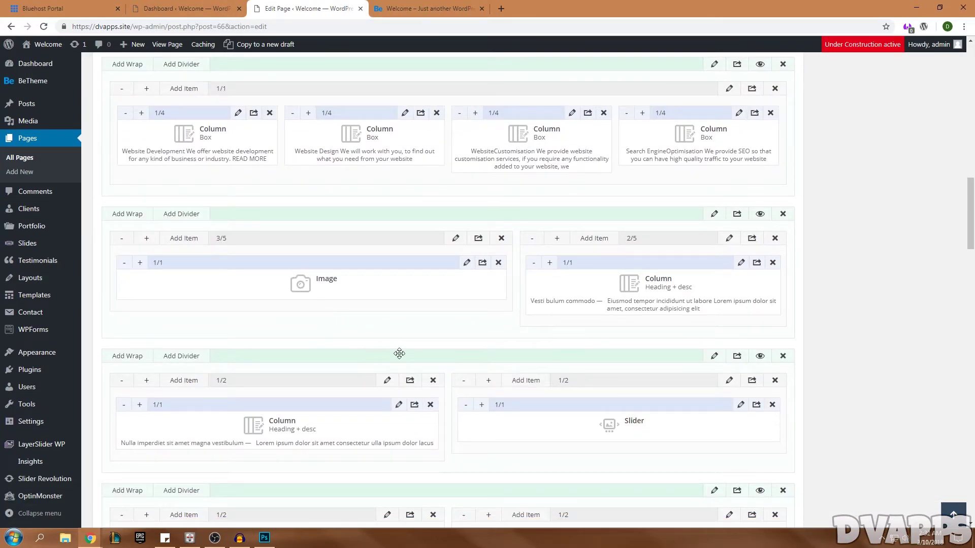
pyautogui.moveTo(367, 354); pyautogui.dragTo(451, 239)
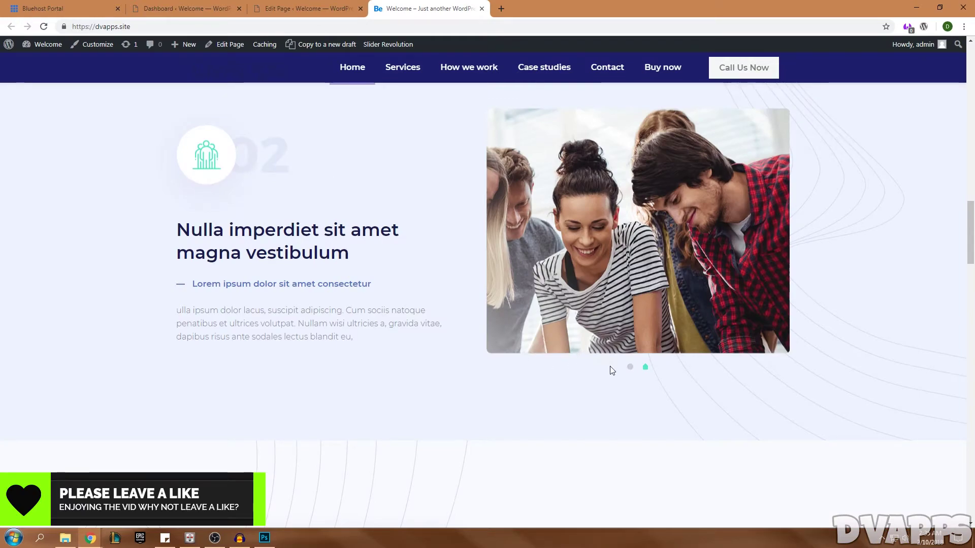
pyautogui.click(645, 367)
pyautogui.click(631, 367)
pyautogui.click(635, 368)
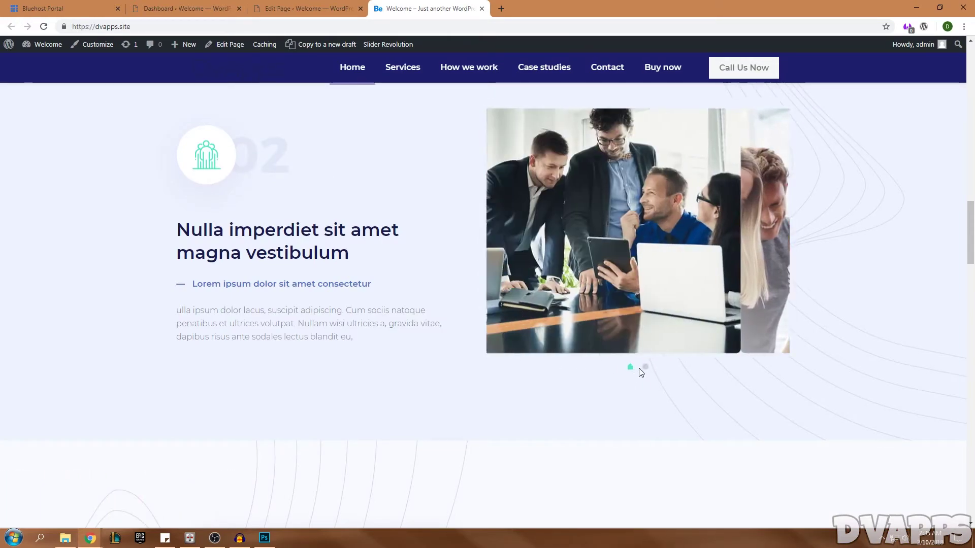
pyautogui.click(645, 368)
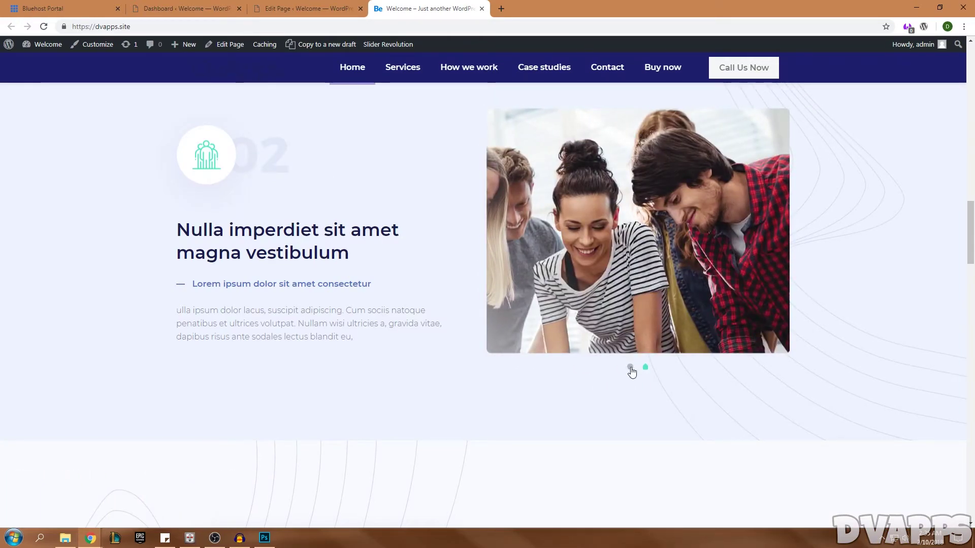
pyautogui.click(630, 367)
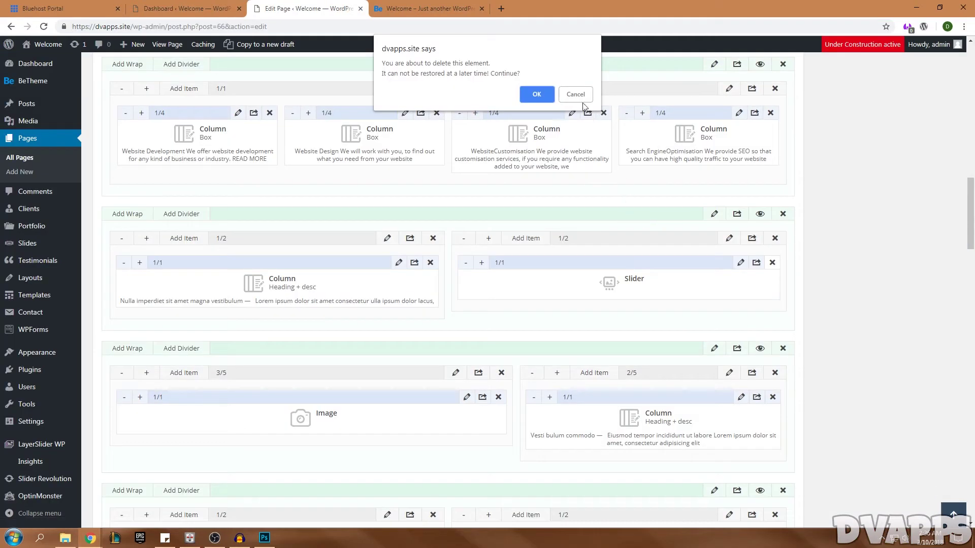
# Delete the slider element and place a duplicate of the laptop image in the empty right column
pyautogui.click(576, 92)
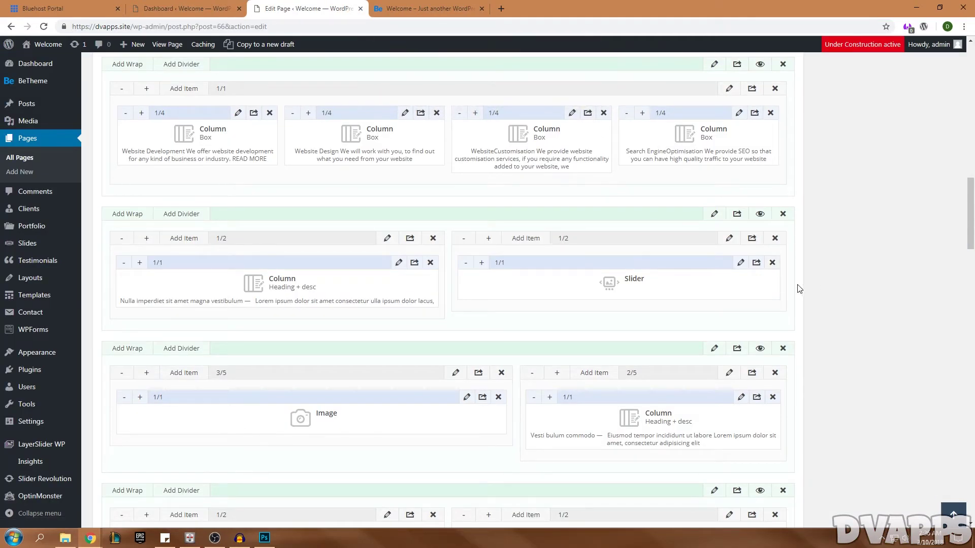
pyautogui.click(772, 263)
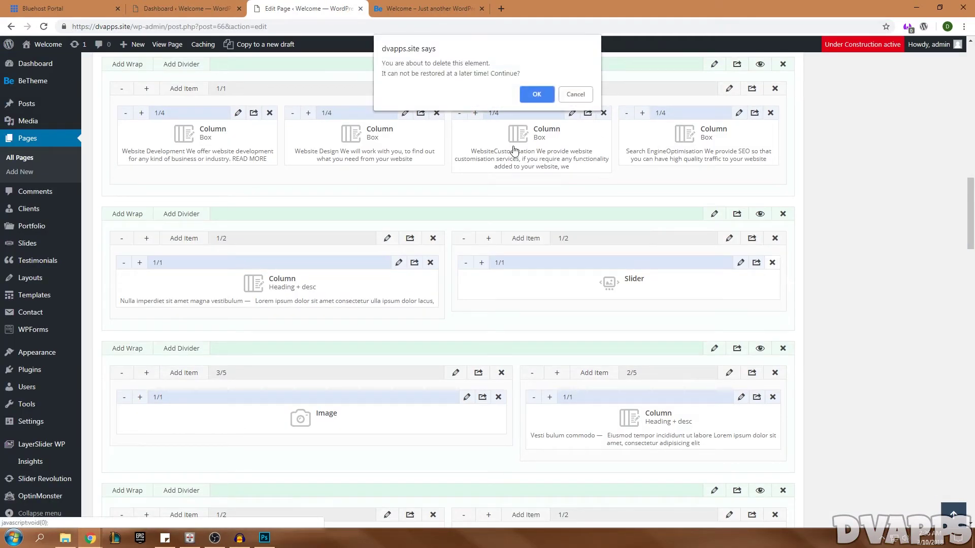
pyautogui.click(537, 96)
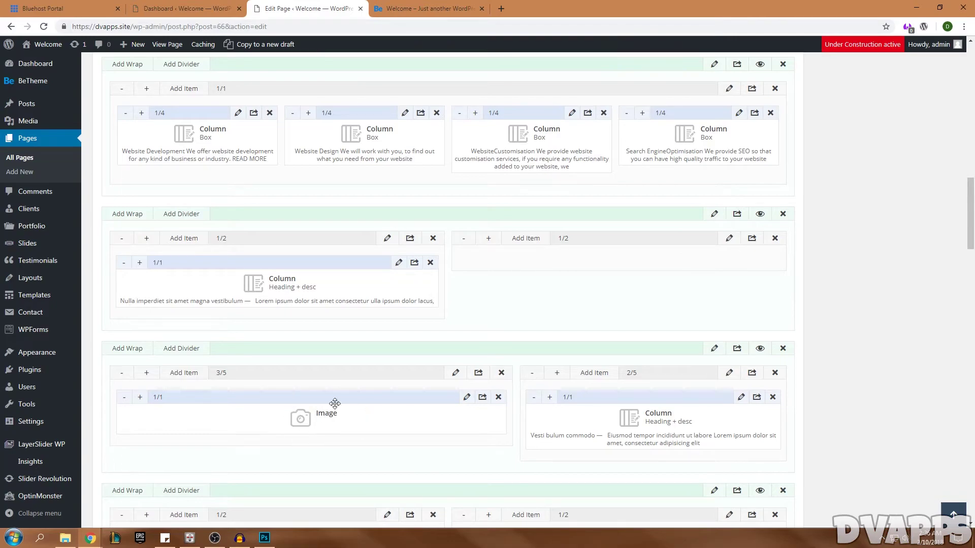
pyautogui.click(483, 397)
pyautogui.moveTo(338, 459); pyautogui.dragTo(673, 264)
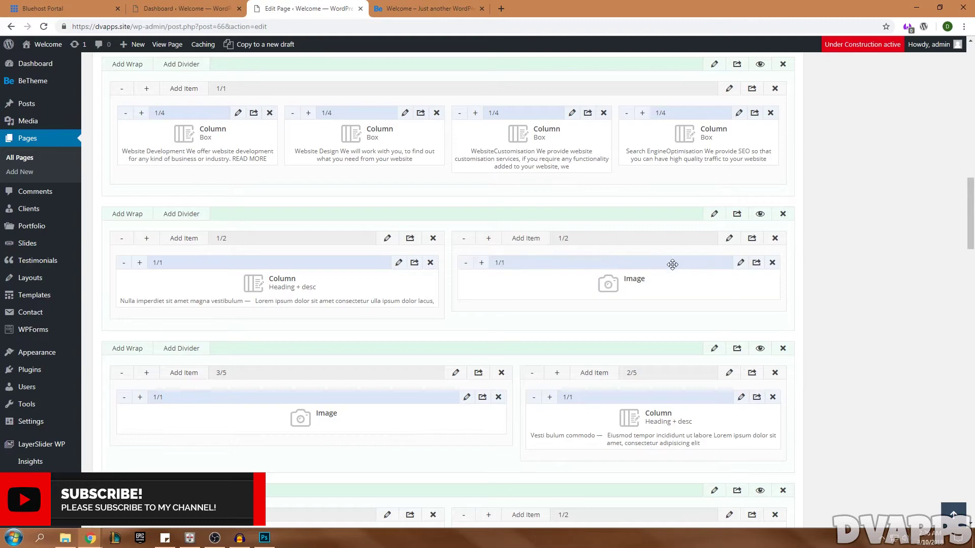
# Copy the web address of the group photo home_webdeveloper_pic21.png from the live site
pyautogui.click(740, 265)
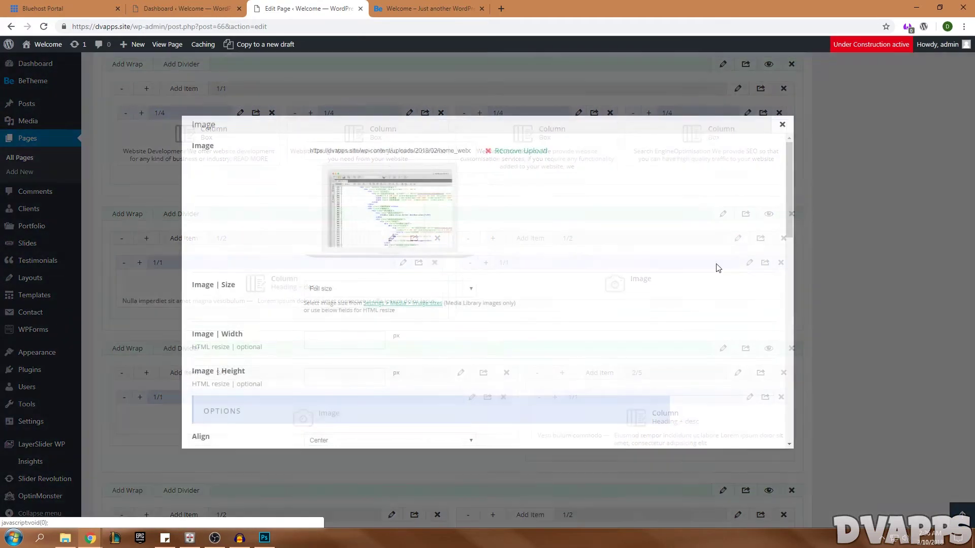
pyautogui.click(391, 8)
pyautogui.rightClick(568, 230)
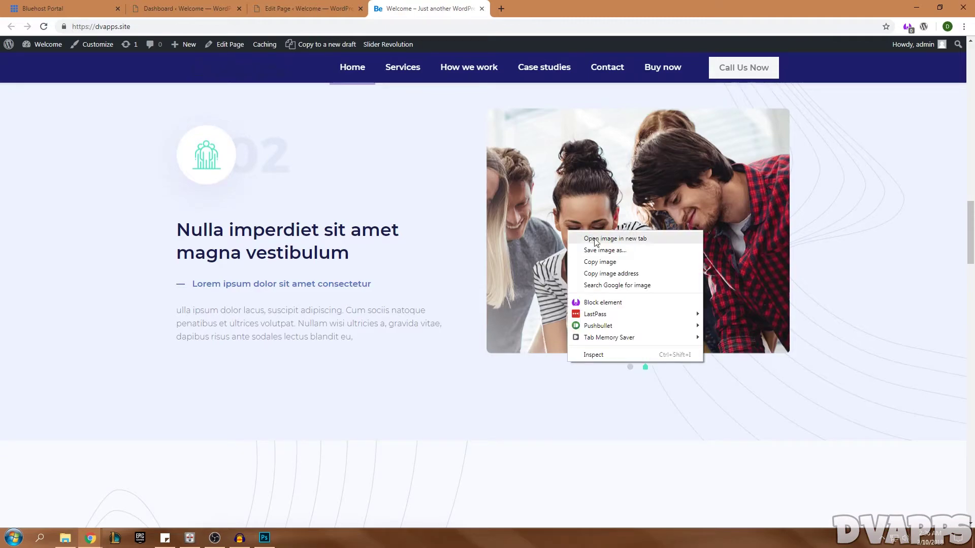
pyautogui.click(601, 237)
pyautogui.click(541, 10)
pyautogui.click(528, 23)
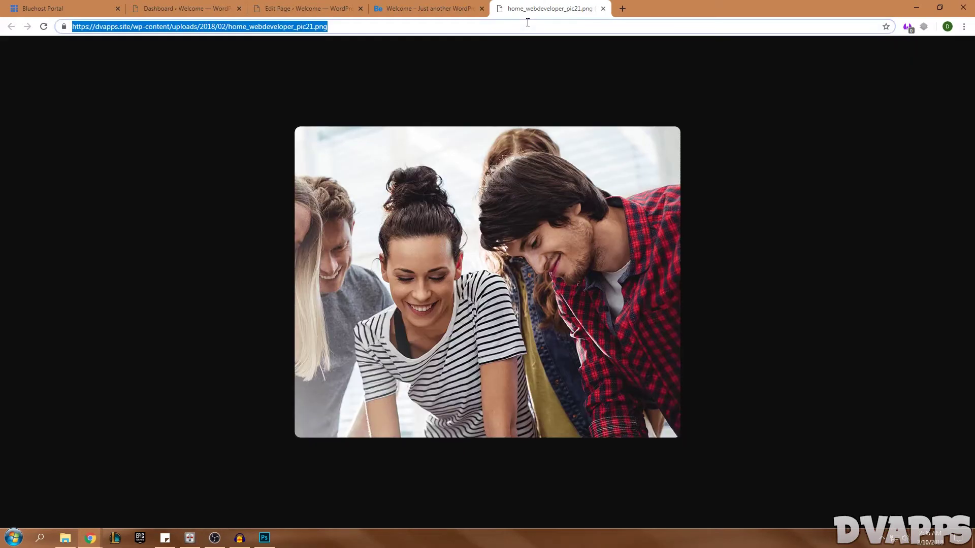
pyautogui.hotkey('ctrl', 'w')
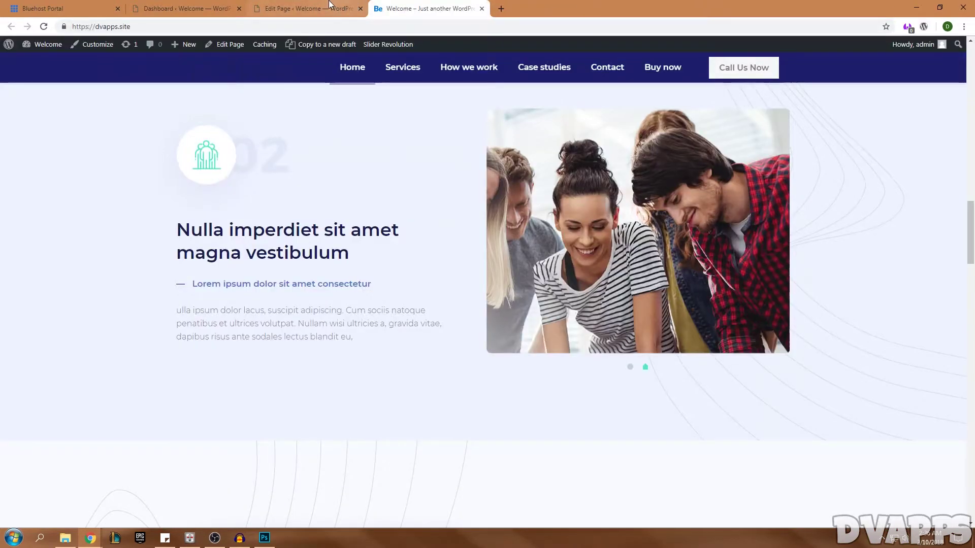
# Paste that address into the copied Image element's Image field, save, and check it live
pyautogui.click(304, 8)
pyautogui.click(452, 152)
pyautogui.hotkey('ctrl', 'a')
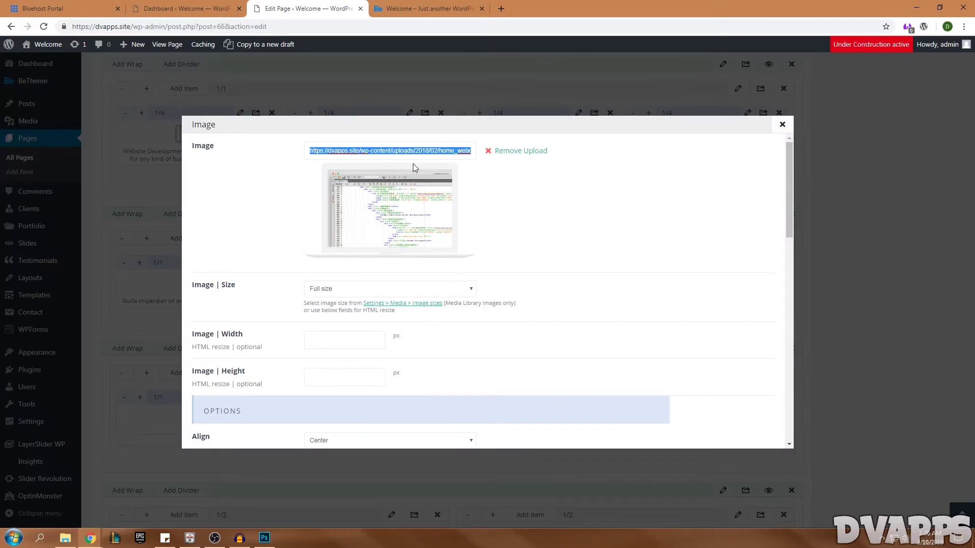
pyautogui.hotkey('ctrl', 'v')
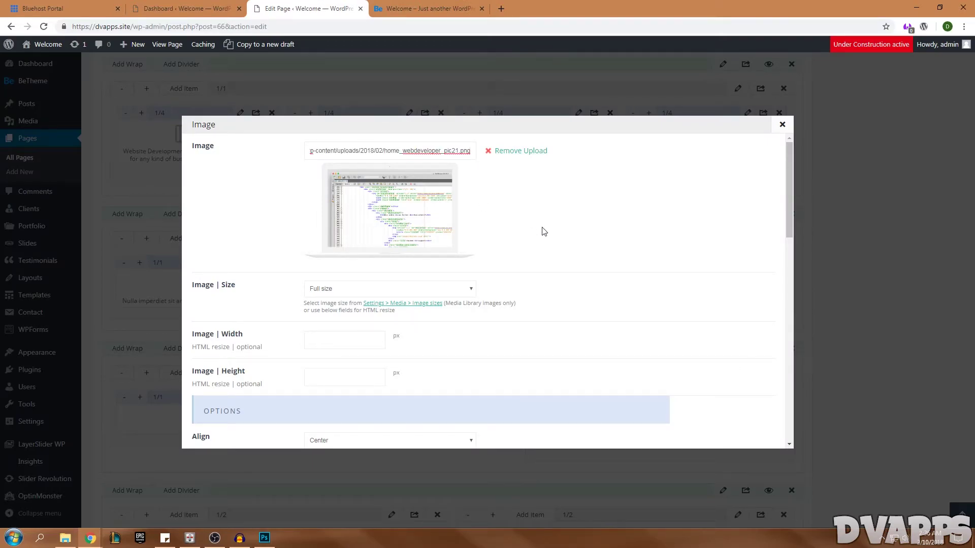
pyautogui.scroll(-2, 543, 231)
pyautogui.scroll(-10, 543, 231)
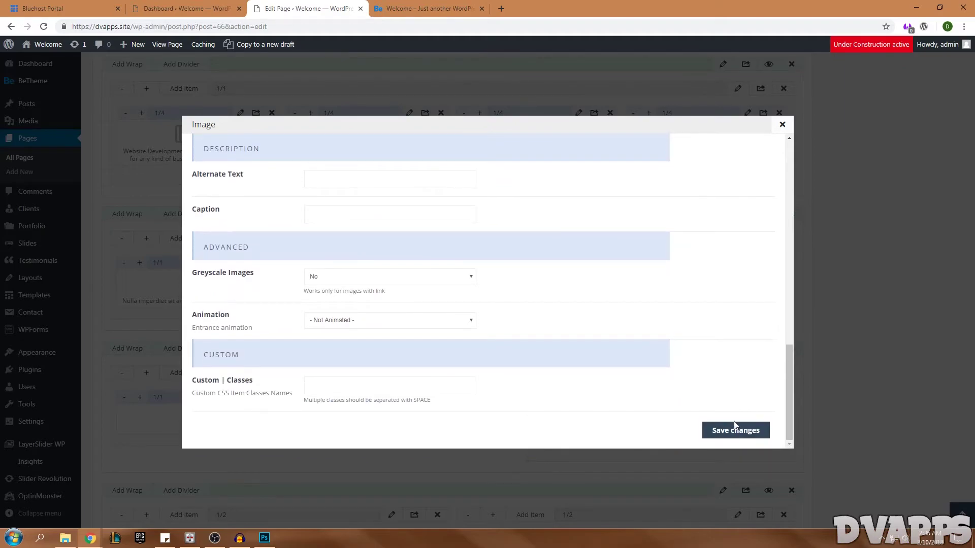
pyautogui.click(733, 429)
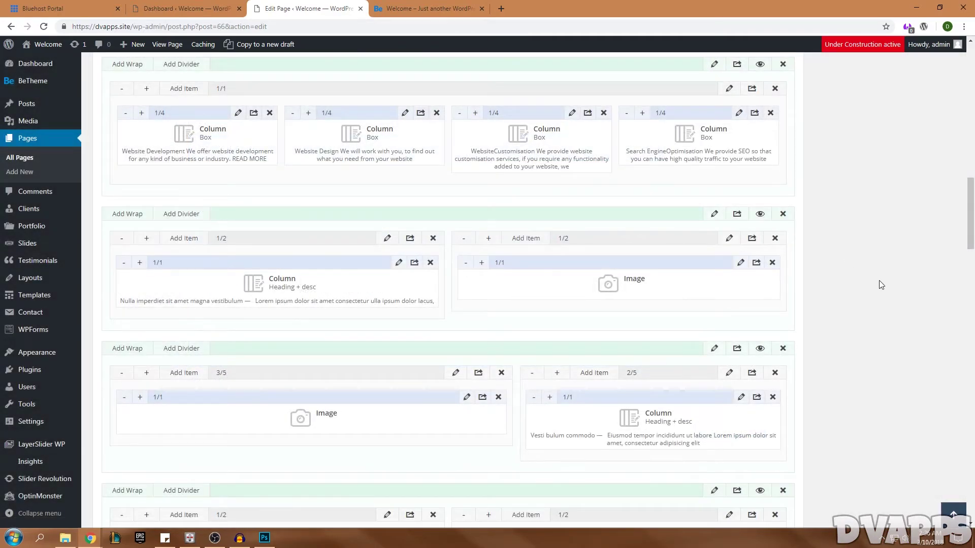
pyautogui.scroll(15, 878, 280)
pyautogui.click(429, 8)
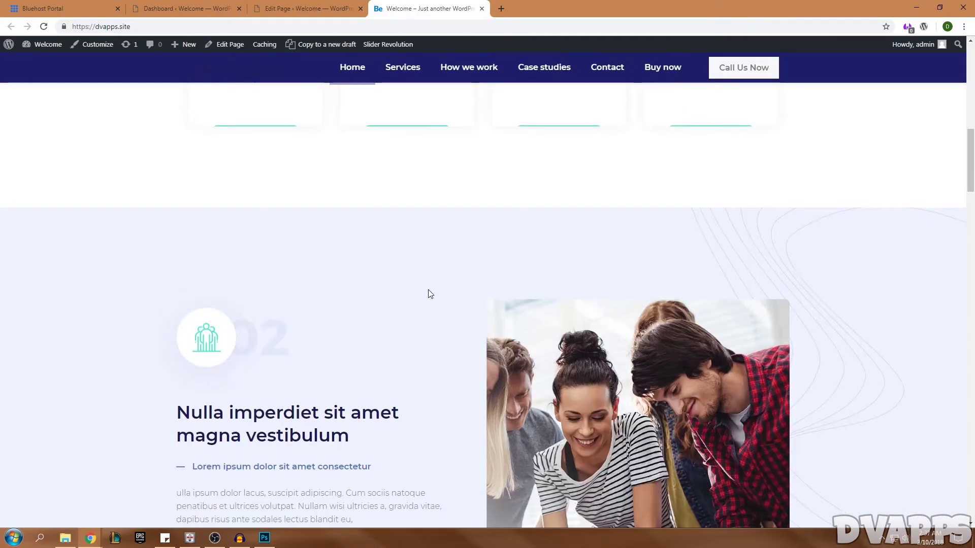
pyautogui.scroll(-2, 428, 289)
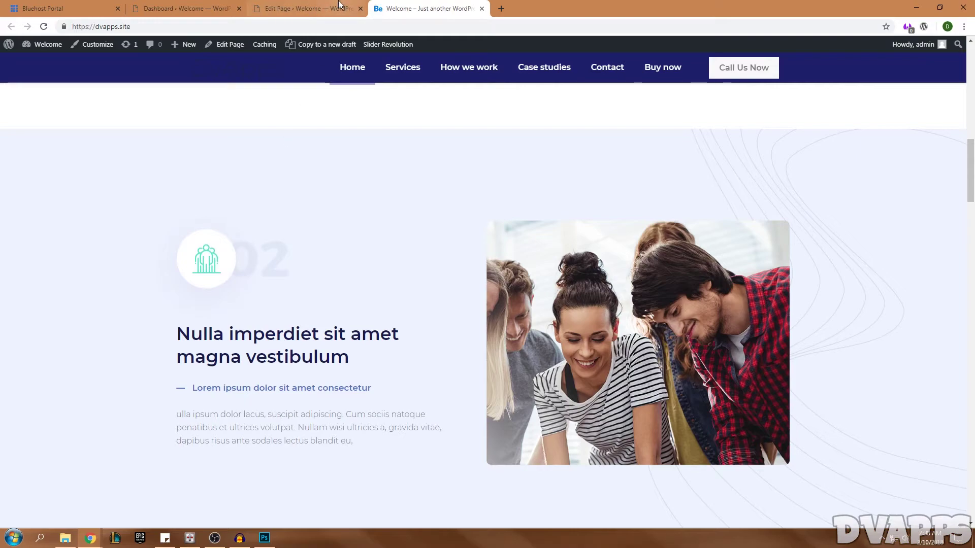
pyautogui.click(309, 8)
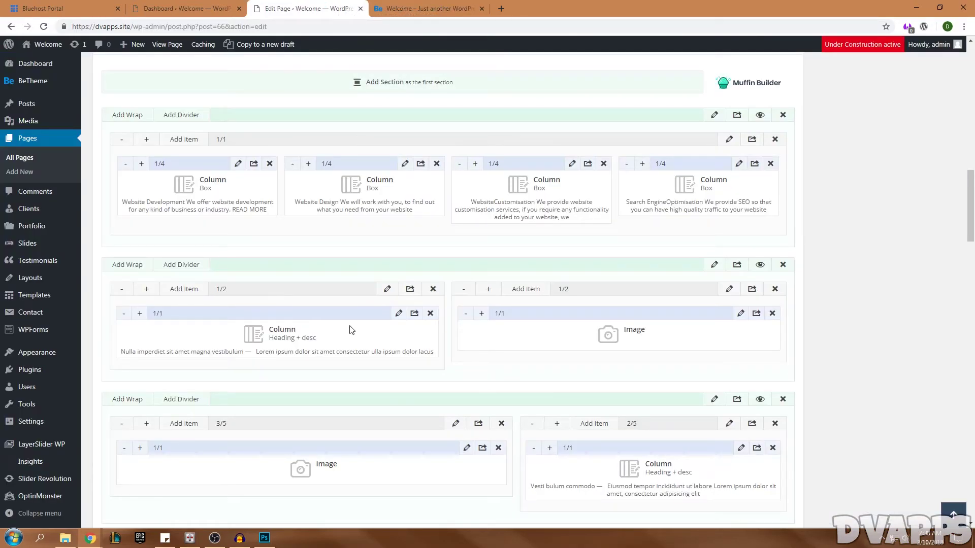
# Edit the first process step's Heading + desc column content for the Planning heading and description
pyautogui.click(398, 313)
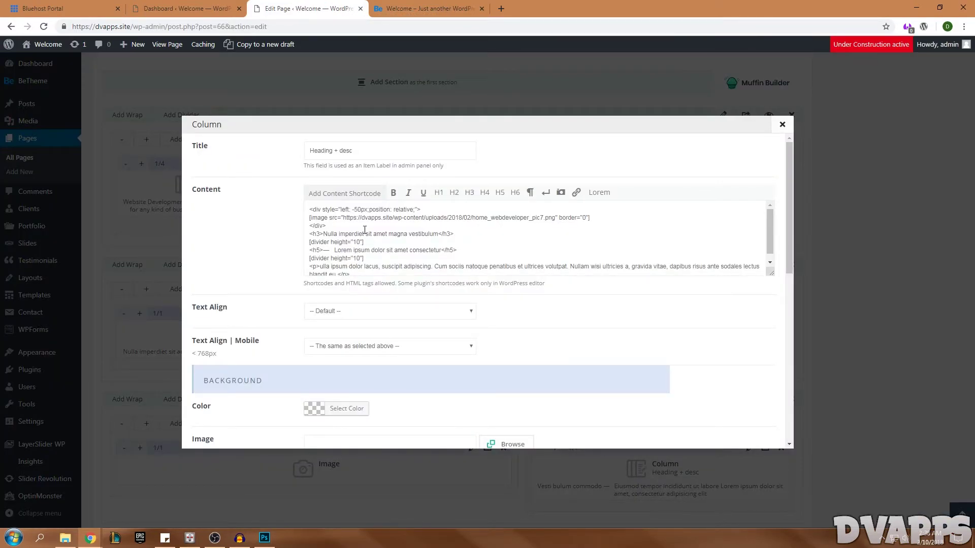
pyautogui.moveTo(343, 218); pyautogui.dragTo(557, 219)
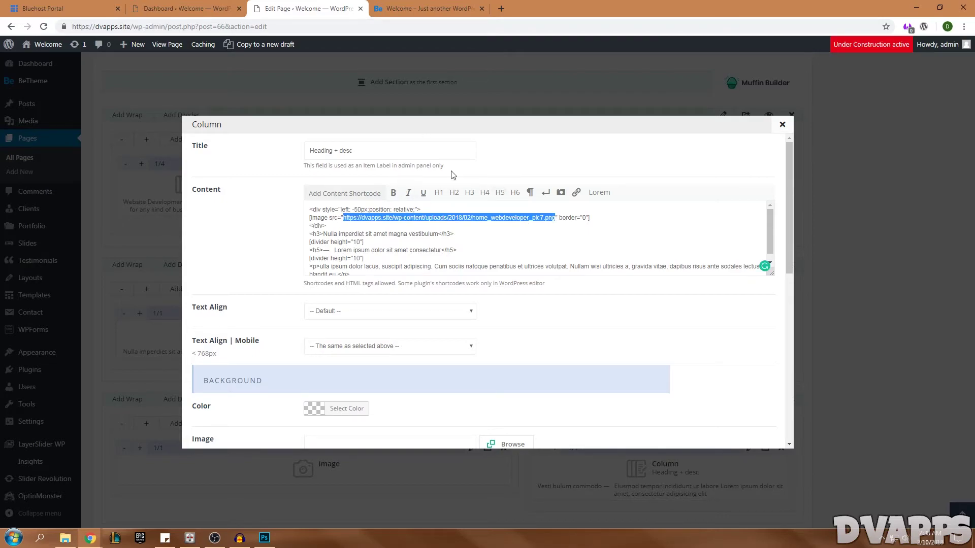
pyautogui.click(551, 216)
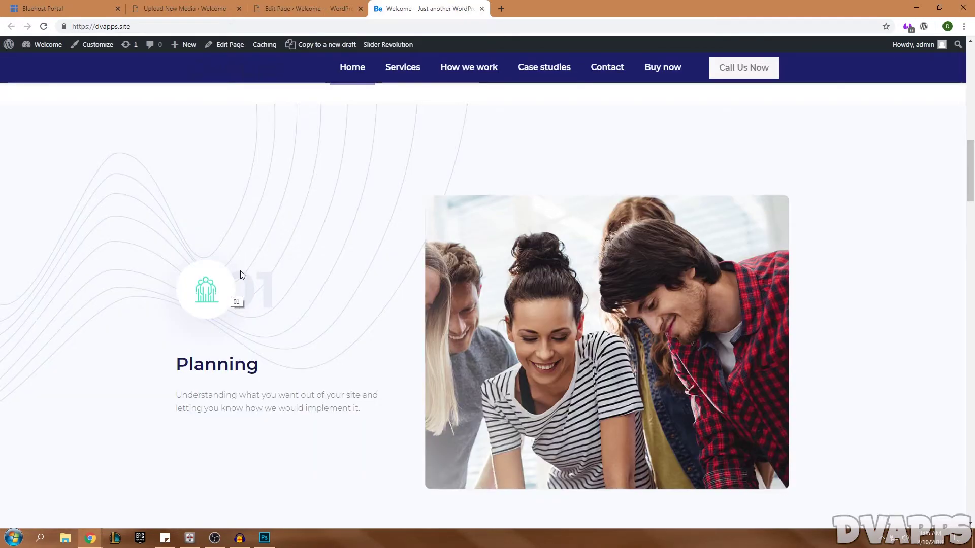
pyautogui.scroll(-2, 241, 266)
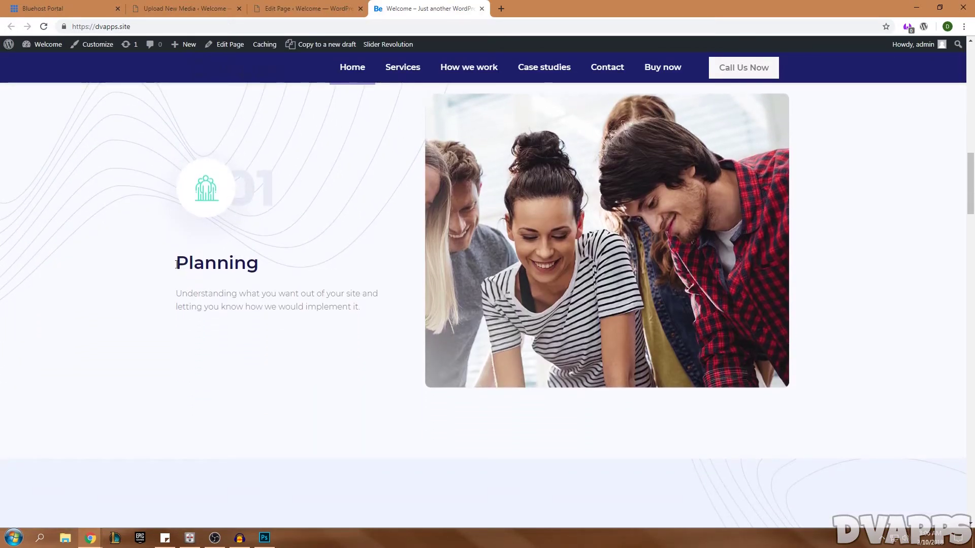
pyautogui.moveTo(280, 294); pyautogui.dragTo(360, 307)
pyautogui.click(337, 287)
pyautogui.scroll(-10, 338, 287)
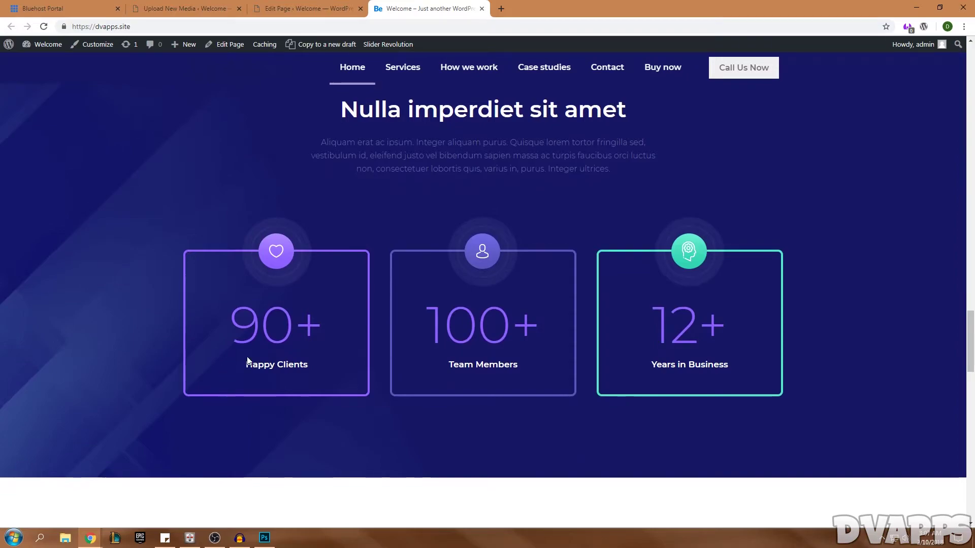
# Compare the statistics section in the page builder with the live site
pyautogui.scroll(1, 367, 288)
pyautogui.hotkey('ctrl', 'shift', 'Tab')
pyautogui.scroll(-3, 360, 230)
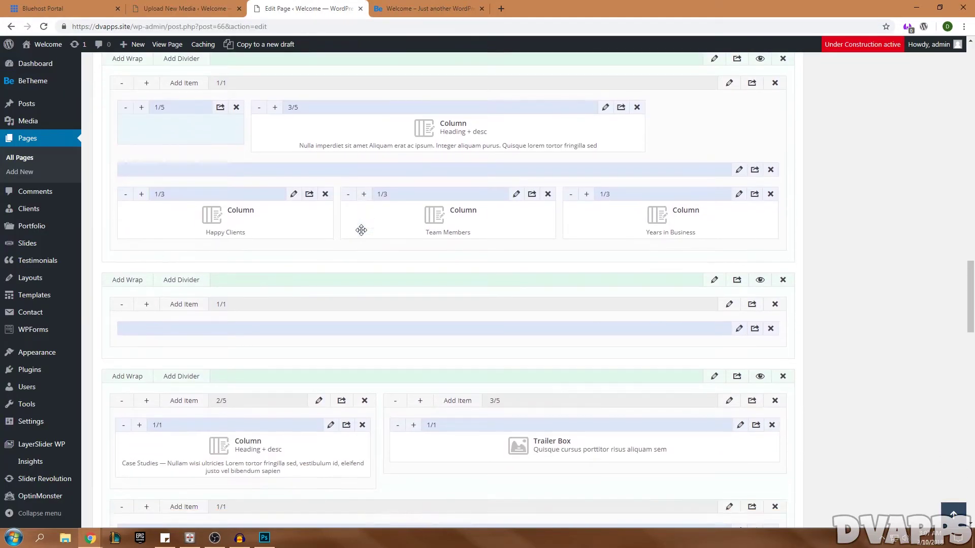
pyautogui.scroll(3, 544, 226)
pyautogui.scroll(-1, 532, 234)
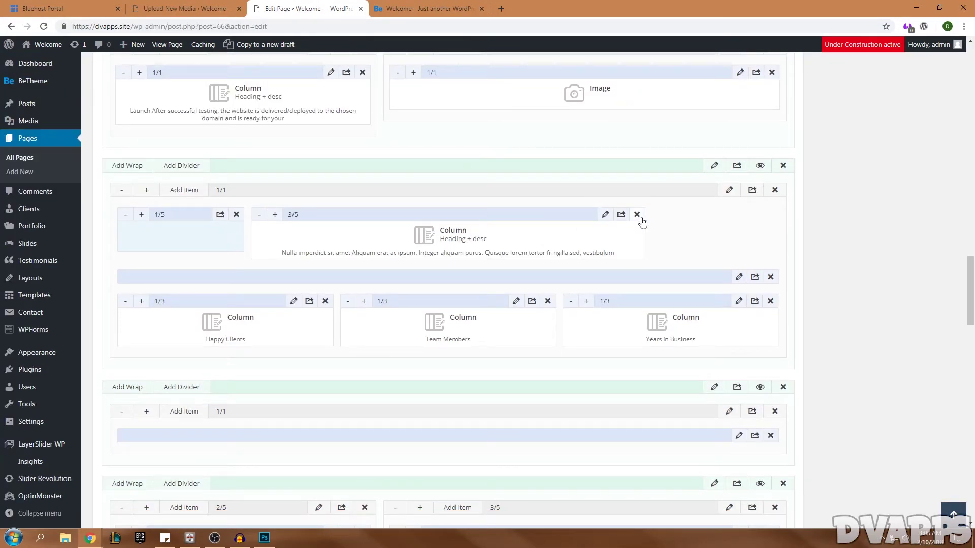
pyautogui.hotkey('ctrl', 'Tab')
pyautogui.scroll(-1, 425, 244)
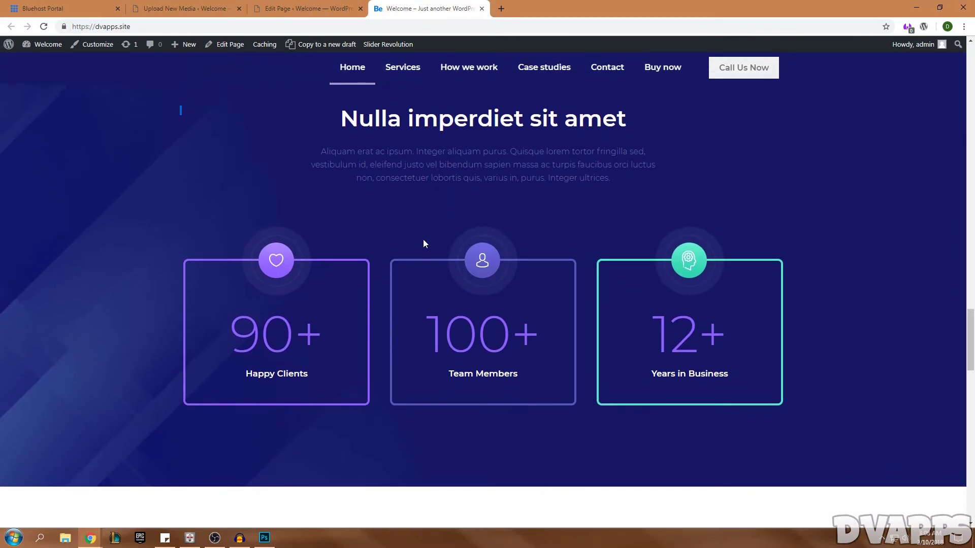
pyautogui.scroll(2, 258, 335)
pyautogui.scroll(-3, 7, 211)
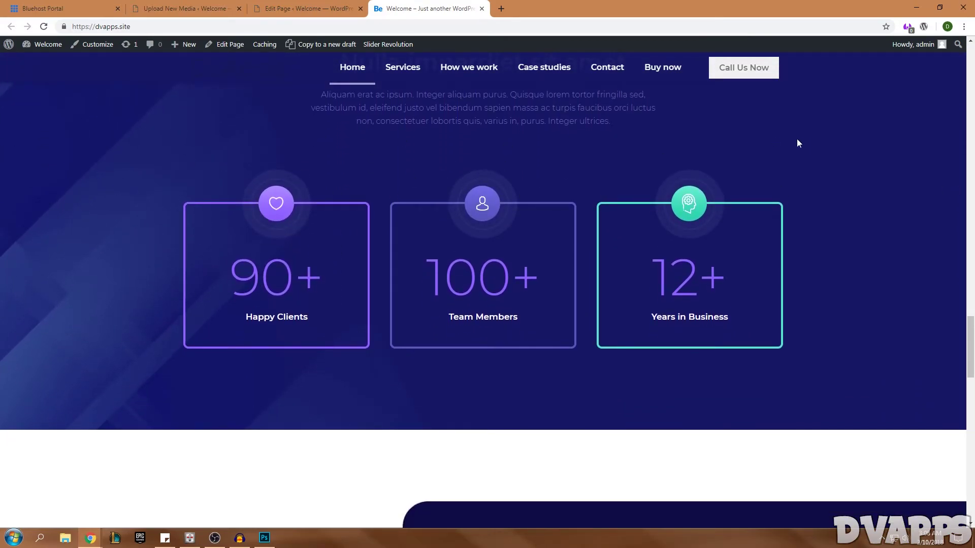
pyautogui.scroll(3, 825, 151)
pyautogui.hotkey('ctrl', 'shift', 'Tab')
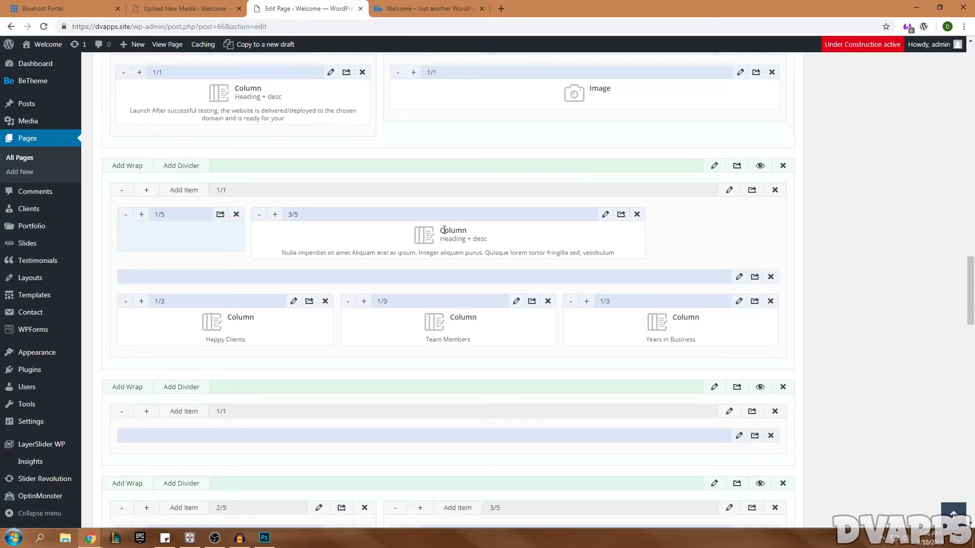
# Delete the 3/5 Nulla imperdiet heading column and the empty 1/5 column, checking the result live
pyautogui.click(636, 214)
pyautogui.click(536, 92)
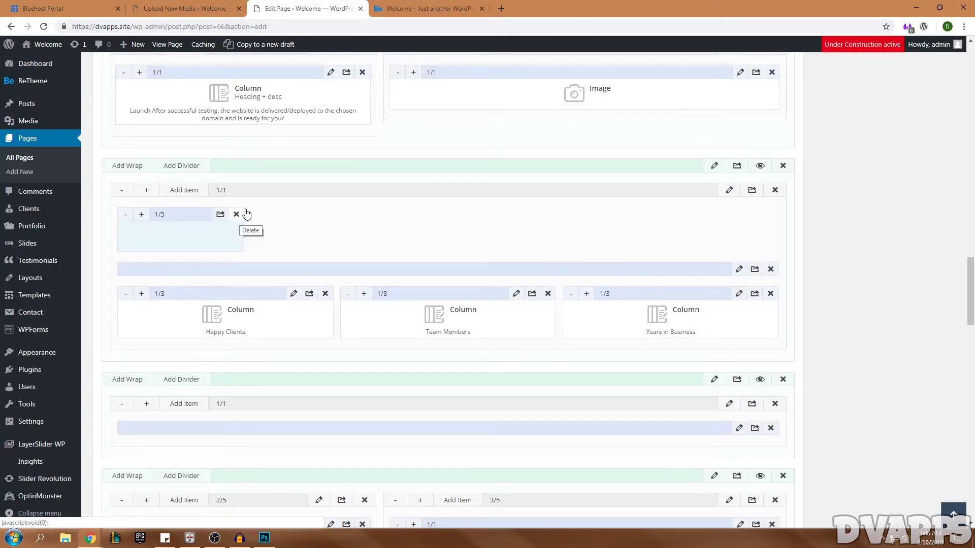
pyautogui.click(244, 213)
pyautogui.click(536, 92)
pyautogui.hotkey('ctrl', 'Tab')
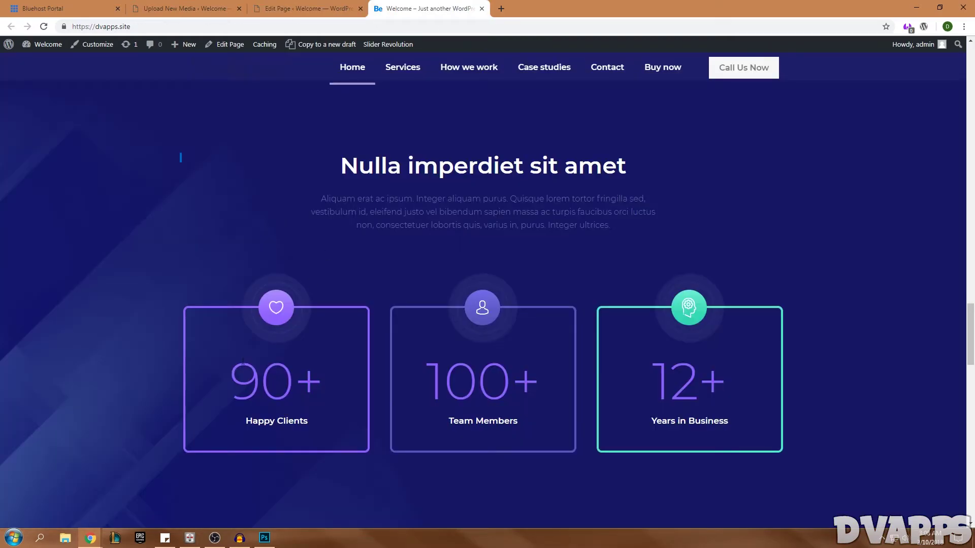
pyautogui.click(300, 8)
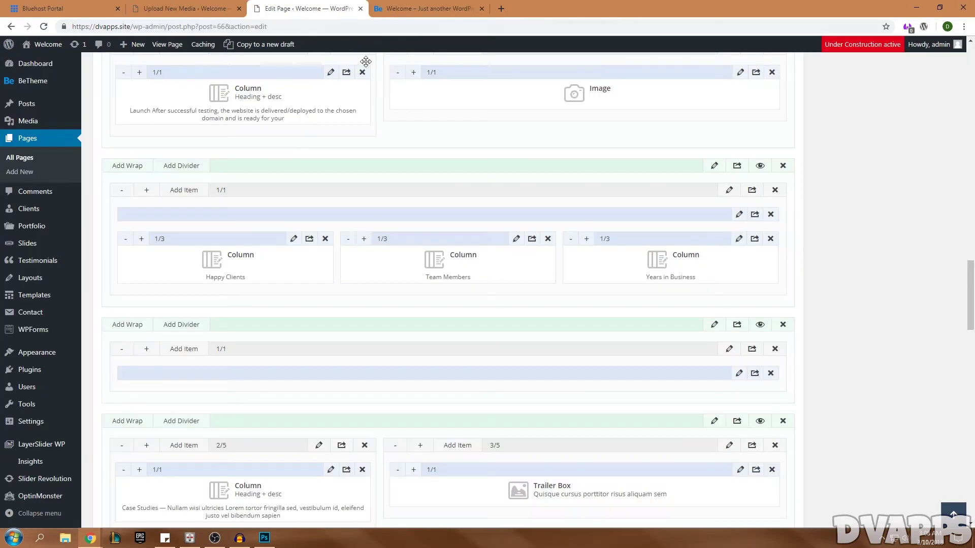
# Change the Happy Clients counter from 90+ to 120+ and save
pyautogui.click(295, 239)
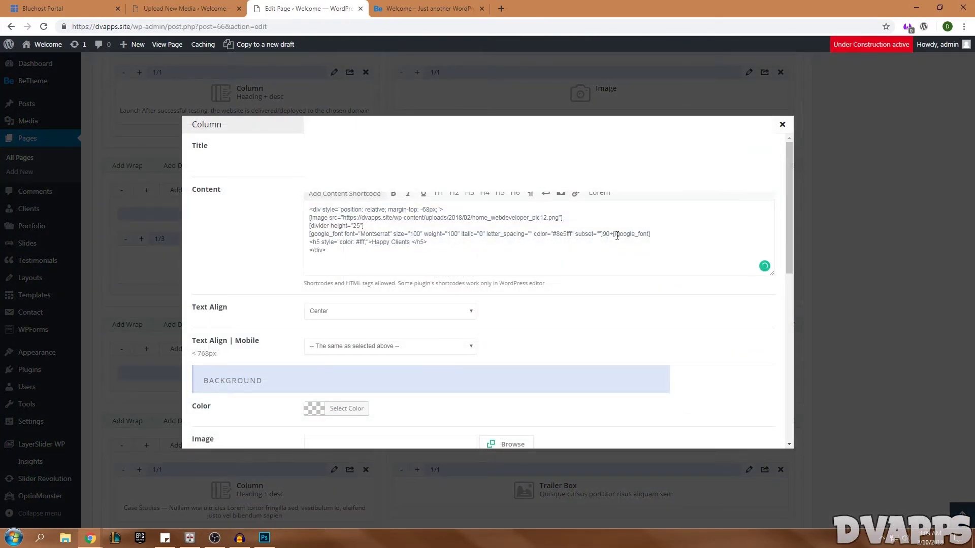
pyautogui.press('BackSpace')
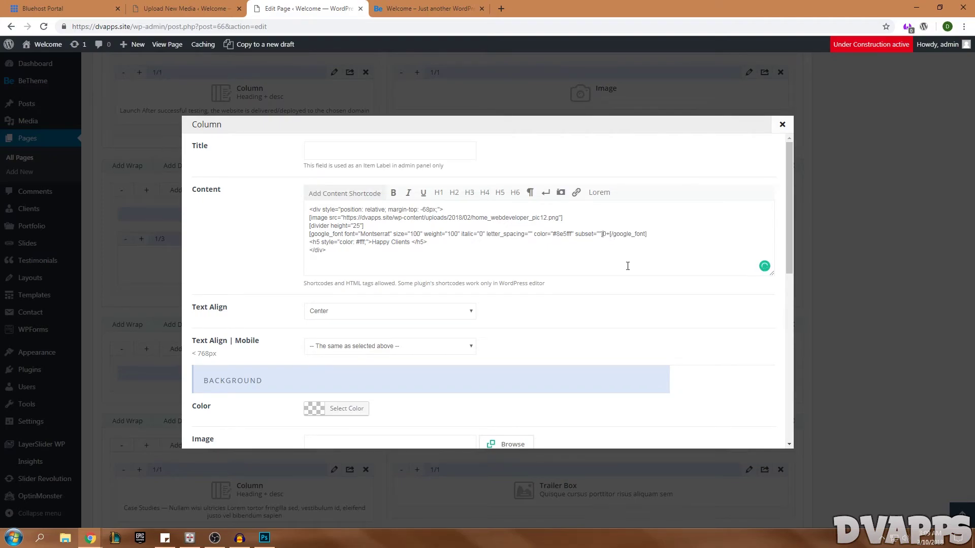
pyautogui.write('12')
pyautogui.scroll(-15, 559, 330)
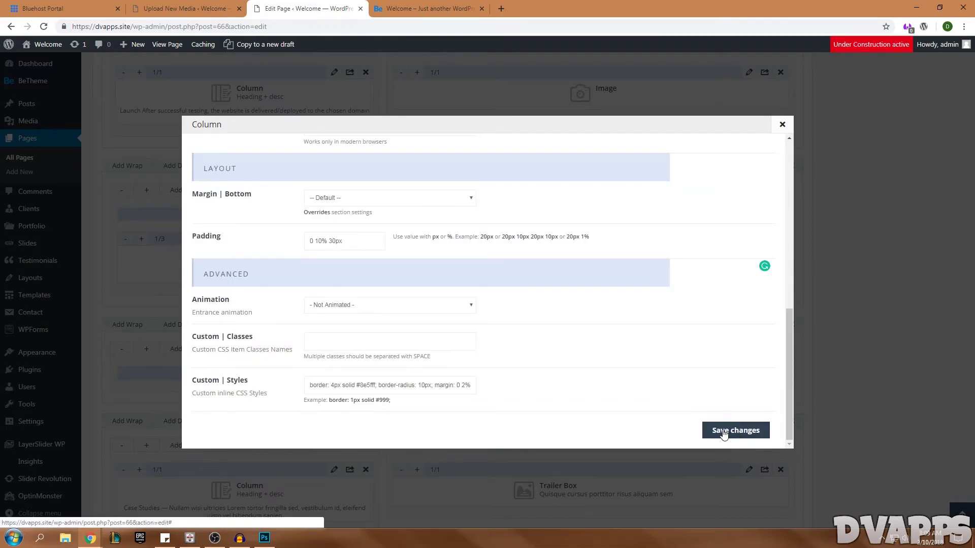
pyautogui.click(731, 432)
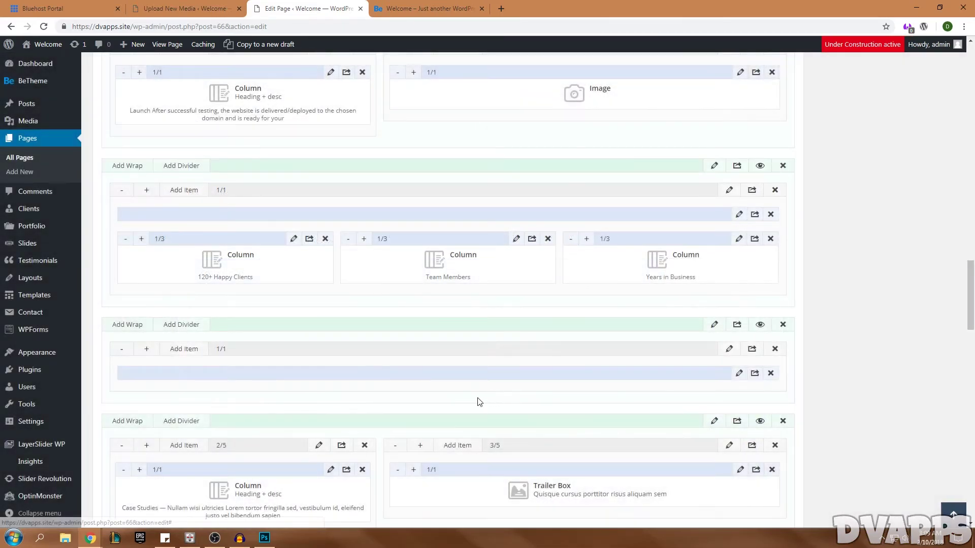
# Relabel Team Members as Five Star Reviews and change Years in Business from 12+ to 5+
pyautogui.click(512, 242)
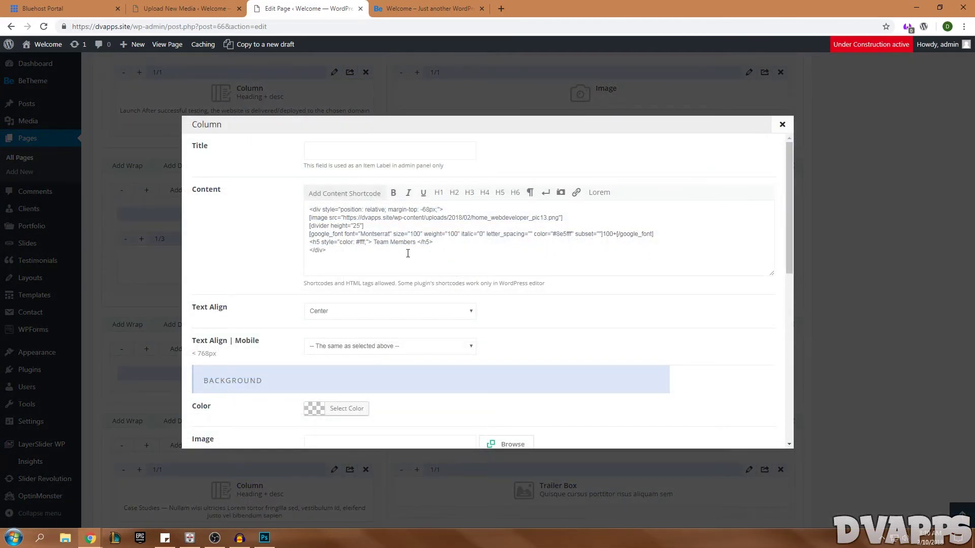
pyautogui.moveTo(417, 242); pyautogui.dragTo(373, 242)
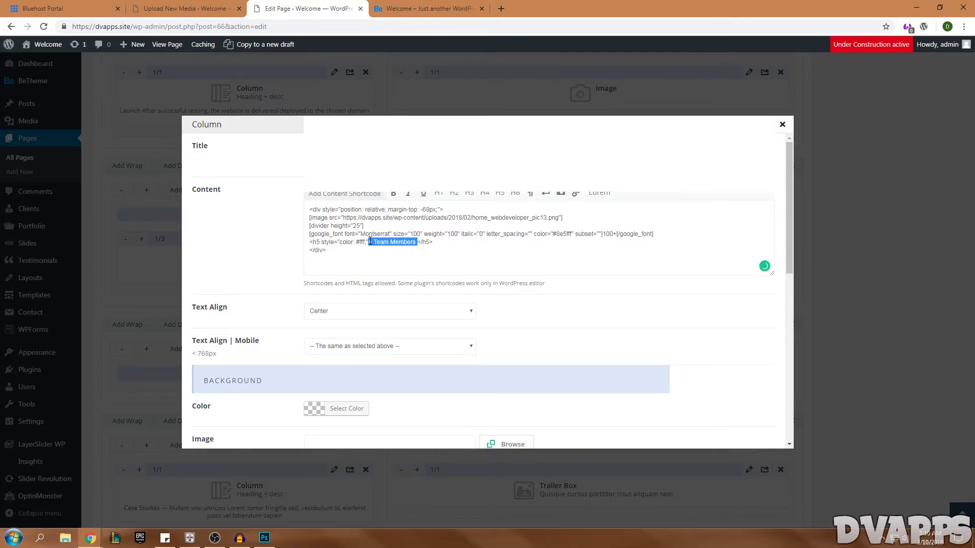
pyautogui.press('Escape')
pyautogui.click(735, 241)
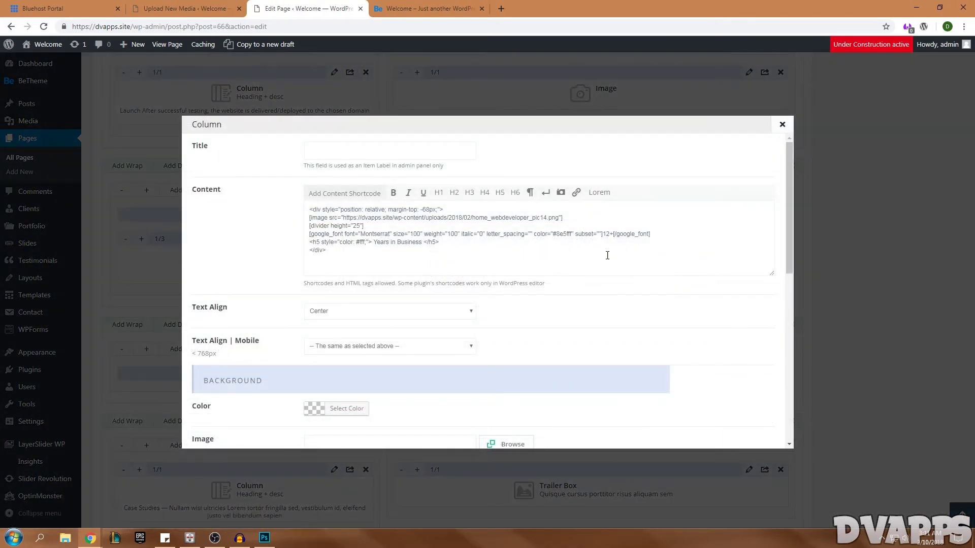
pyautogui.click(611, 234)
pyautogui.press('BackSpace')
pyautogui.press('BackSpace')
pyautogui.write('5')
pyautogui.scroll(-2, 650, 251)
pyautogui.press('Escape')
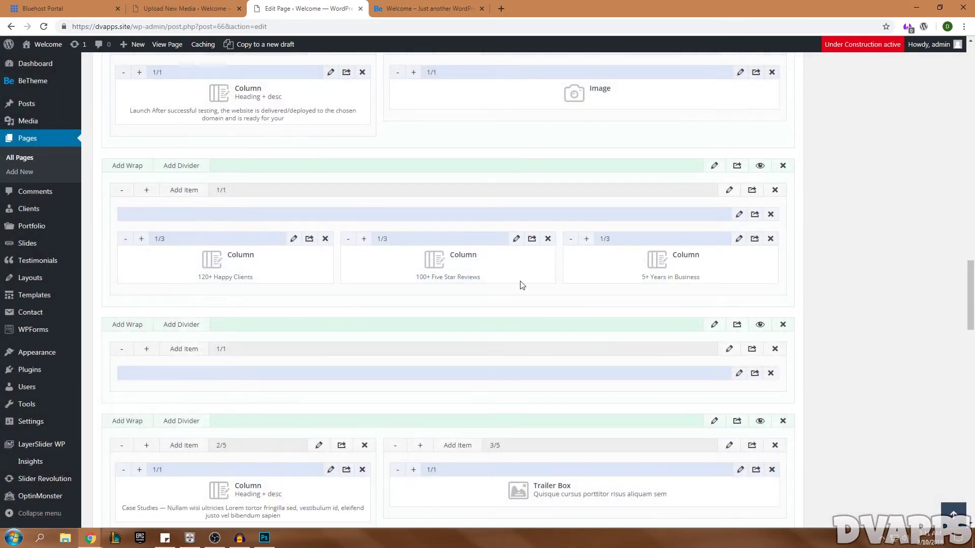
pyautogui.scroll(15, 952, 291)
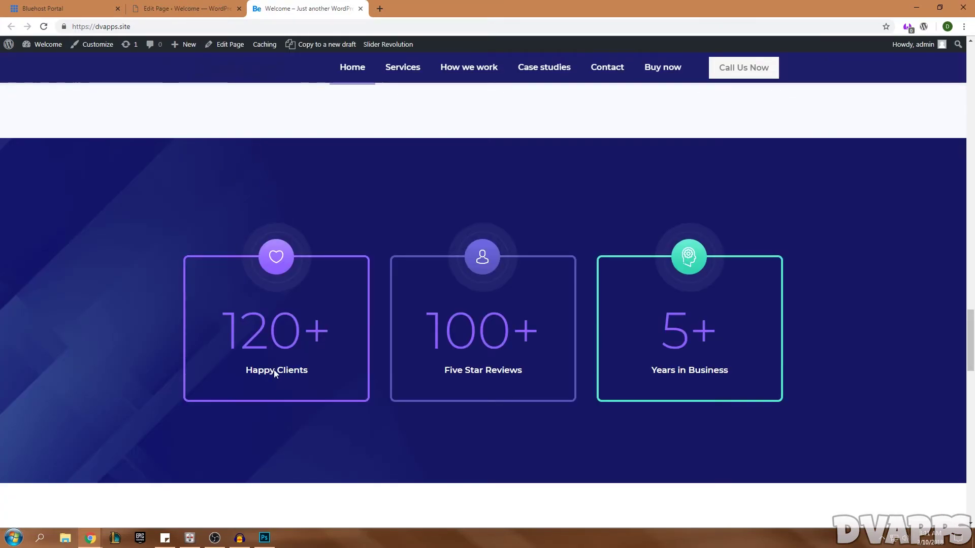
# Delete the empty item row below the statistics section
pyautogui.click(181, 4)
pyautogui.scroll(-15, 350, 239)
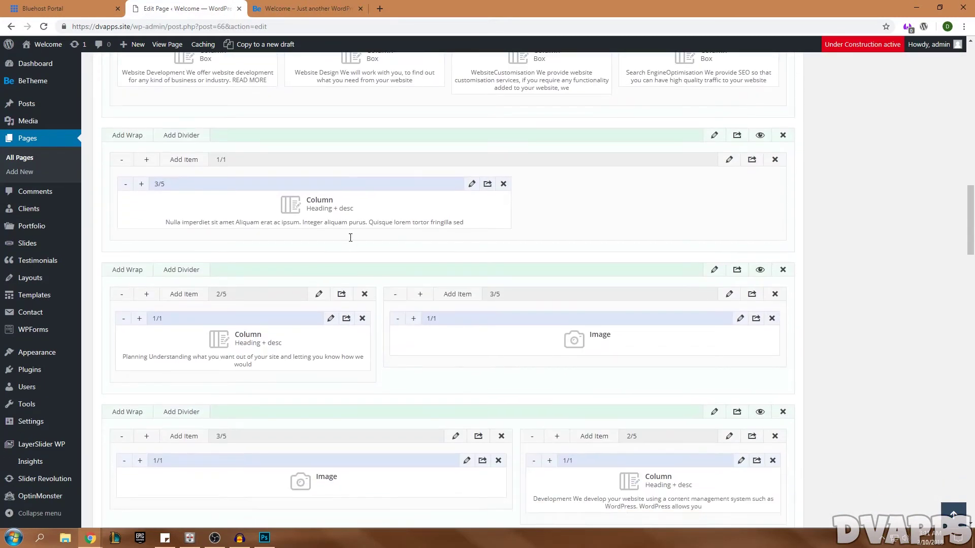
pyautogui.scroll(-6, 351, 237)
pyautogui.scroll(7, 350, 239)
pyautogui.scroll(-9, 350, 239)
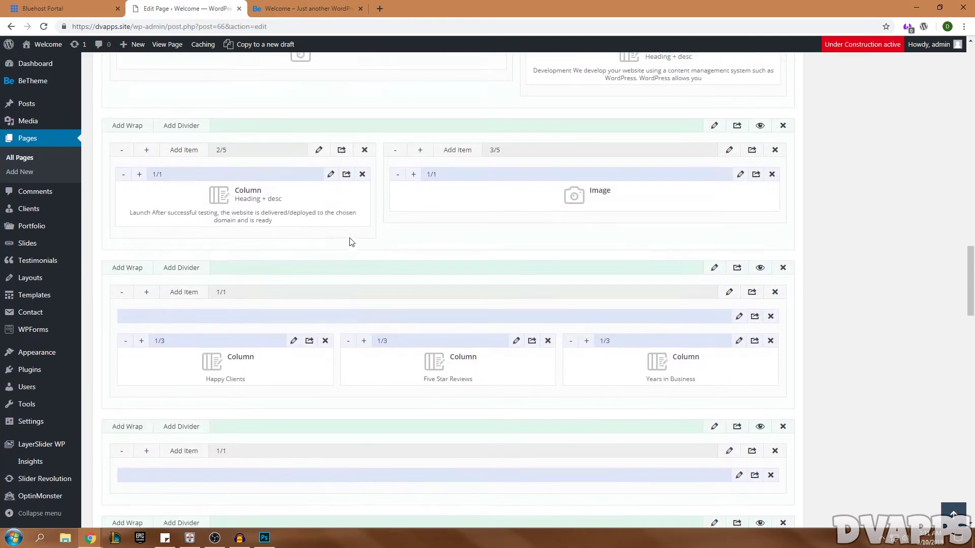
pyautogui.scroll(-3, 551, 201)
pyautogui.scroll(1, 550, 201)
pyautogui.click(770, 214)
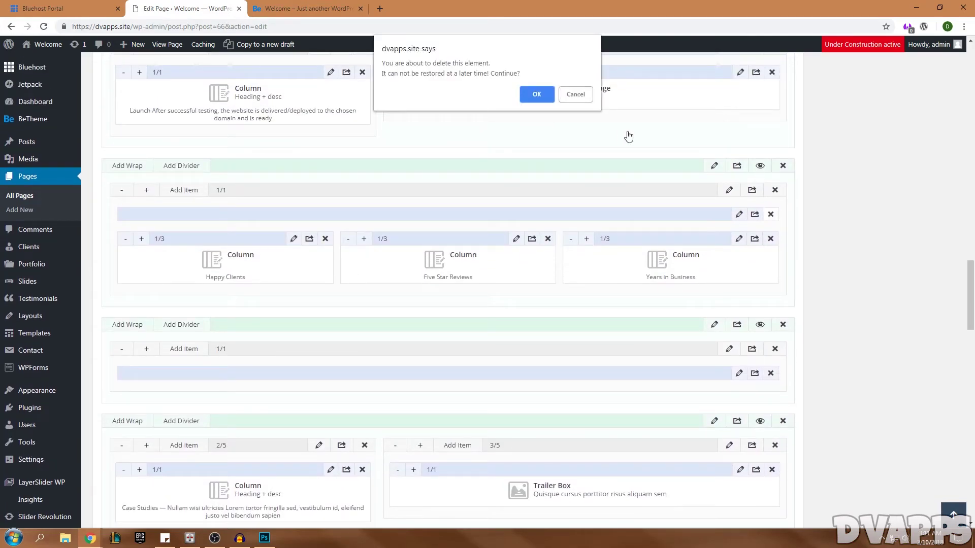
pyautogui.click(578, 97)
pyautogui.click(771, 214)
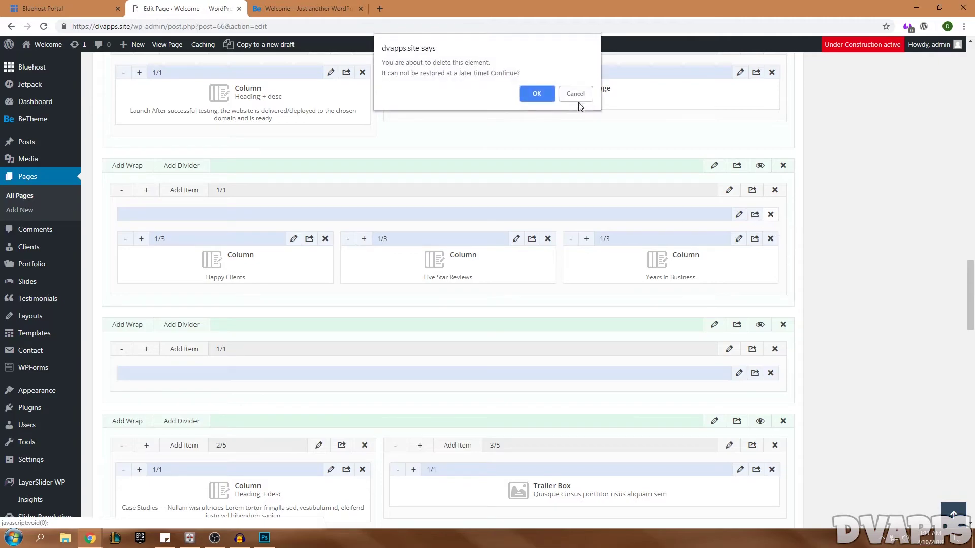
pyautogui.click(537, 93)
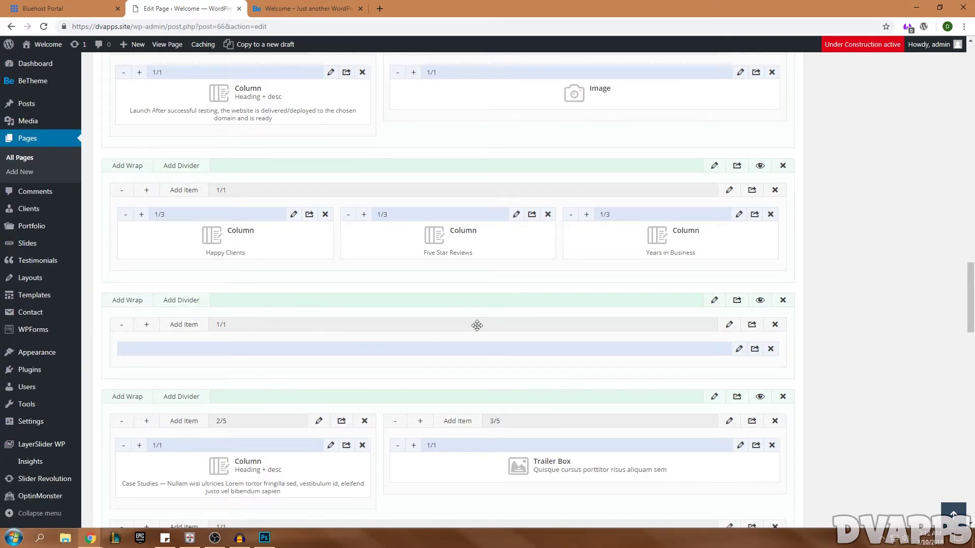
# Delete the now-empty wrap left behind
pyautogui.click(783, 300)
pyautogui.click(536, 93)
pyautogui.scroll(6, 806, 201)
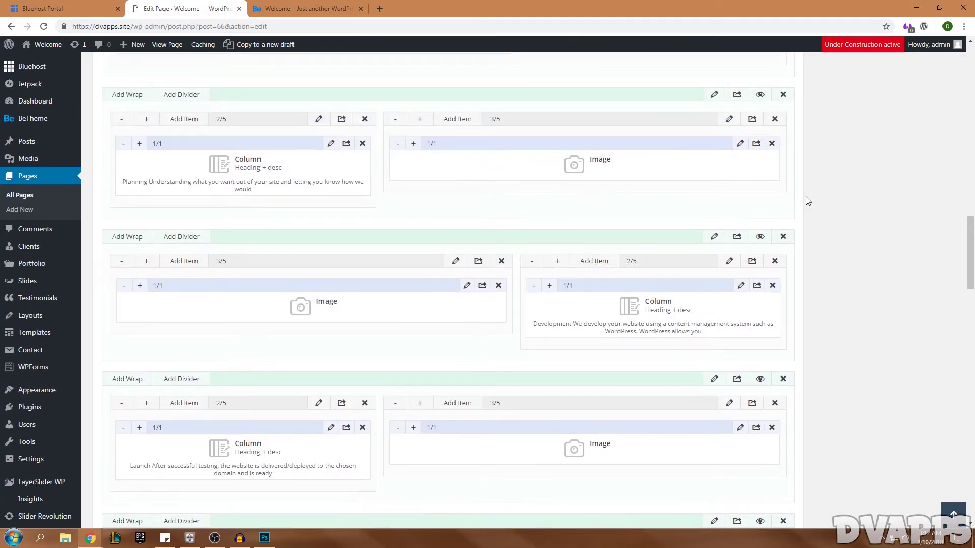
pyautogui.scroll(10, 805, 201)
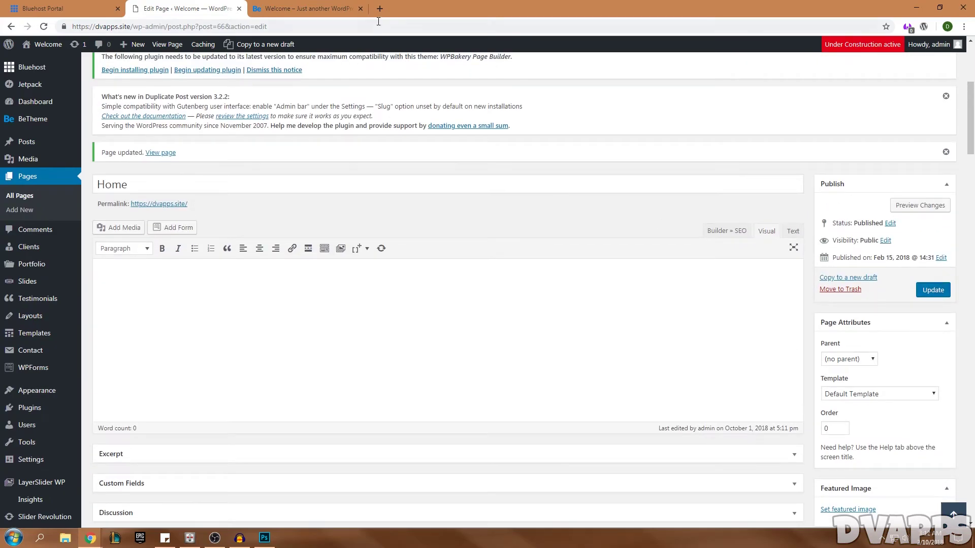
# Review the live homepage's three-counter statistics band followed directly by Case Studies
pyautogui.click(304, 9)
pyautogui.scroll(3, 256, 335)
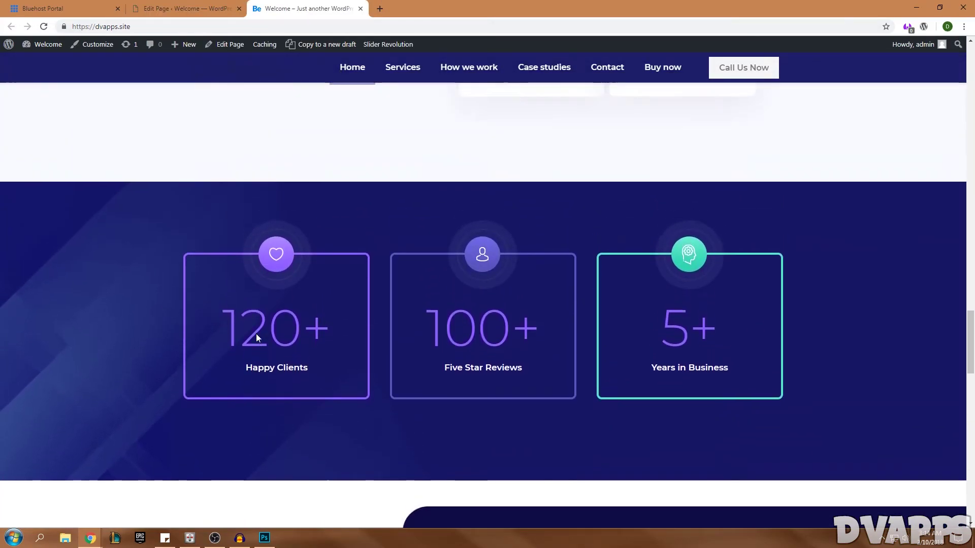
pyautogui.scroll(-10, 256, 335)
pyautogui.scroll(6, 200, 188)
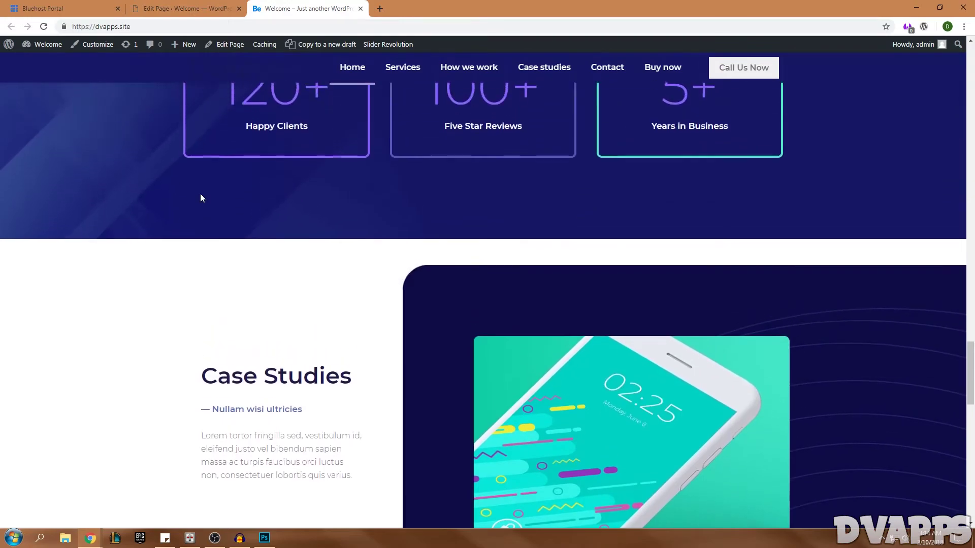
pyautogui.scroll(-4, 200, 195)
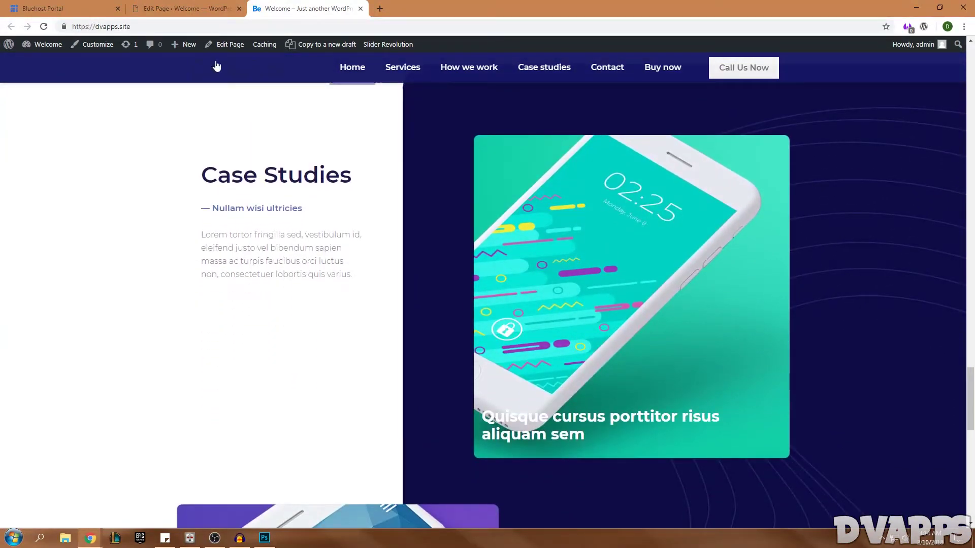
pyautogui.scroll(1, 256, 194)
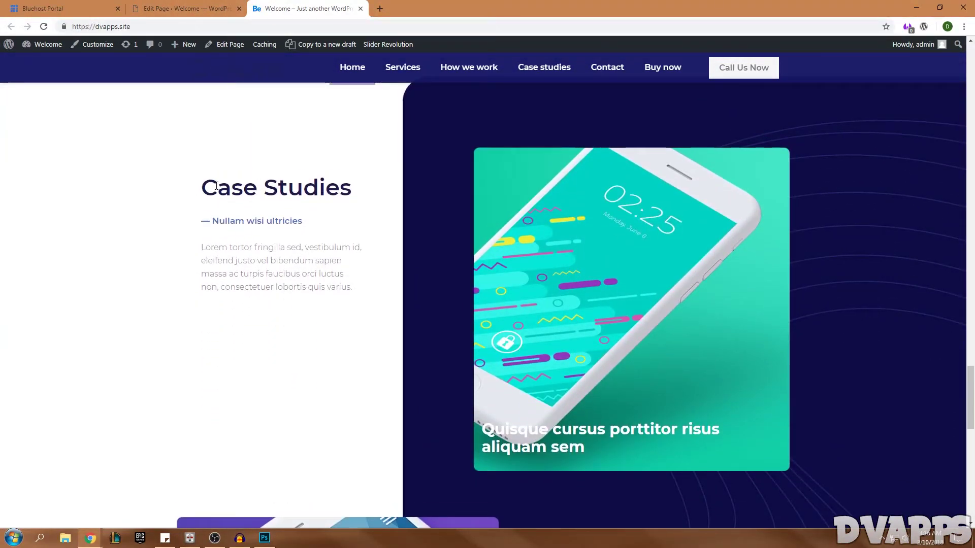
# Put the 'View our case studies…' sentence under Our Work in the case studies column and save
pyautogui.click(218, 12)
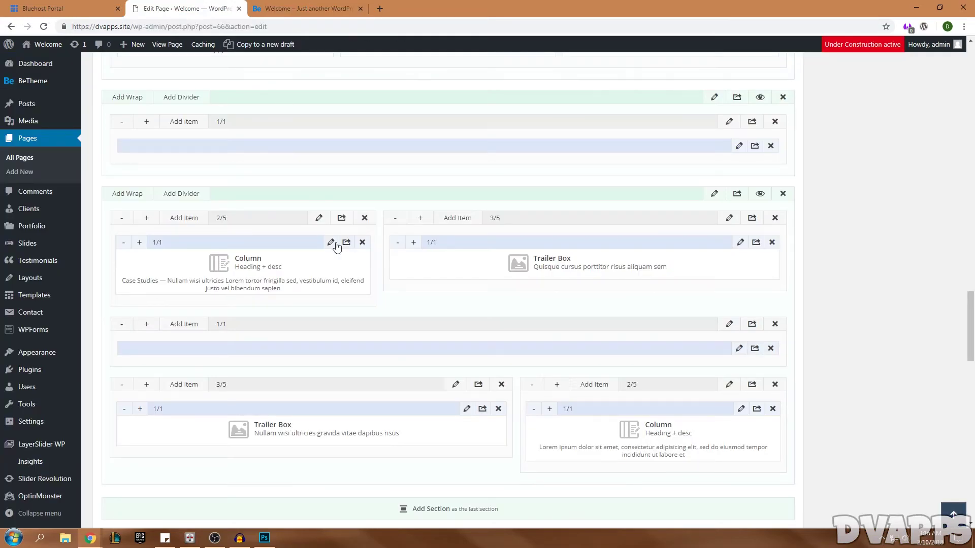
pyautogui.scroll(-1, 308, 262)
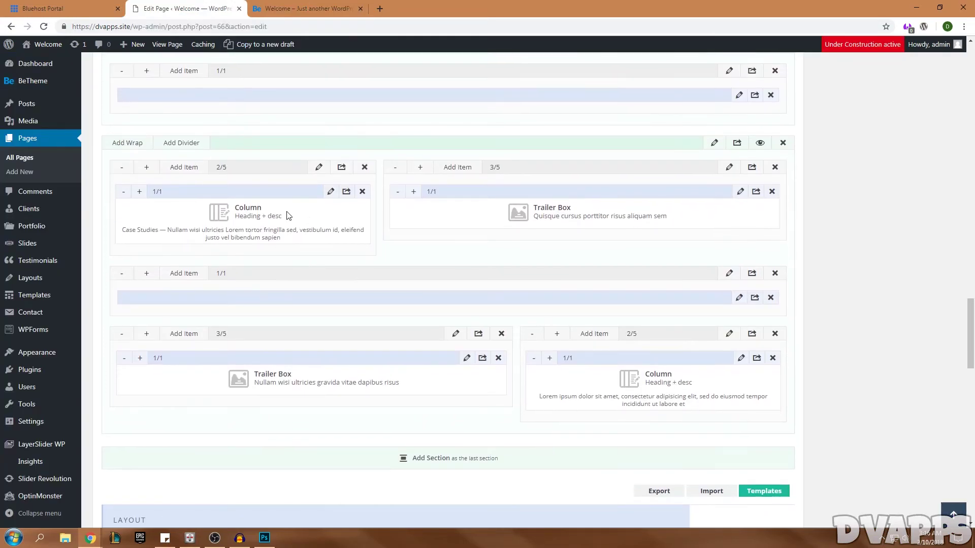
pyautogui.click(330, 192)
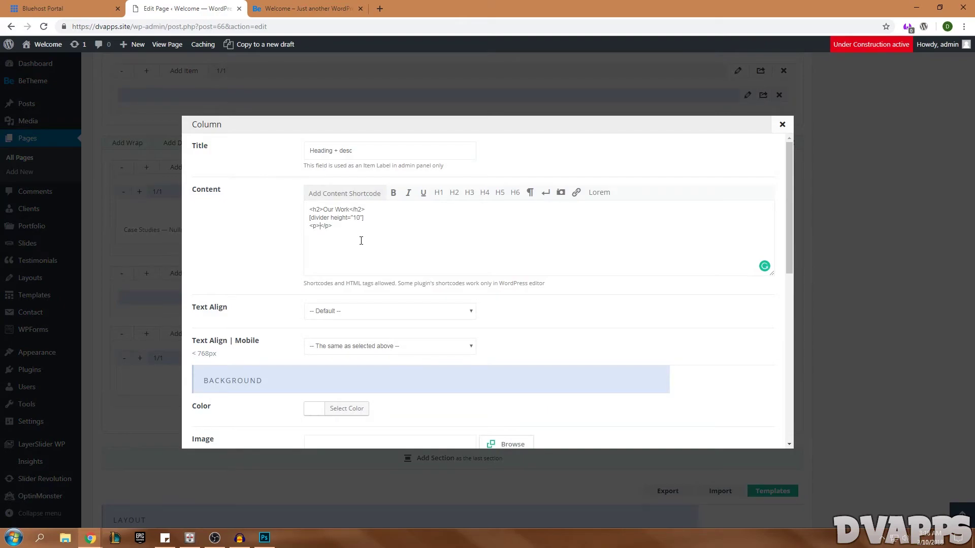
pyautogui.write('View our case studies to see a selection of our clients and how we have helped them to take their business to the next level')
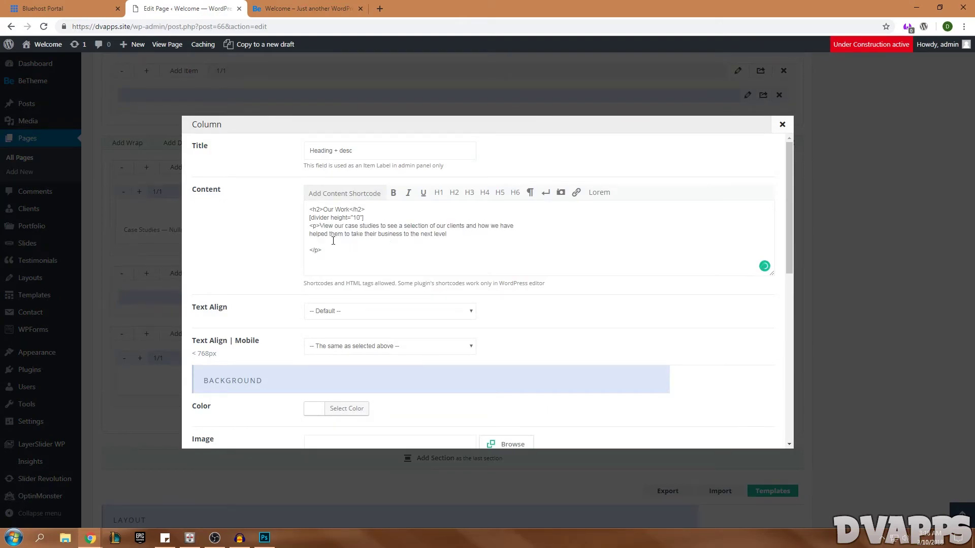
pyautogui.press('BackSpace')
pyautogui.press('BackSpace')
pyautogui.write('.')
pyautogui.scroll(-10, 536, 266)
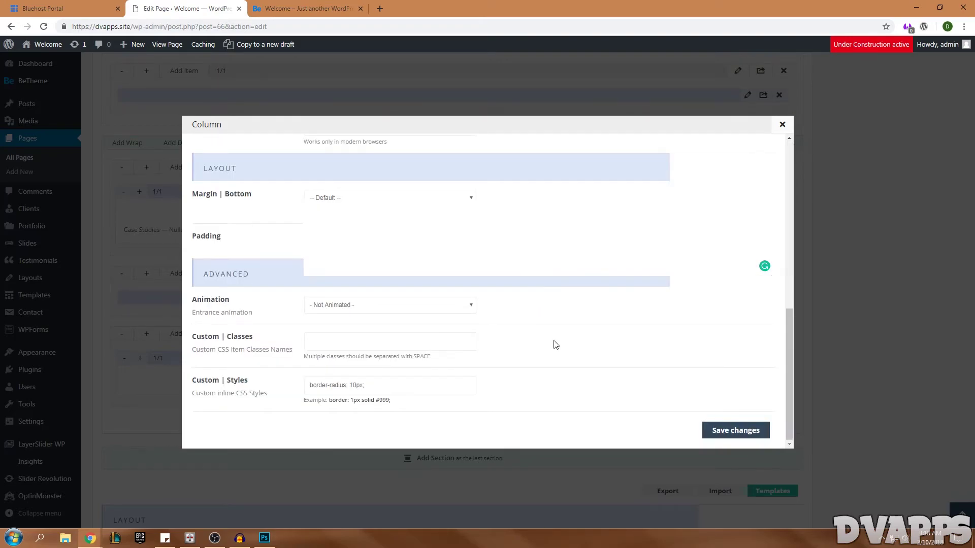
pyautogui.click(734, 430)
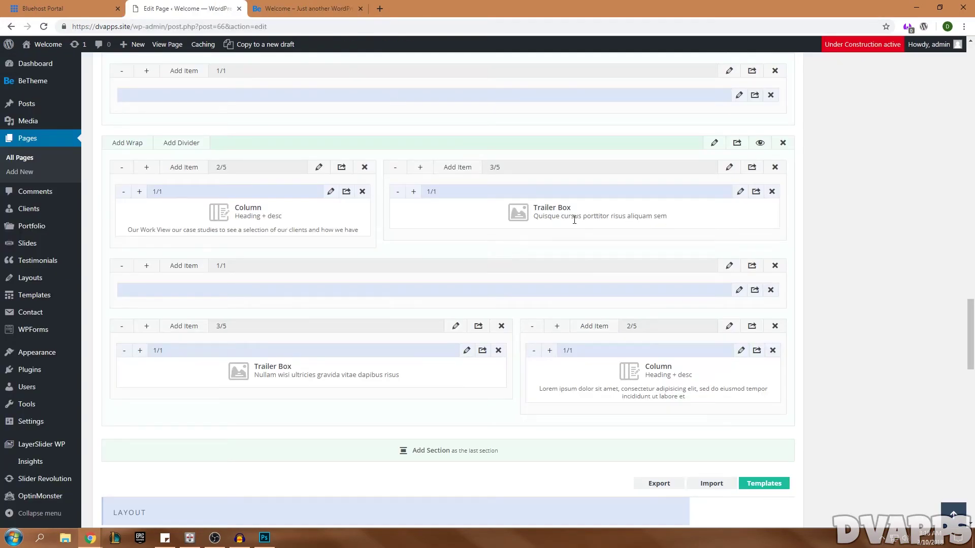
# Retitle the first case-study trailer box 'Winning Auctions' and save it
pyautogui.click(739, 191)
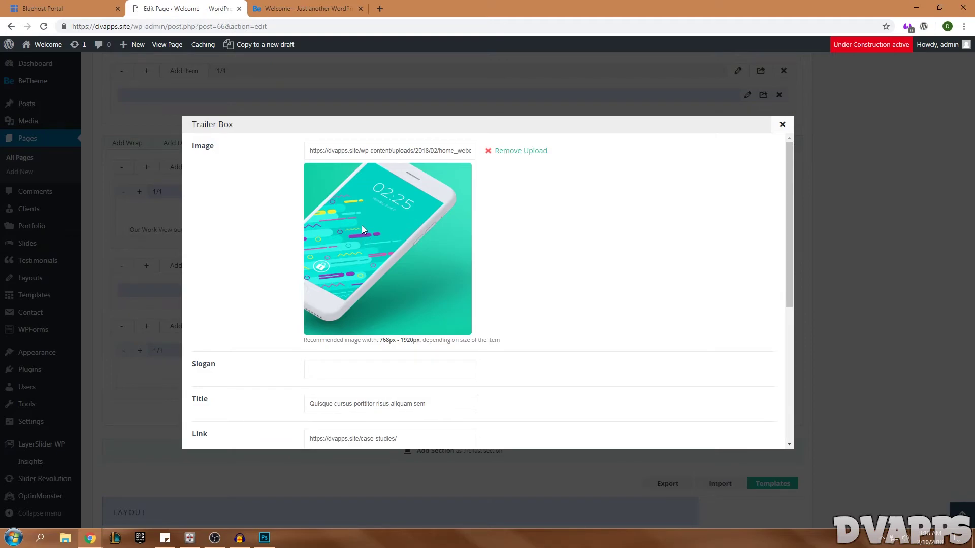
pyautogui.scroll(-2, 361, 227)
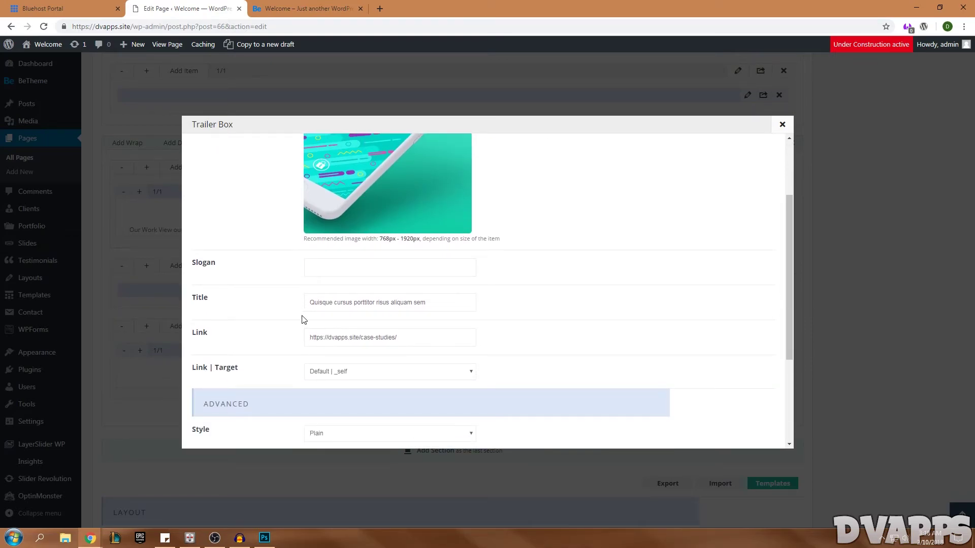
pyautogui.moveTo(440, 303); pyautogui.dragTo(300, 293)
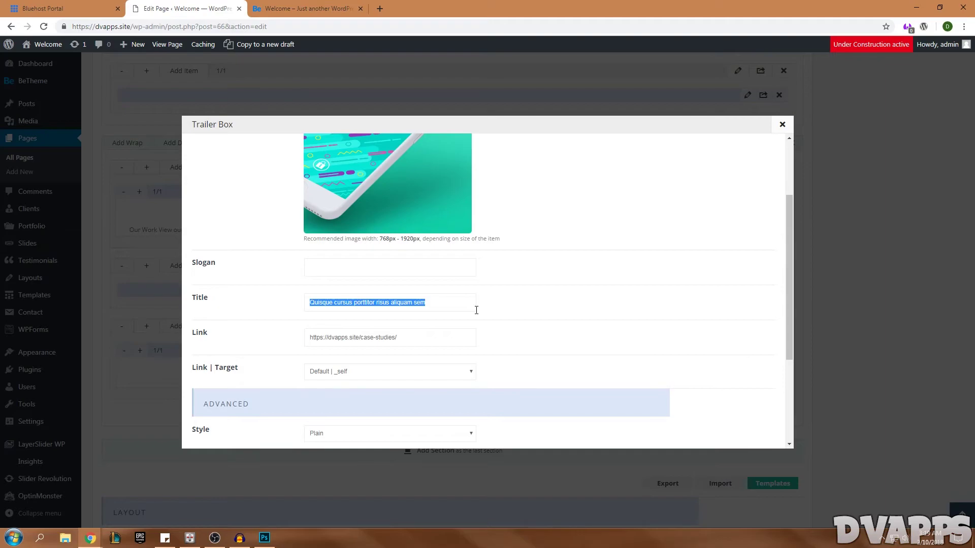
pyautogui.write('Winning A')
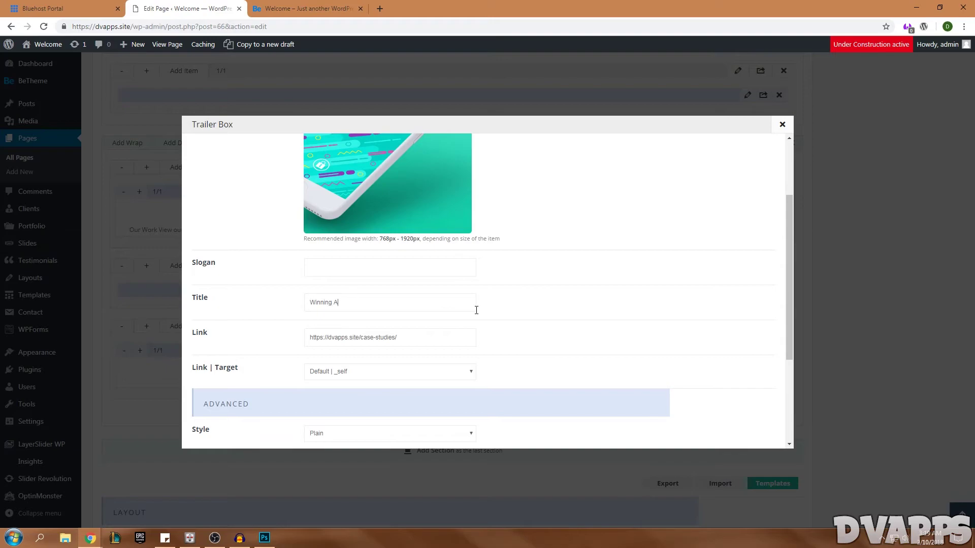
pyautogui.write('uctions')
pyautogui.moveTo(460, 333); pyautogui.dragTo(343, 338)
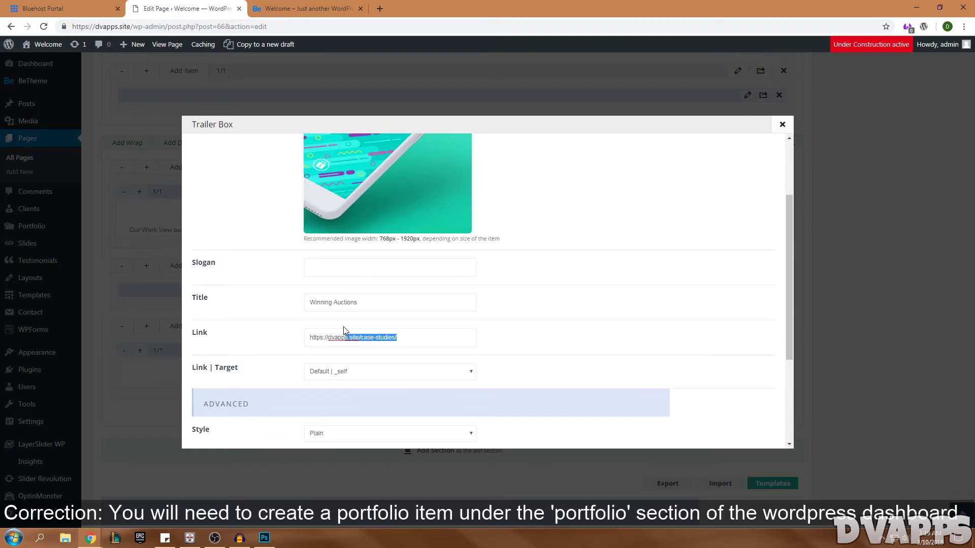
pyautogui.click(316, 14)
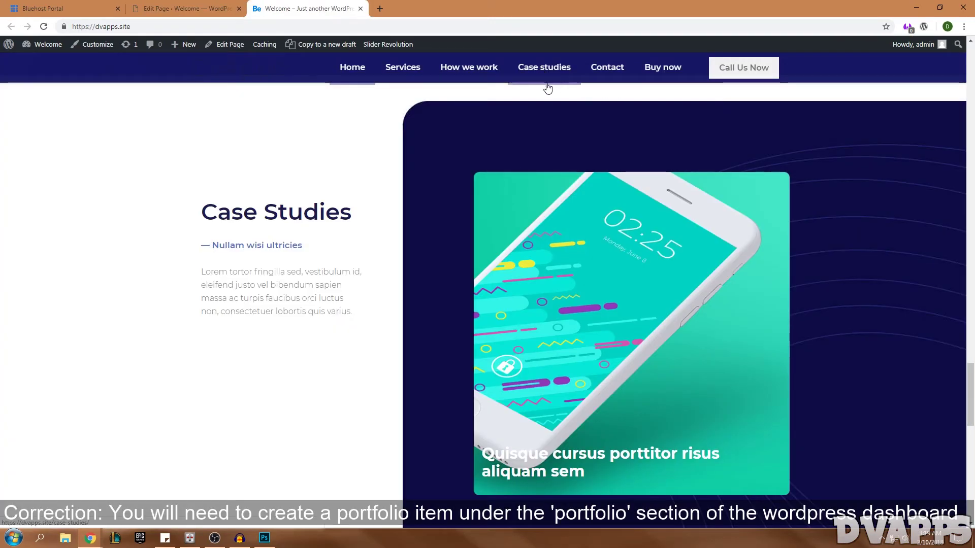
pyautogui.hotkey('ctrl', 'shift', 'Tab')
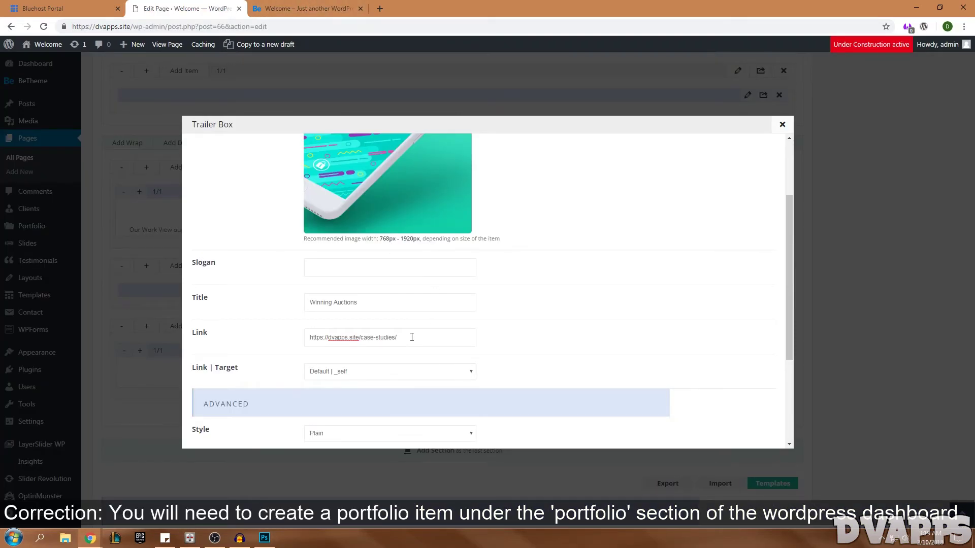
pyautogui.moveTo(410, 337); pyautogui.dragTo(288, 338)
pyautogui.scroll(-3, 391, 335)
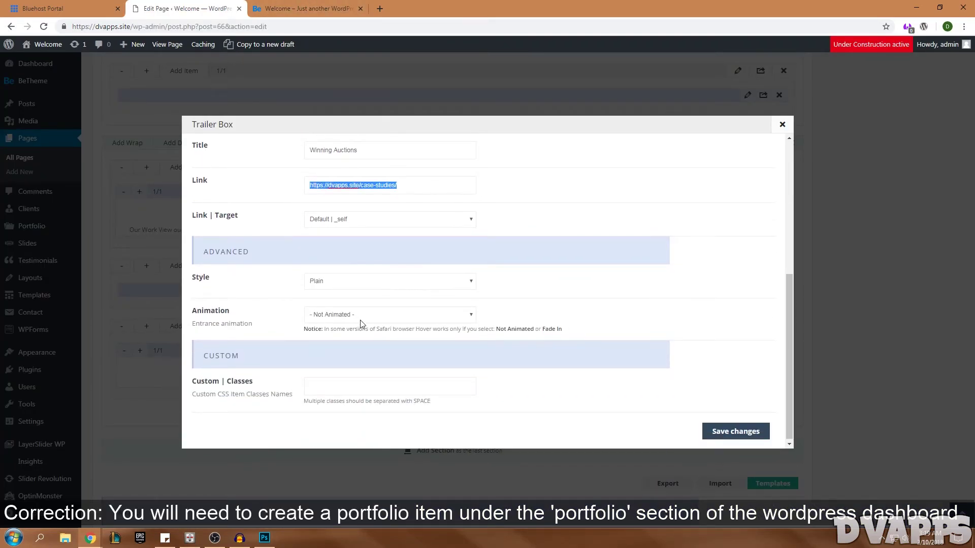
pyautogui.click(739, 435)
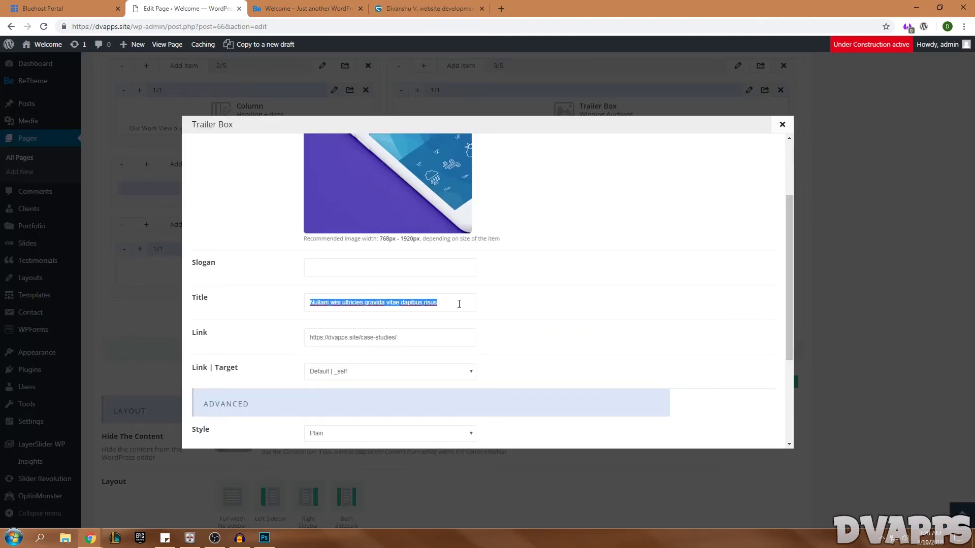
# Retitle the second trailer box 'Right Course Mentor', save, and check the live site
pyautogui.write('Right Co')
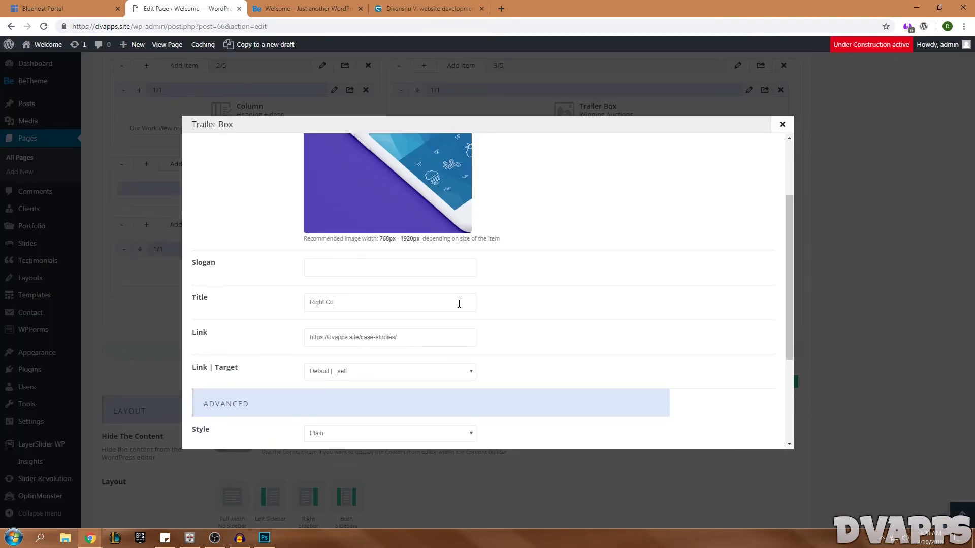
pyautogui.write('urse Mentor')
pyautogui.press('Tab')
pyautogui.scroll(-5, 534, 330)
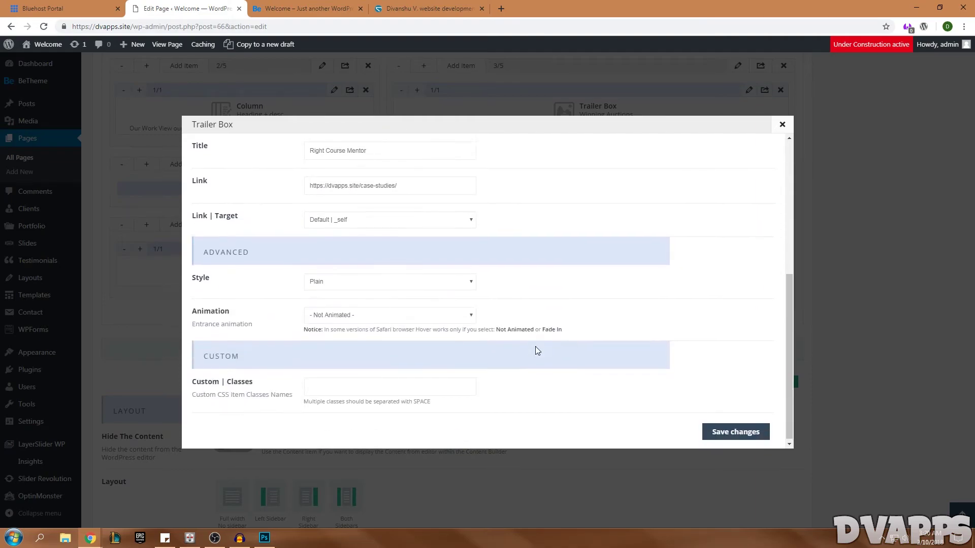
pyautogui.click(710, 429)
pyautogui.hotkey('ctrl', 'Tab')
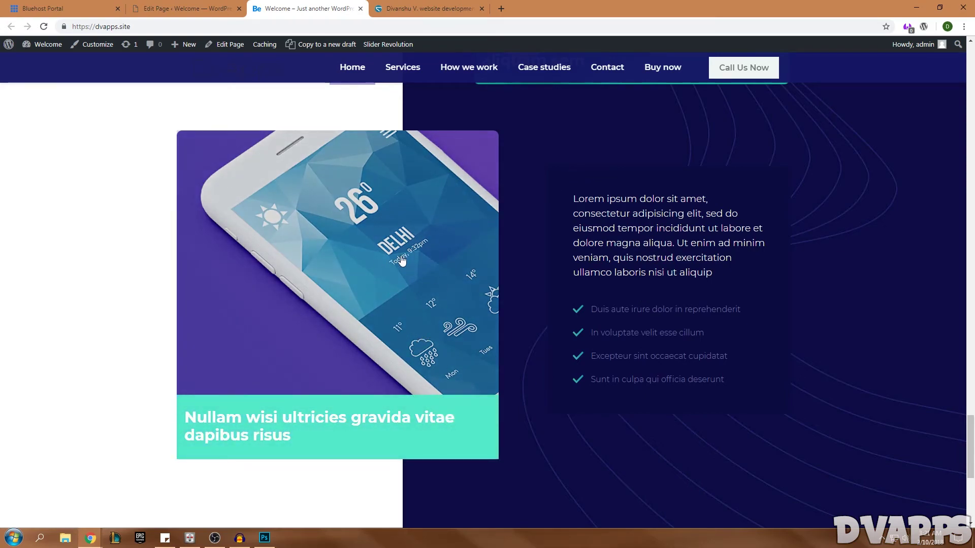
pyautogui.hotkey('ctrl', 'shift', 'Tab')
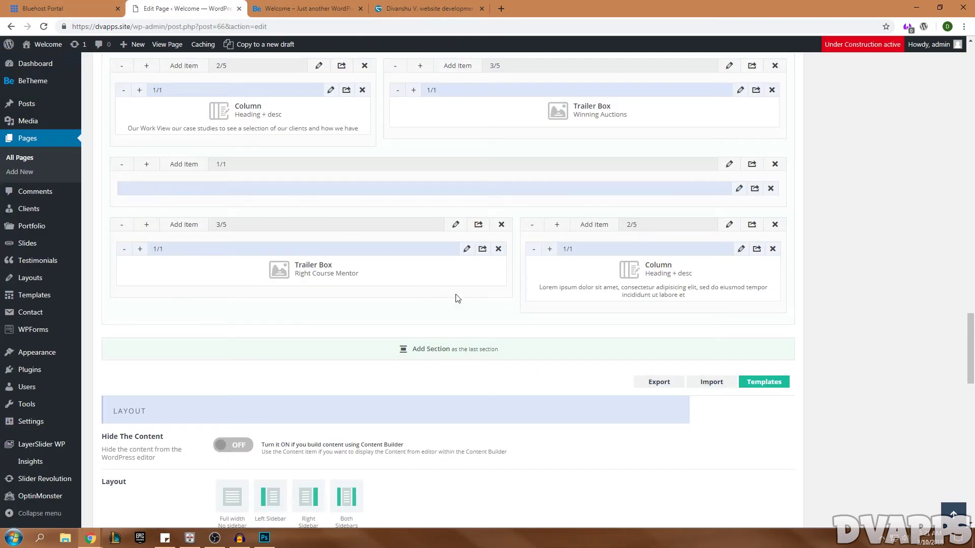
# Replace the lorem ipsum item with a duplicated trailer box in the empty right column
pyautogui.click(773, 250)
pyautogui.click(535, 92)
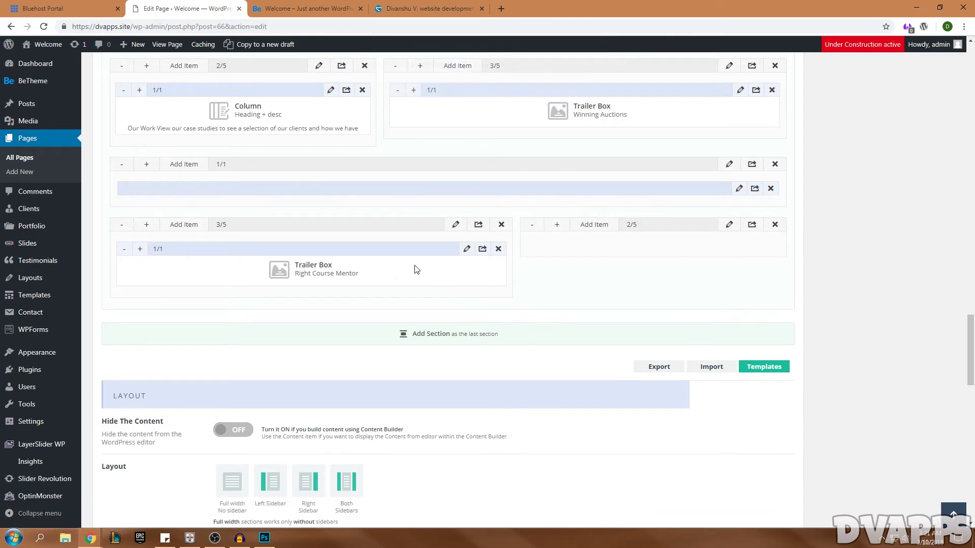
pyautogui.click(482, 249)
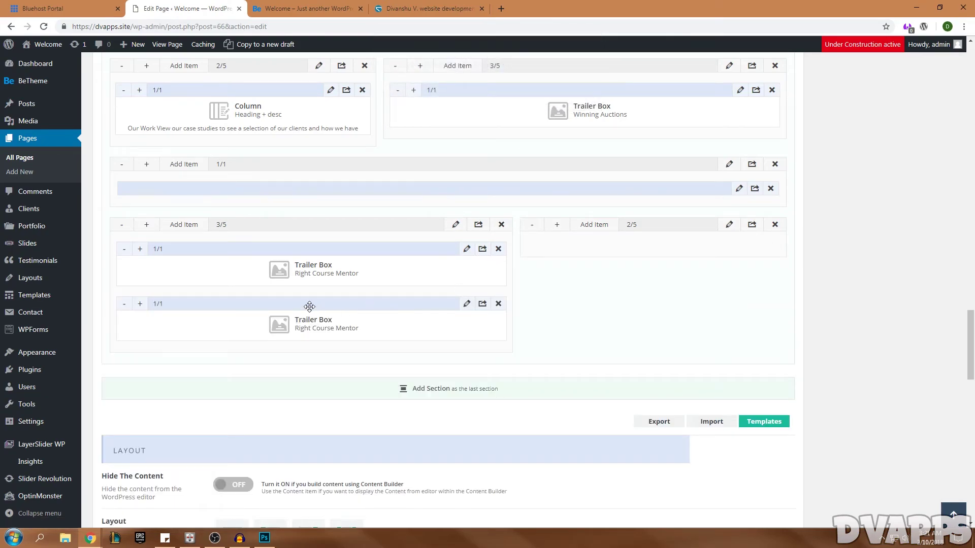
pyautogui.moveTo(234, 300); pyautogui.dragTo(660, 251)
# Retitle the copied trailer box 'Nullfaul' and save the changes
pyautogui.click(740, 249)
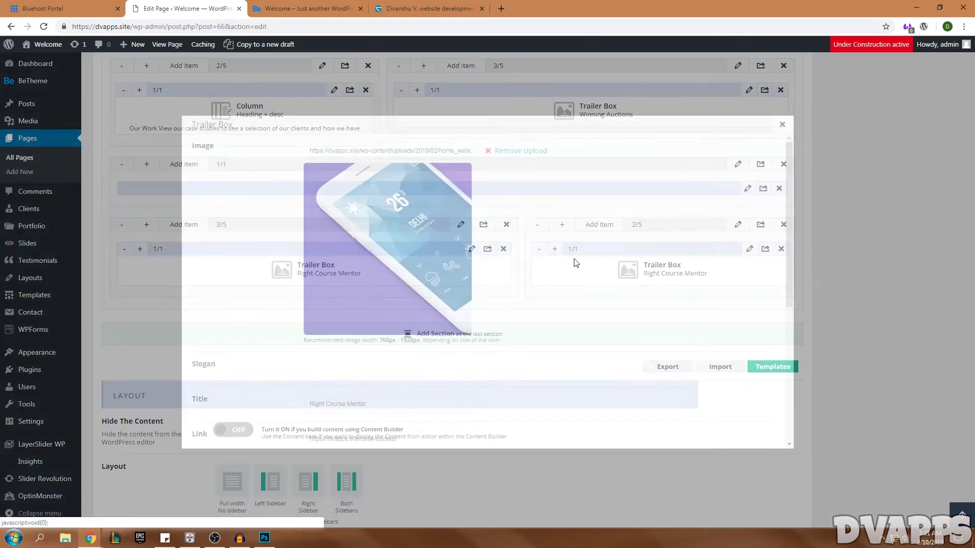
pyautogui.scroll(-3, 387, 322)
pyautogui.tripleClick(370, 256)
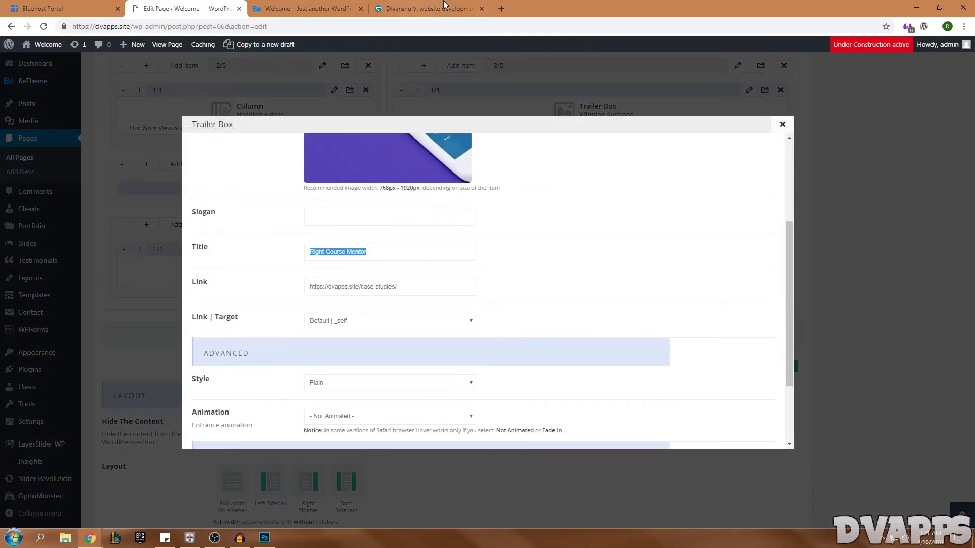
pyautogui.write('Nullfaul')
pyautogui.scroll(-5, 455, 278)
pyautogui.click(737, 430)
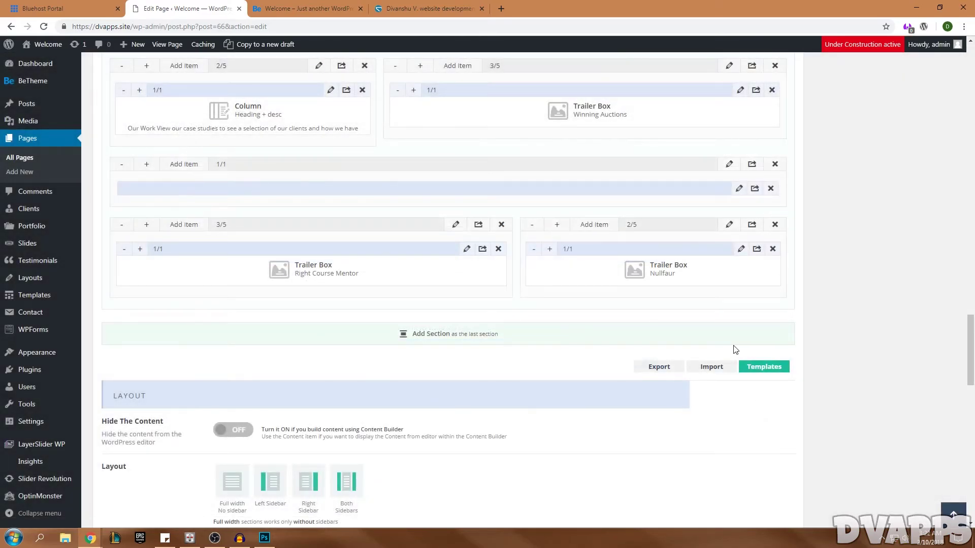
# Preview the home page on the live site, then return to the page editor
pyautogui.scroll(7, 750, 349)
pyautogui.scroll(15, 750, 349)
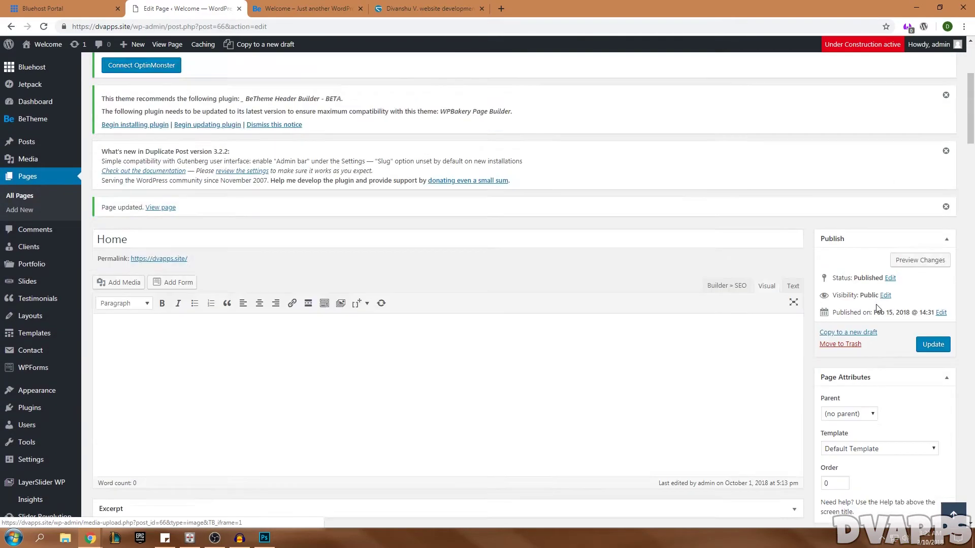
pyautogui.click(305, 8)
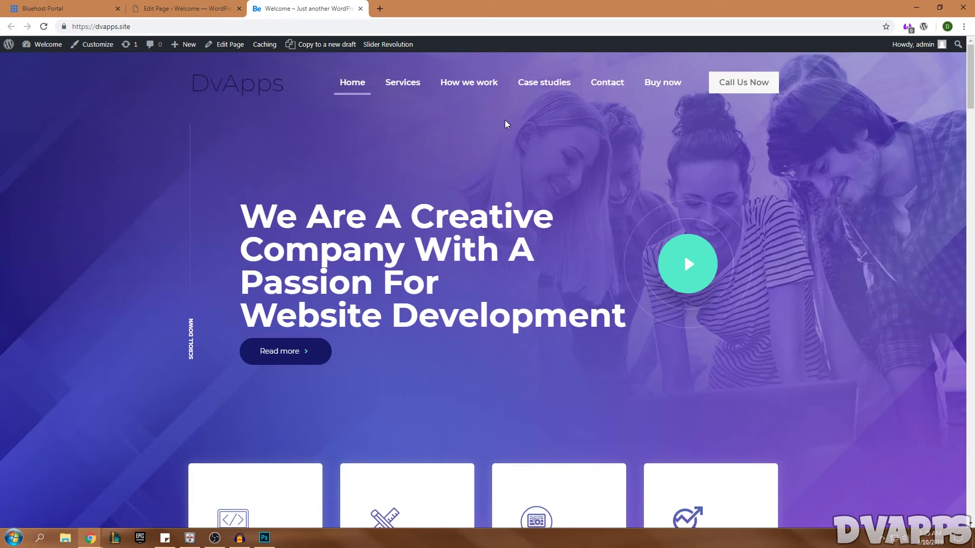
pyautogui.scroll(-3, 382, 123)
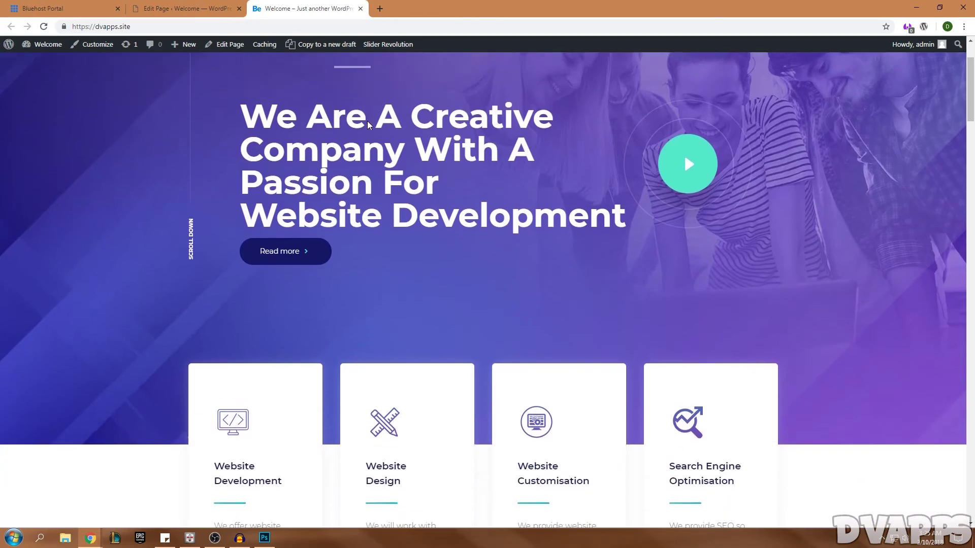
pyautogui.scroll(2, 366, 120)
pyautogui.scroll(3, 376, 109)
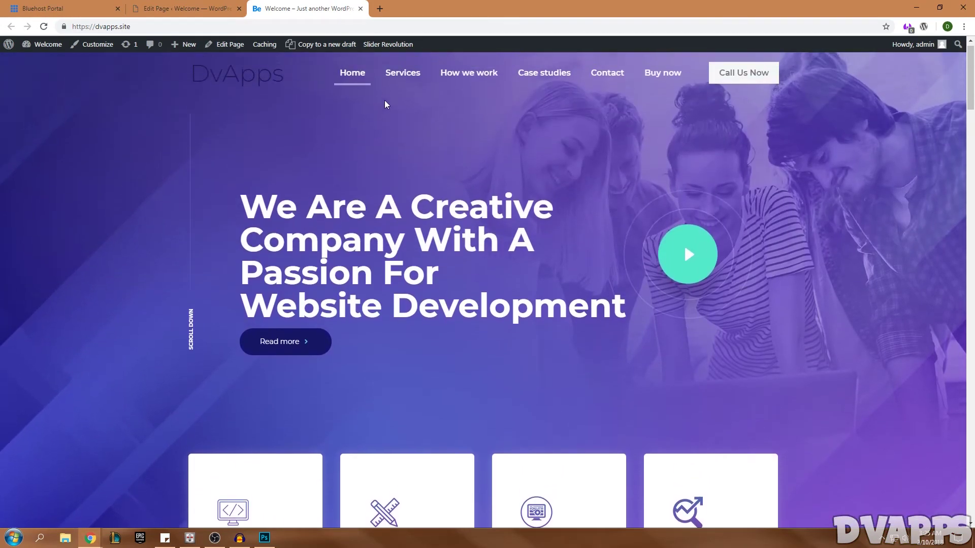
pyautogui.scroll(-2, 355, 91)
pyautogui.click(193, 8)
pyautogui.scroll(8, 229, 167)
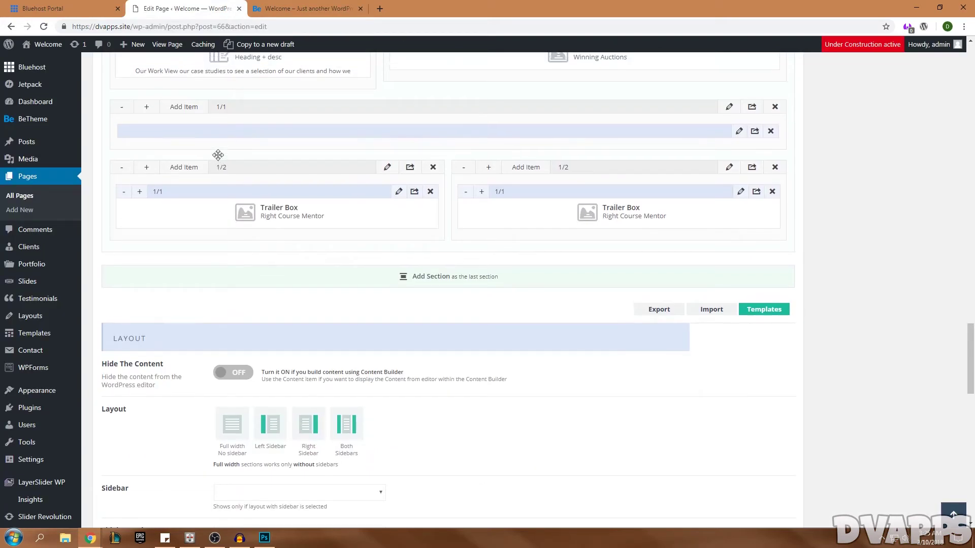
pyautogui.scroll(6, 375, 193)
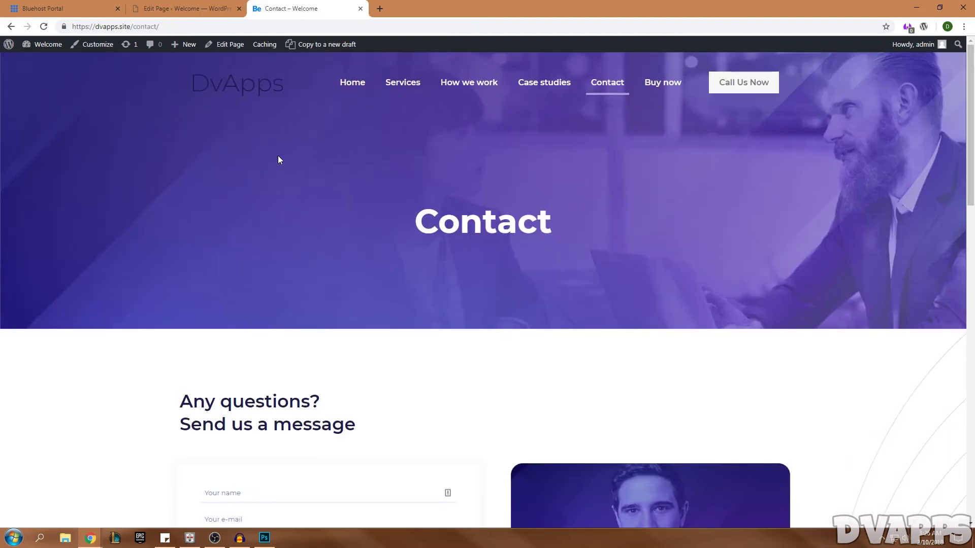
# Go back to the WordPress admin and open the Contact Forms list
pyautogui.scroll(-3, 278, 160)
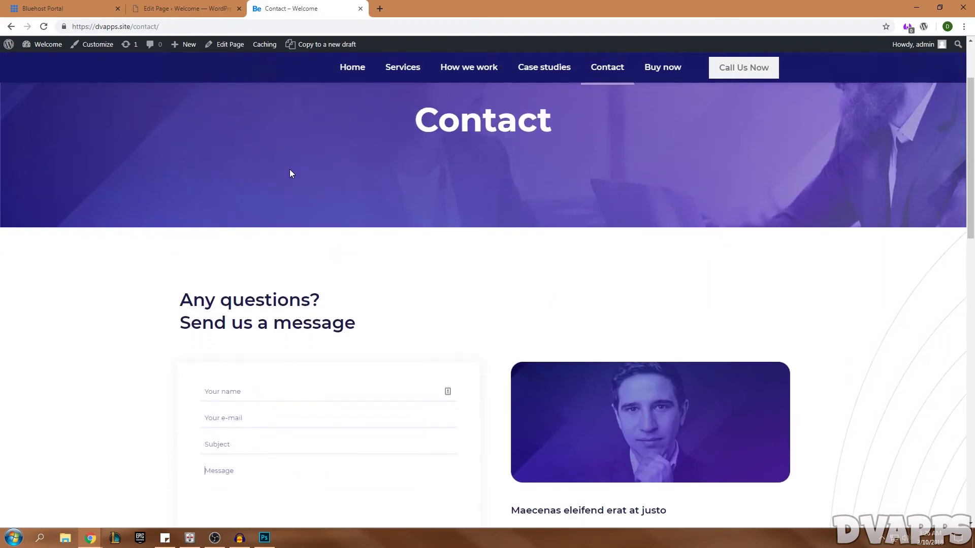
pyautogui.scroll(-2, 282, 185)
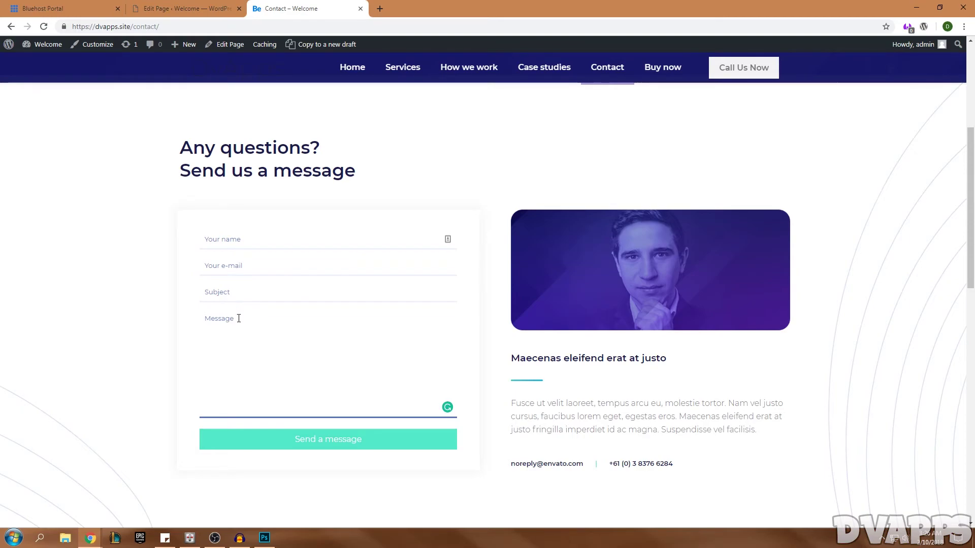
pyautogui.hotkey('ctrl', 'shift', 'Tab')
pyautogui.moveTo(38, 318)
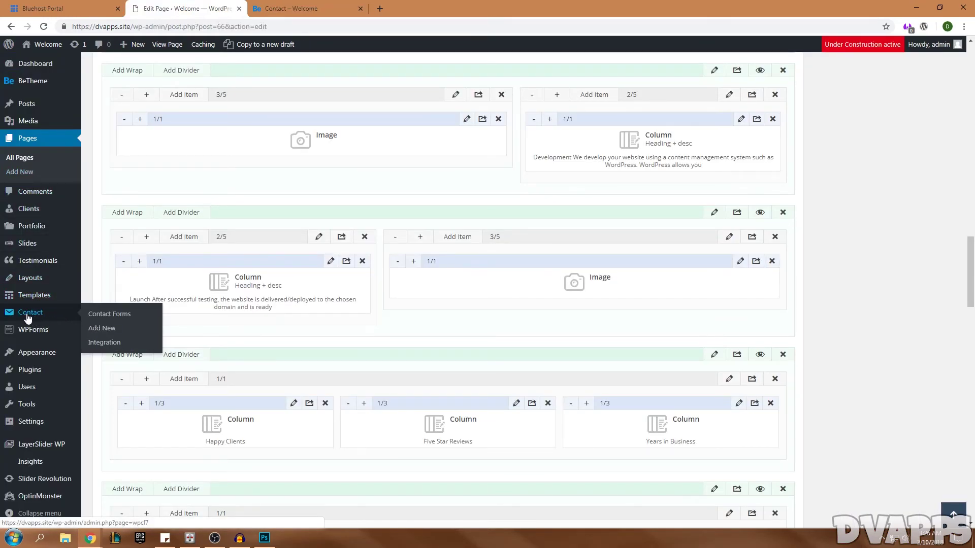
pyautogui.click(124, 315)
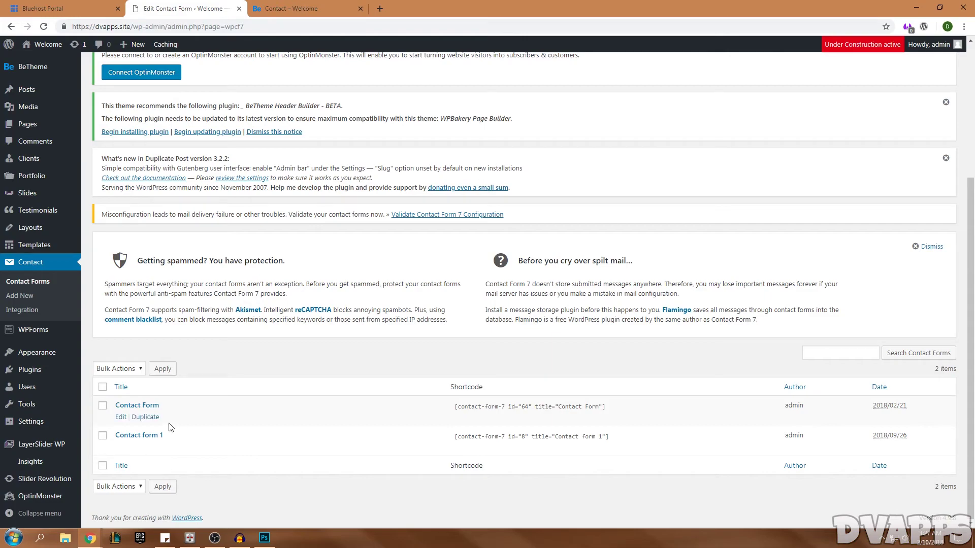
# Open the Contact page in the editor and find form id 64 in its shortcode
pyautogui.click(279, 6)
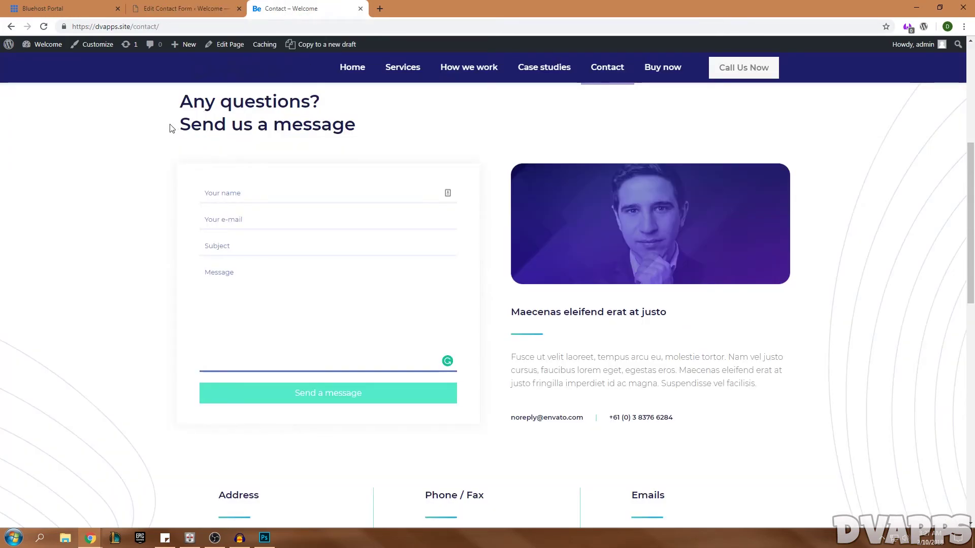
pyautogui.click(226, 45)
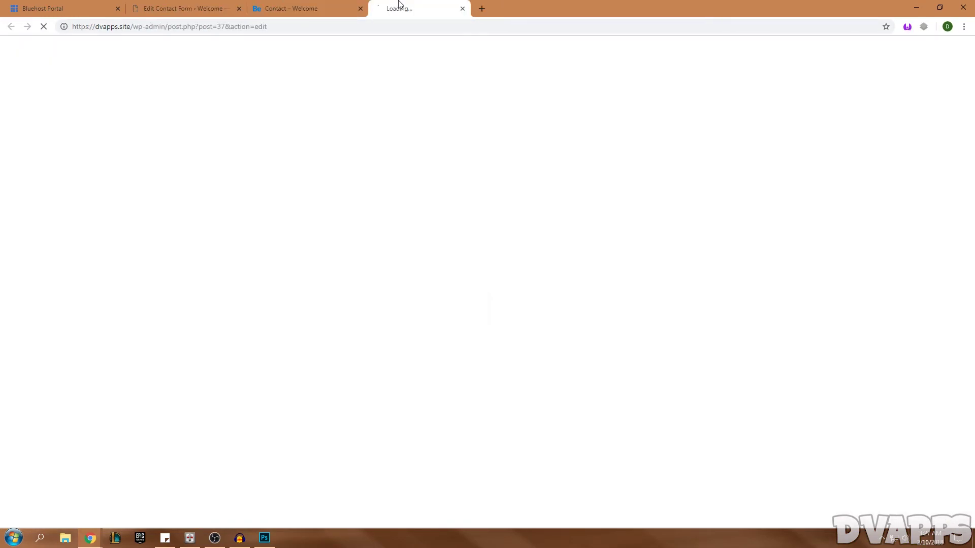
pyautogui.scroll(-12, 349, 270)
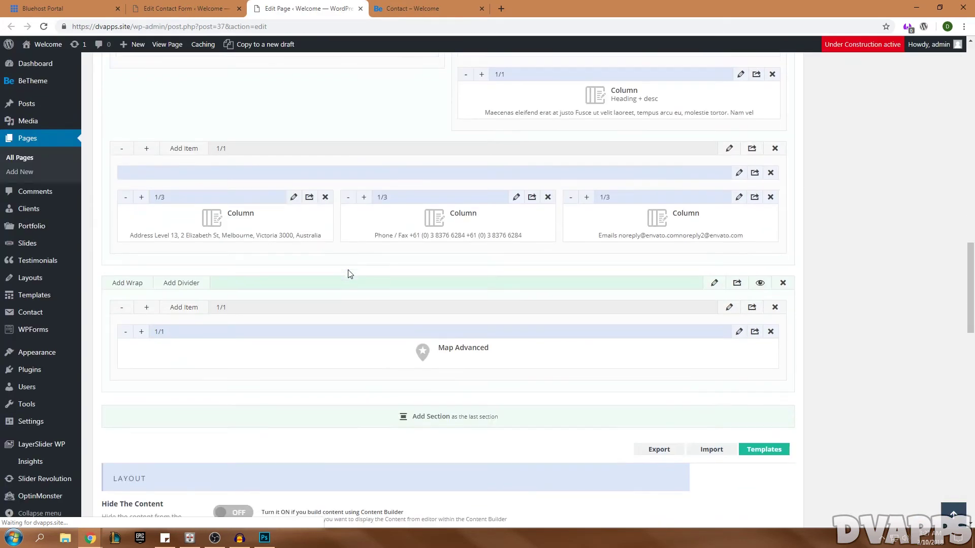
pyautogui.scroll(2, 349, 273)
pyautogui.scroll(4, 350, 274)
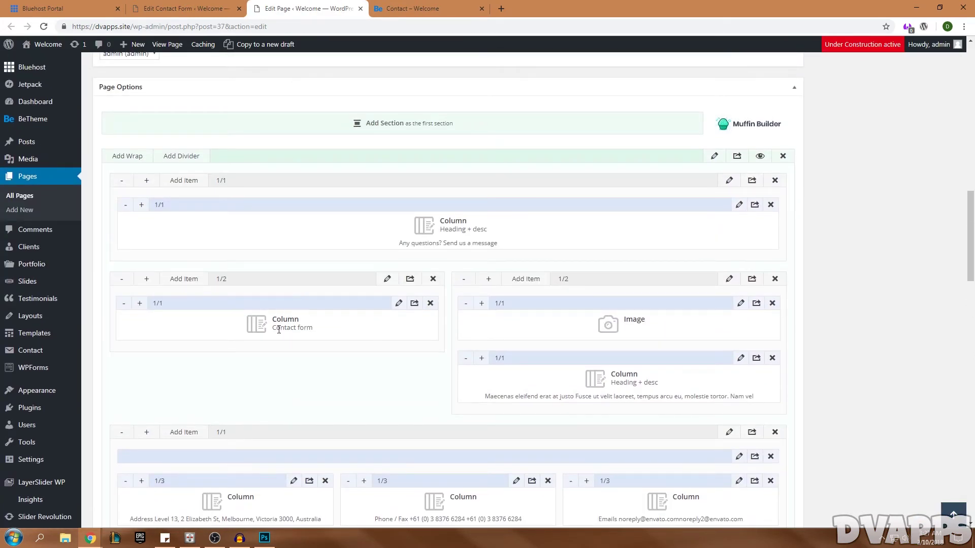
pyautogui.moveTo(274, 330); pyautogui.dragTo(369, 327)
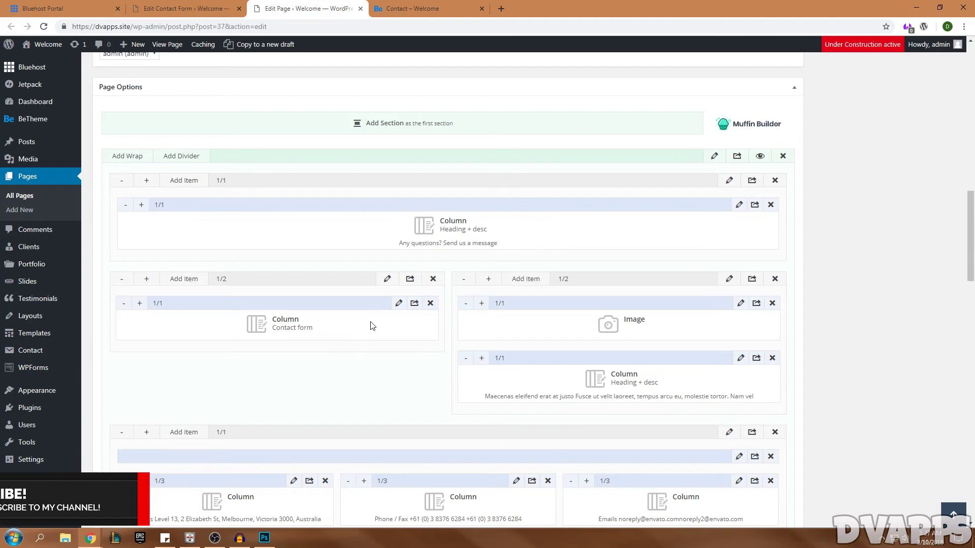
pyautogui.click(398, 304)
pyautogui.doubleClick(366, 209)
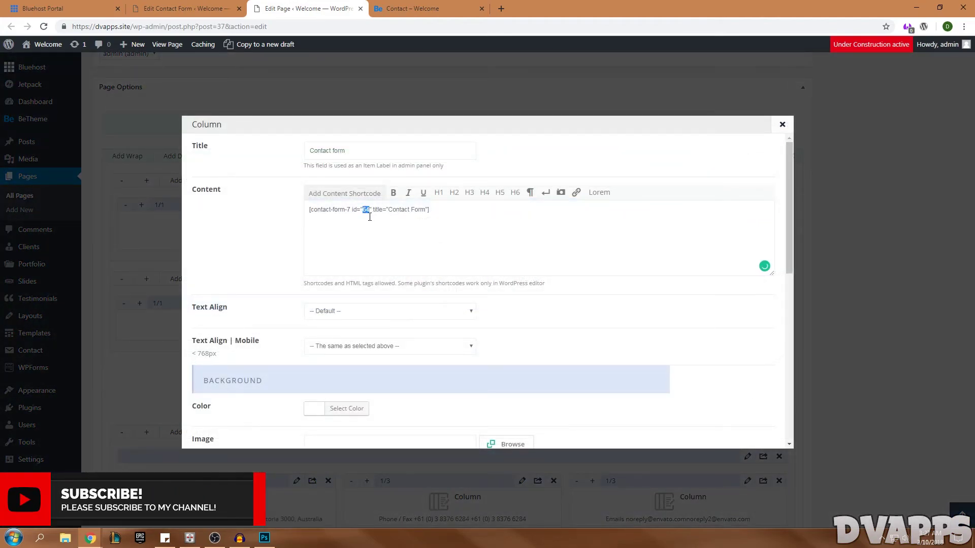
# Match id 64 to 'Contact Form' and open it, comparing its template with the live form
pyautogui.click(147, 7)
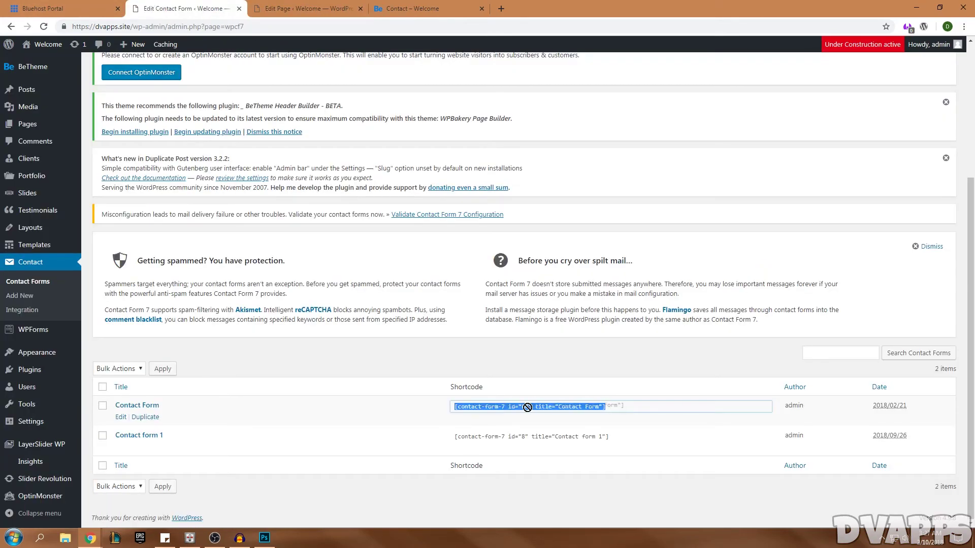
pyautogui.click(527, 406)
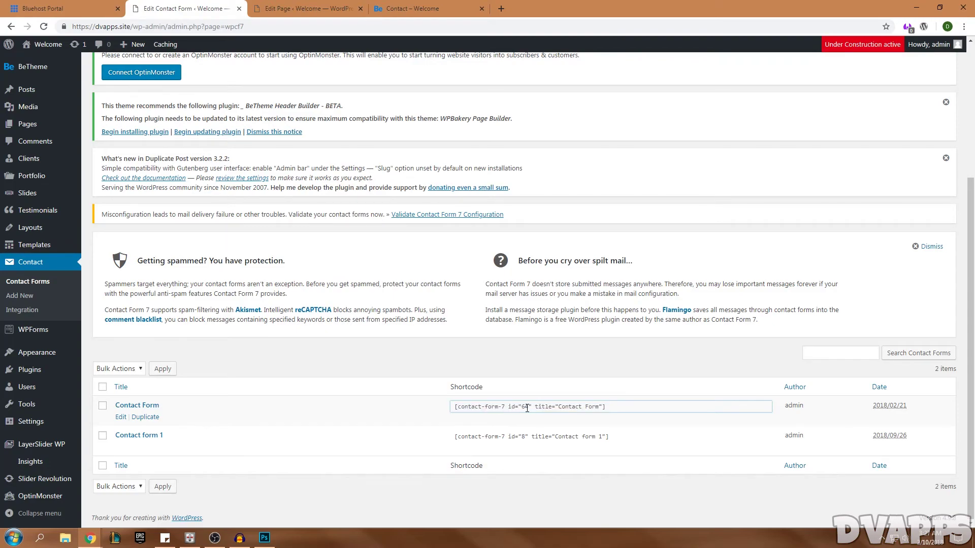
pyautogui.click(120, 417)
pyautogui.moveTo(440, 320); pyautogui.dragTo(104, 283)
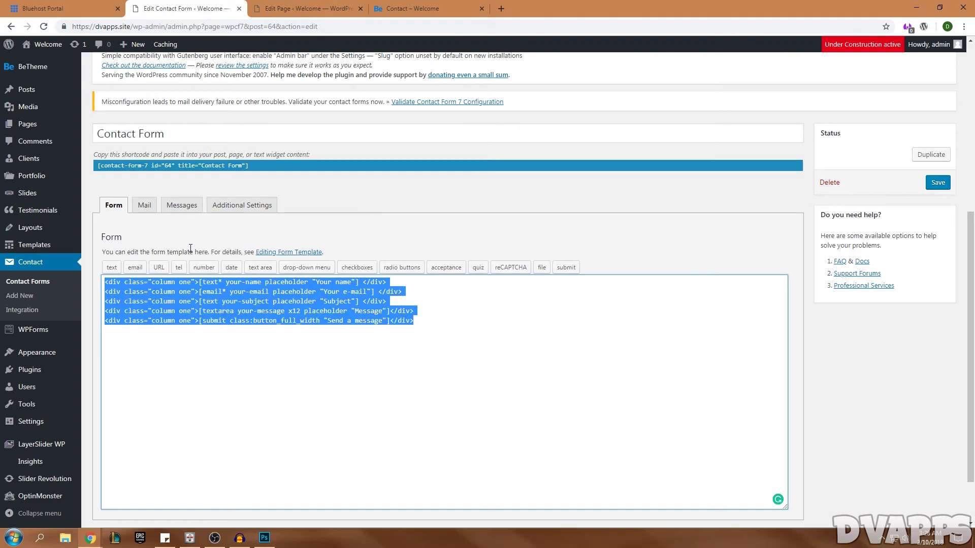
pyautogui.click(231, 305)
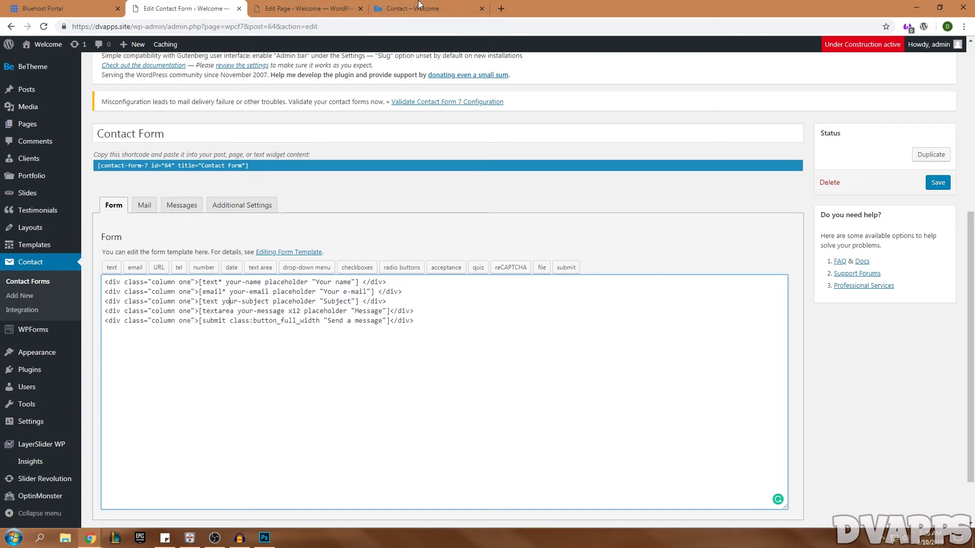
pyautogui.click(422, 7)
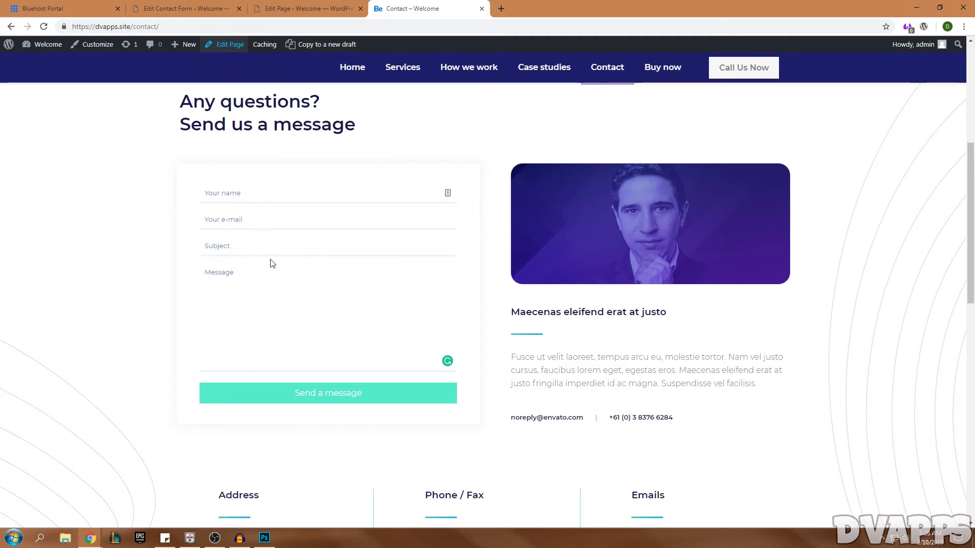
pyautogui.hotkey('ctrl', '2')
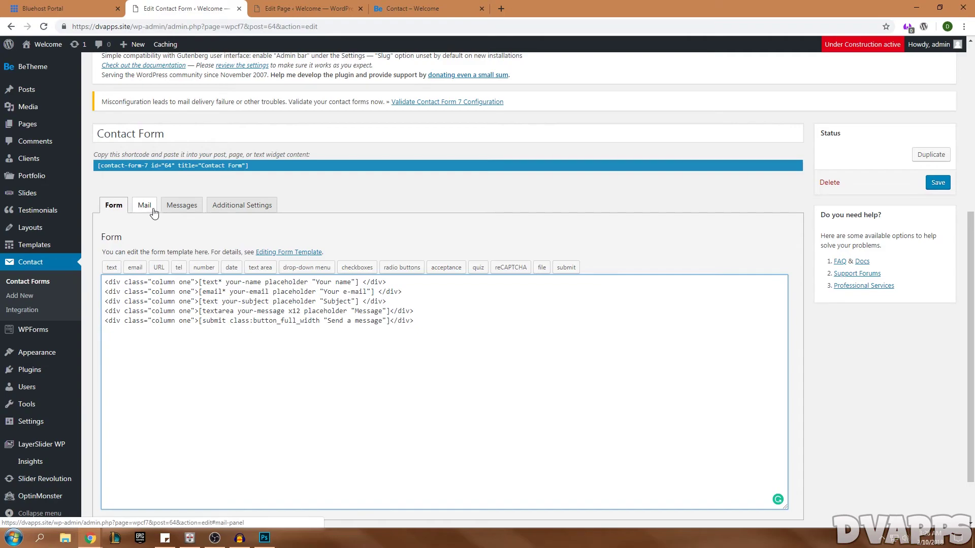
# In the form's Mail tab, fill the recipient address from saved entries
pyautogui.click(148, 208)
pyautogui.scroll(-1, 155, 234)
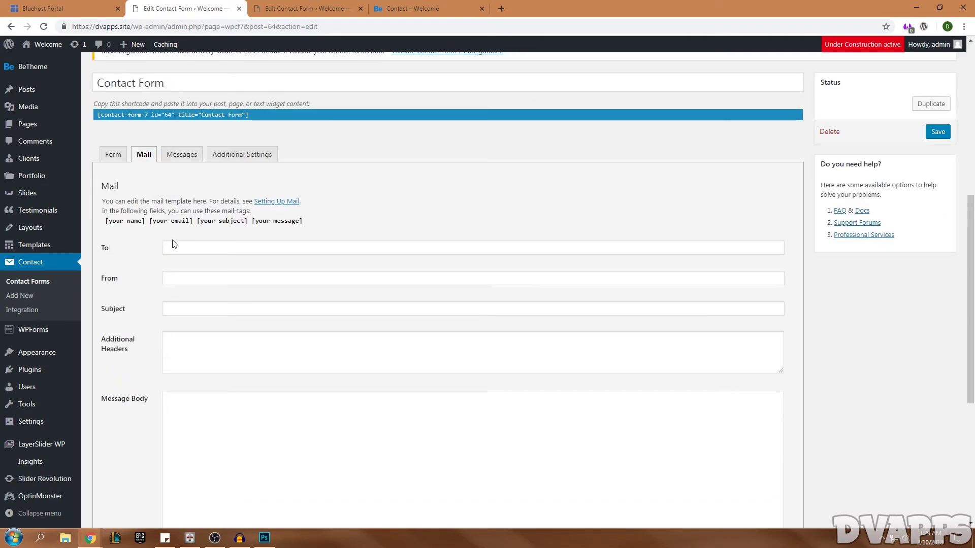
pyautogui.click(176, 251)
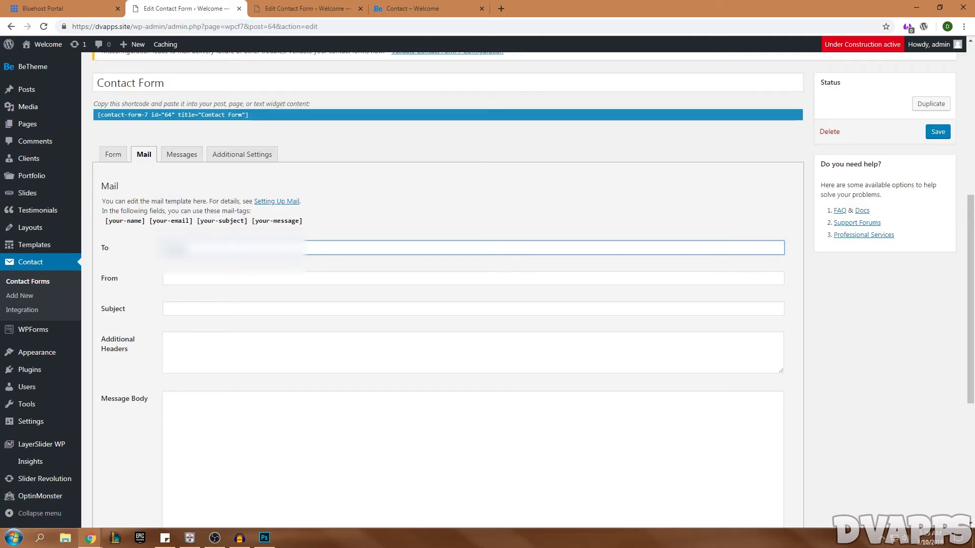
pyautogui.click(182, 263)
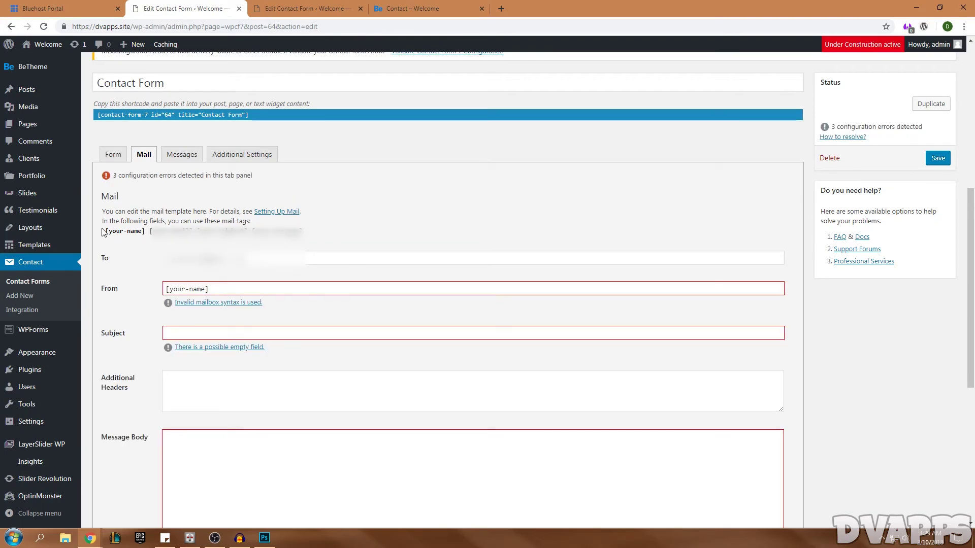
pyautogui.hotkey('ctrl', 'Tab')
pyautogui.hotkey('ctrl', 'Tab')
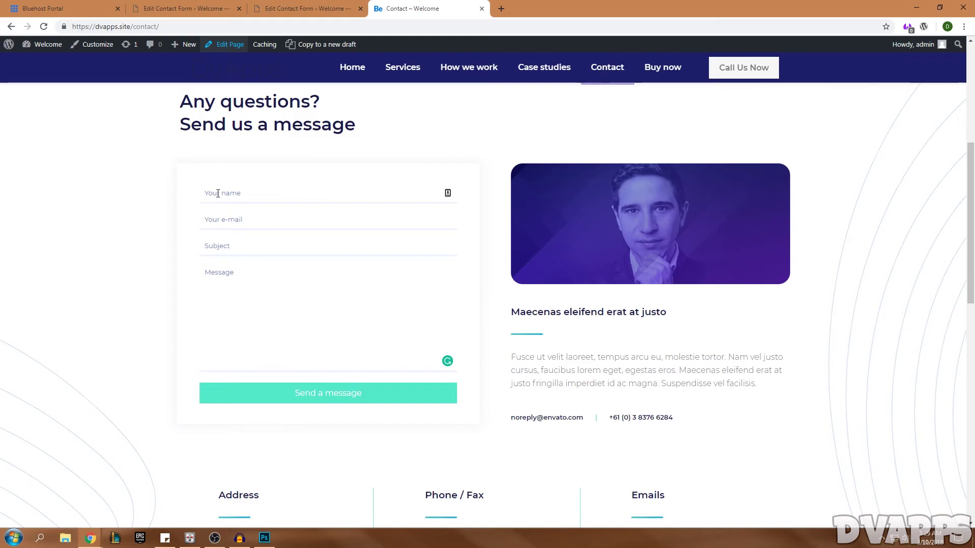
pyautogui.hotkey('ctrl', 'shift', 'Tab')
pyautogui.hotkey('ctrl', 'shift', 'Tab')
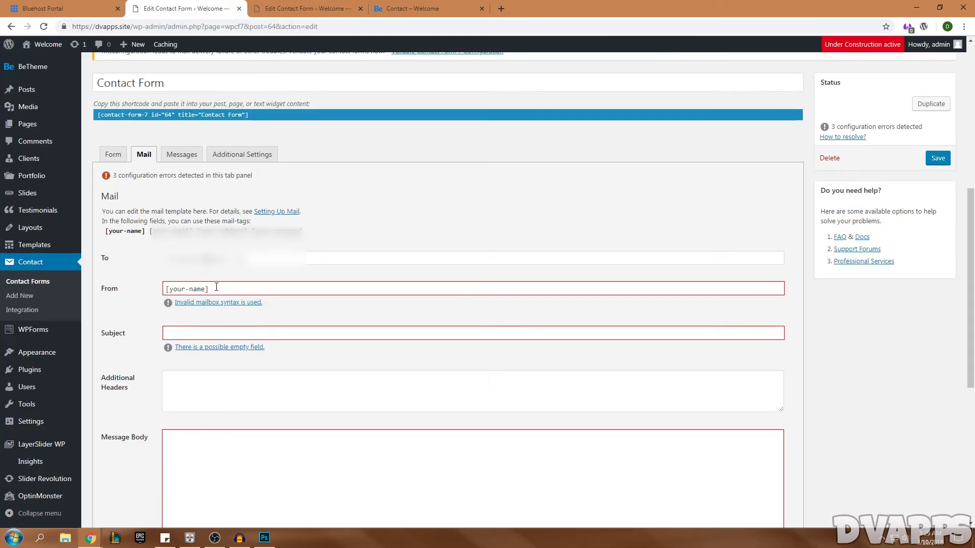
pyautogui.click(216, 288)
pyautogui.hotkey('ctrl', 'v')
pyautogui.hotkey('shift', 'Tab')
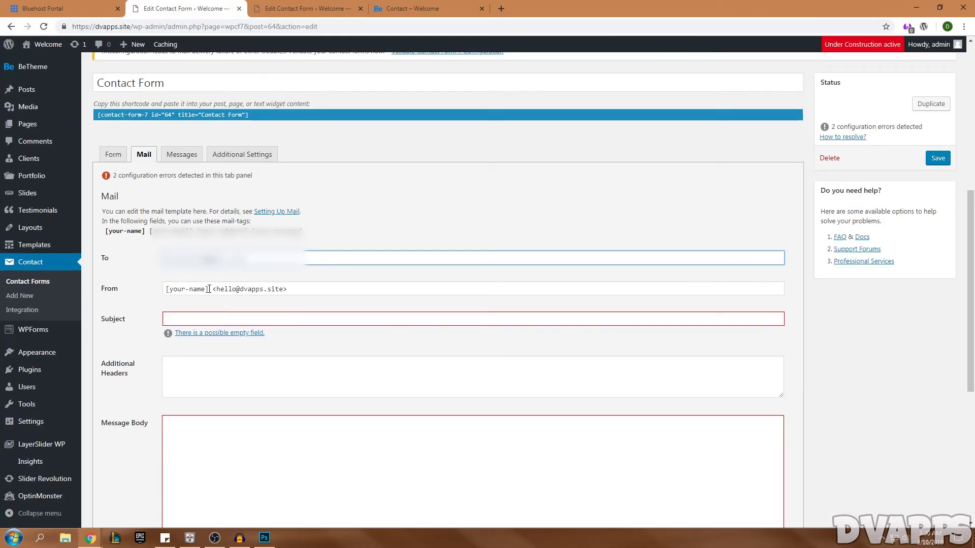
pyautogui.moveTo(216, 289); pyautogui.dragTo(291, 290)
pyautogui.click(242, 288)
pyautogui.click(280, 289)
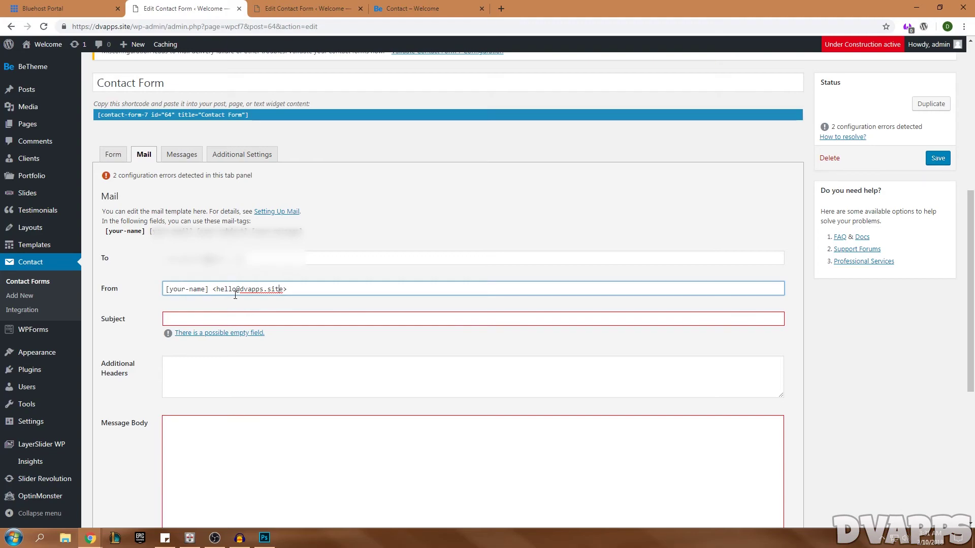
pyautogui.moveTo(240, 290); pyautogui.dragTo(291, 289)
pyautogui.click(76, 8)
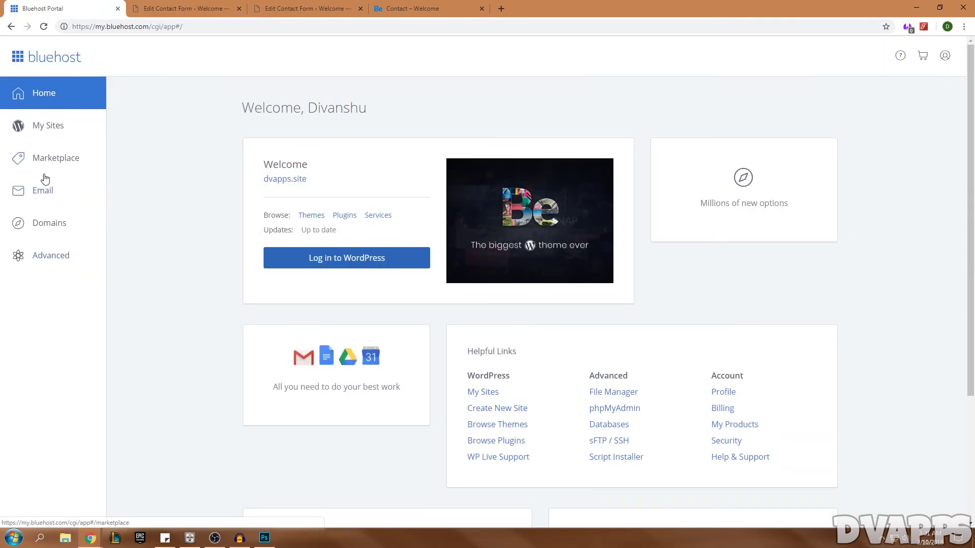
# Create the 'hello' mailbox with a generated password and unlimited quota
pyautogui.click(43, 195)
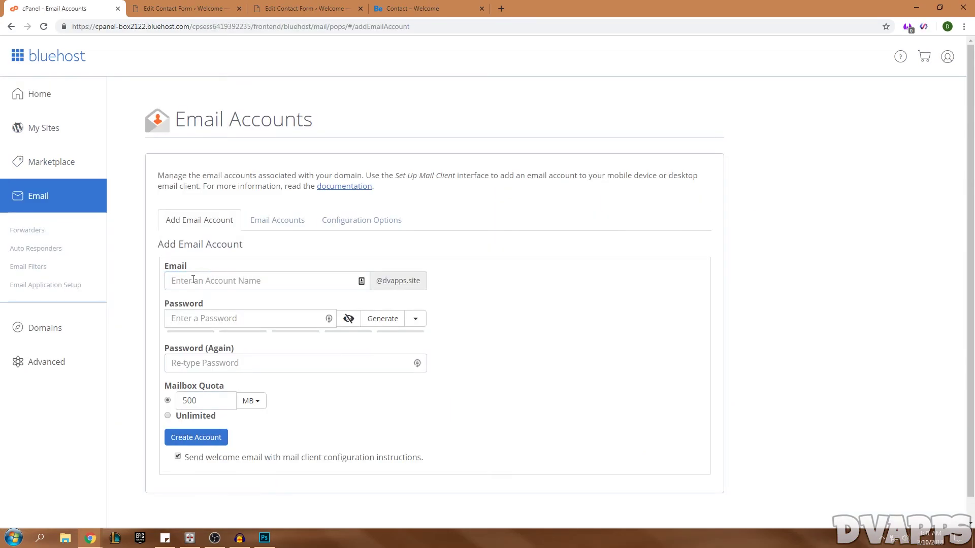
pyautogui.click(193, 280)
pyautogui.write('hello')
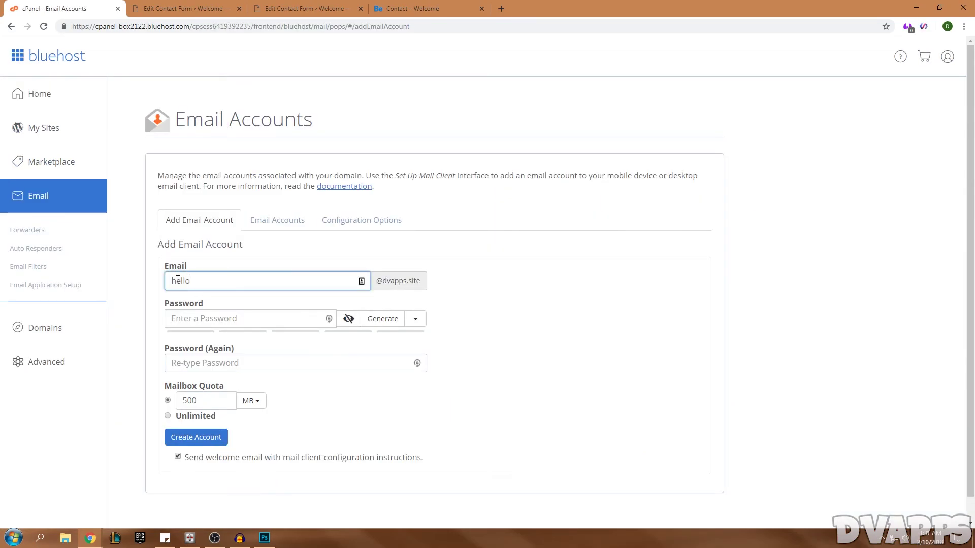
pyautogui.click(279, 317)
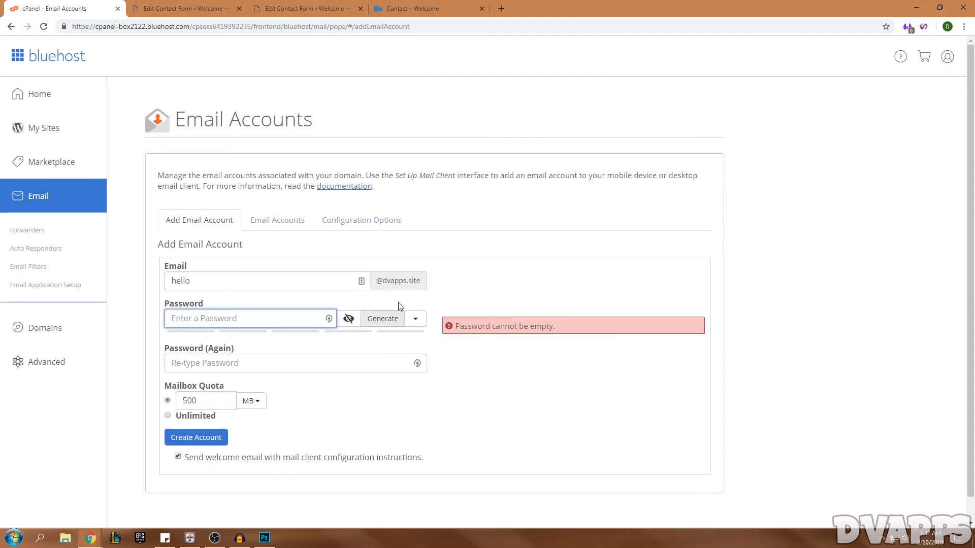
pyautogui.click(330, 319)
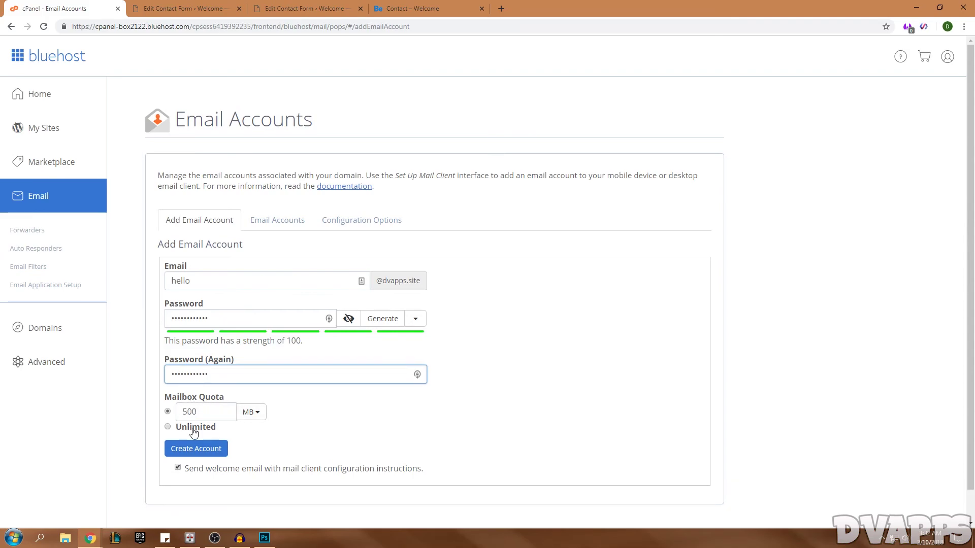
pyautogui.click(194, 429)
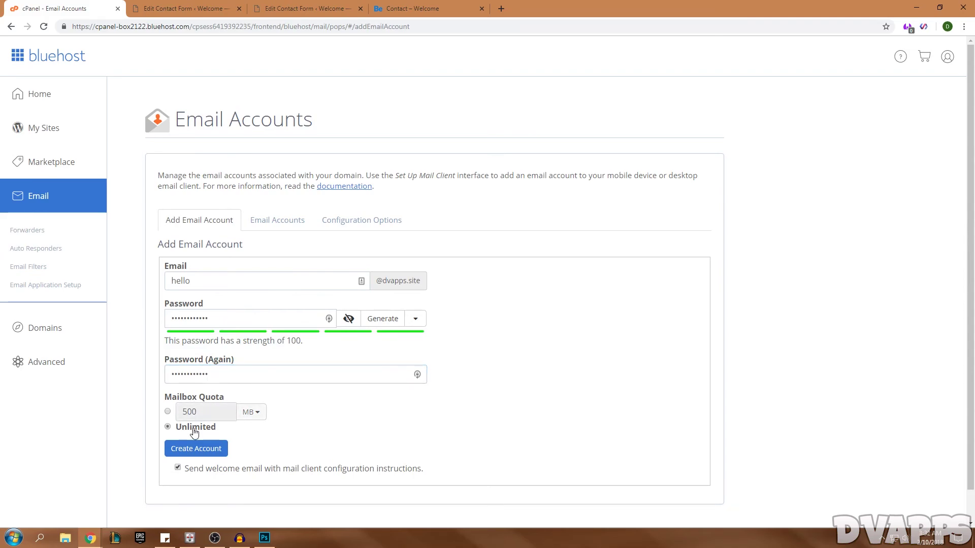
pyautogui.scroll(-1, 191, 431)
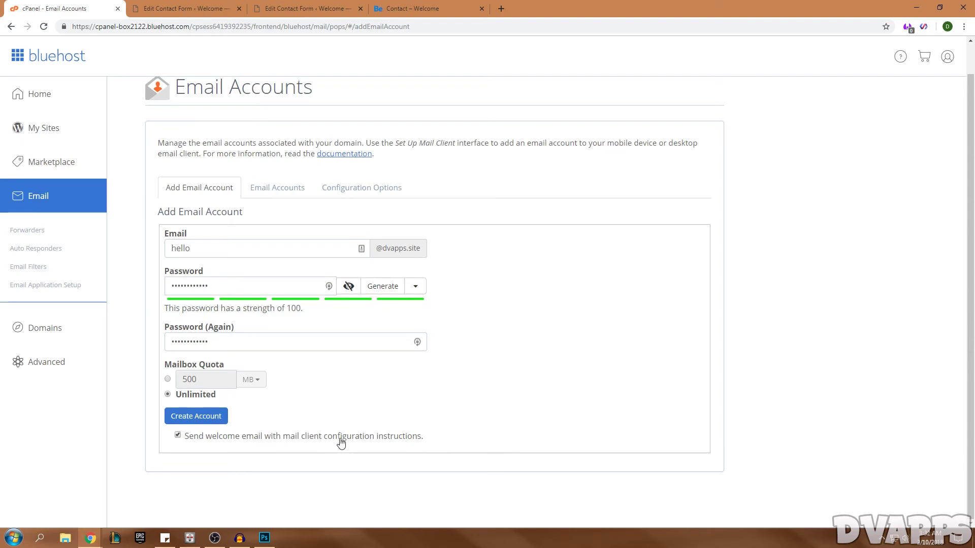
pyautogui.click(189, 418)
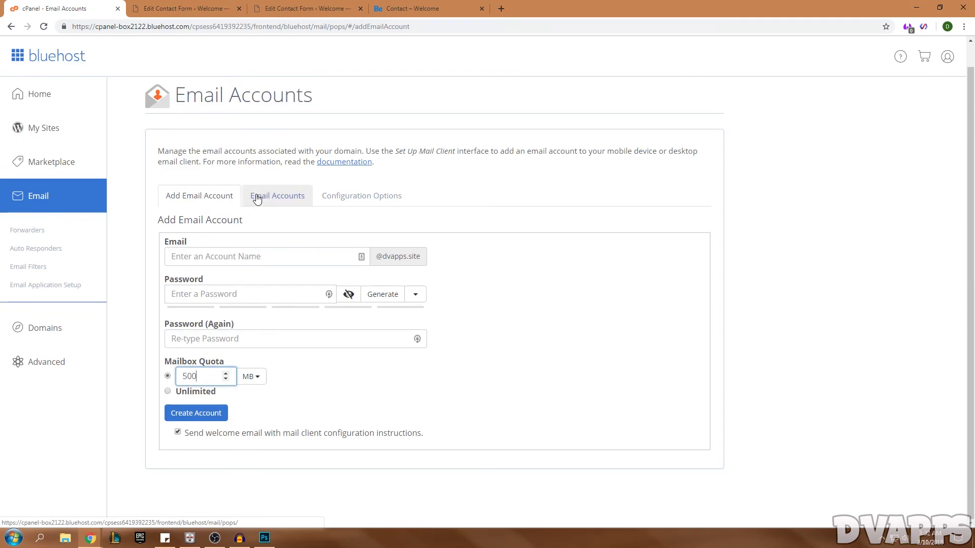
# Check the new account in the Email Accounts list, then close webmail and return to the contact form
pyautogui.click(257, 199)
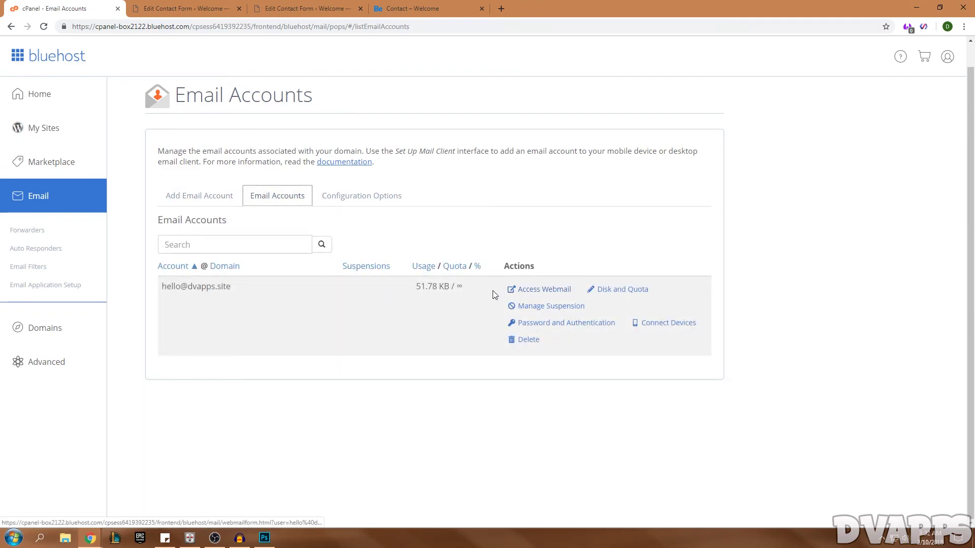
pyautogui.click(560, 288)
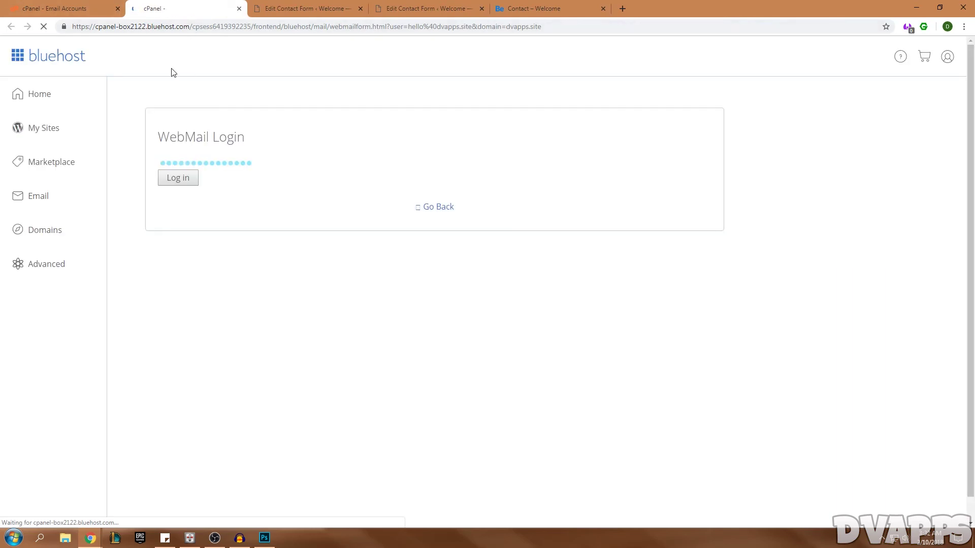
pyautogui.hotkey('ctrl', 'shift', 'Tab')
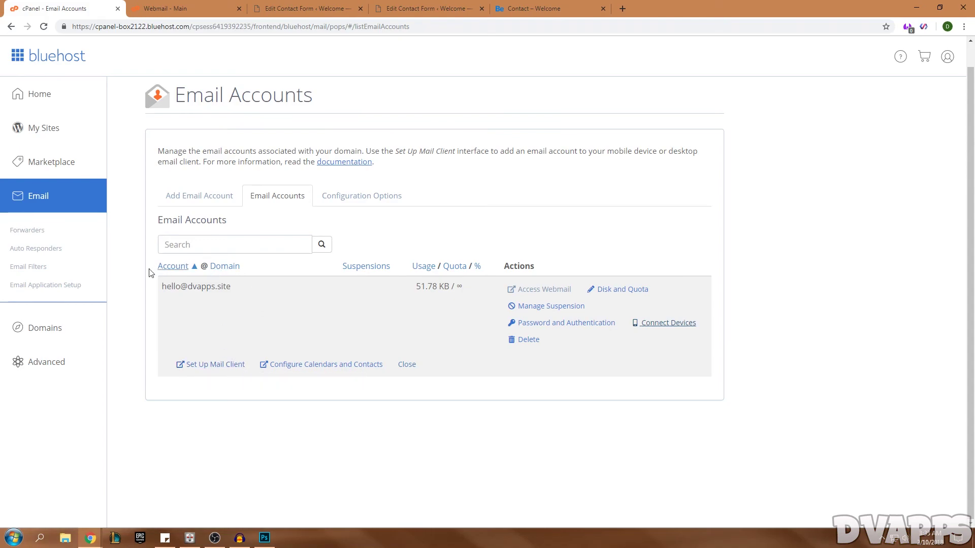
pyautogui.hotkey('ctrl', 'Tab')
pyautogui.hotkey('ctrl', 'w')
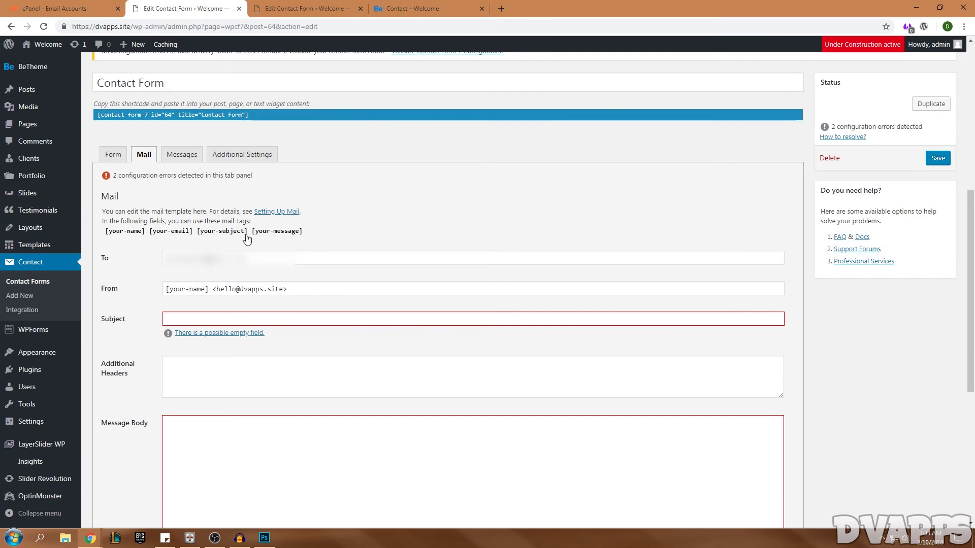
# Fill the mail Subject with the [your-subject] mail-tag
pyautogui.moveTo(247, 234); pyautogui.dragTo(195, 236)
pyautogui.hotkey('ctrl', 'c')
pyautogui.click(206, 318)
pyautogui.hotkey('ctrl', 'v')
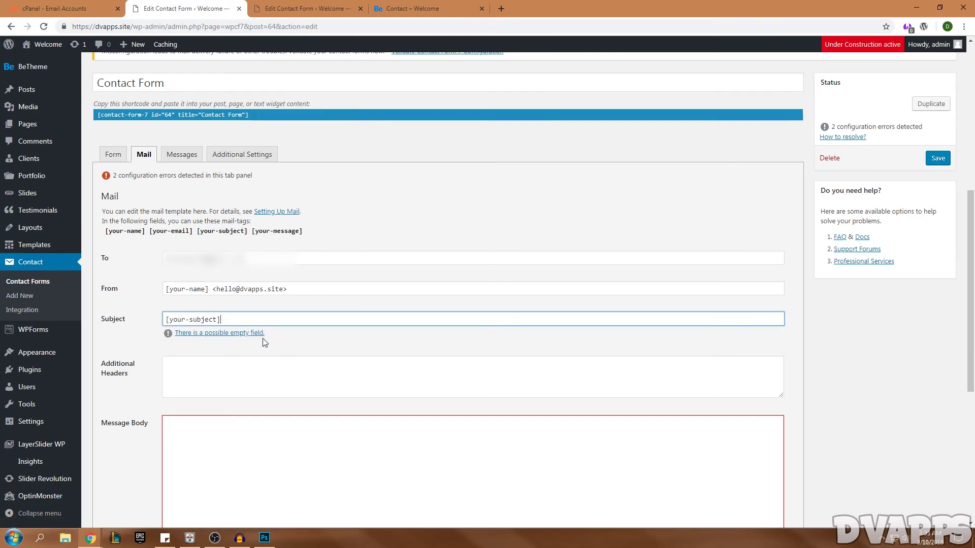
pyautogui.write('"')
pyautogui.click(169, 319)
pyautogui.write('"')
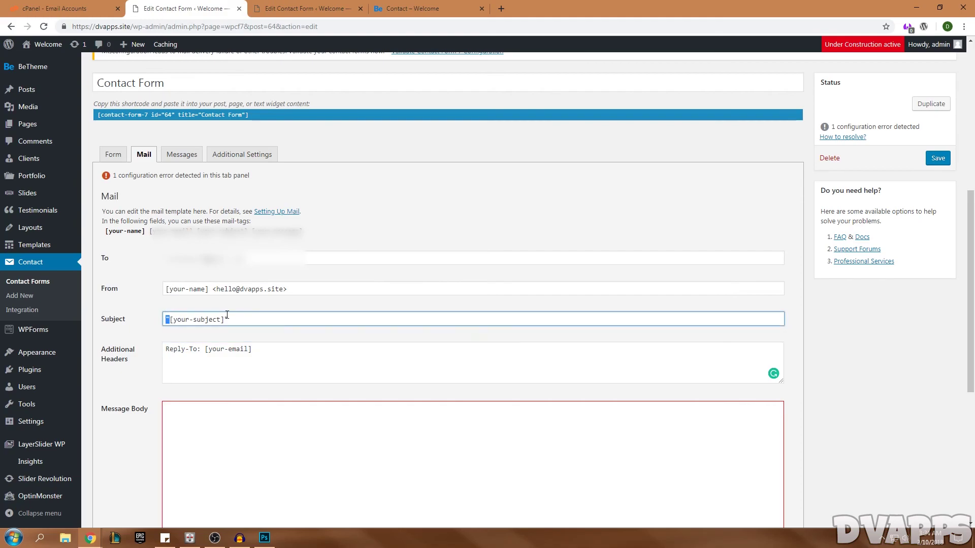
pyautogui.moveTo(227, 315); pyautogui.dragTo(217, 315)
pyautogui.moveTo(165, 346); pyautogui.dragTo(263, 348)
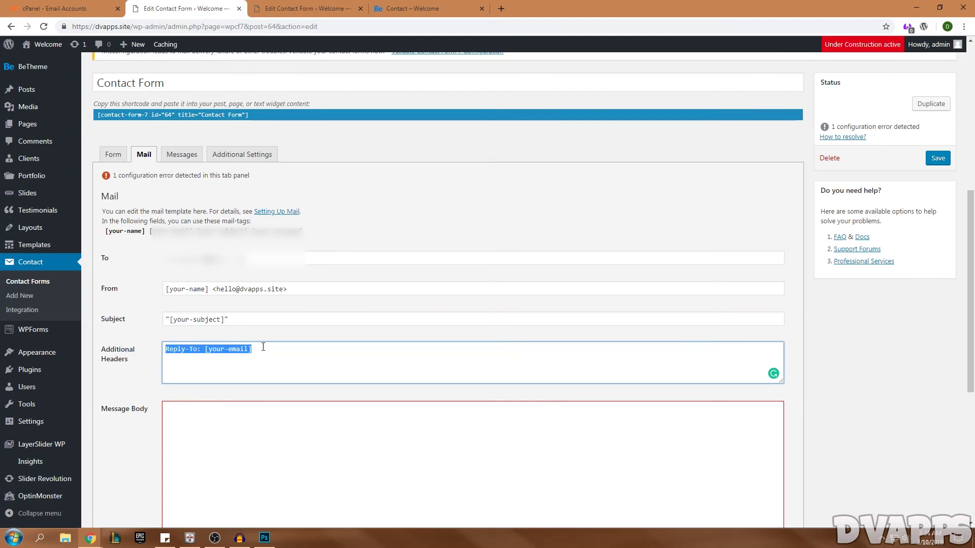
pyautogui.click(206, 351)
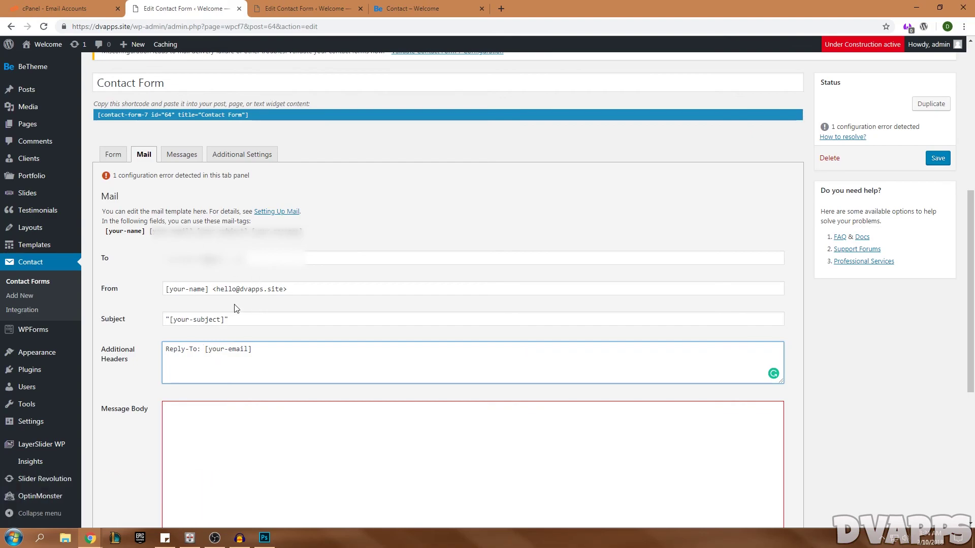
# Paste the From/Subject/Message Body mail-tag template into the Message Body
pyautogui.scroll(-2, 236, 305)
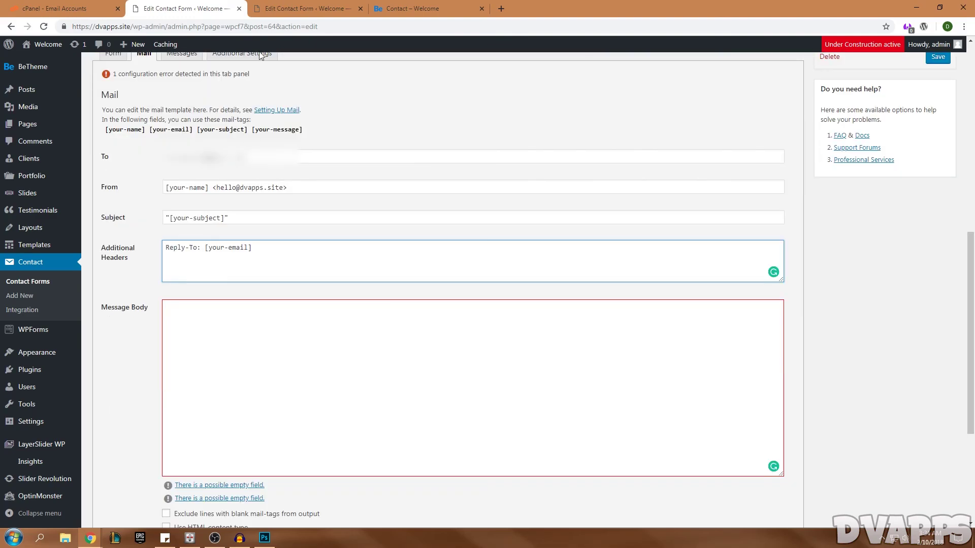
pyautogui.click(221, 325)
pyautogui.write('From: [your-name] <[your-email]> Subject: [your-subject]  Message Body: [your-message]')
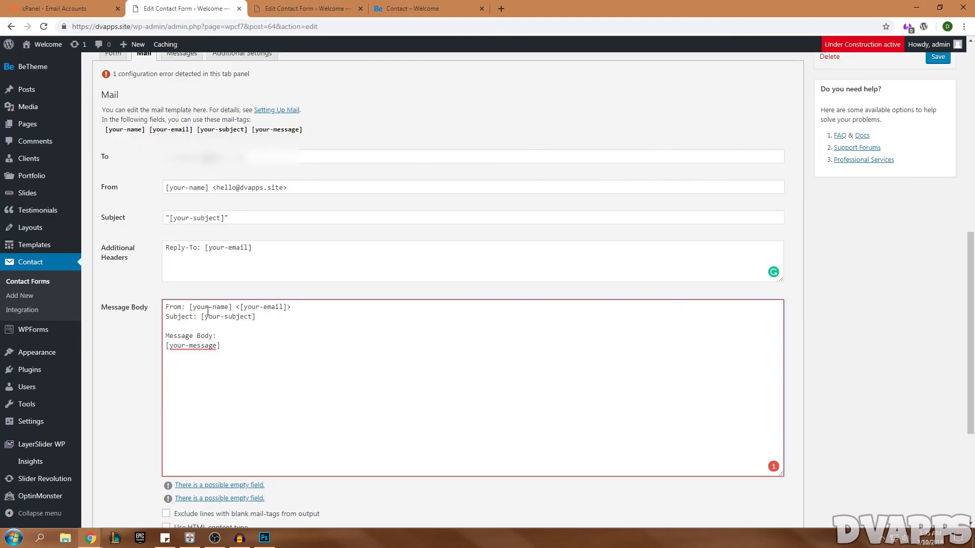
pyautogui.moveTo(189, 306); pyautogui.dragTo(232, 307)
pyautogui.click(237, 307)
pyautogui.moveTo(203, 316); pyautogui.dragTo(264, 316)
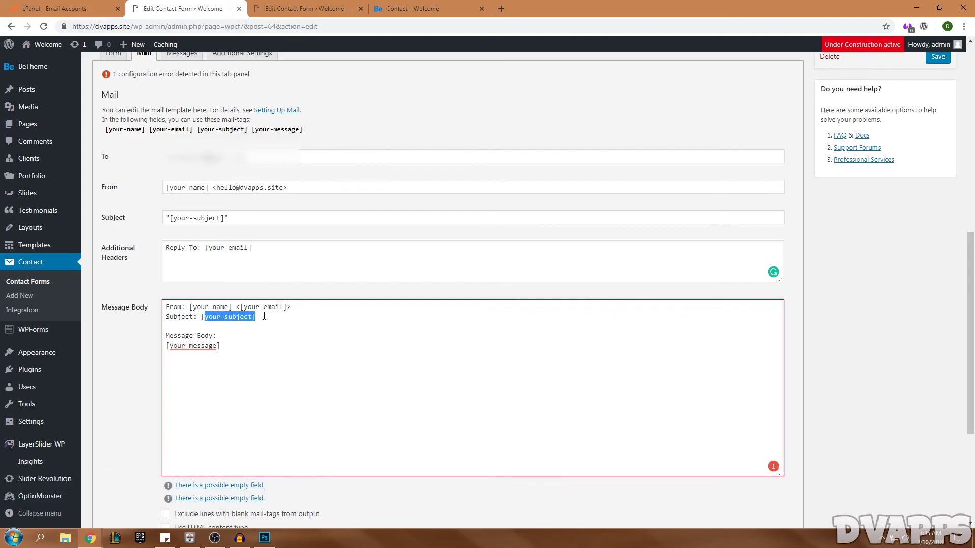
pyautogui.click(193, 345)
pyautogui.click(269, 365)
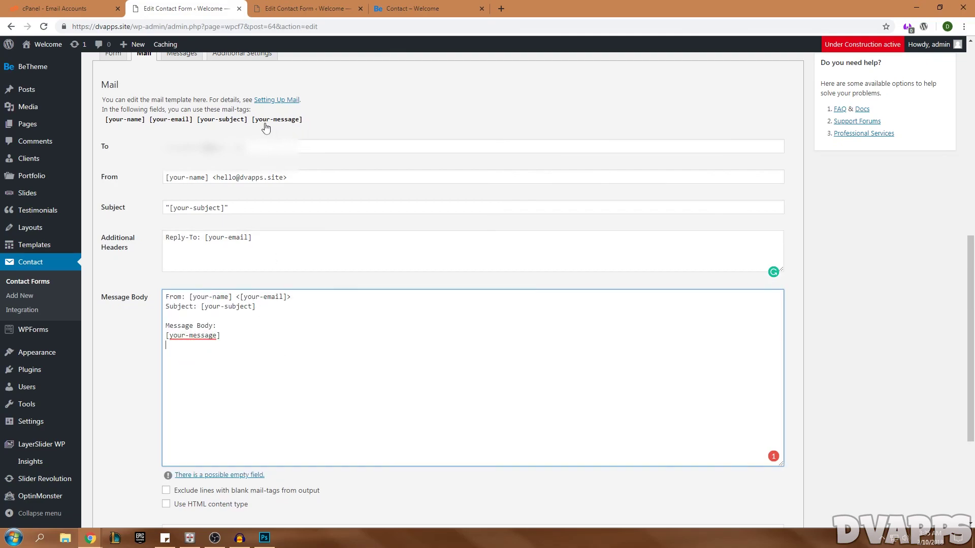
# Save the contact form's mail settings and open the dvapps.site homepage
pyautogui.moveTo(239, 337); pyautogui.dragTo(158, 283)
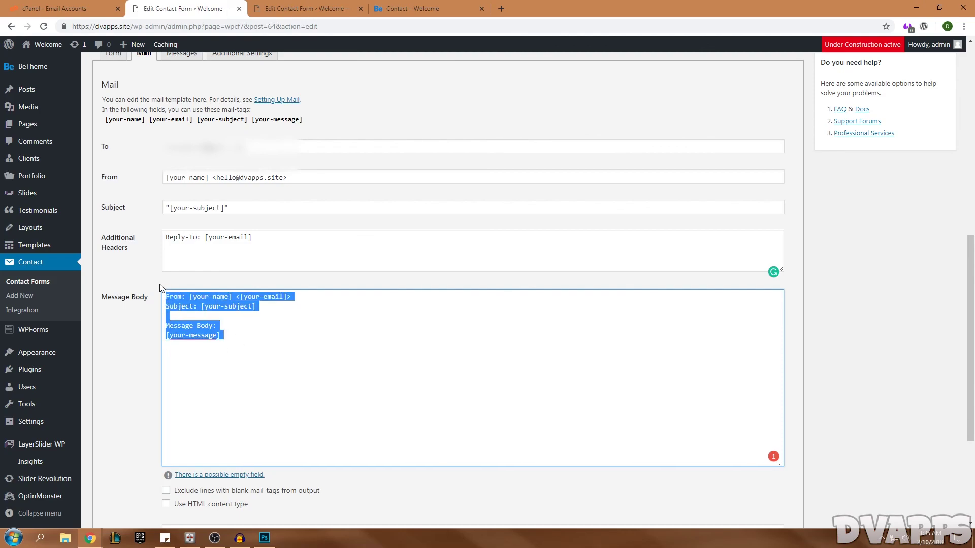
pyautogui.click(274, 318)
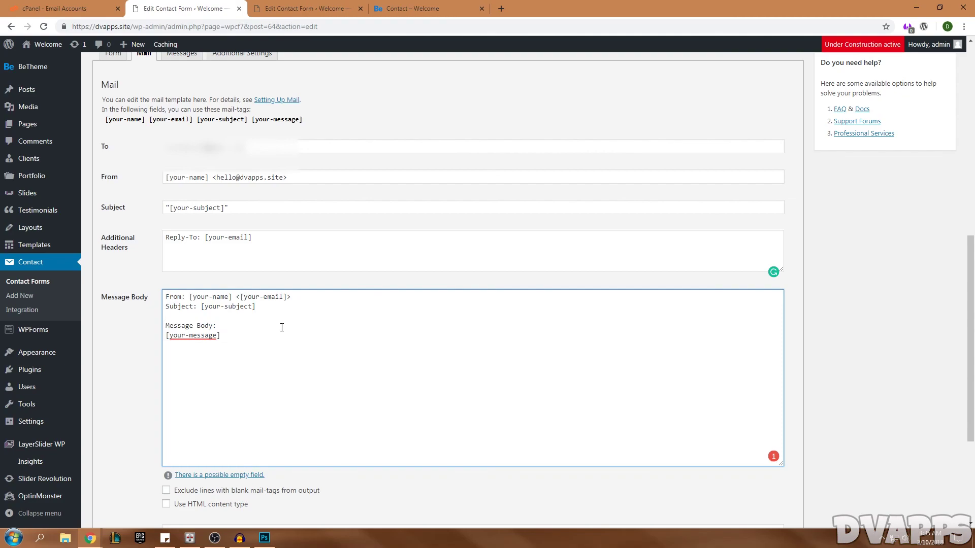
pyautogui.scroll(-4, 228, 322)
pyautogui.click(102, 474)
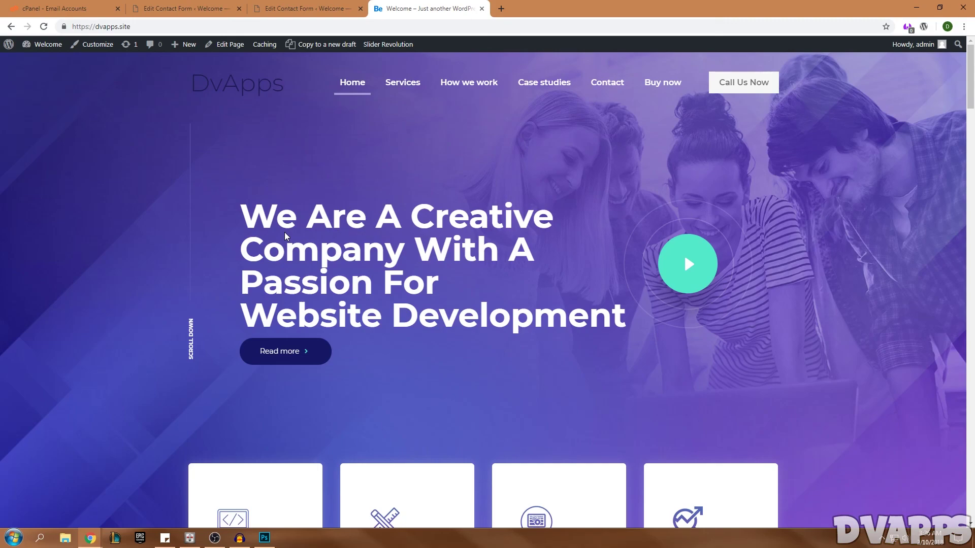
pyautogui.click(135, 27)
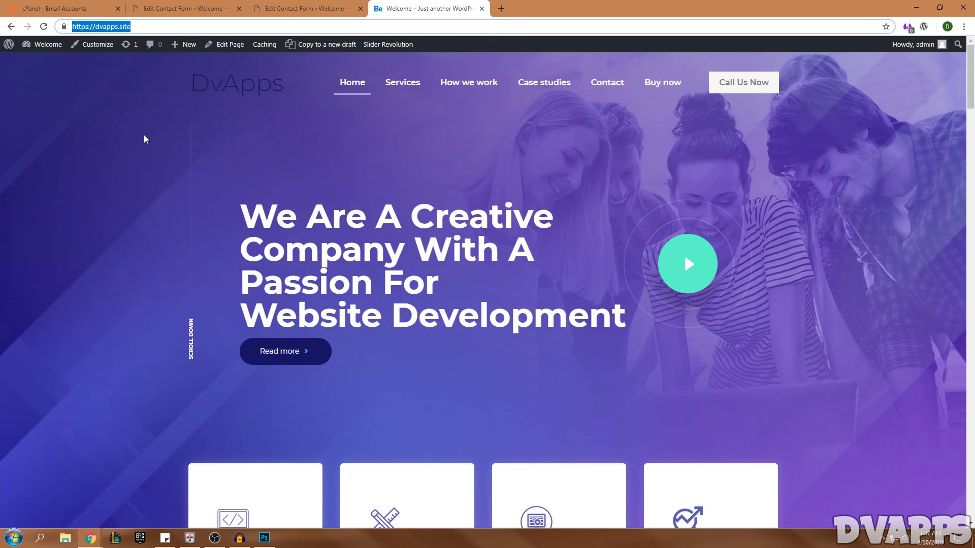
pyautogui.click(382, 152)
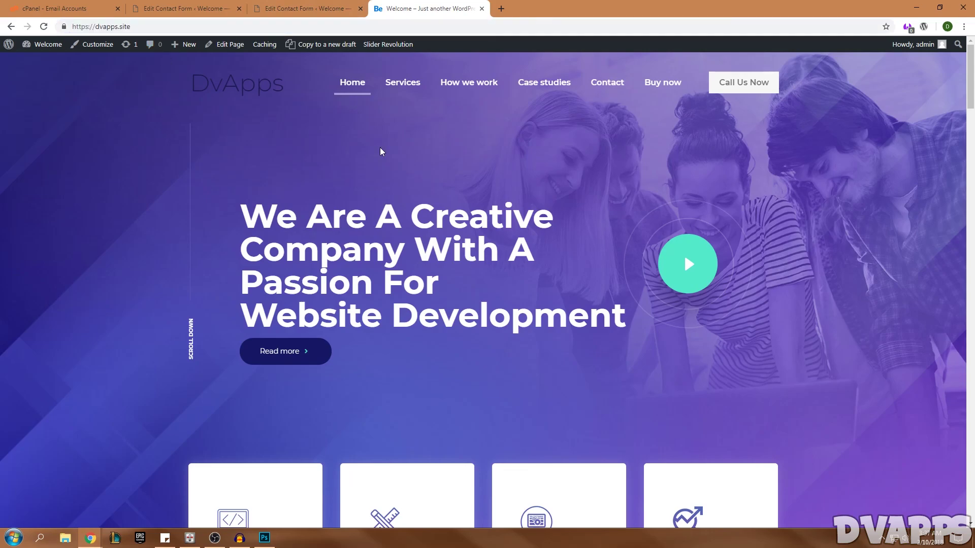